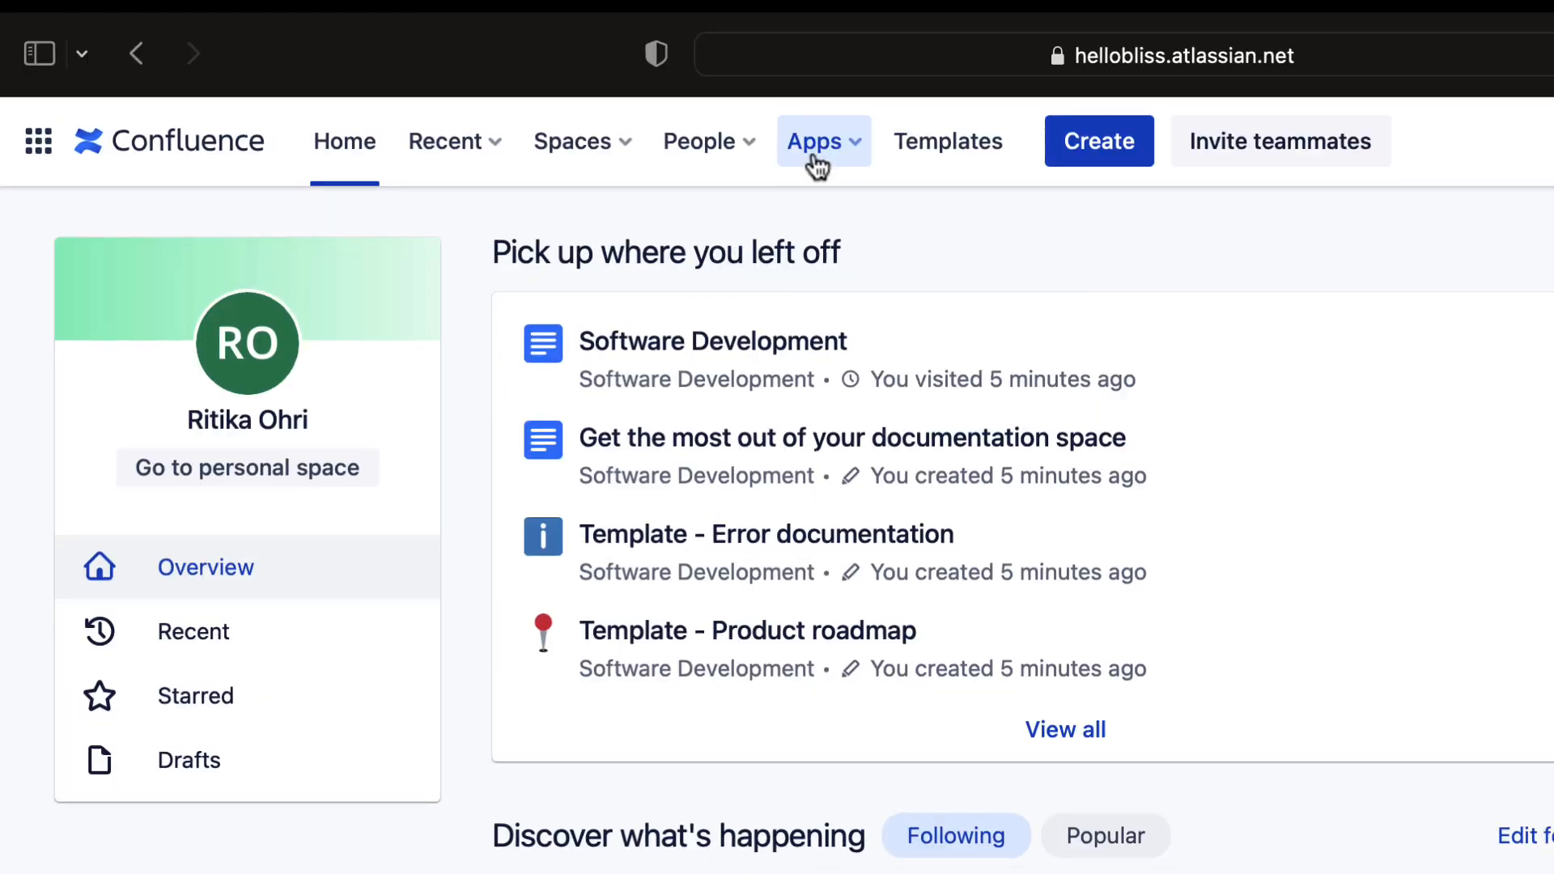
- Open the apps marketplace and search for "Embedder For Confluence"
click(821, 160)
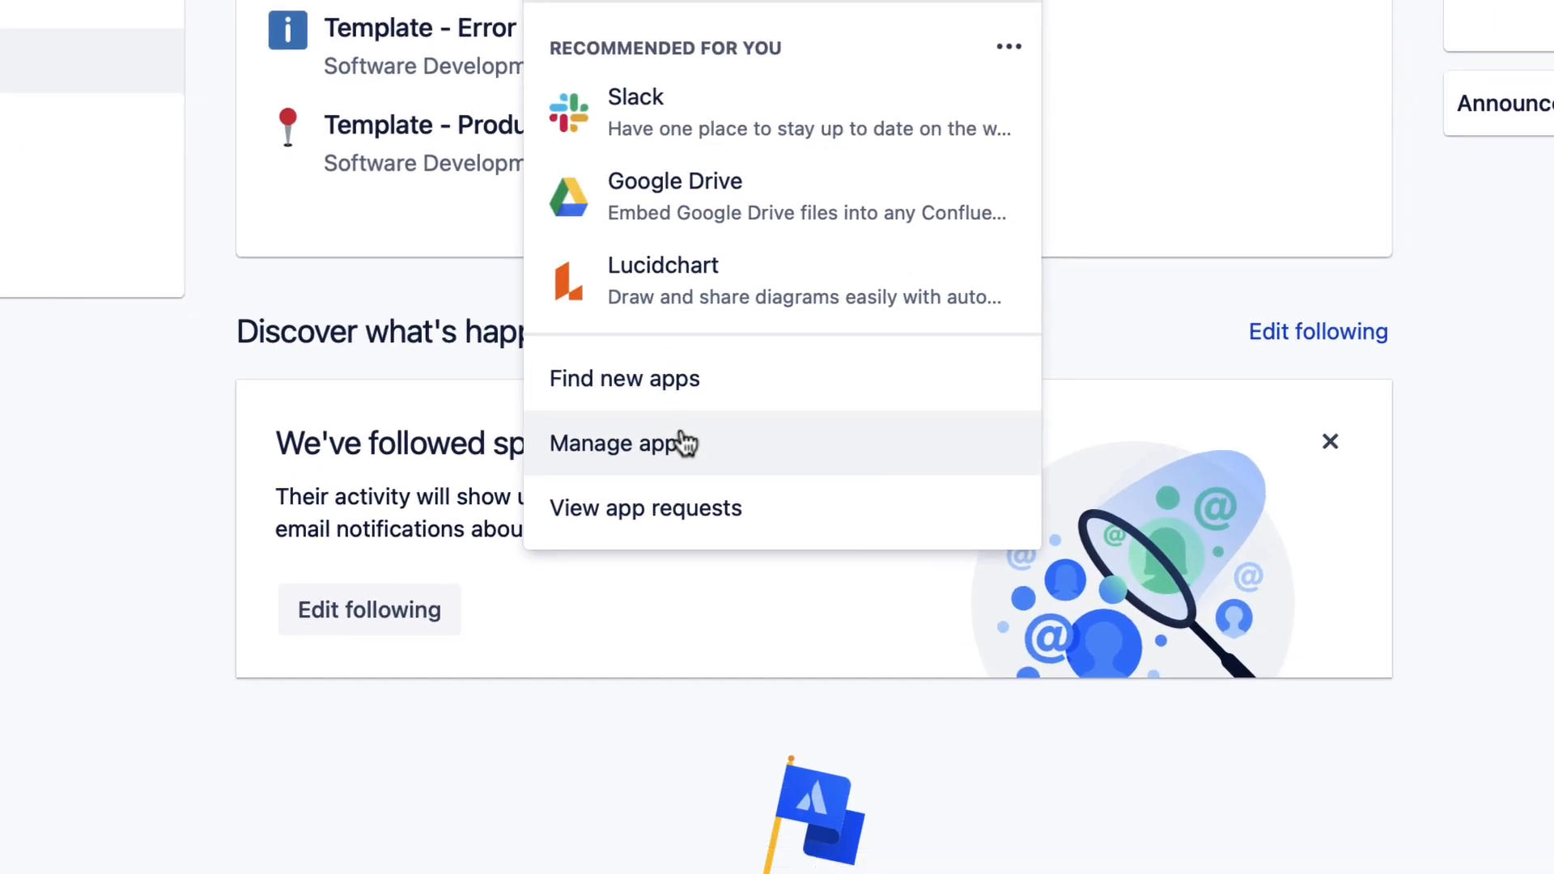
click(684, 380)
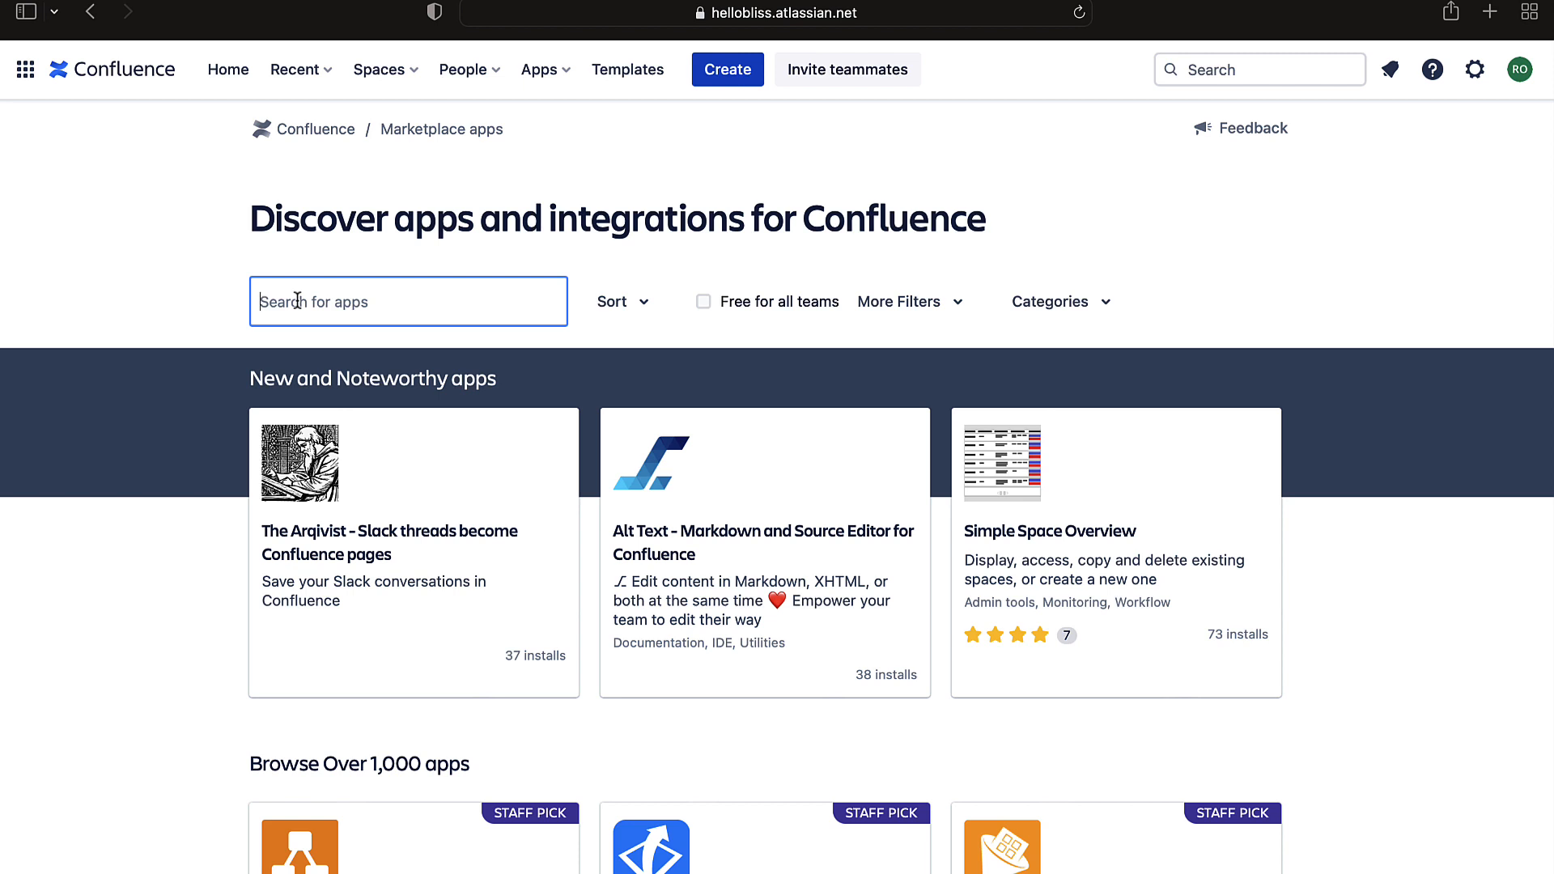
text(Embedder For Confluence)
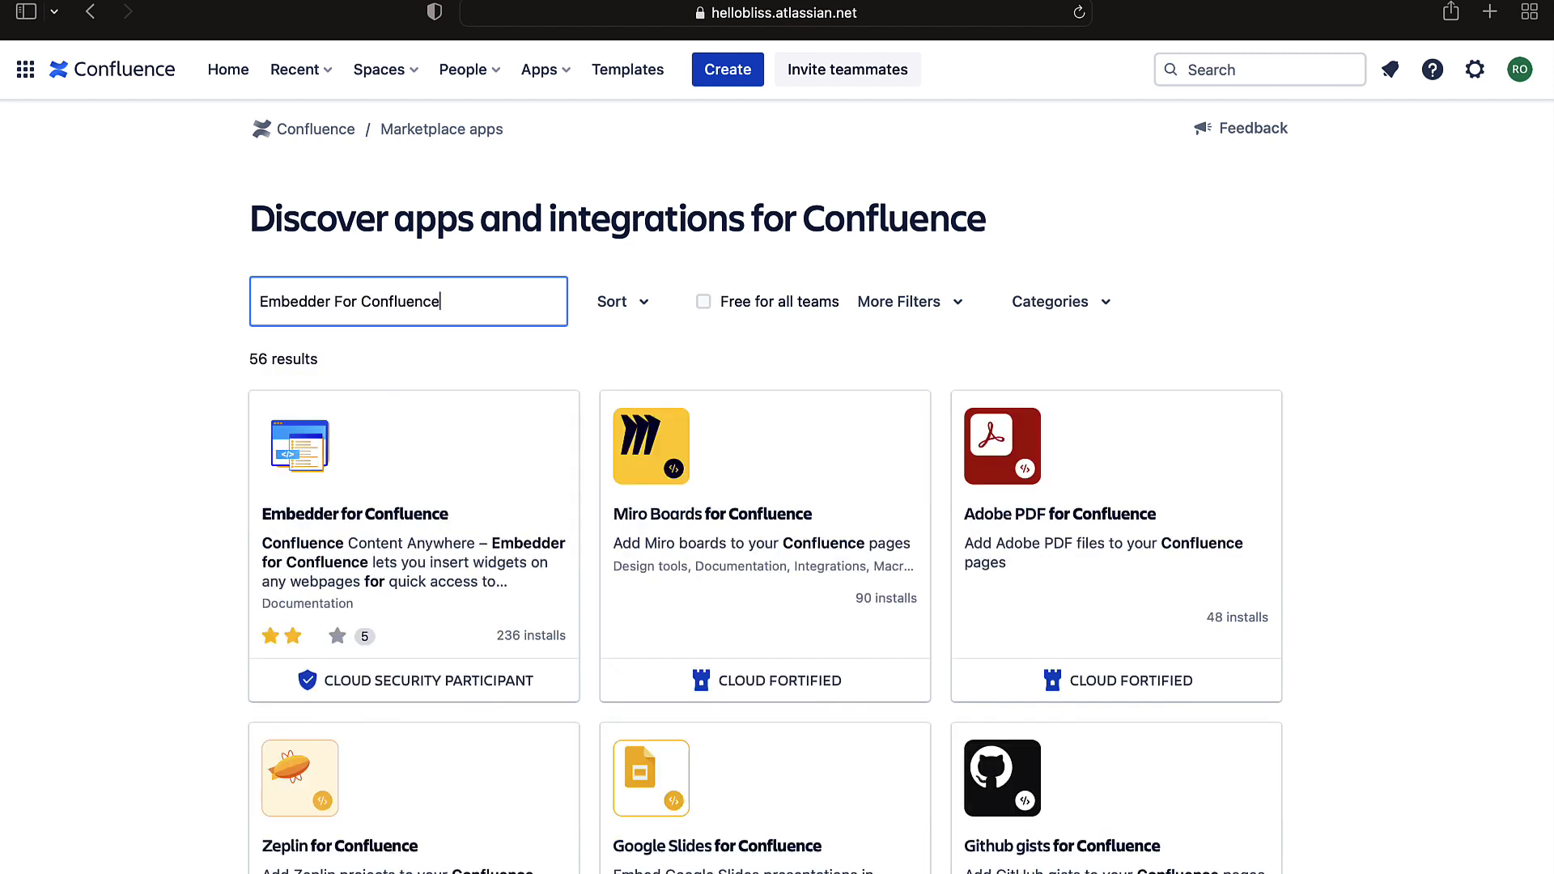
- Open the Embedder for Confluence app listing and start its free trial
click(346, 522)
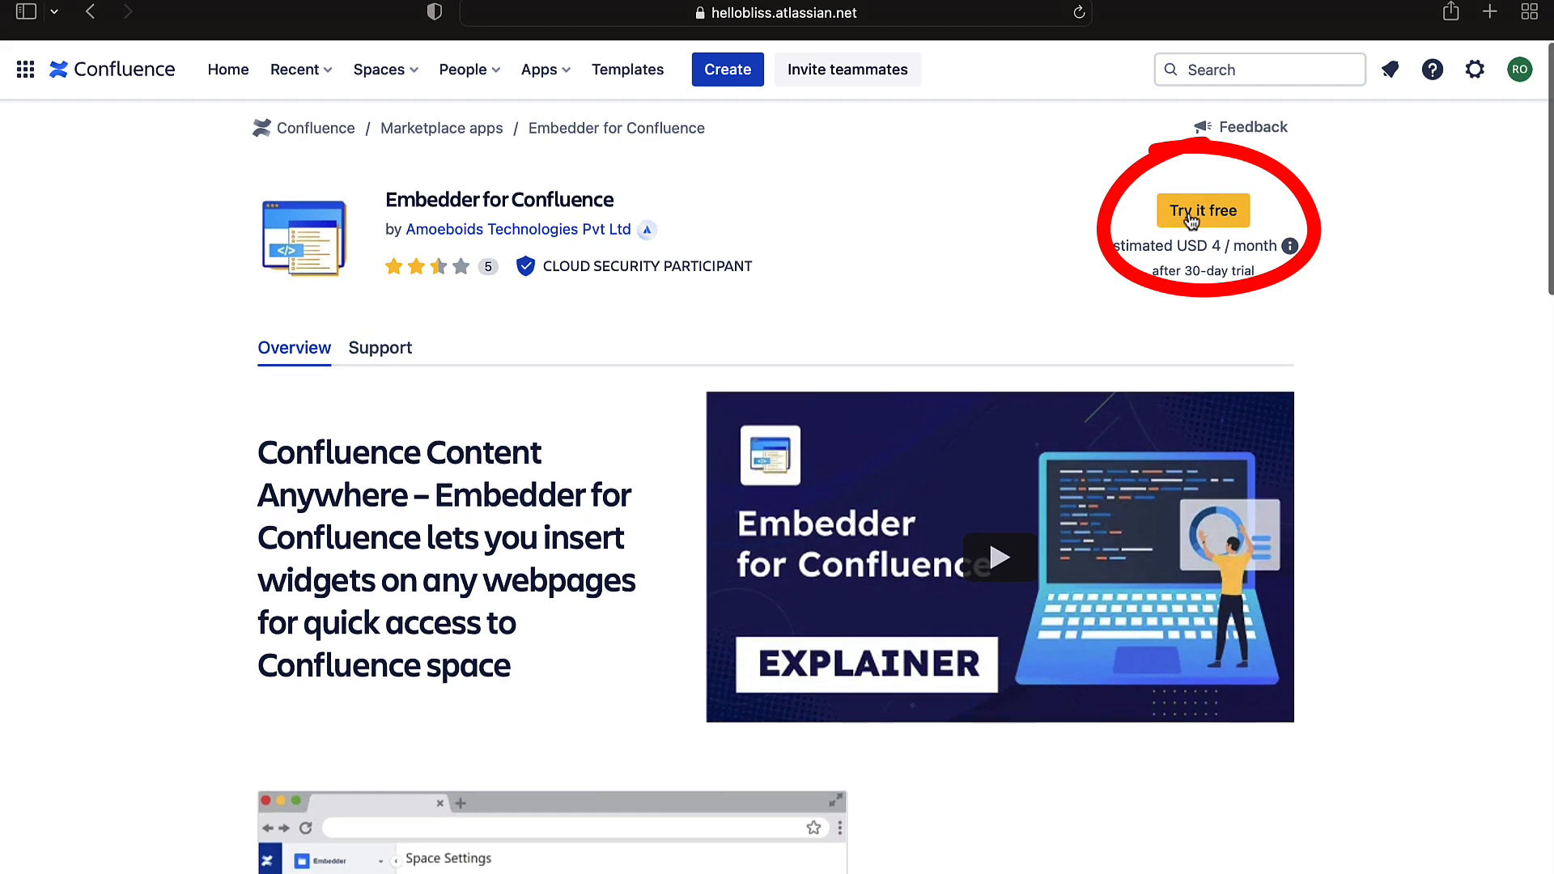
click(1191, 217)
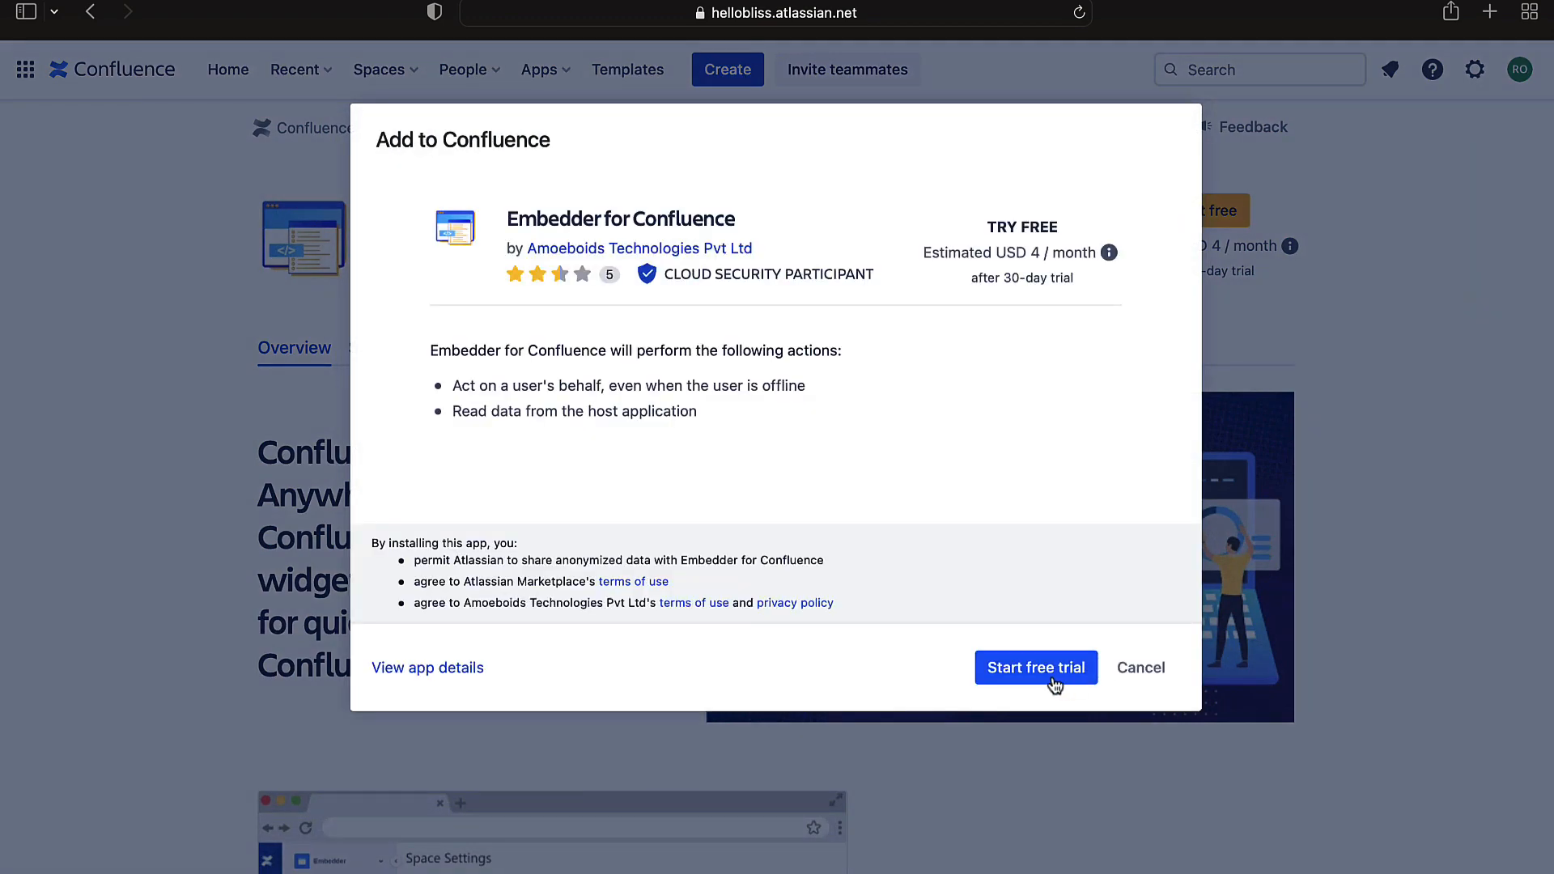
click(1045, 680)
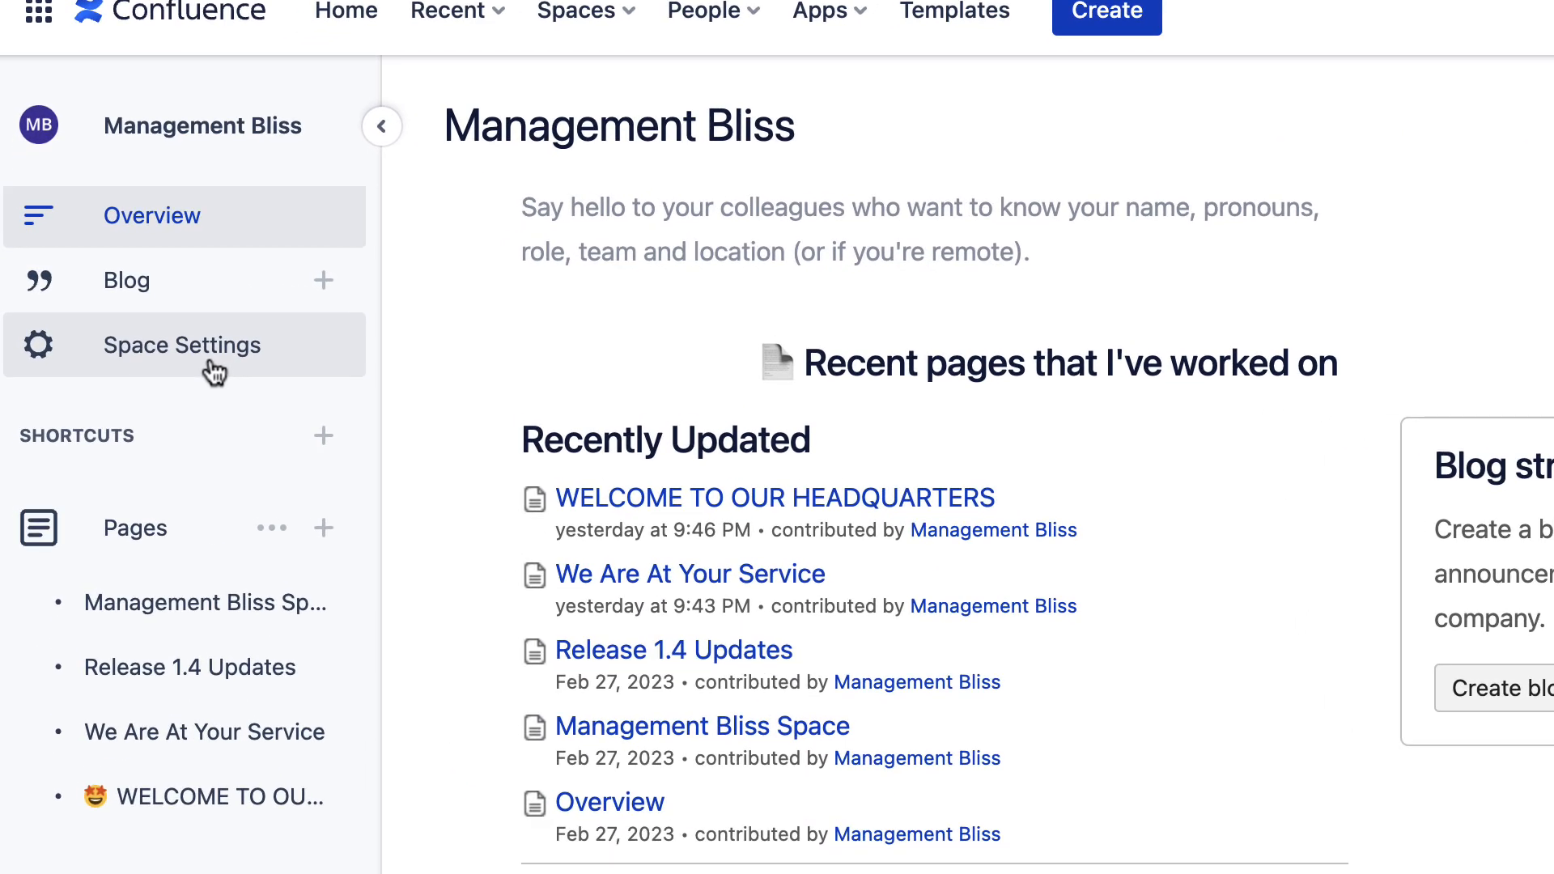
- Open the space's Integrations settings and go to the Embedder for Confluence tab
click(214, 371)
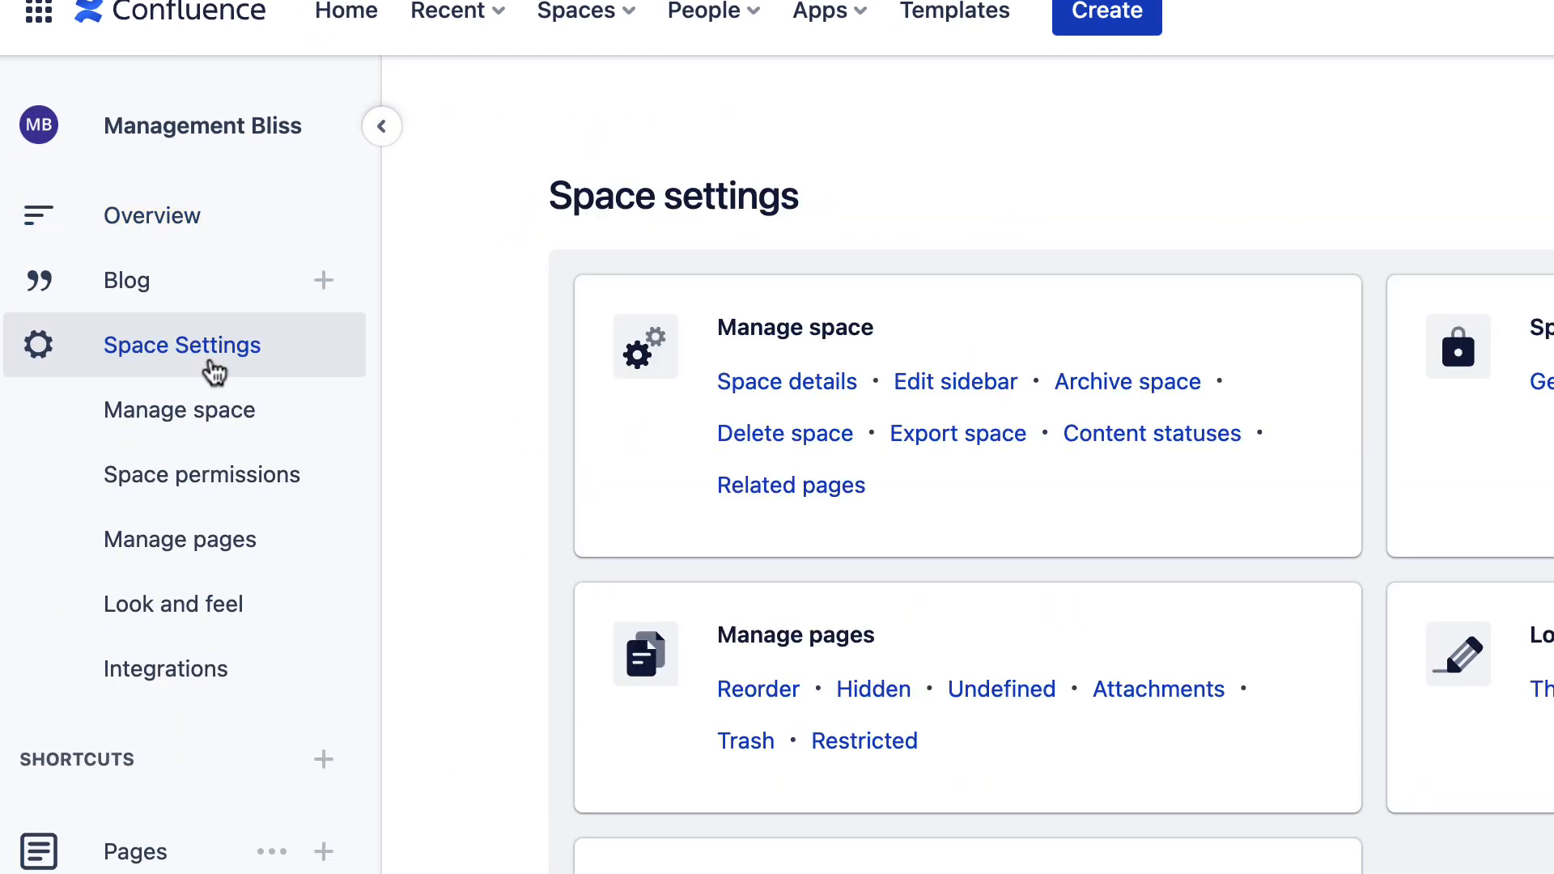
click(200, 686)
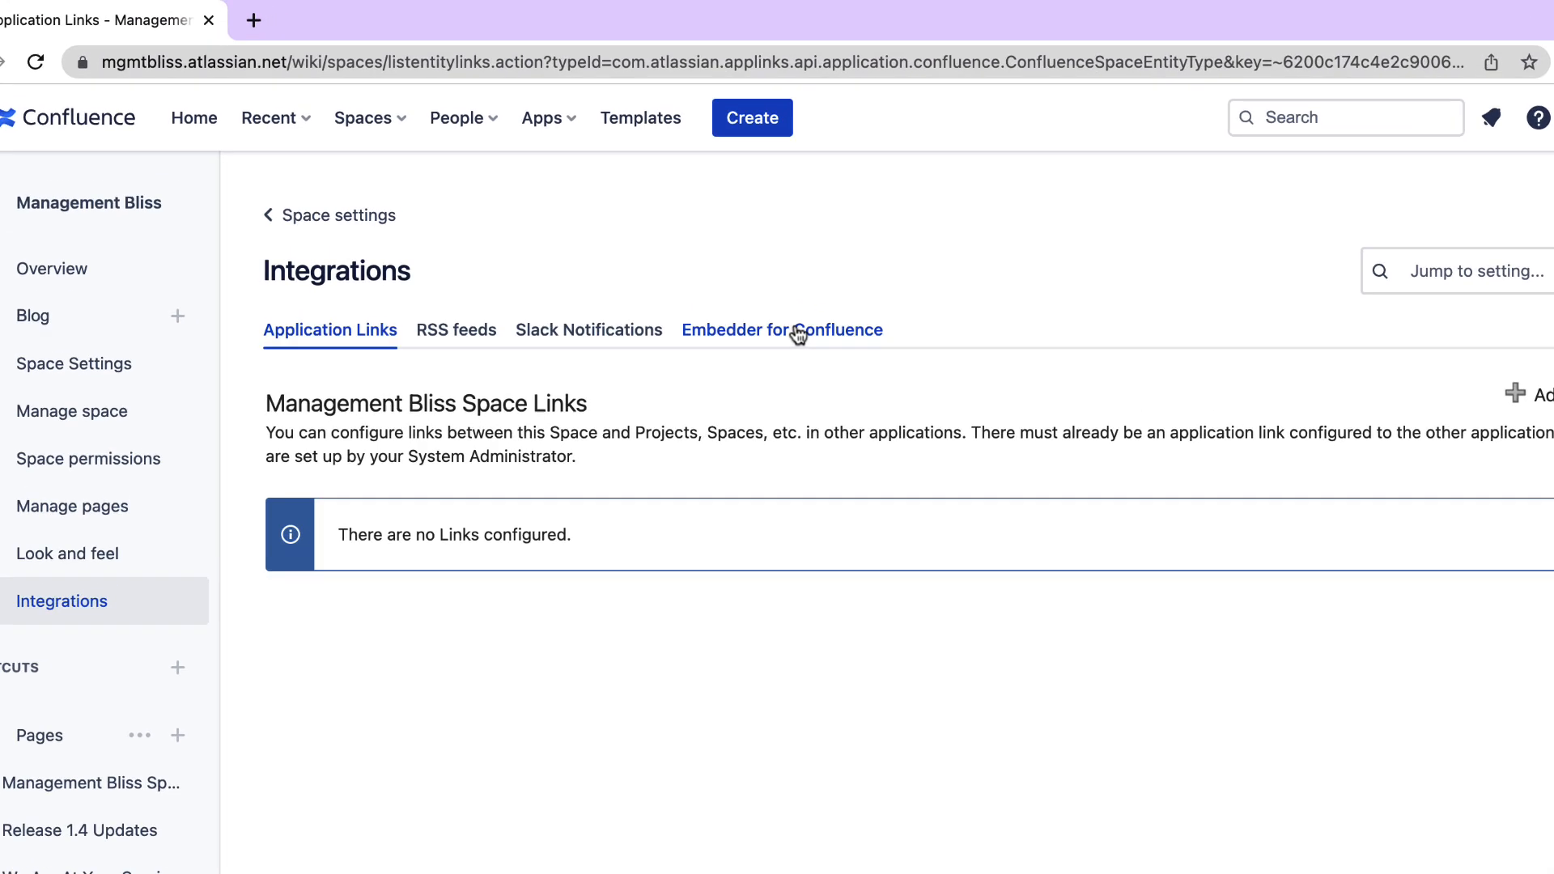
click(901, 482)
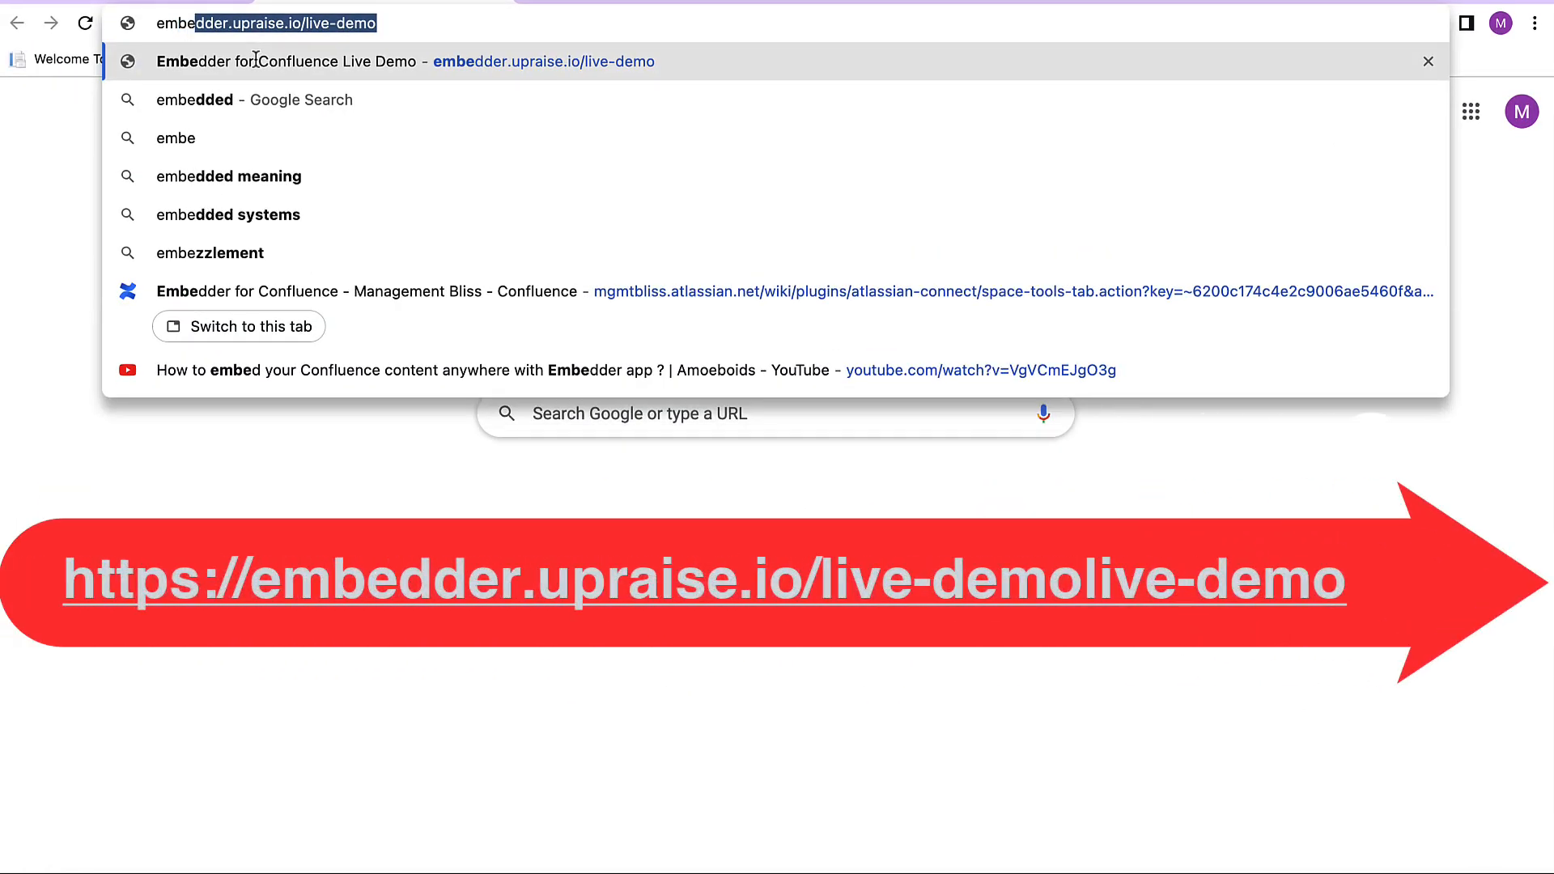
- Open the Embedder live demo page at embedder.upraise.io/live-demo and scroll through its demo controls
text(dder)
key(Return)
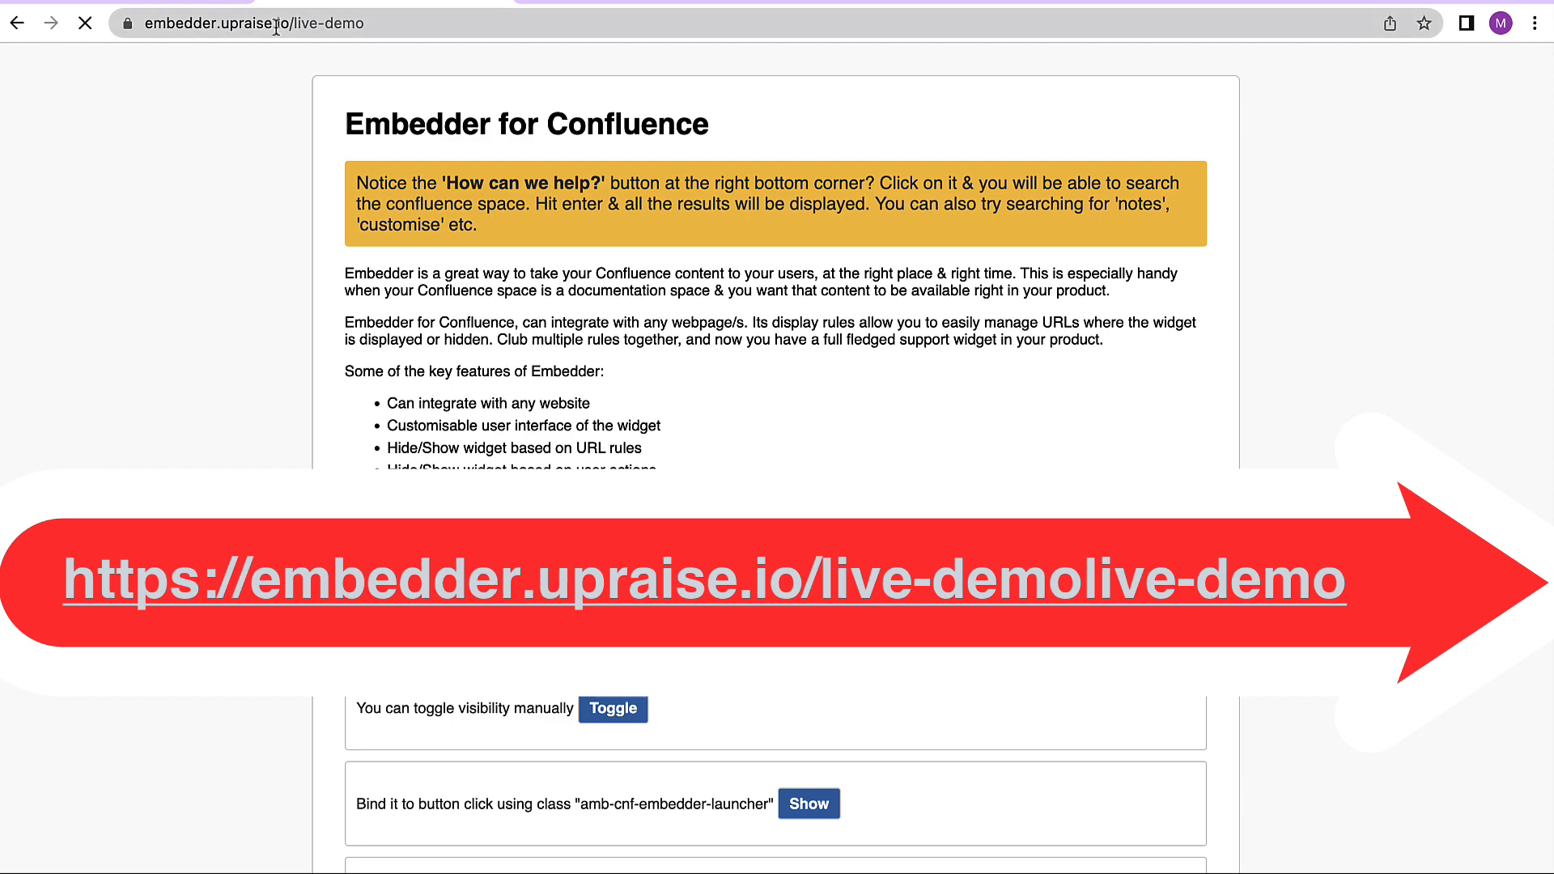
scroll(798, 464, down, 3)
scroll(798, 463, down, 2)
scroll(799, 463, up, 5)
scroll(798, 463, down, 4)
scroll(799, 465, down, 4)
scroll(799, 470, down, 4)
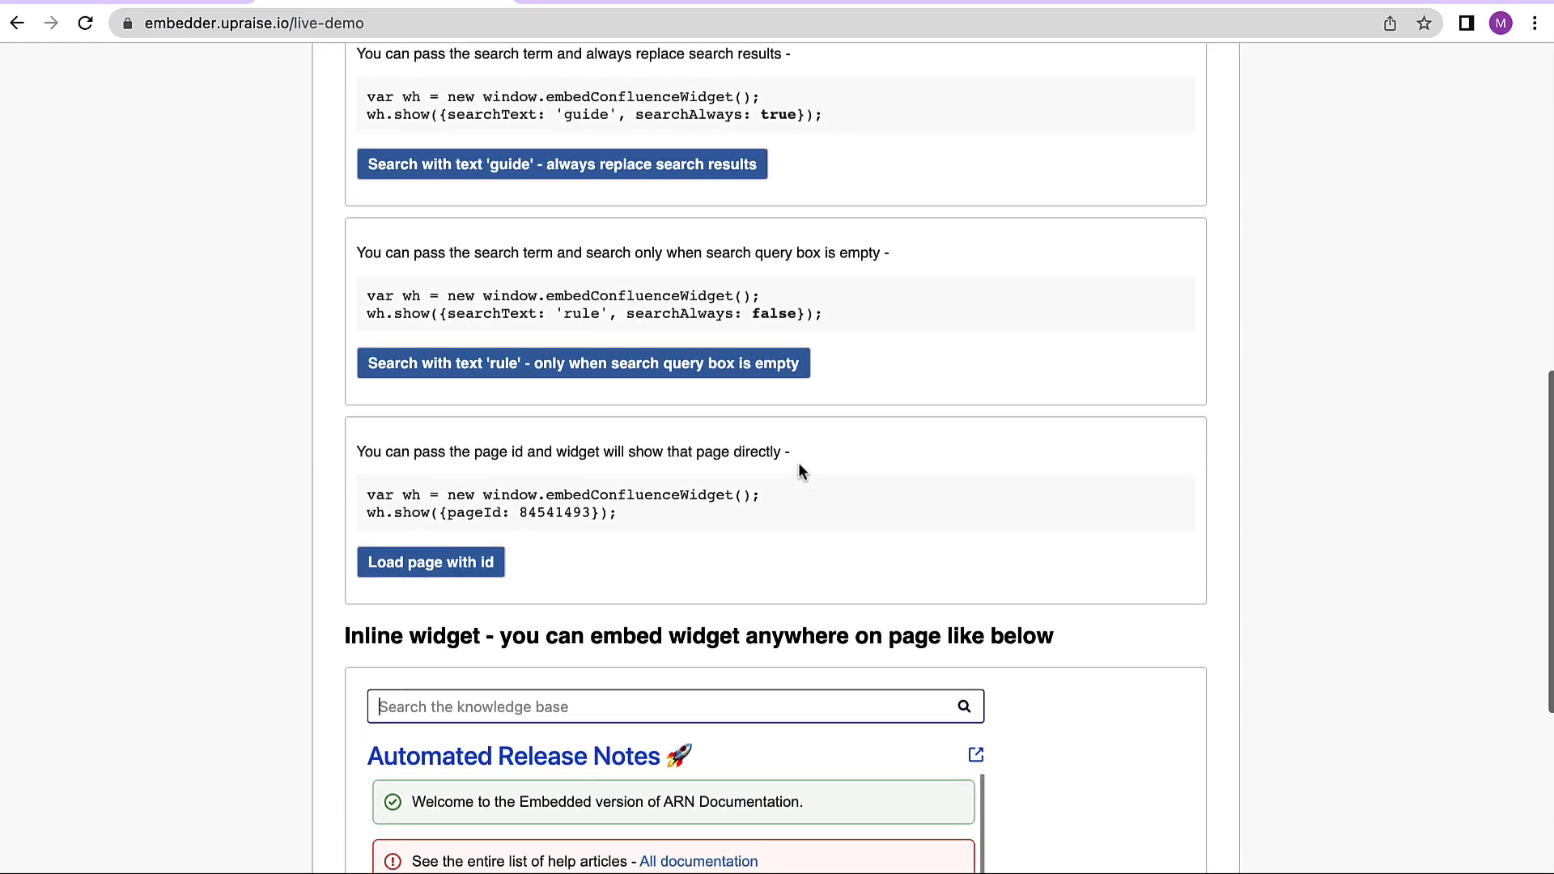
scroll(798, 468, up, 5)
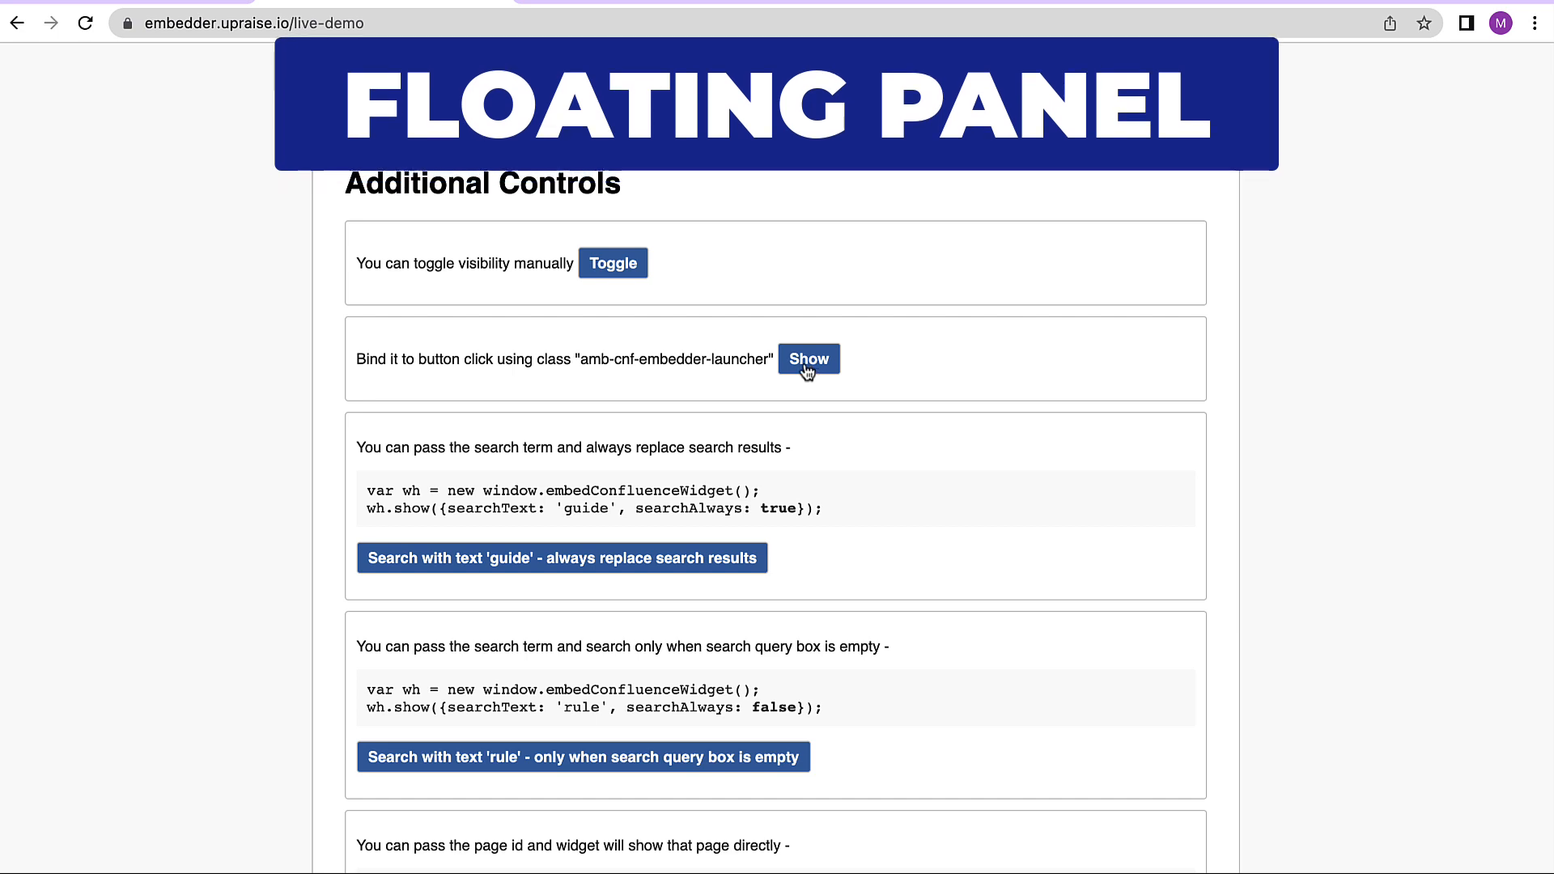
- Show the floating panel widget demo and close it again
click(789, 369)
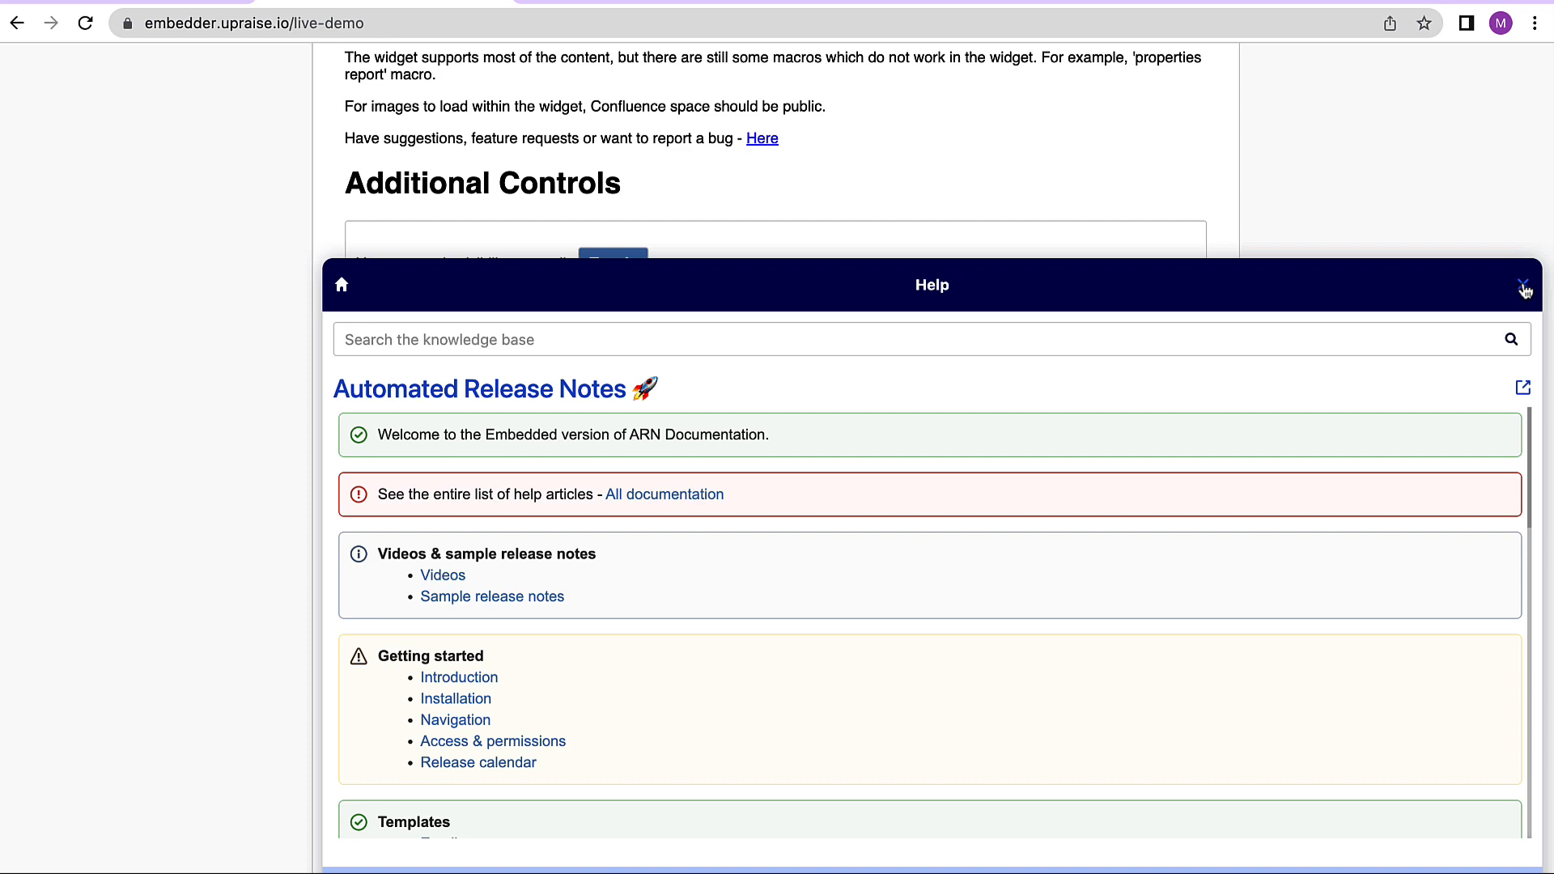
click(1523, 288)
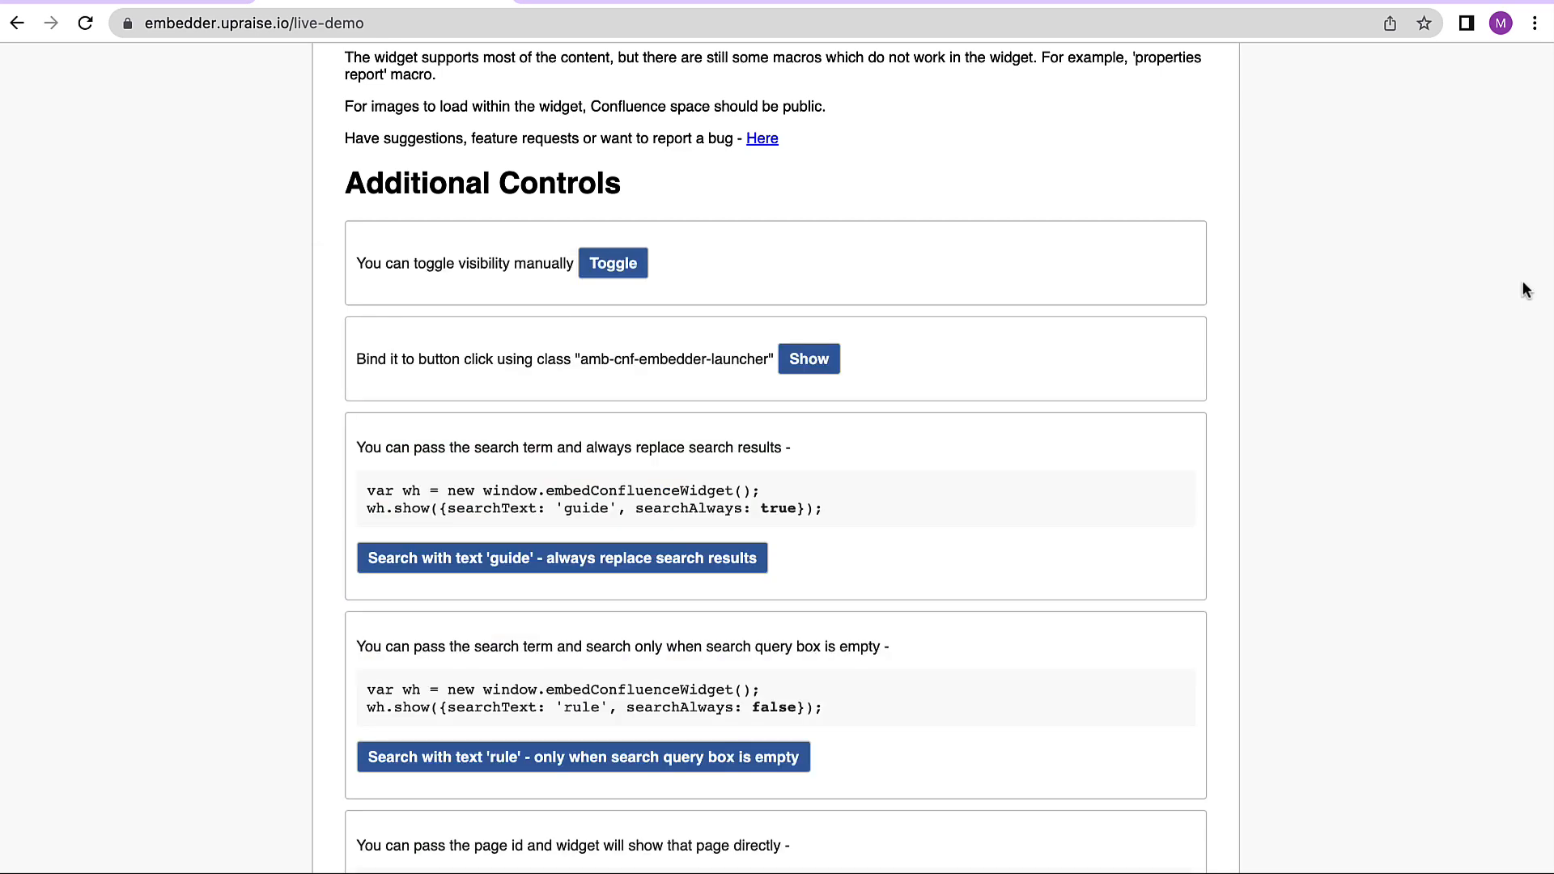
- Browse the inline widget demo and scroll through its embedded documentation list
scroll(976, 790, down, 8)
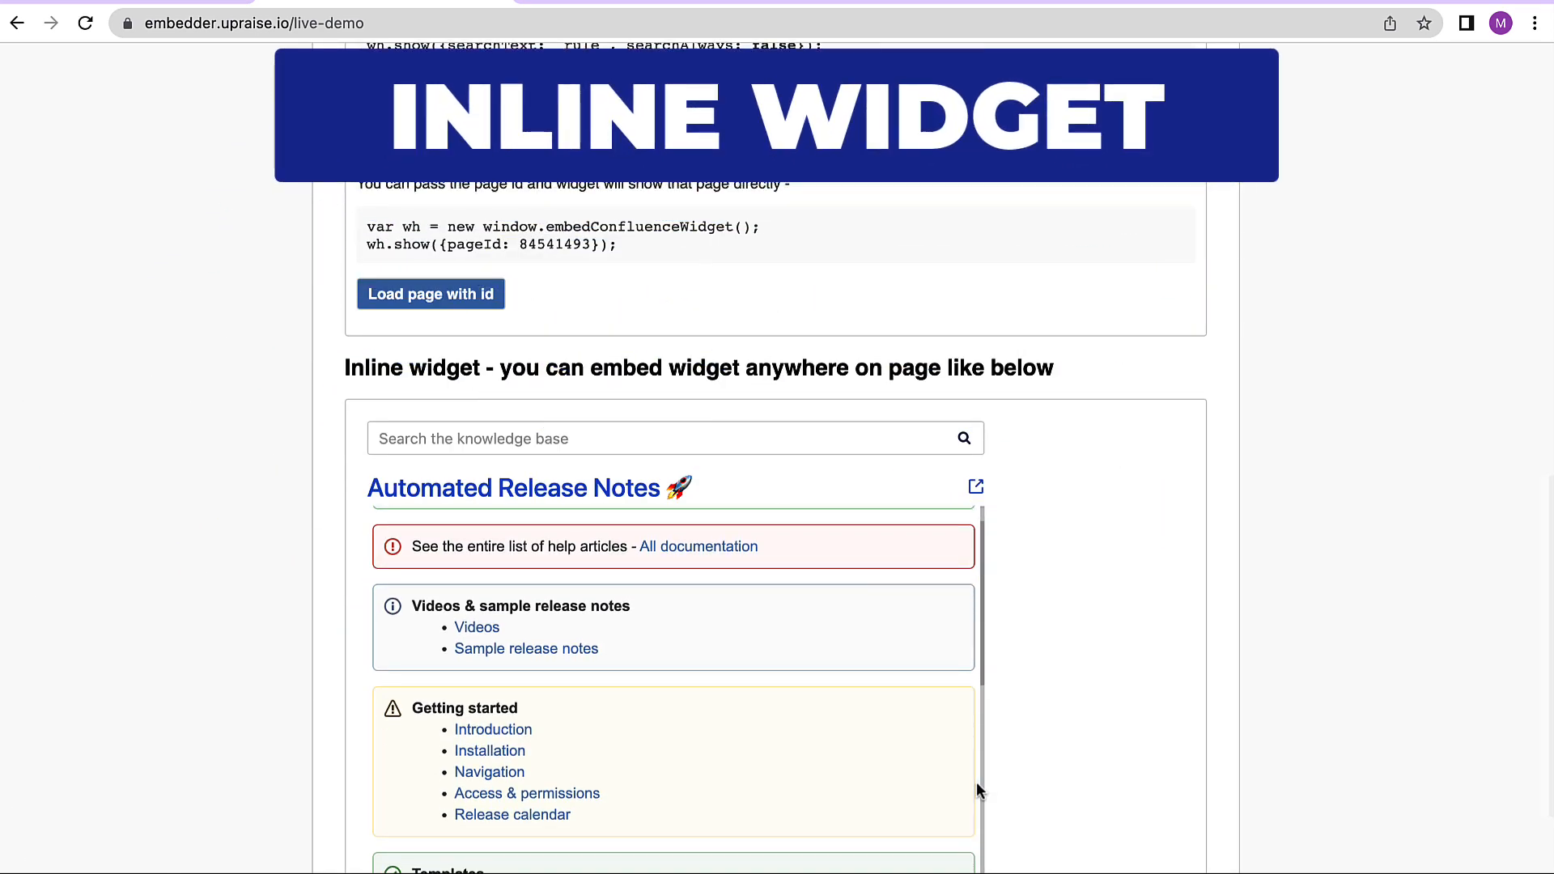
scroll(1069, 756, down, 3)
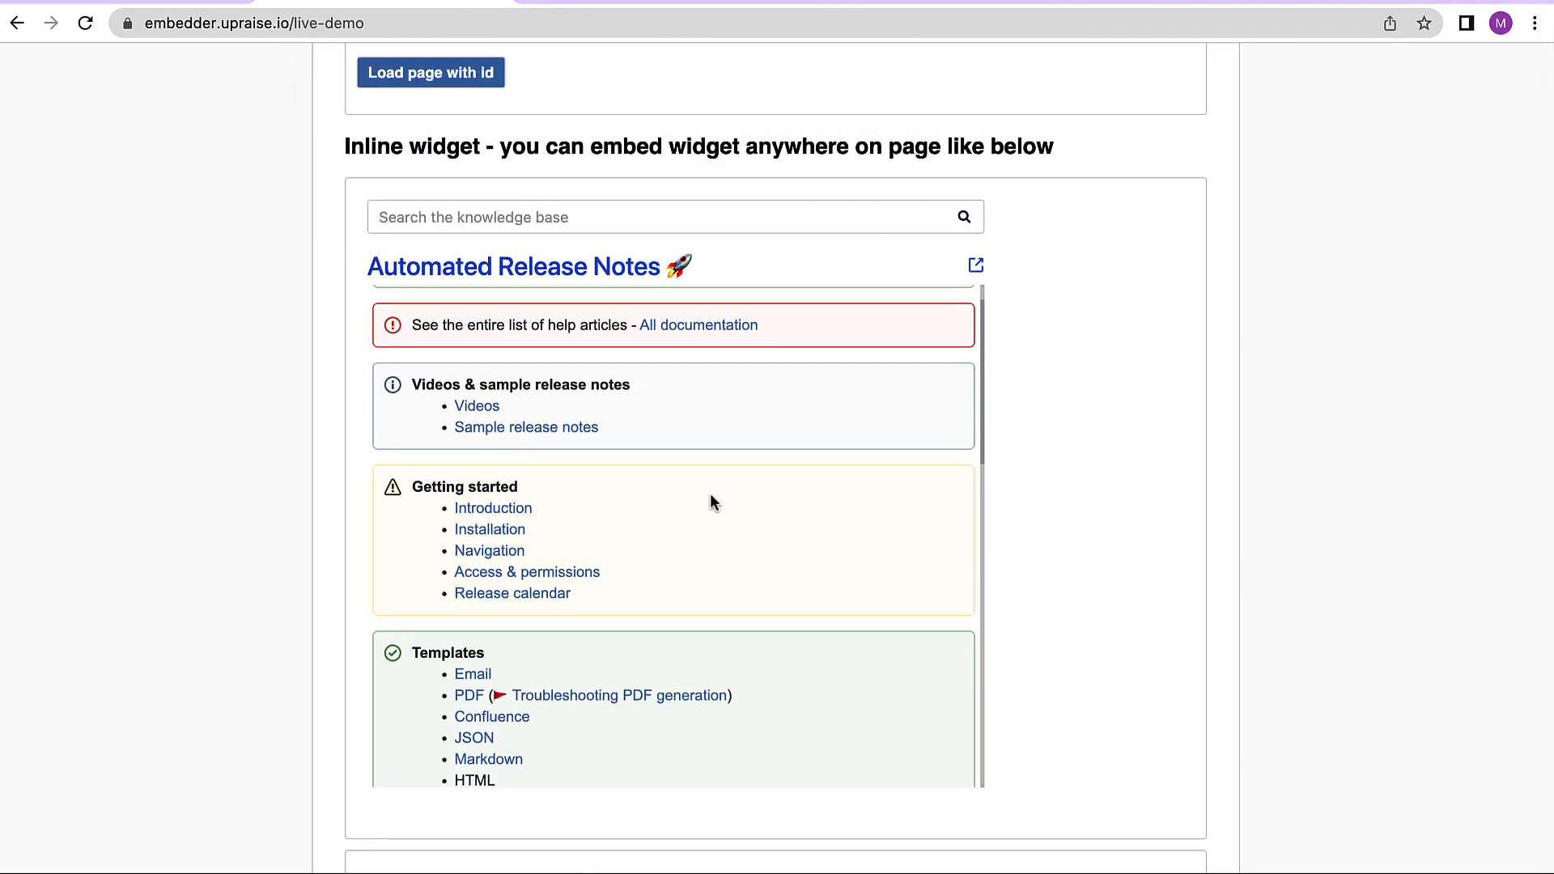
scroll(710, 502, down, 8)
scroll(712, 499, down, 2)
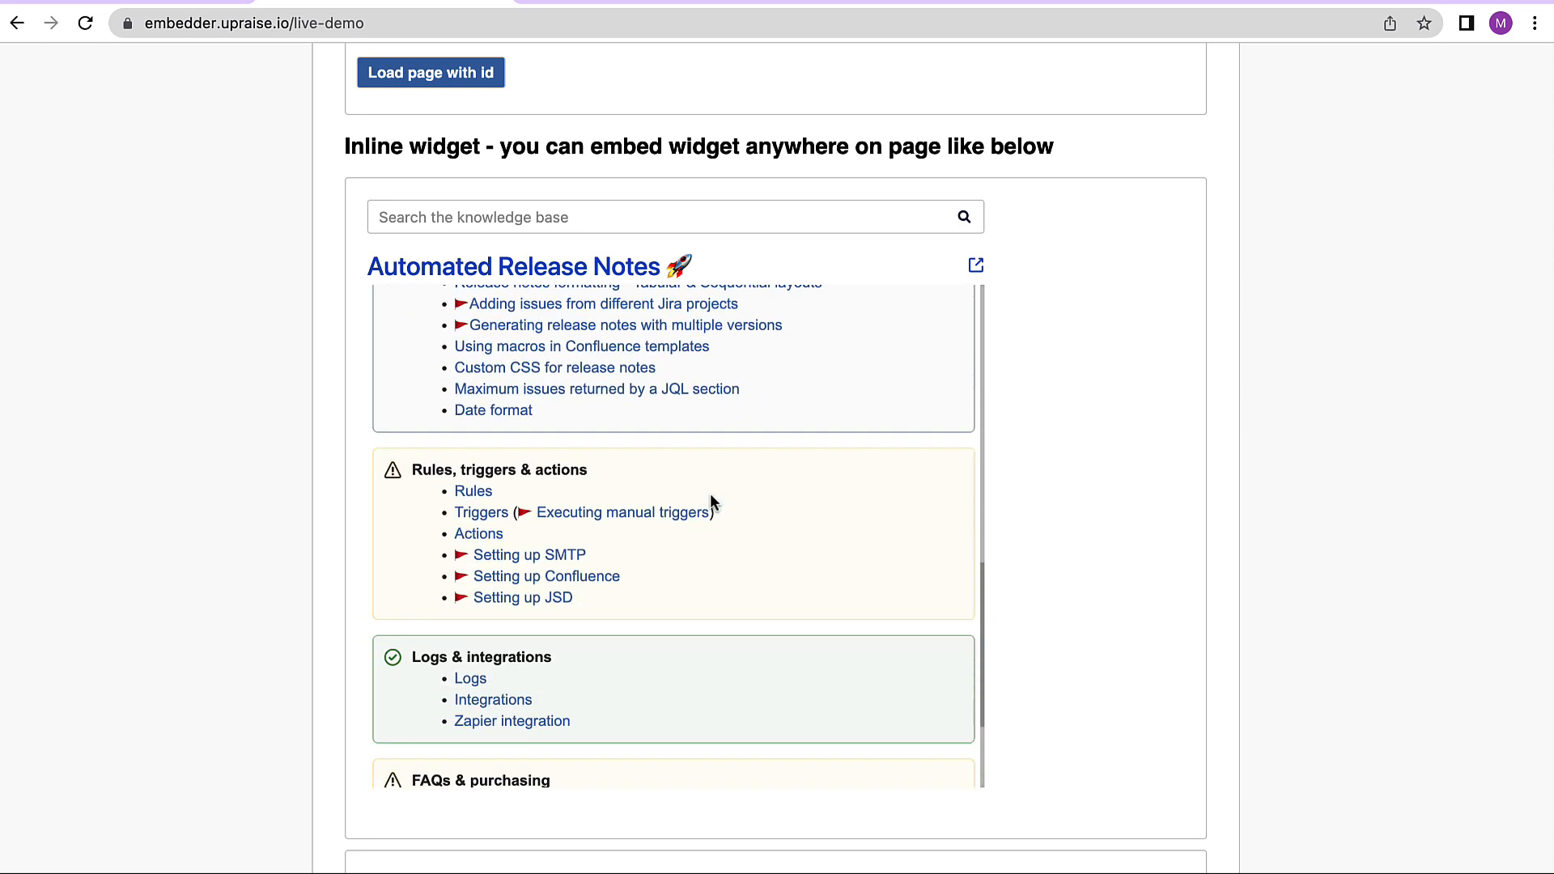
scroll(711, 500, up, 5)
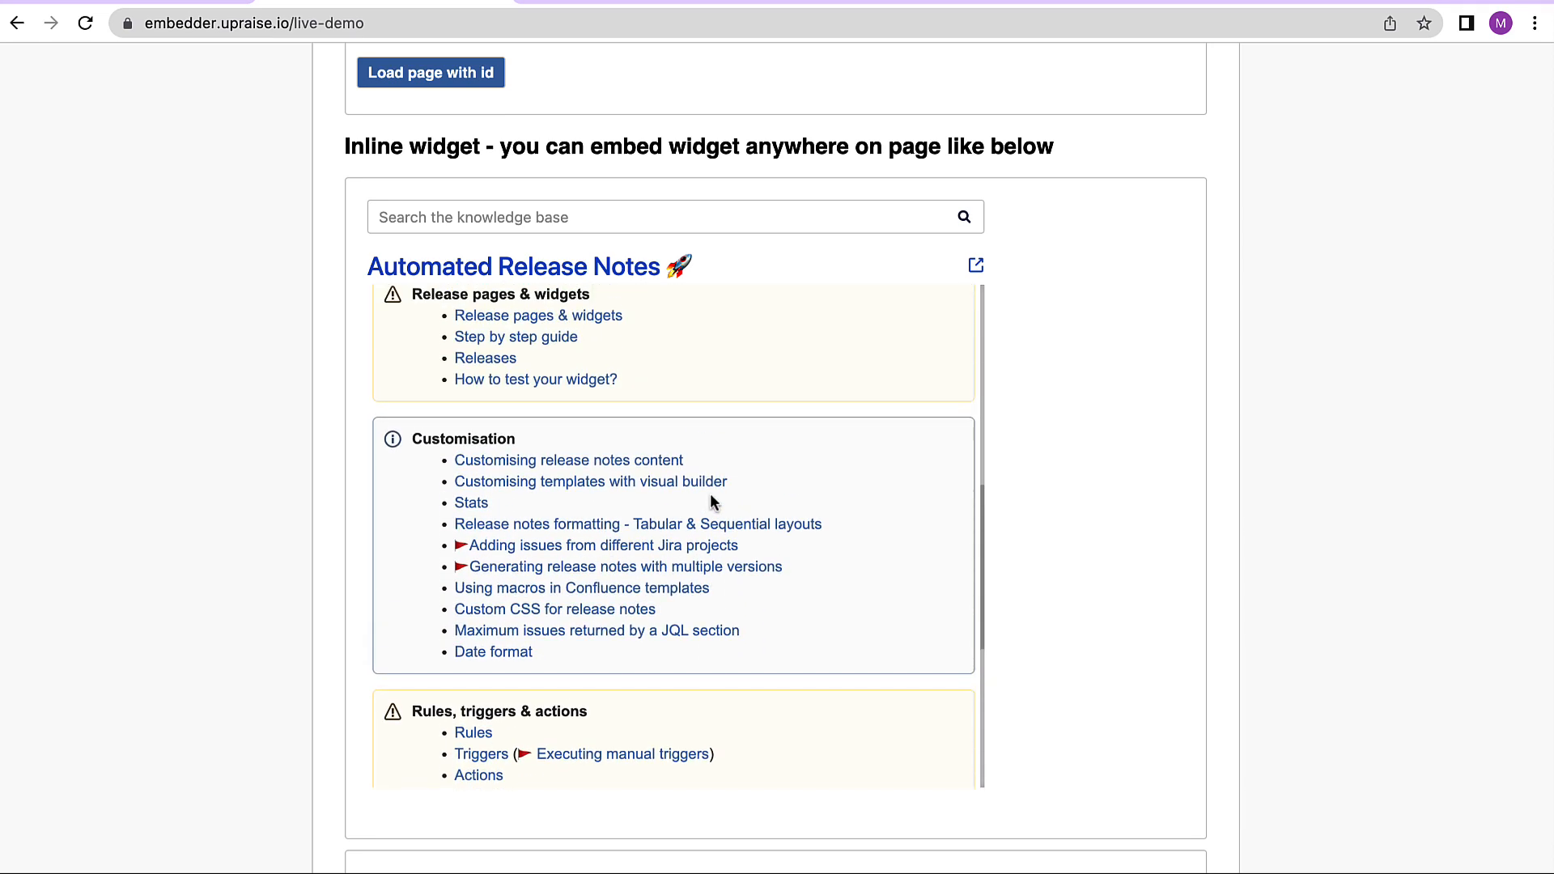
scroll(711, 502, down, 2)
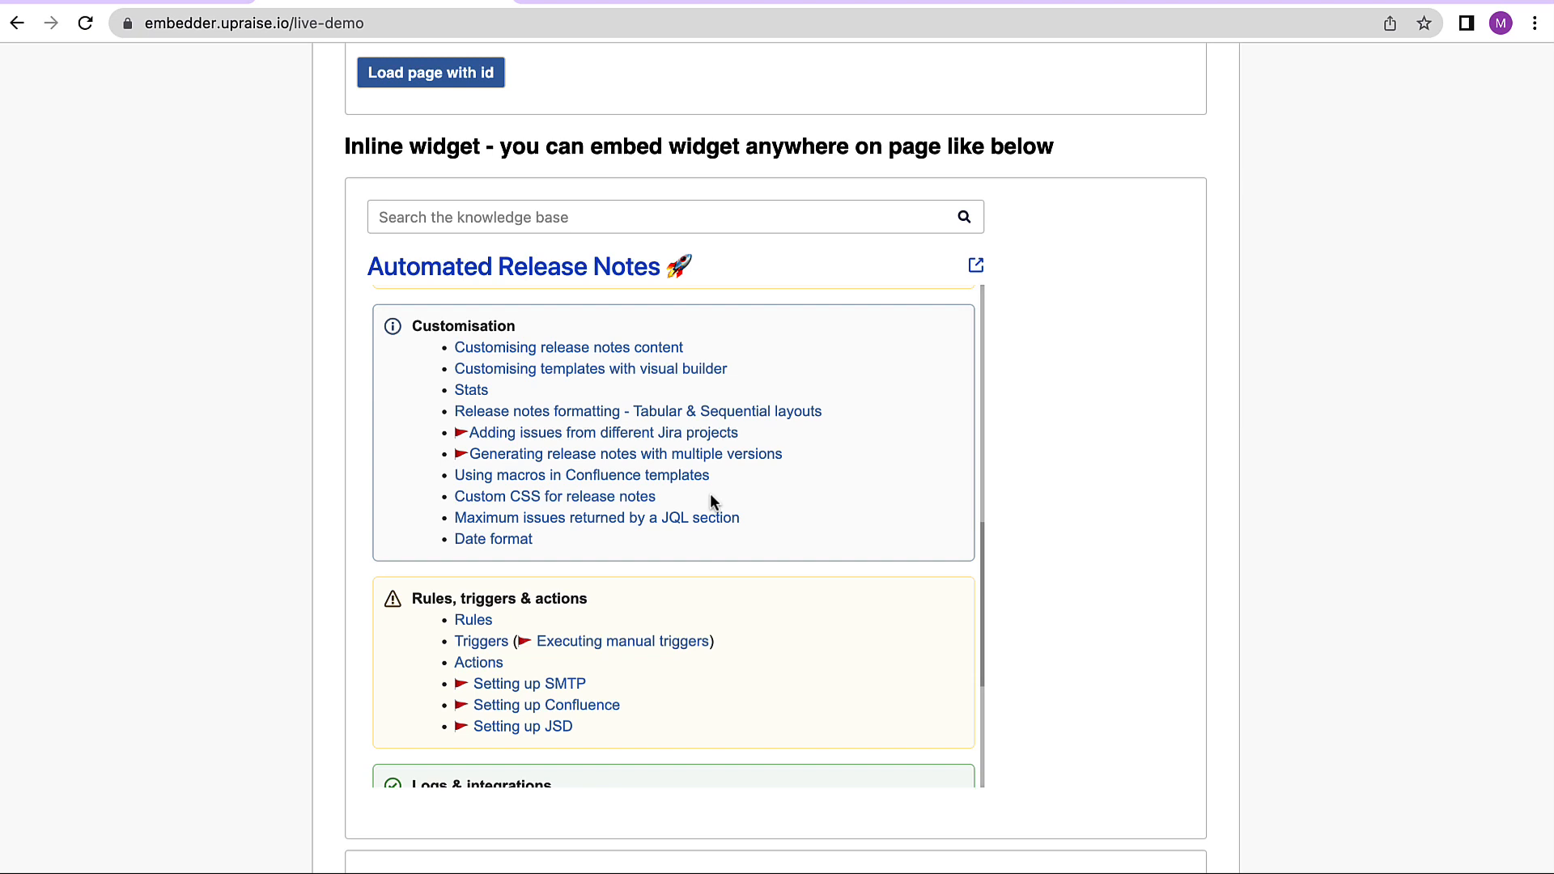
scroll(711, 494, down, 1)
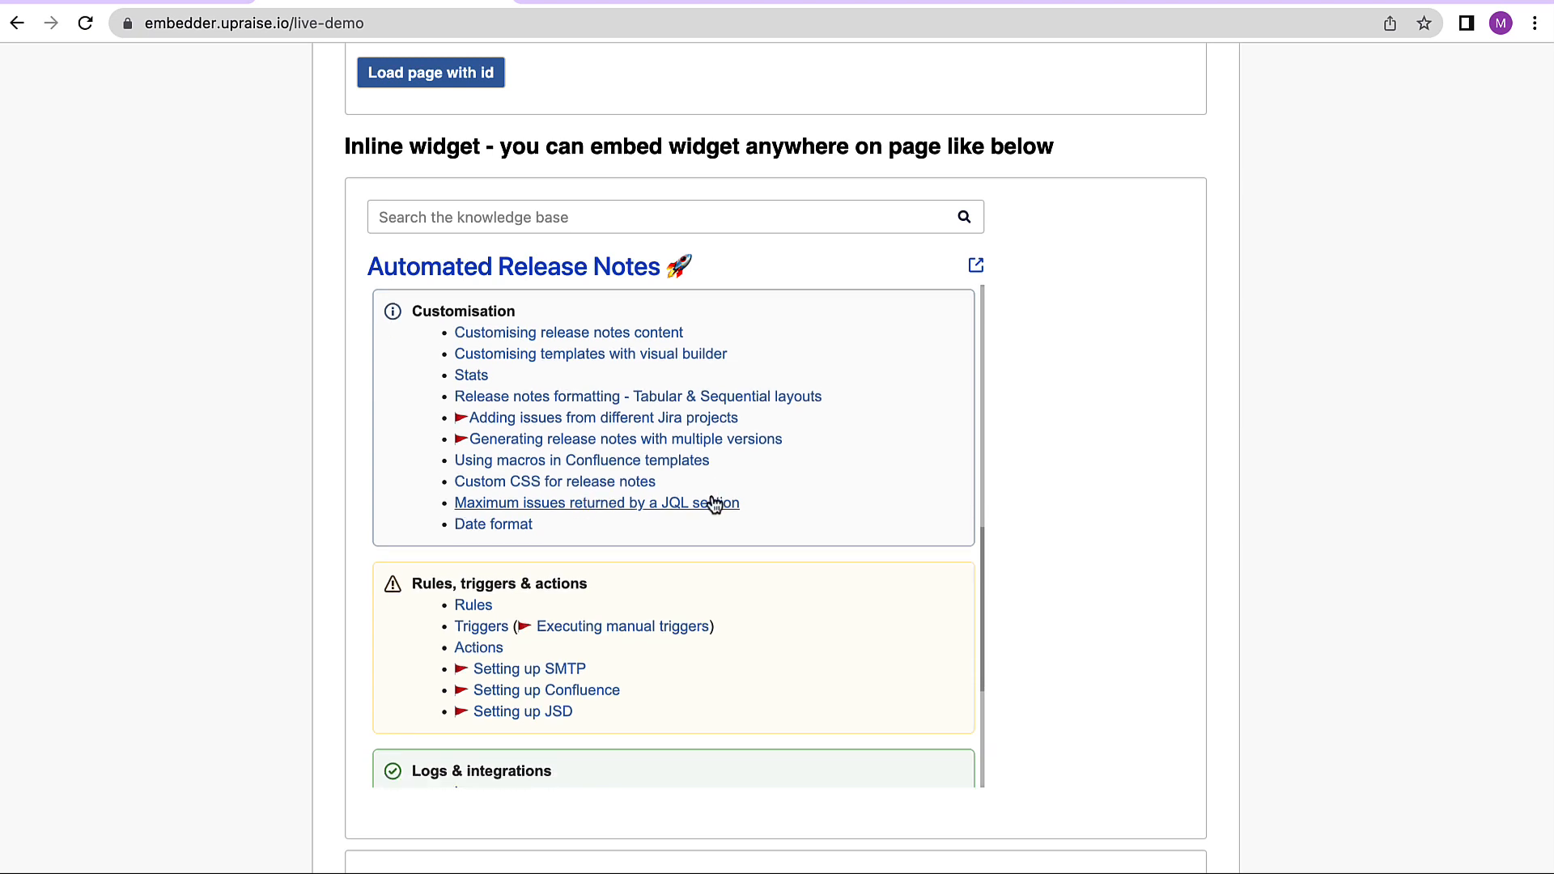
- Open the popup widget demo using its Help button
scroll(1216, 773, down, 2)
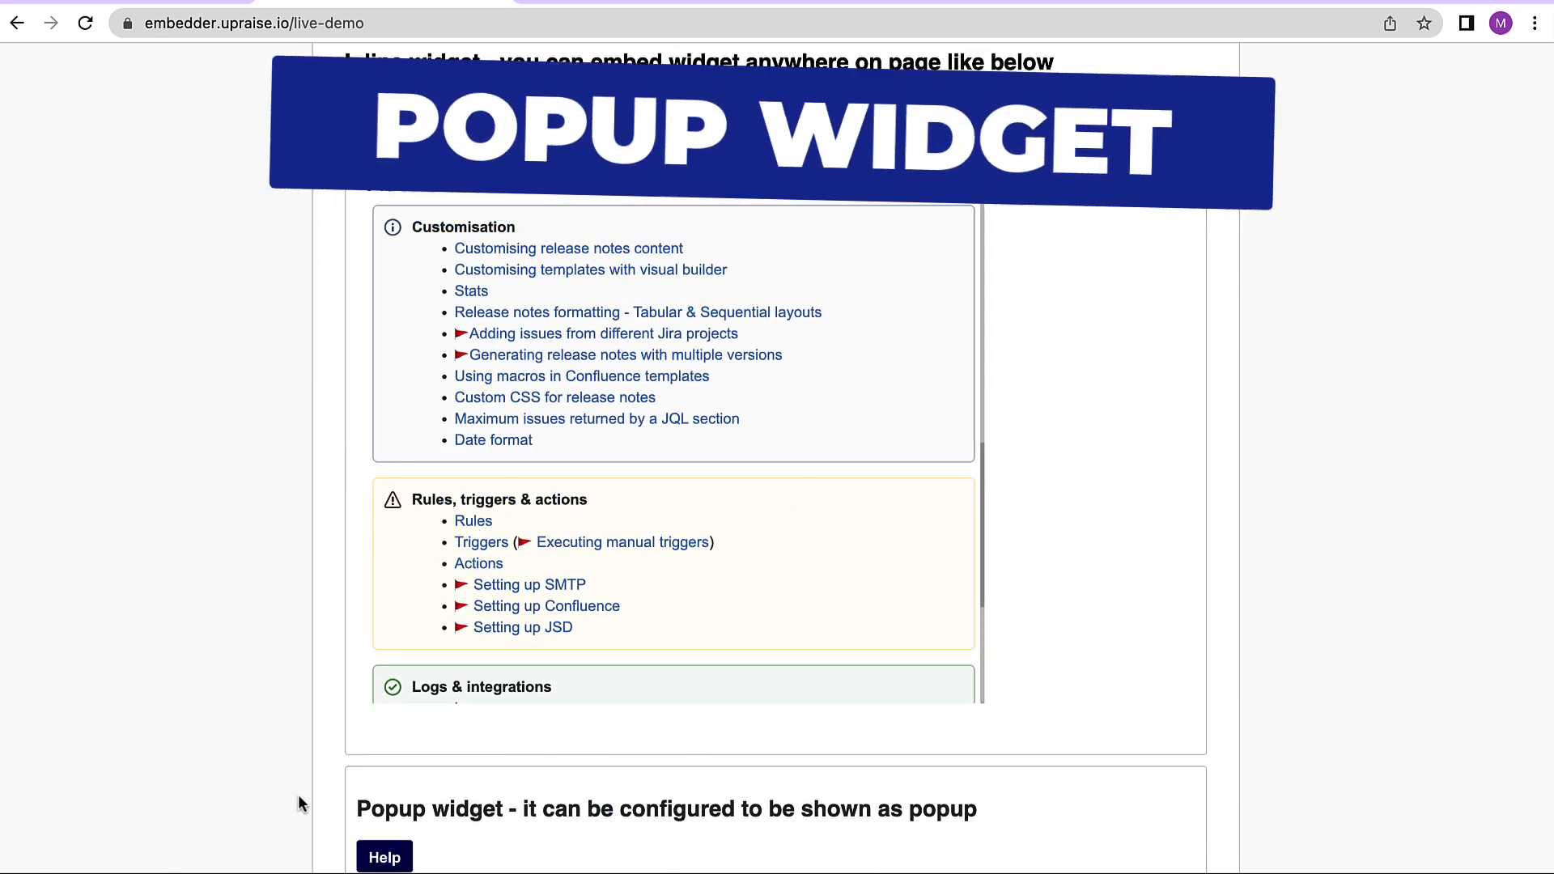
click(385, 864)
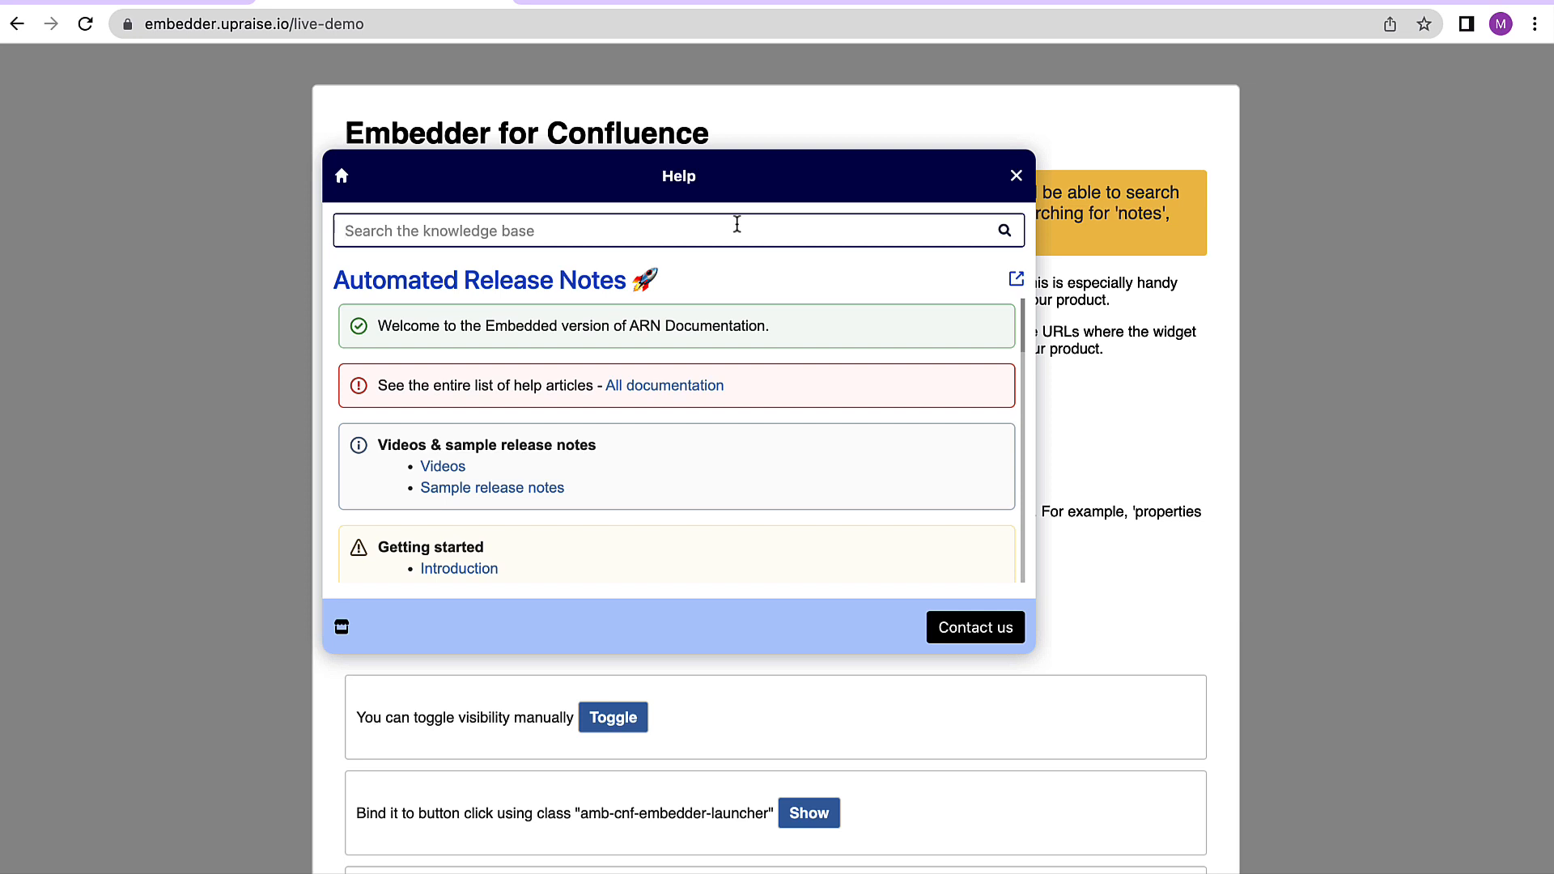
- Return to the Confluence Embedder tab and add a new widget
click(135, 18)
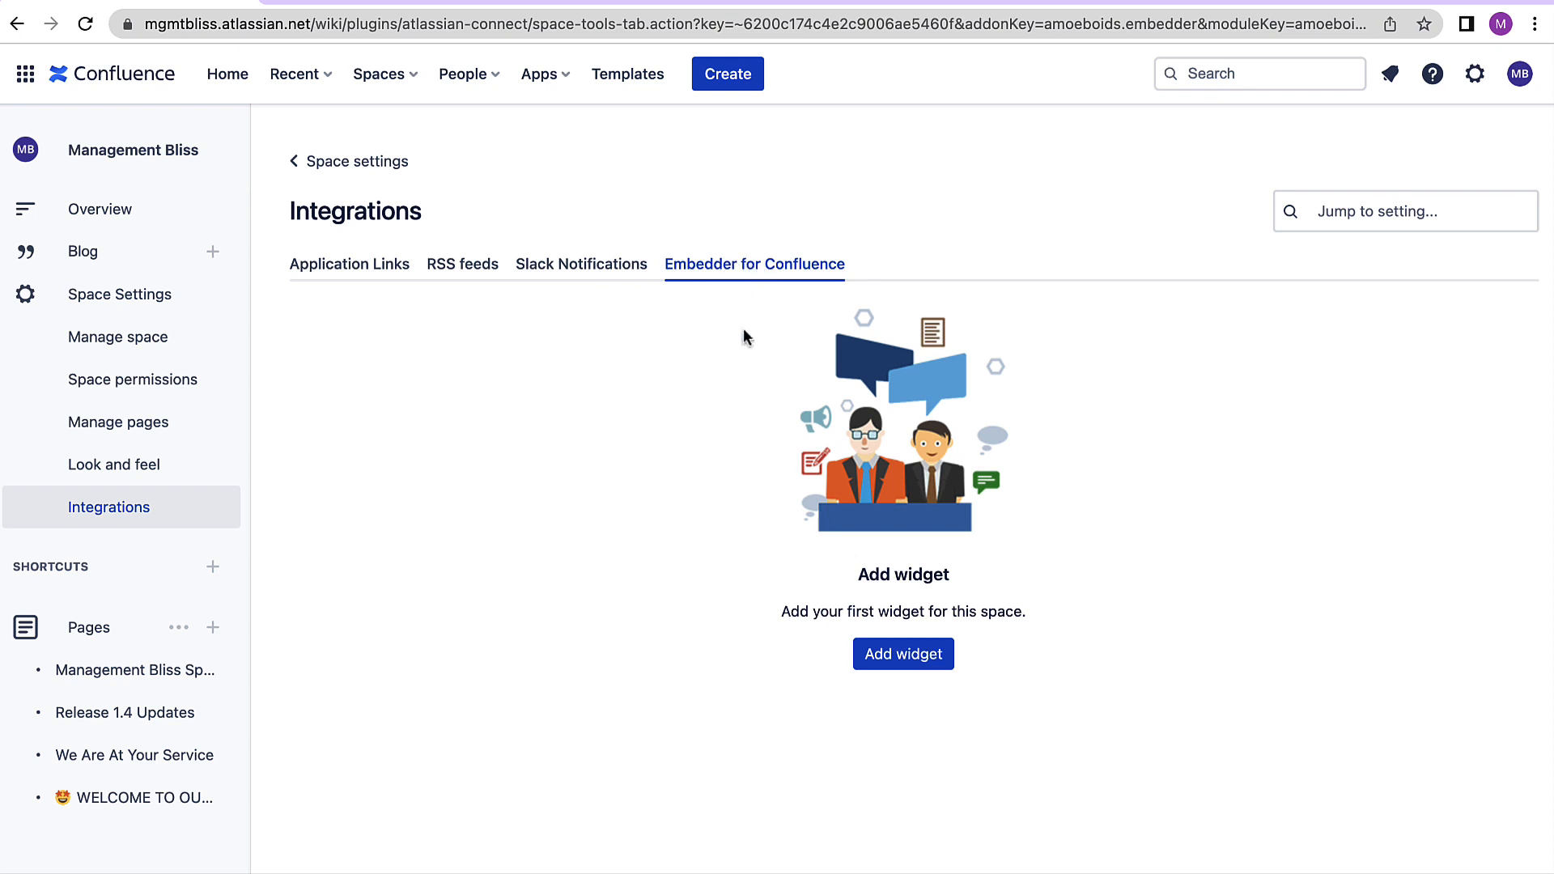
click(916, 656)
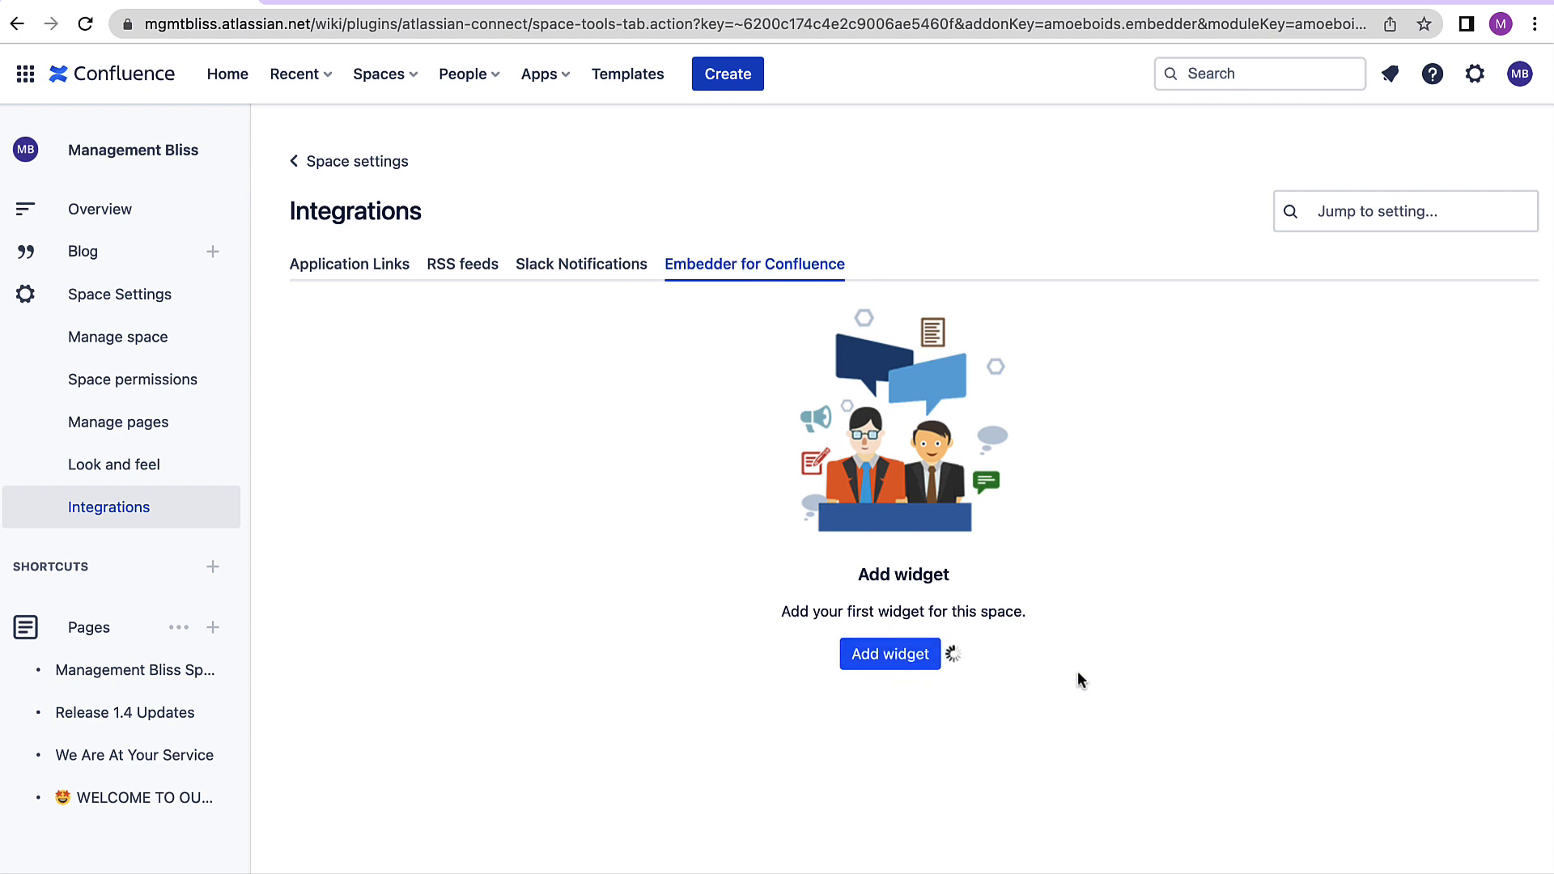
- Scroll through the widget settings form to review all its sections and options
scroll(808, 680, down, 1)
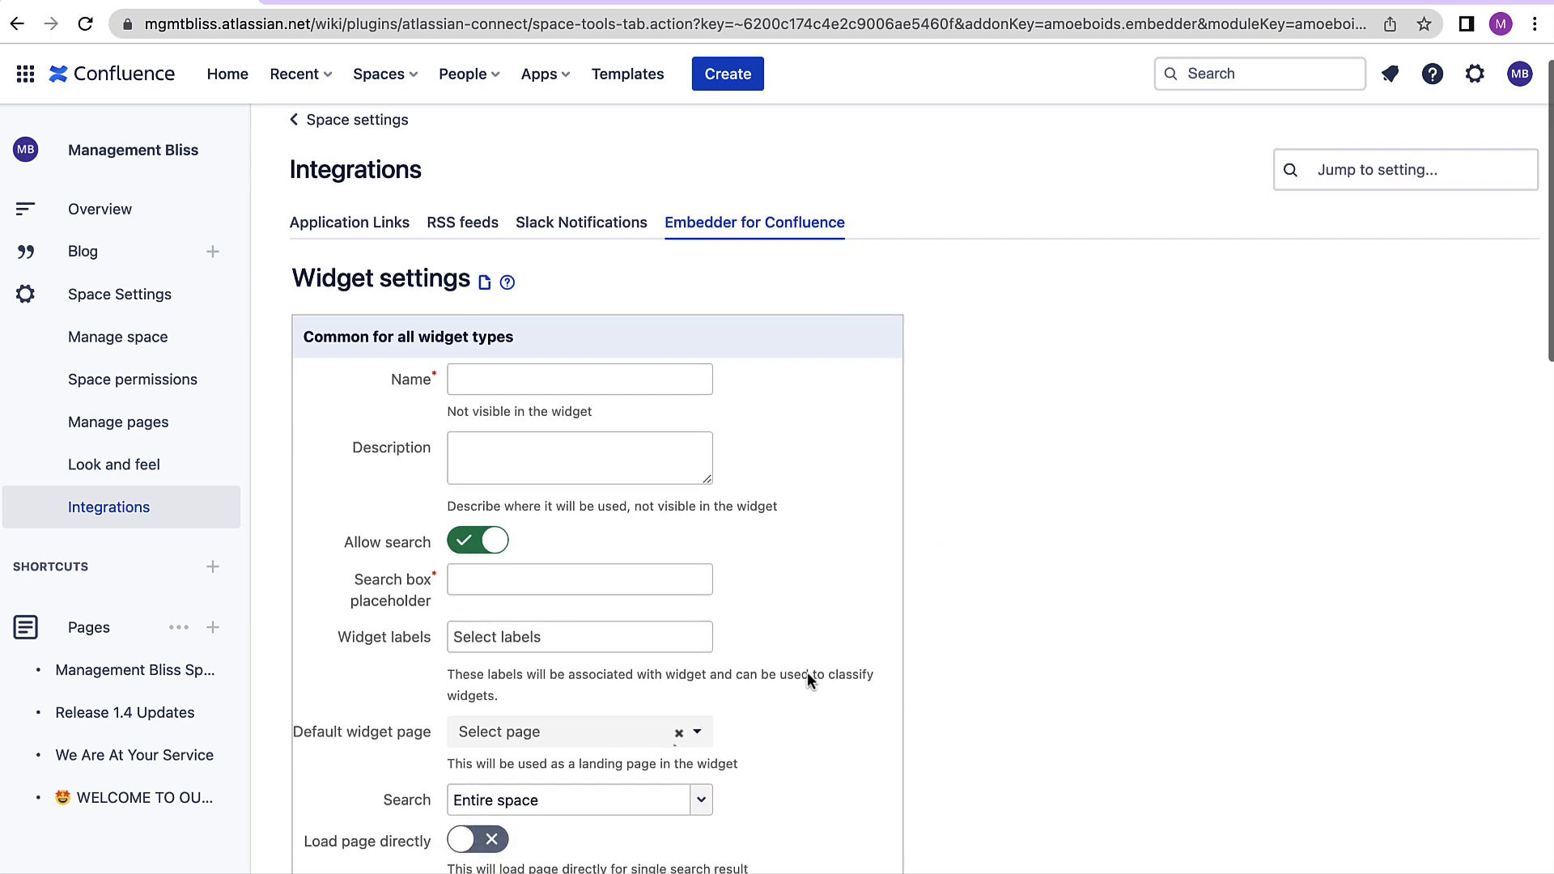
scroll(808, 680, down, 3)
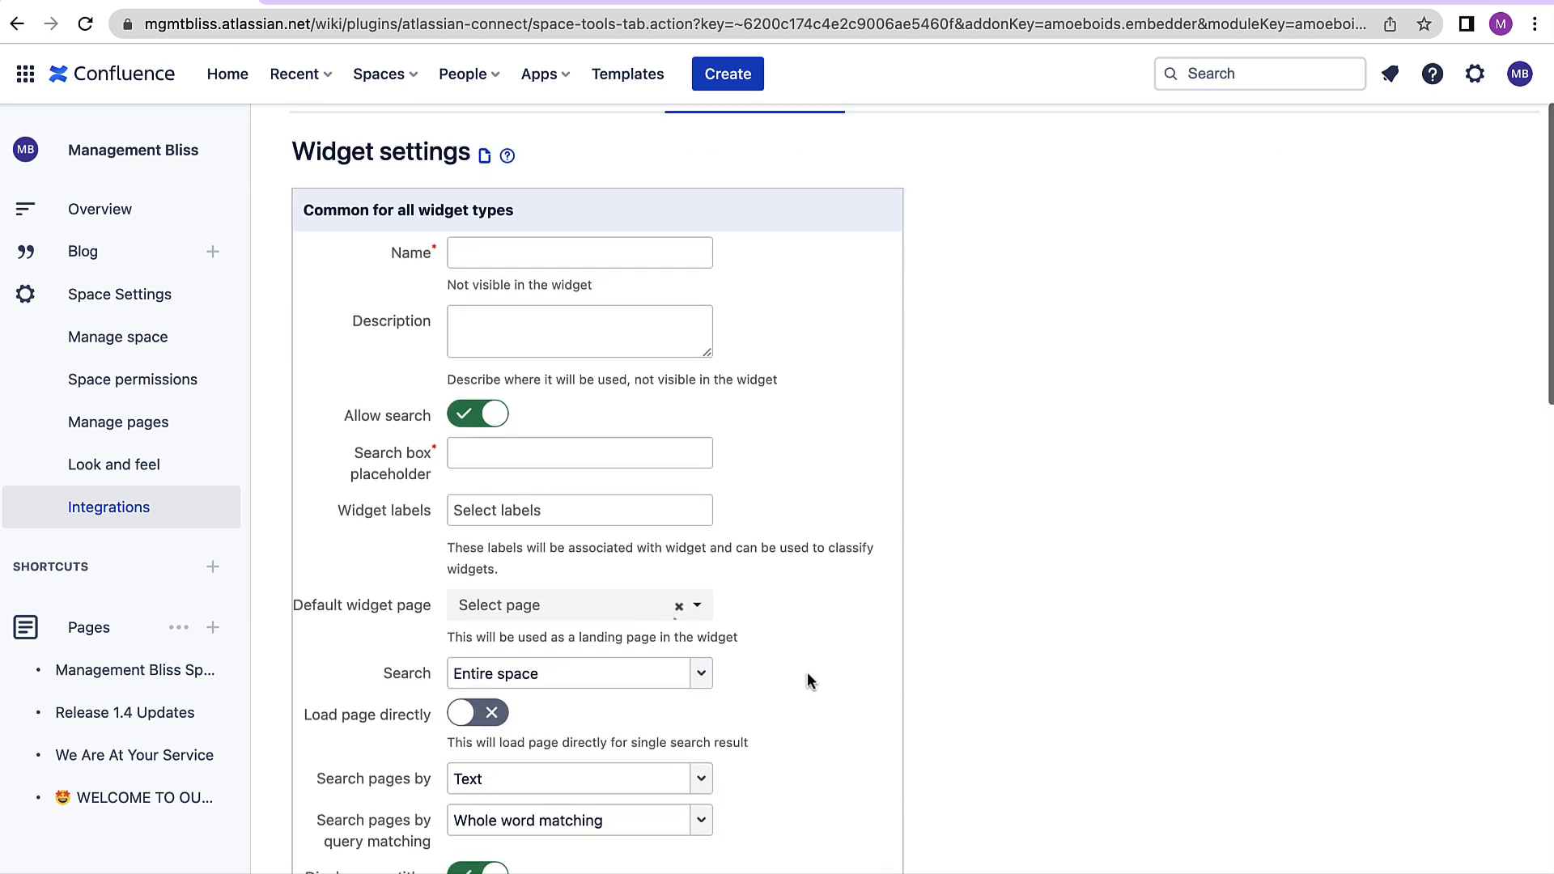
scroll(808, 680, down, 1)
scroll(808, 681, down, 8)
scroll(808, 680, up, 12)
scroll(808, 680, down, 3)
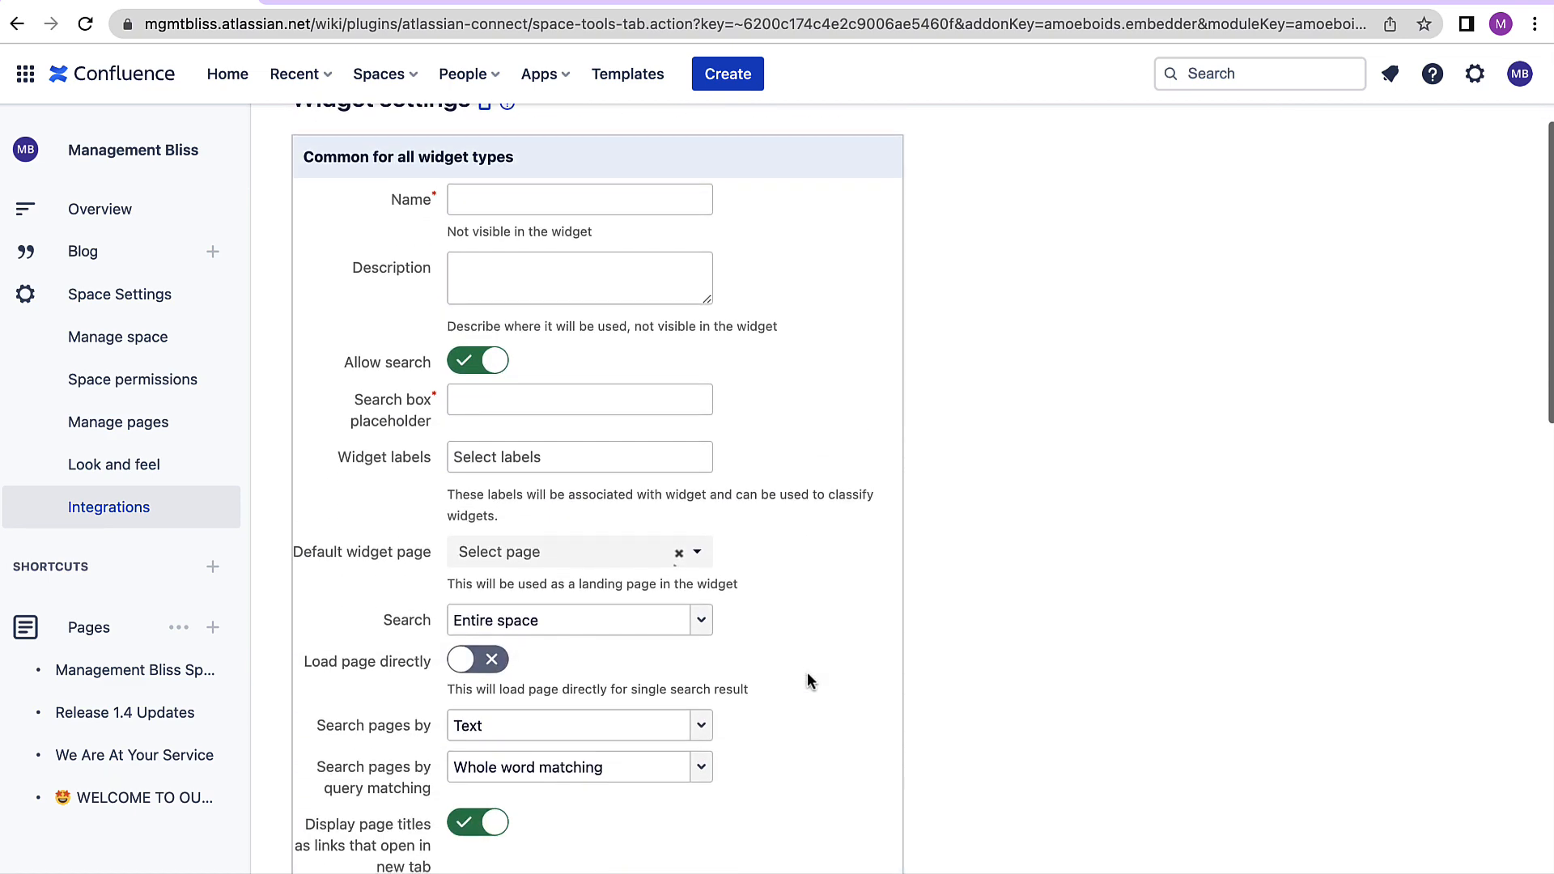
scroll(808, 680, up, 1)
scroll(808, 680, down, 1)
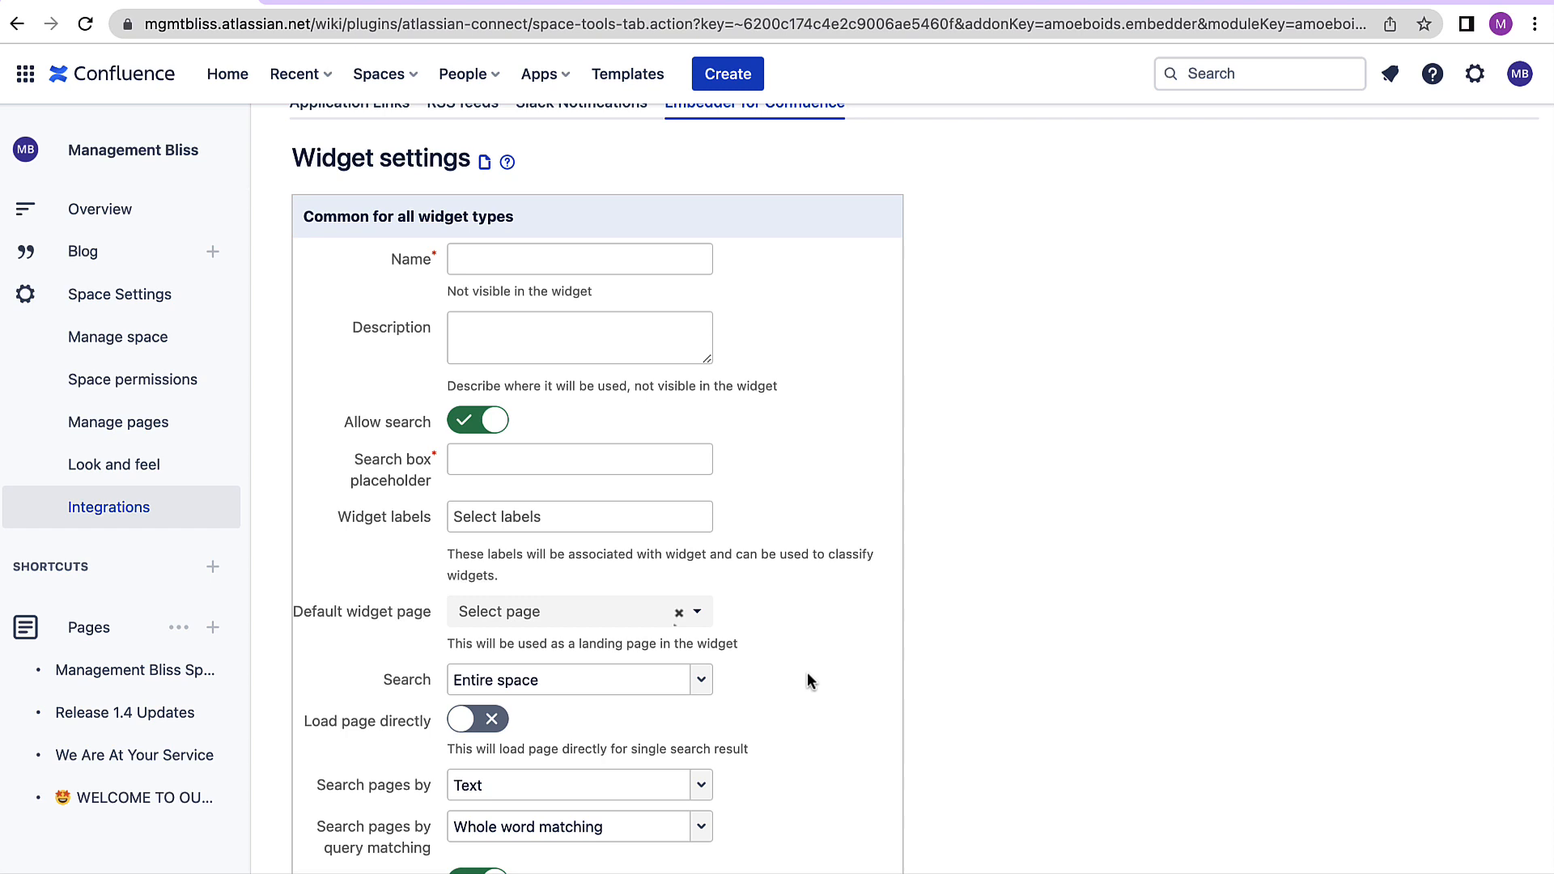
scroll(808, 680, down, 8)
scroll(808, 680, down, 2)
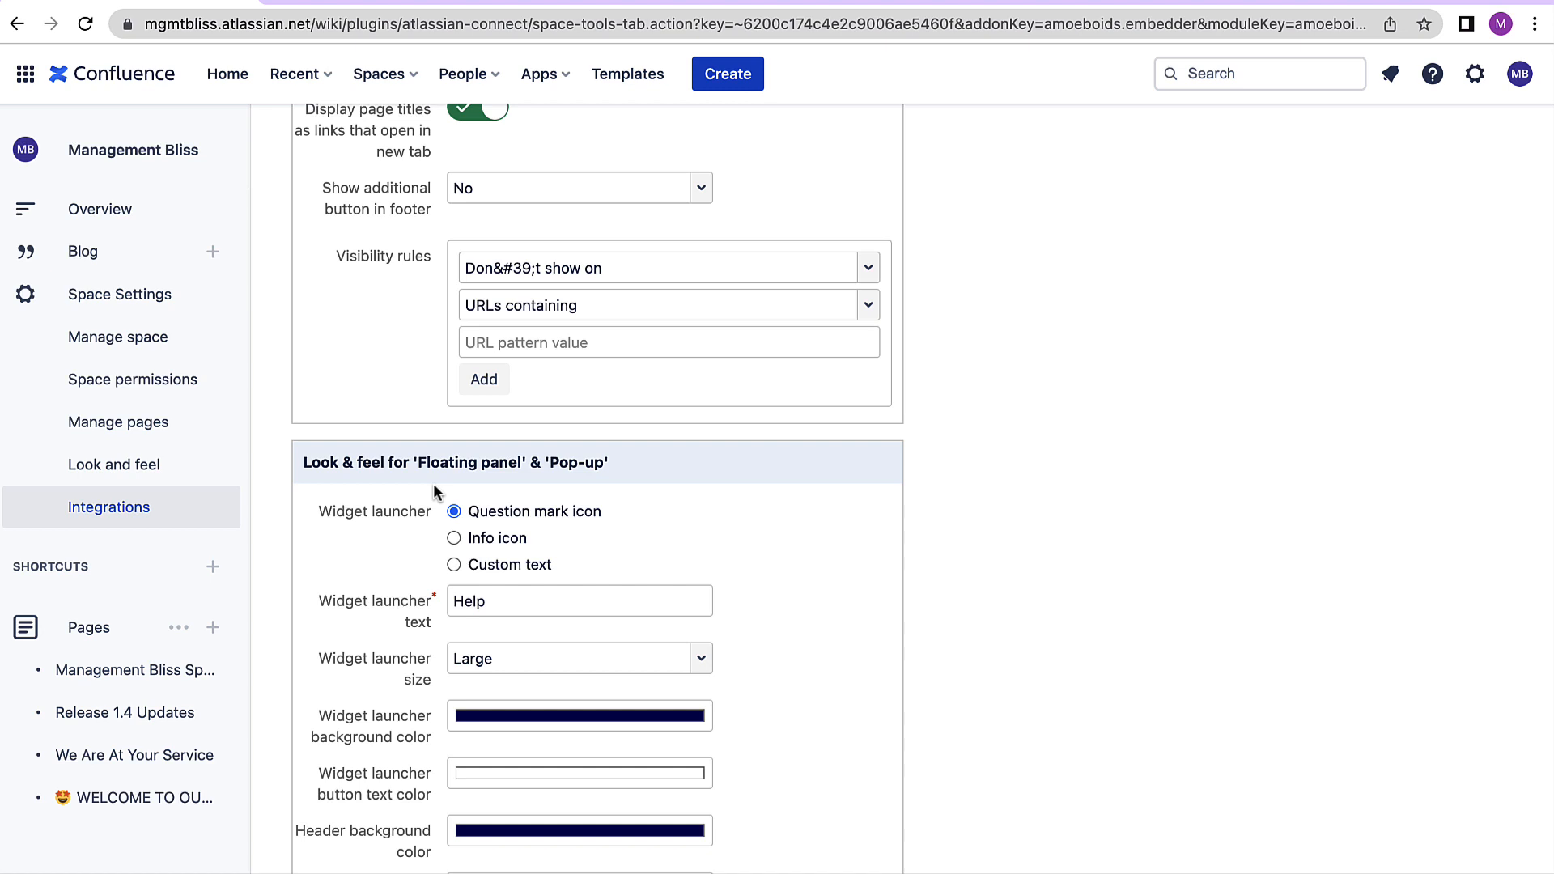
scroll(434, 483, down, 7)
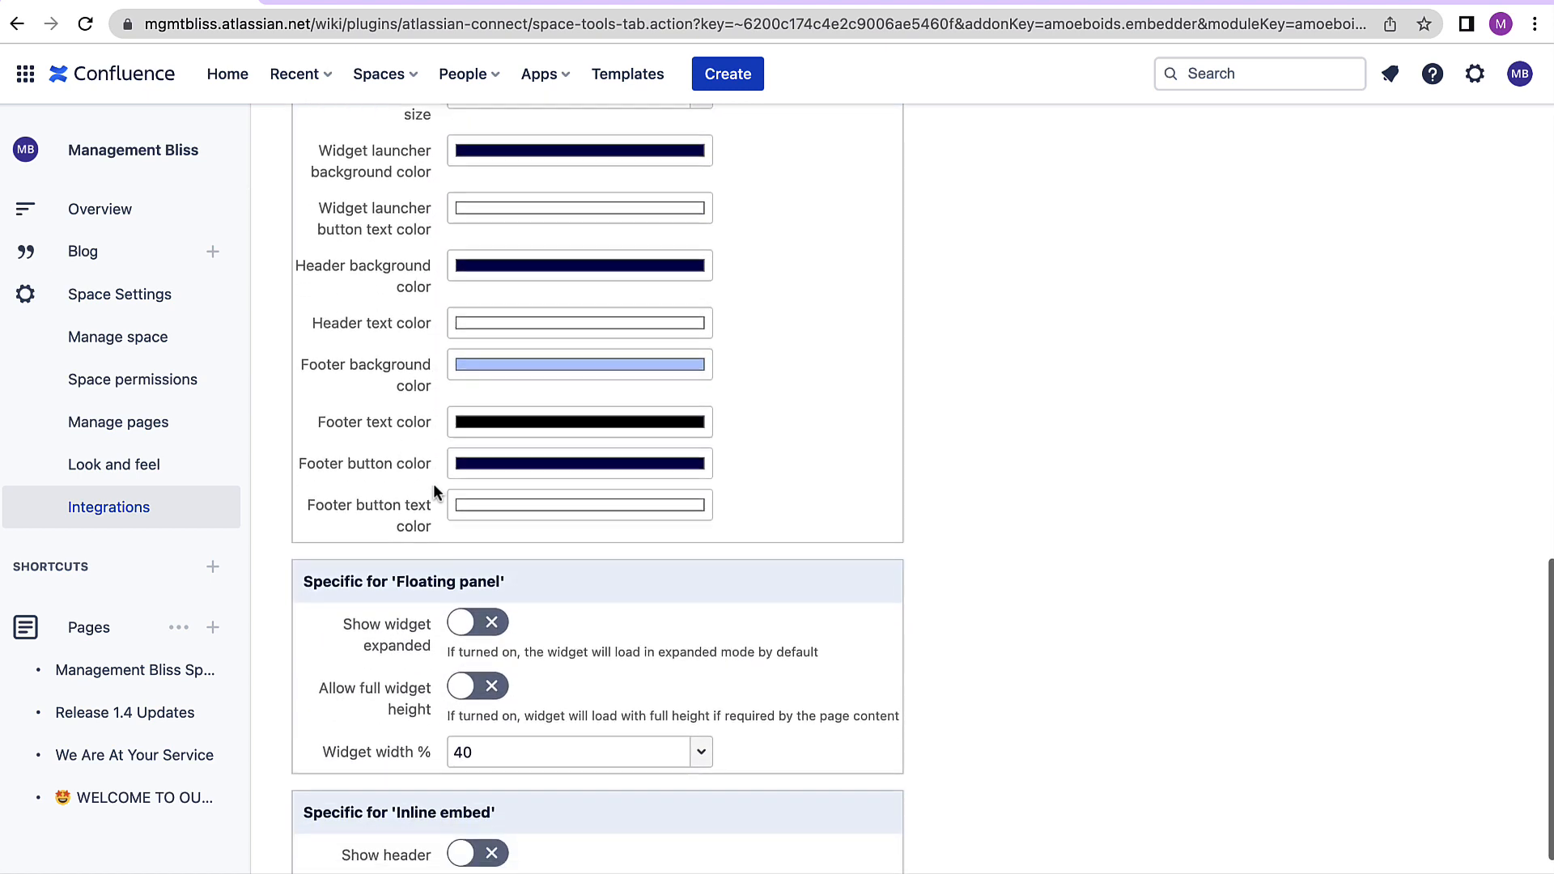
scroll(530, 565, down, 2)
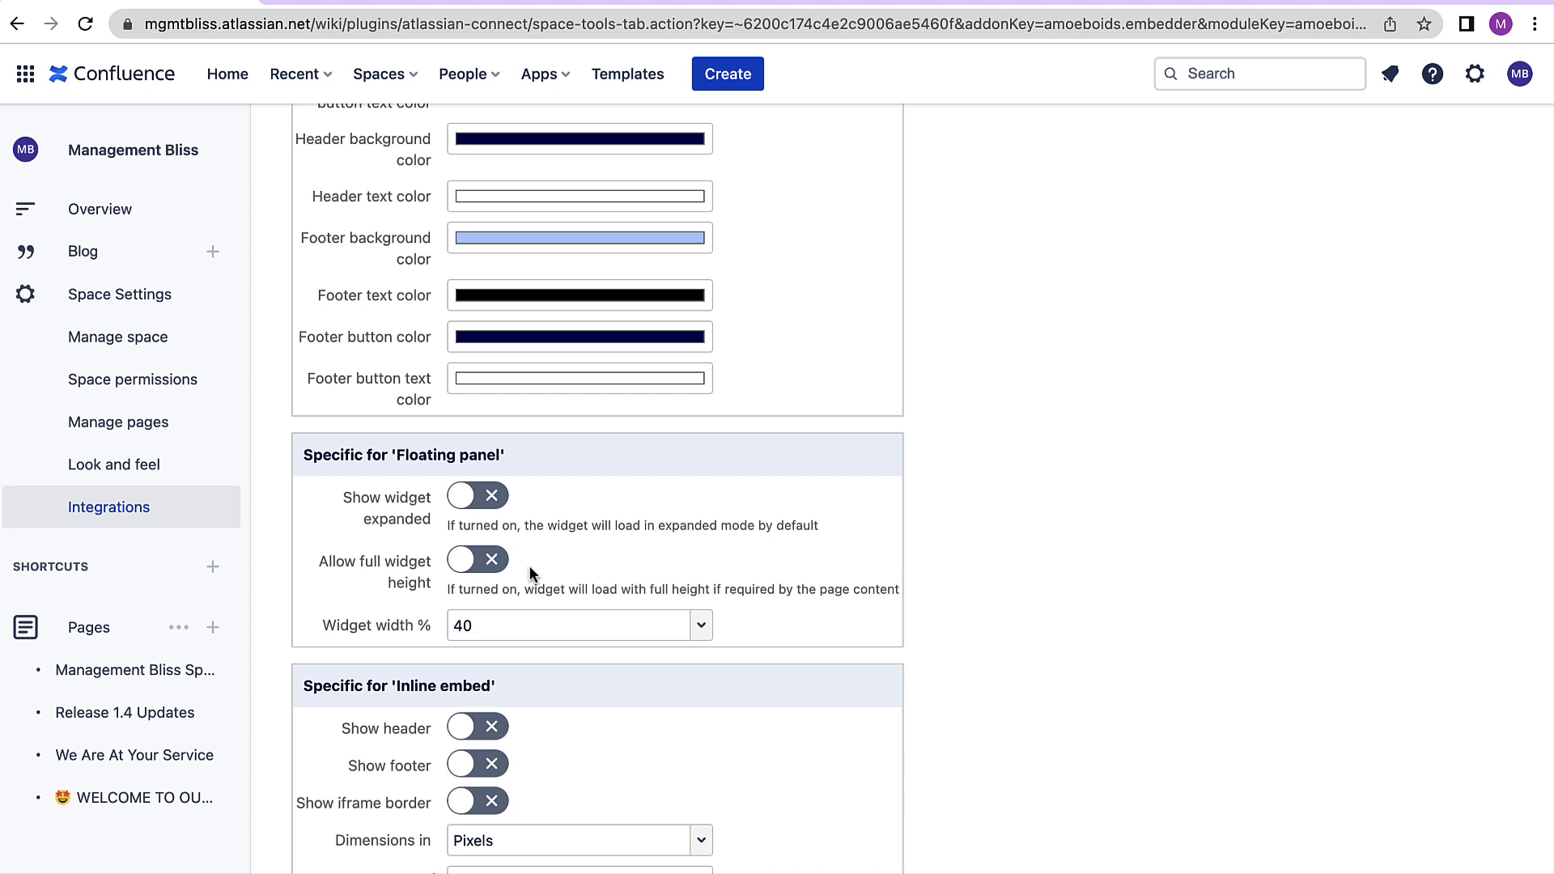
scroll(530, 565, down, 1)
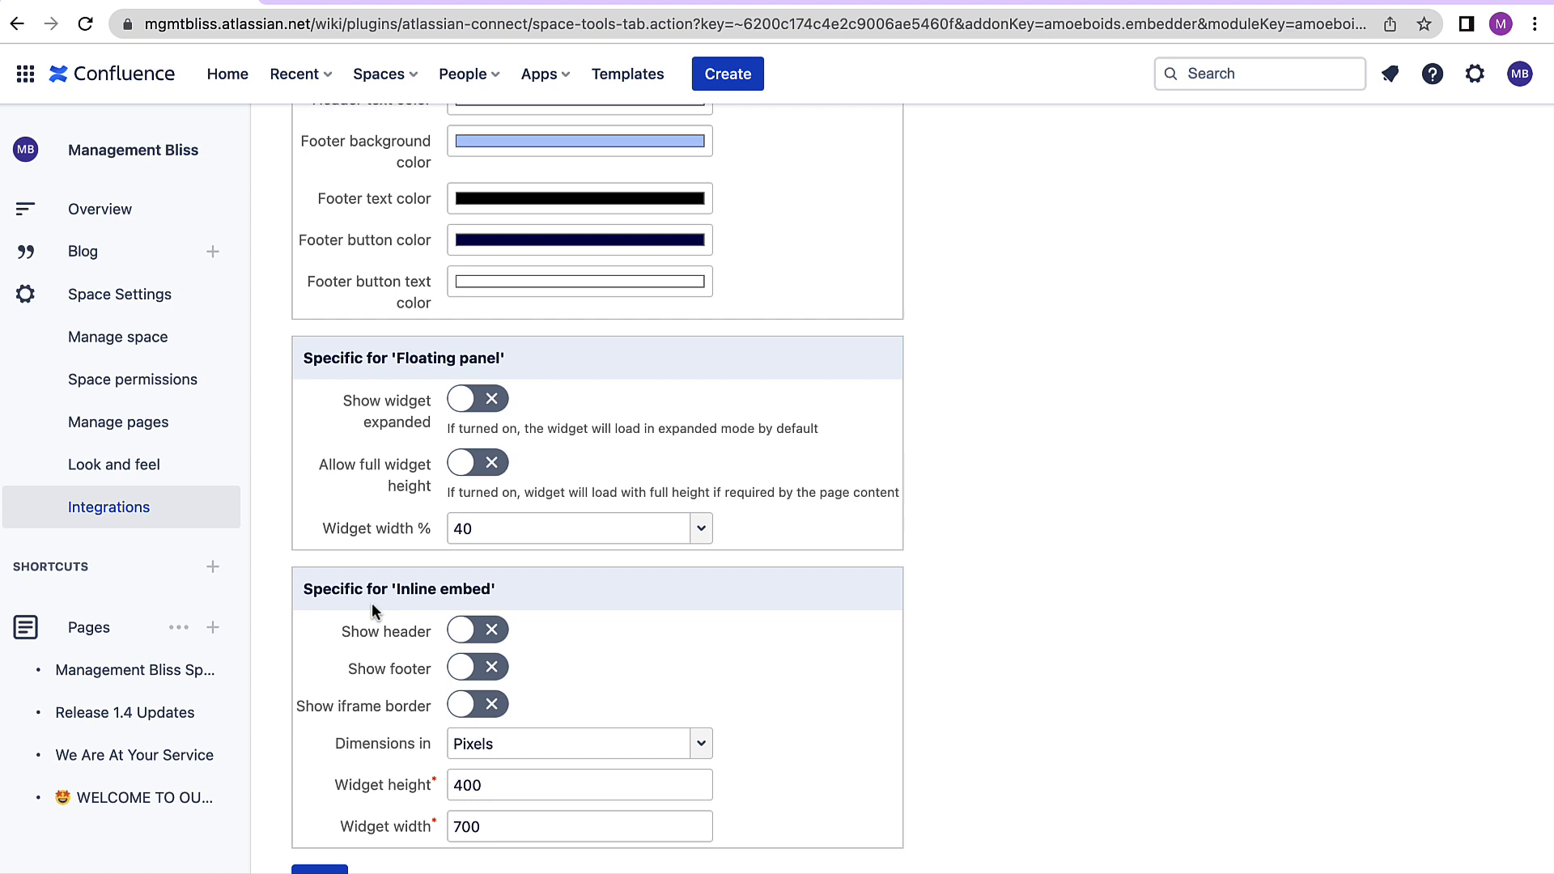
scroll(371, 606, up, 15)
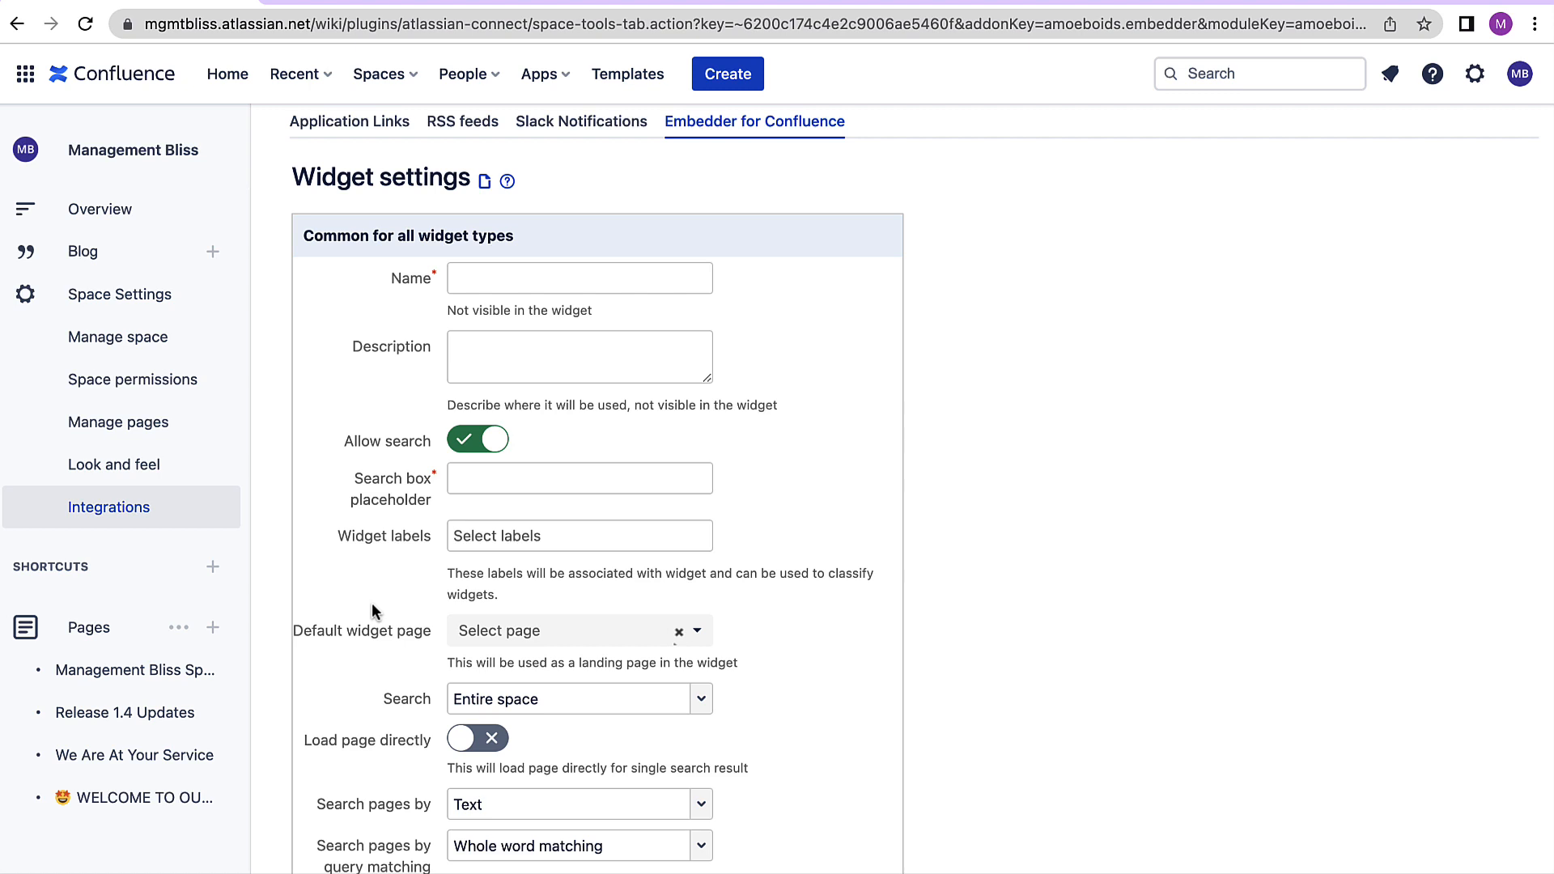
scroll(372, 606, down, 1)
- Name the widget "New Release Information"
click(498, 258)
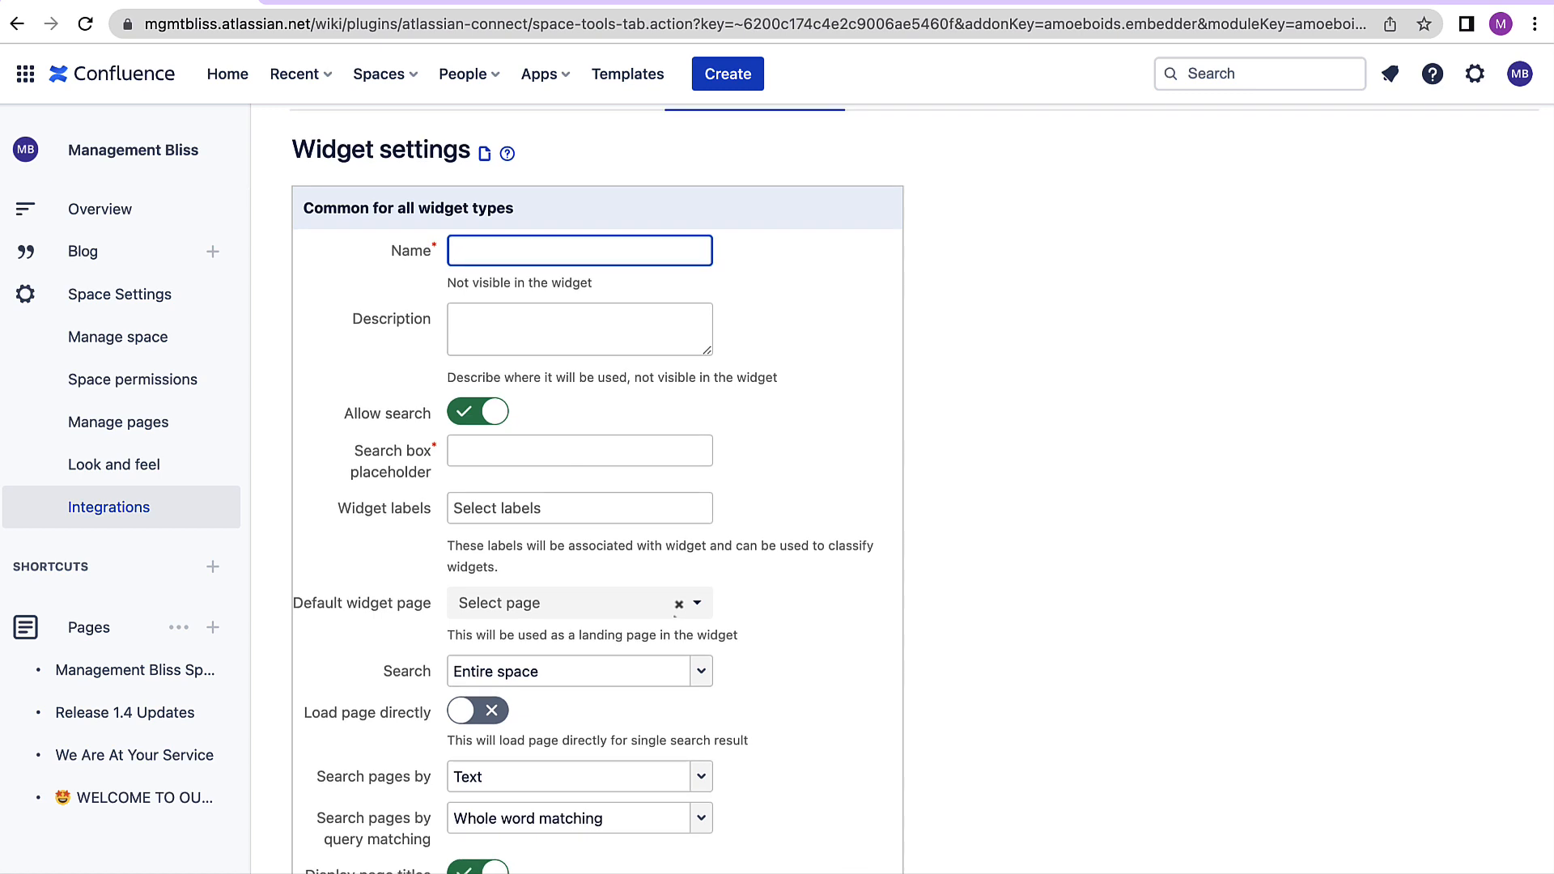
text(New Release Information)
scroll(490, 307, down, 3)
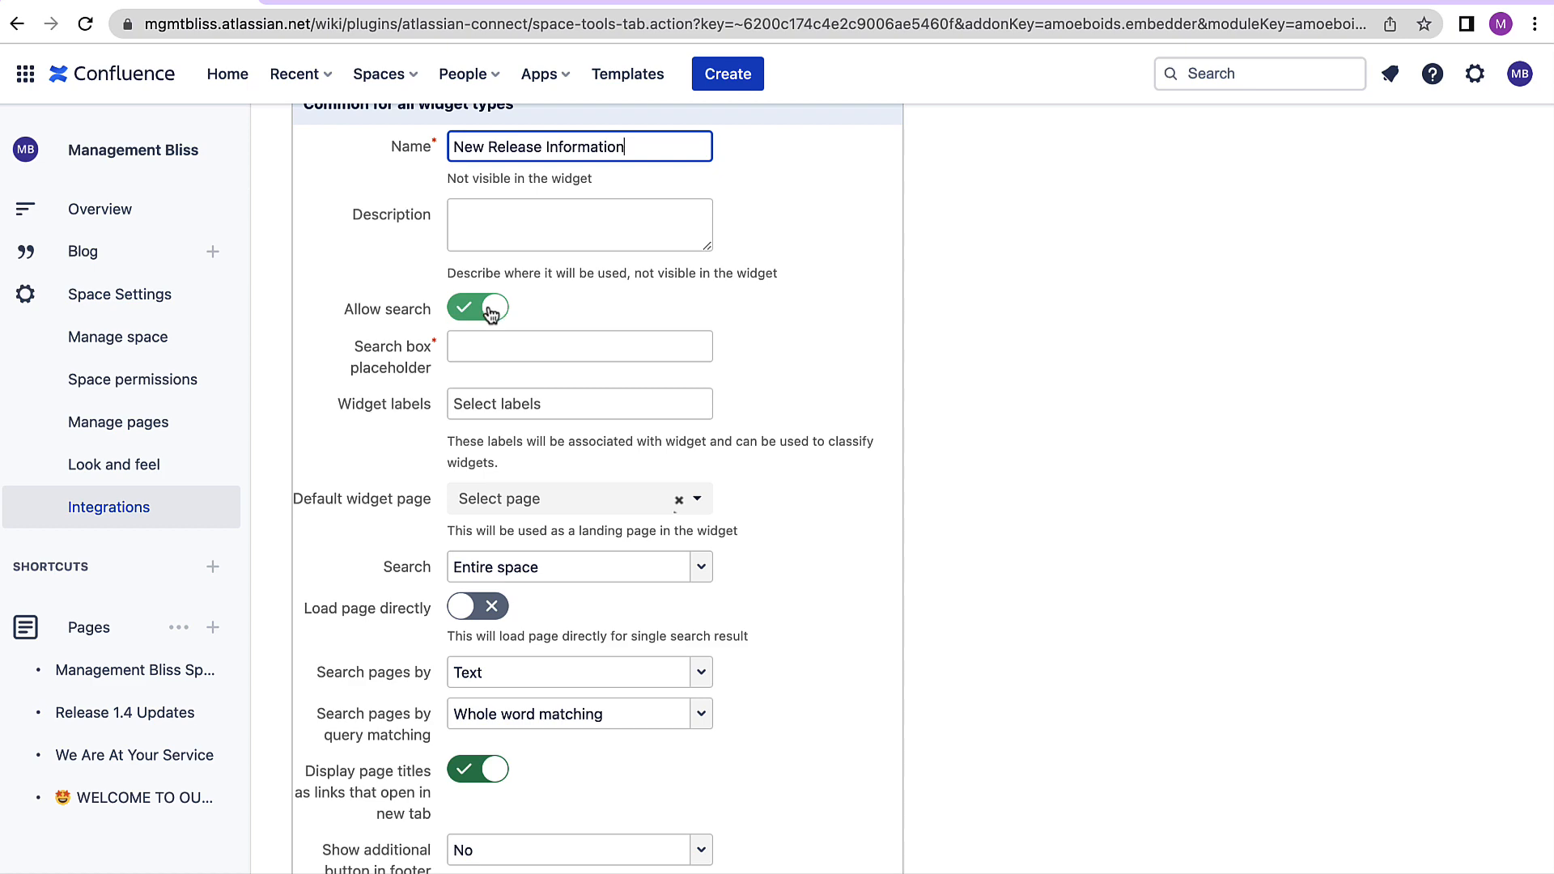
- Set the search box placeholder to "Release Updates"
click(494, 350)
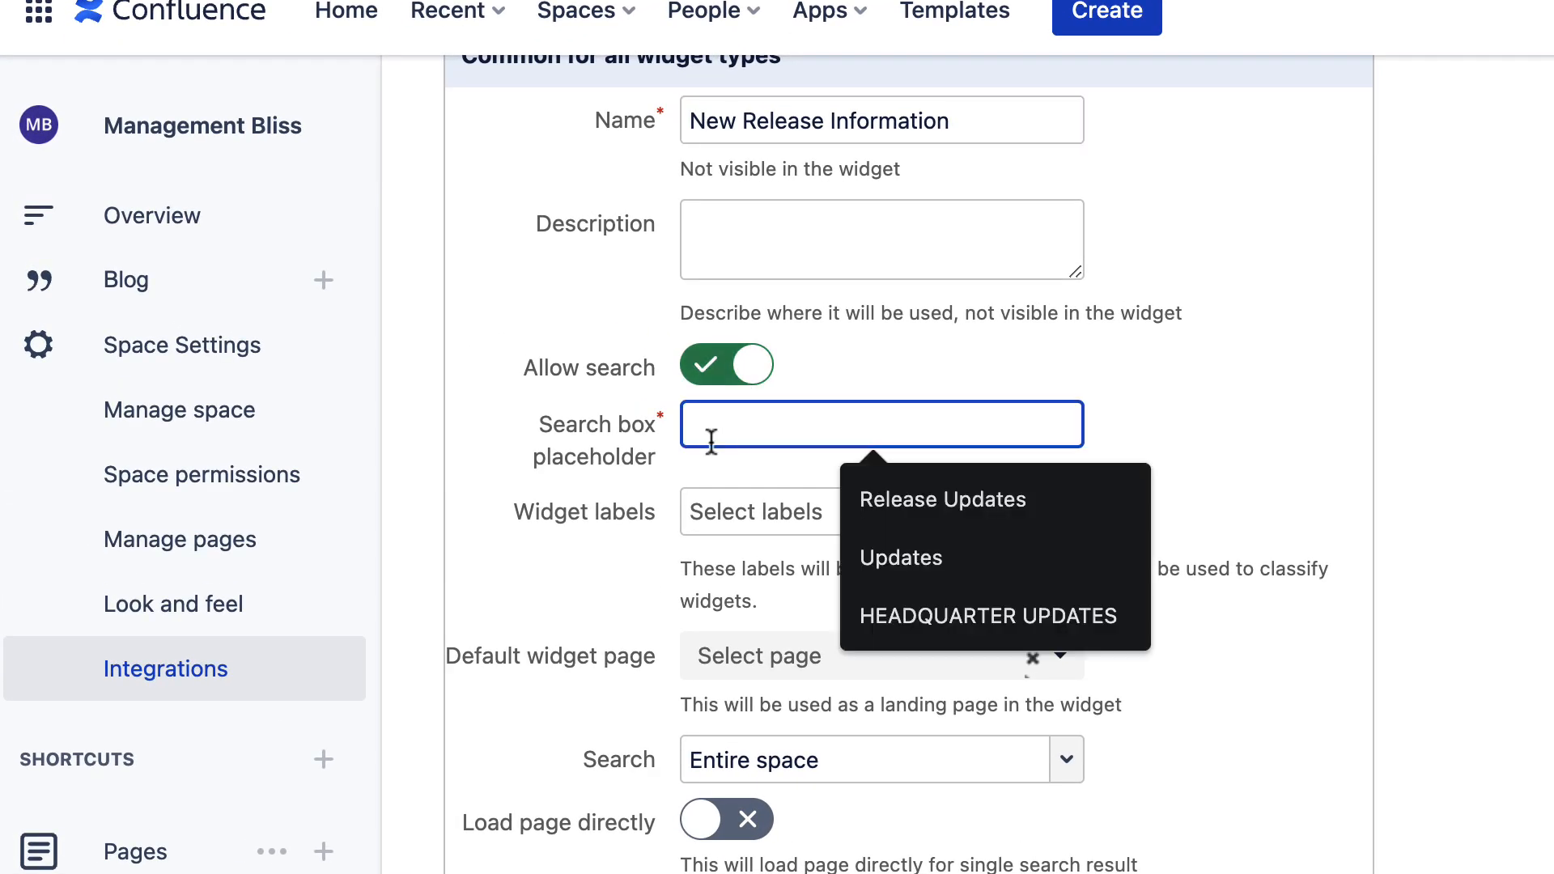
click(609, 444)
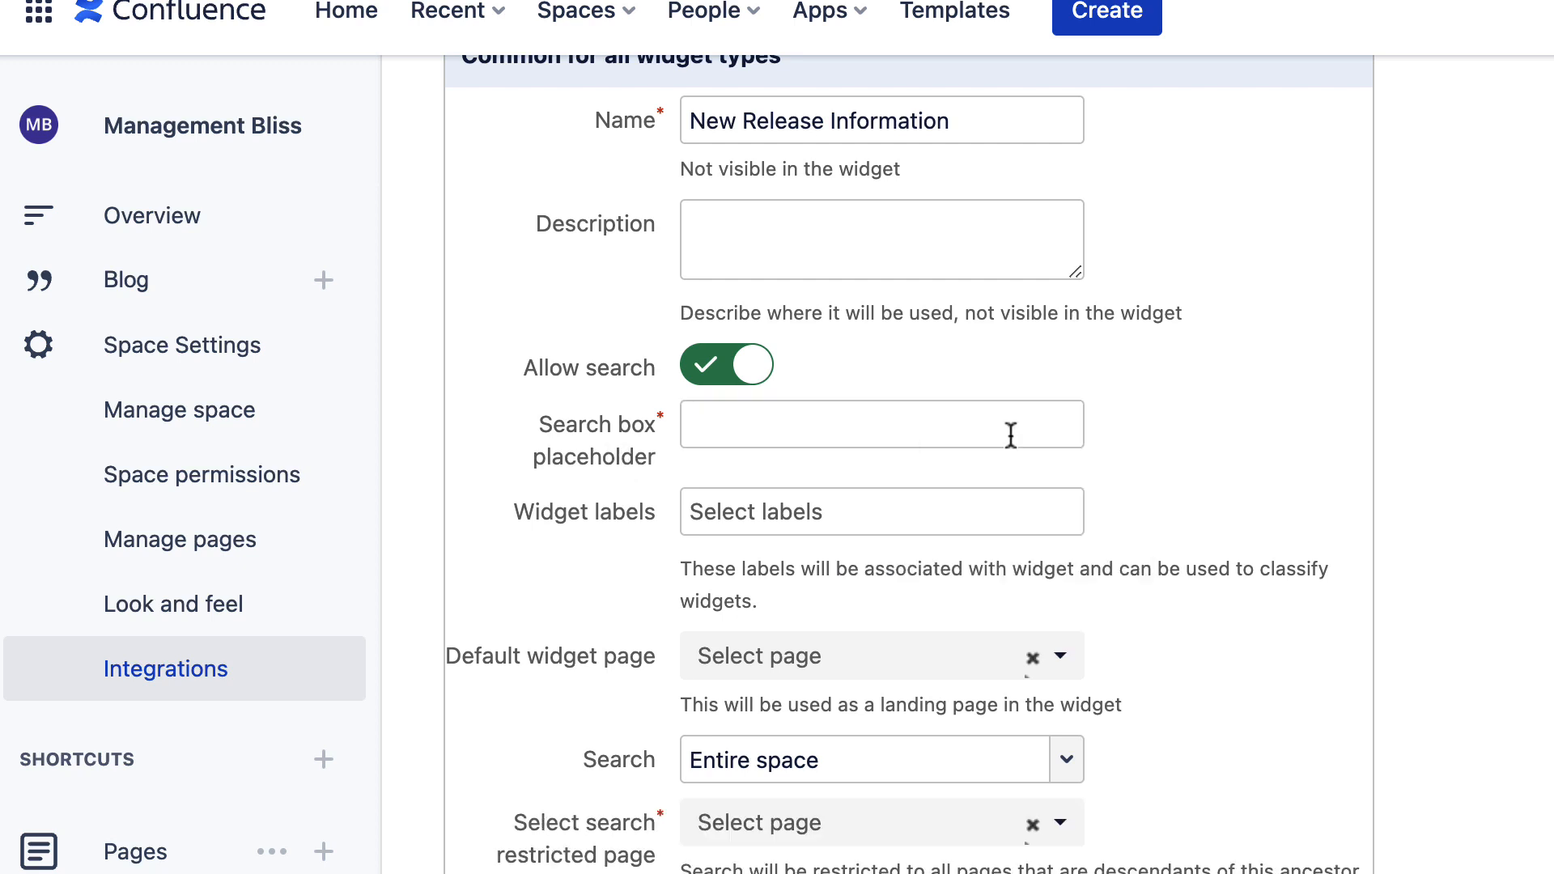
click(1011, 435)
click(1016, 495)
- Add the Dummy label to the widget's labels
scroll(1016, 495, down, 3)
click(749, 303)
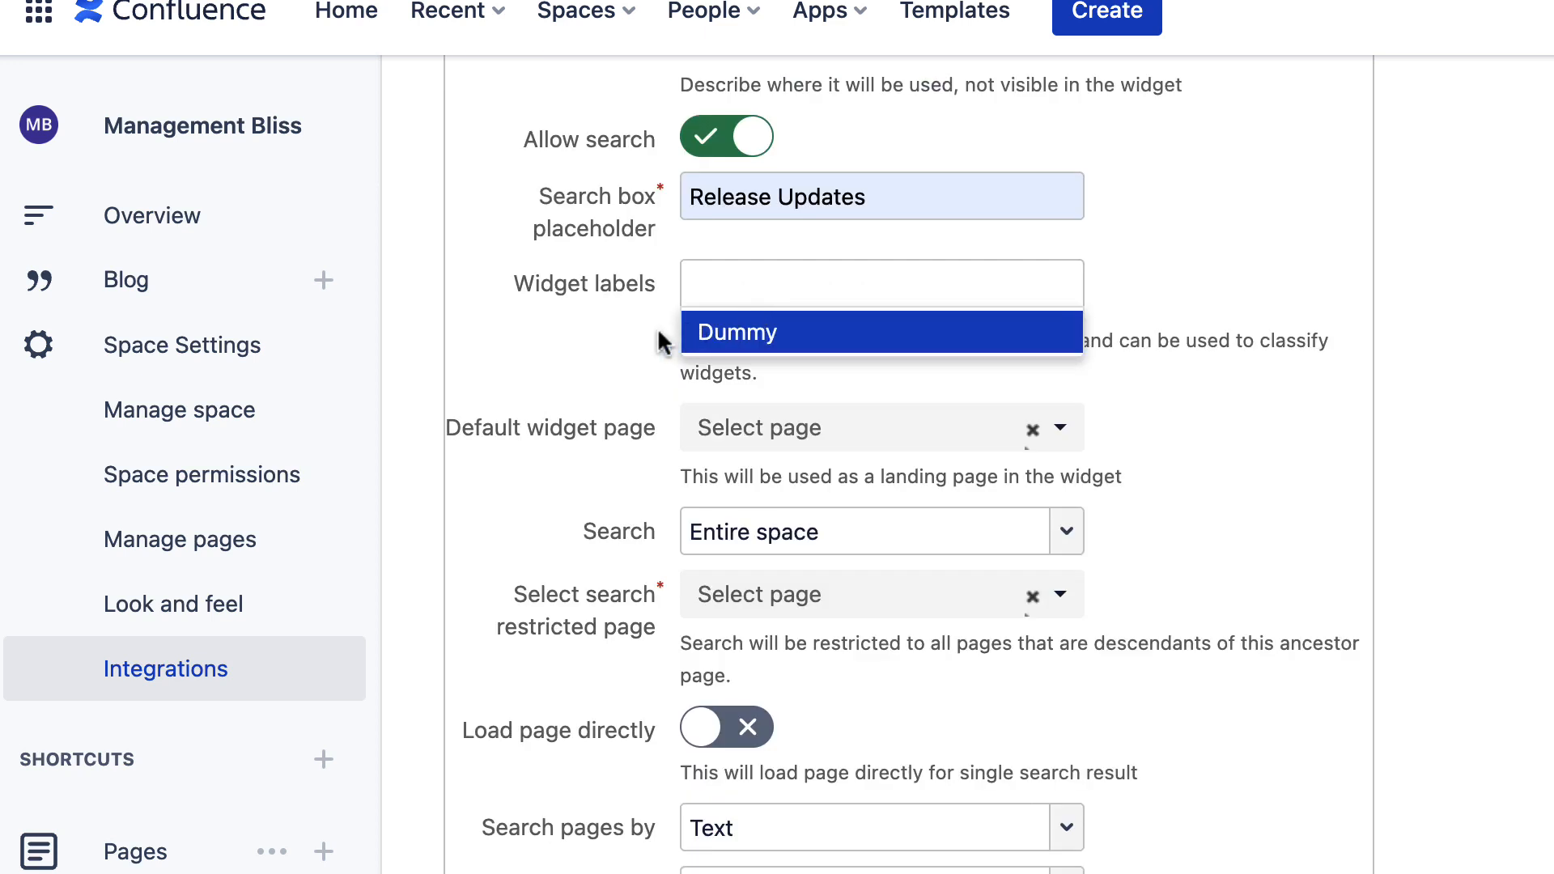
click(731, 334)
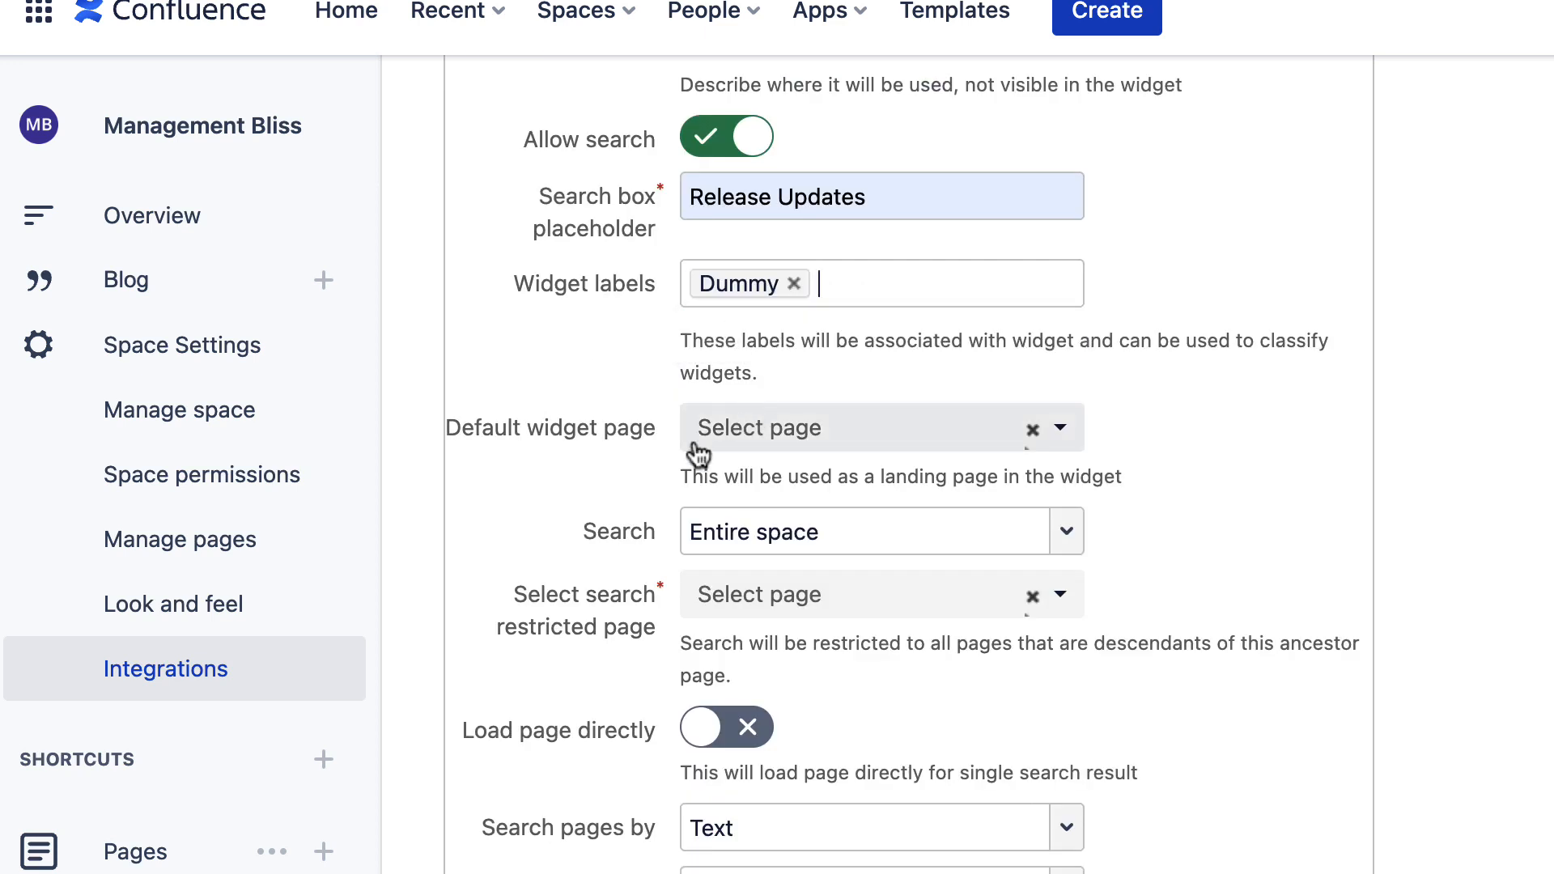
- Set the default widget page to Release 1.4 Updates
scroll(692, 445, down, 3)
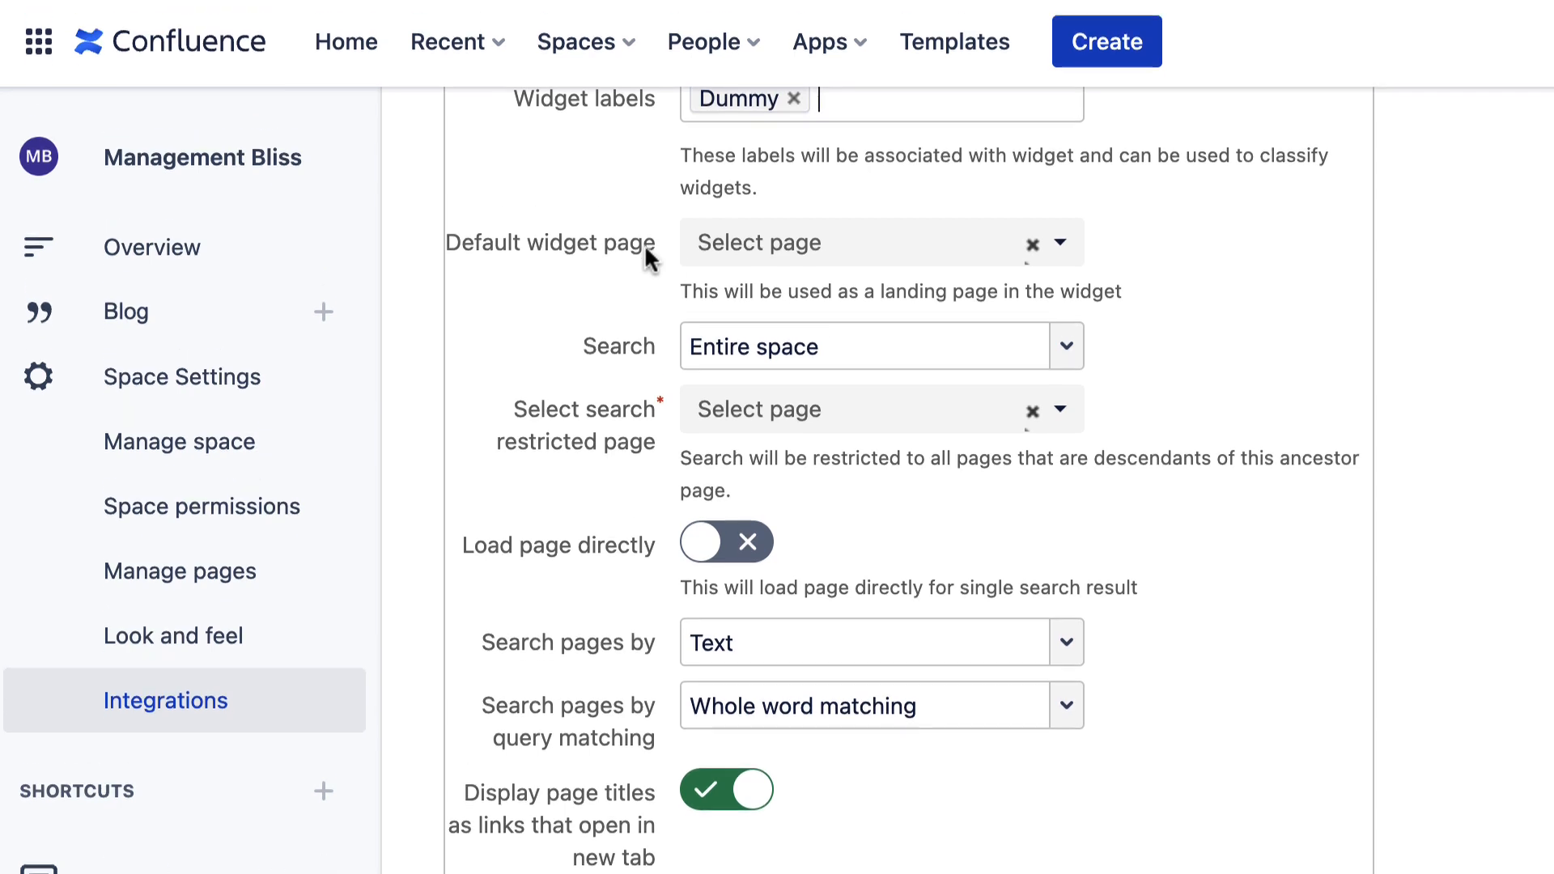
click(713, 220)
click(895, 539)
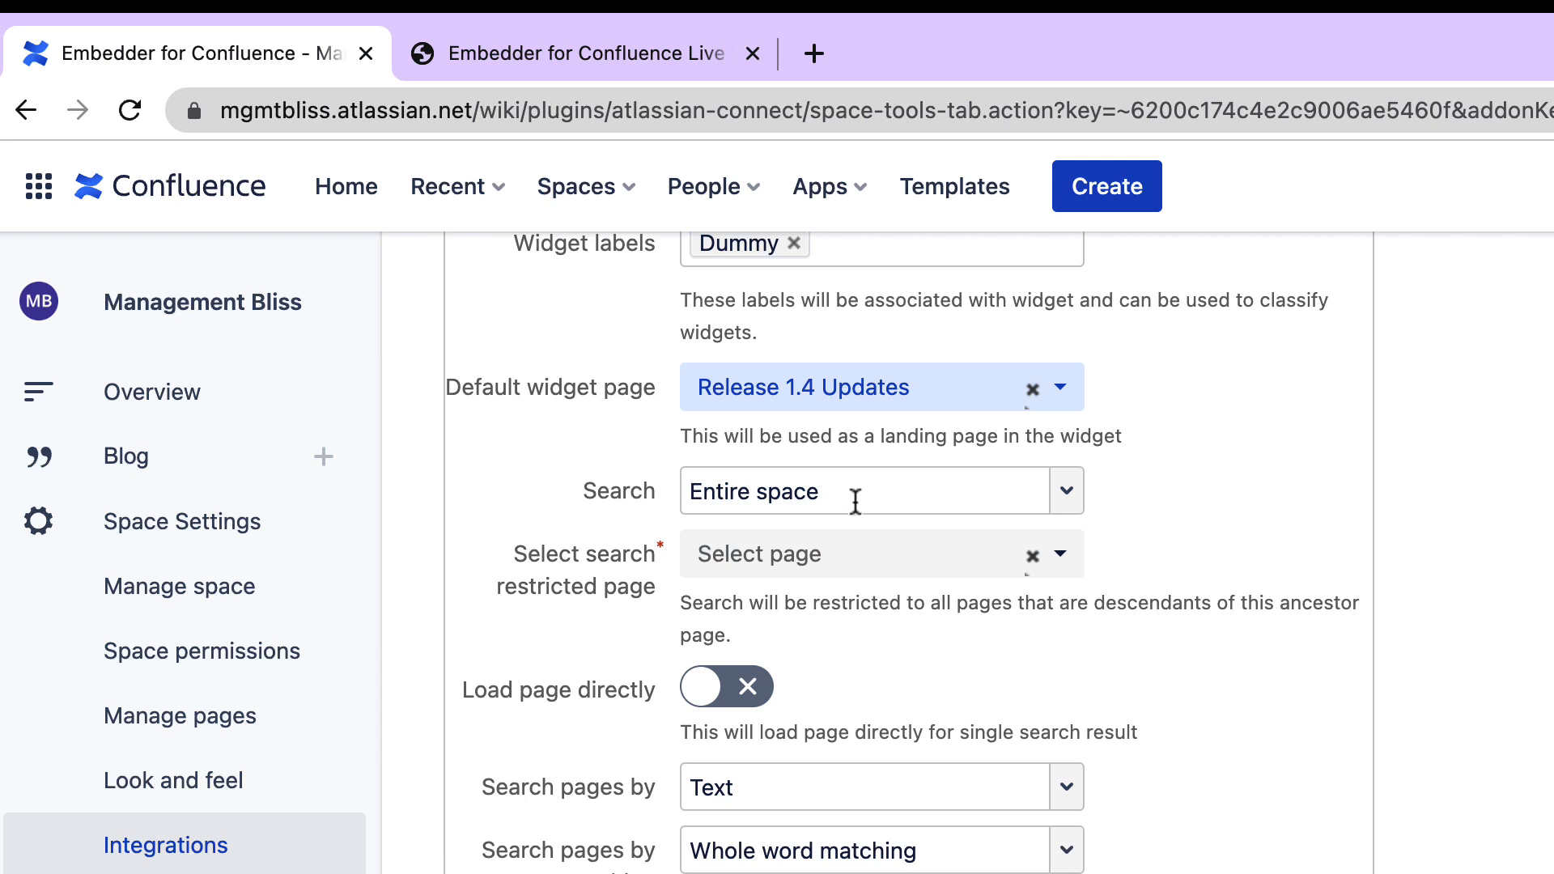
- Open the search restricted page list to view the available pages without choosing one
scroll(644, 488, down, 3)
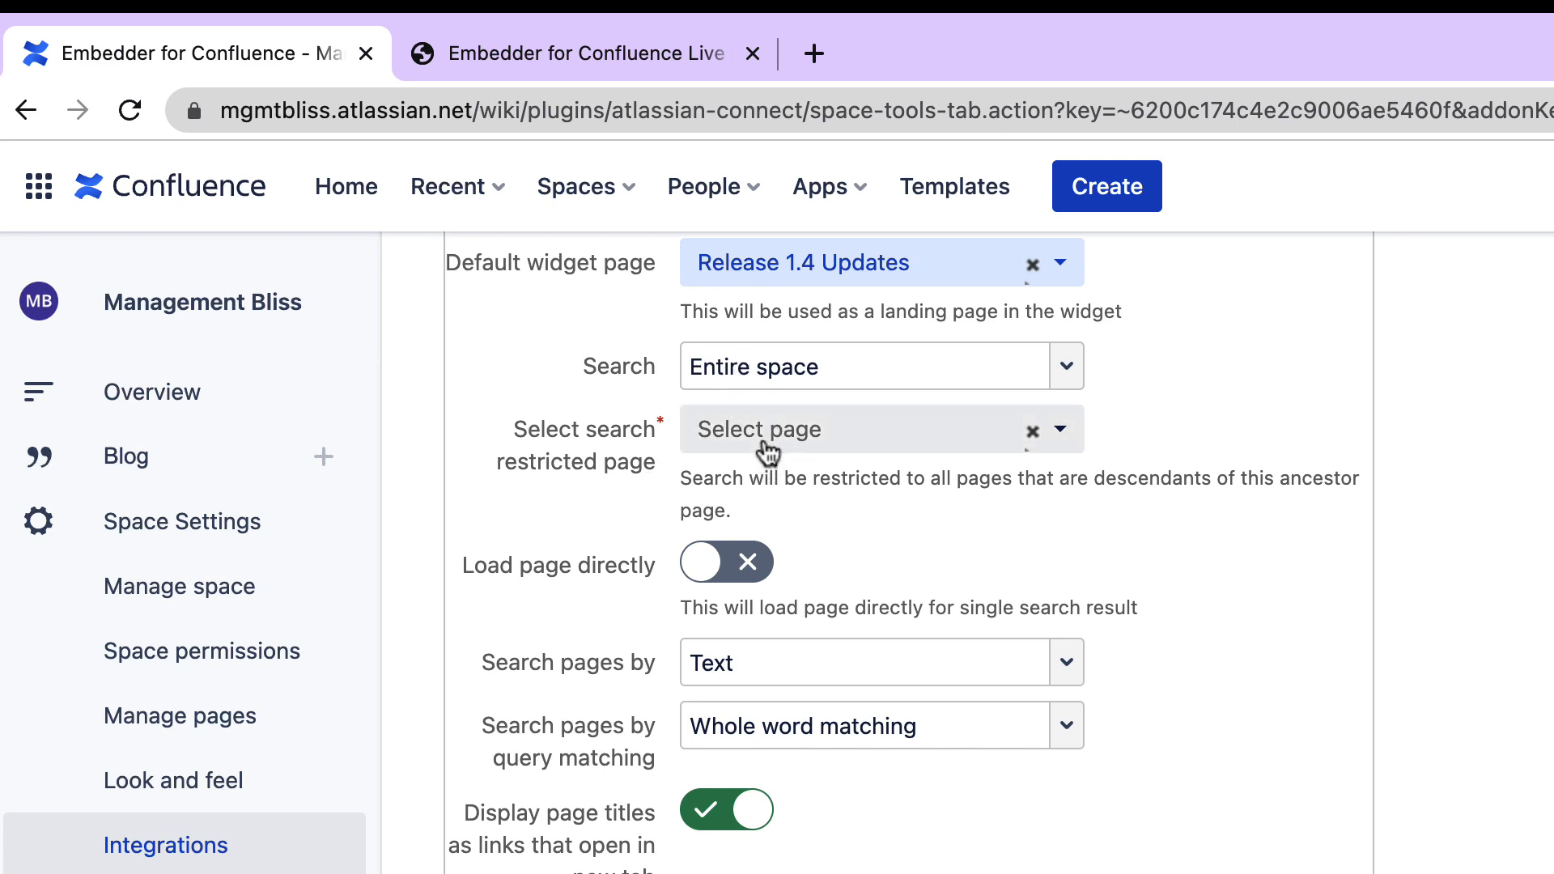
click(765, 445)
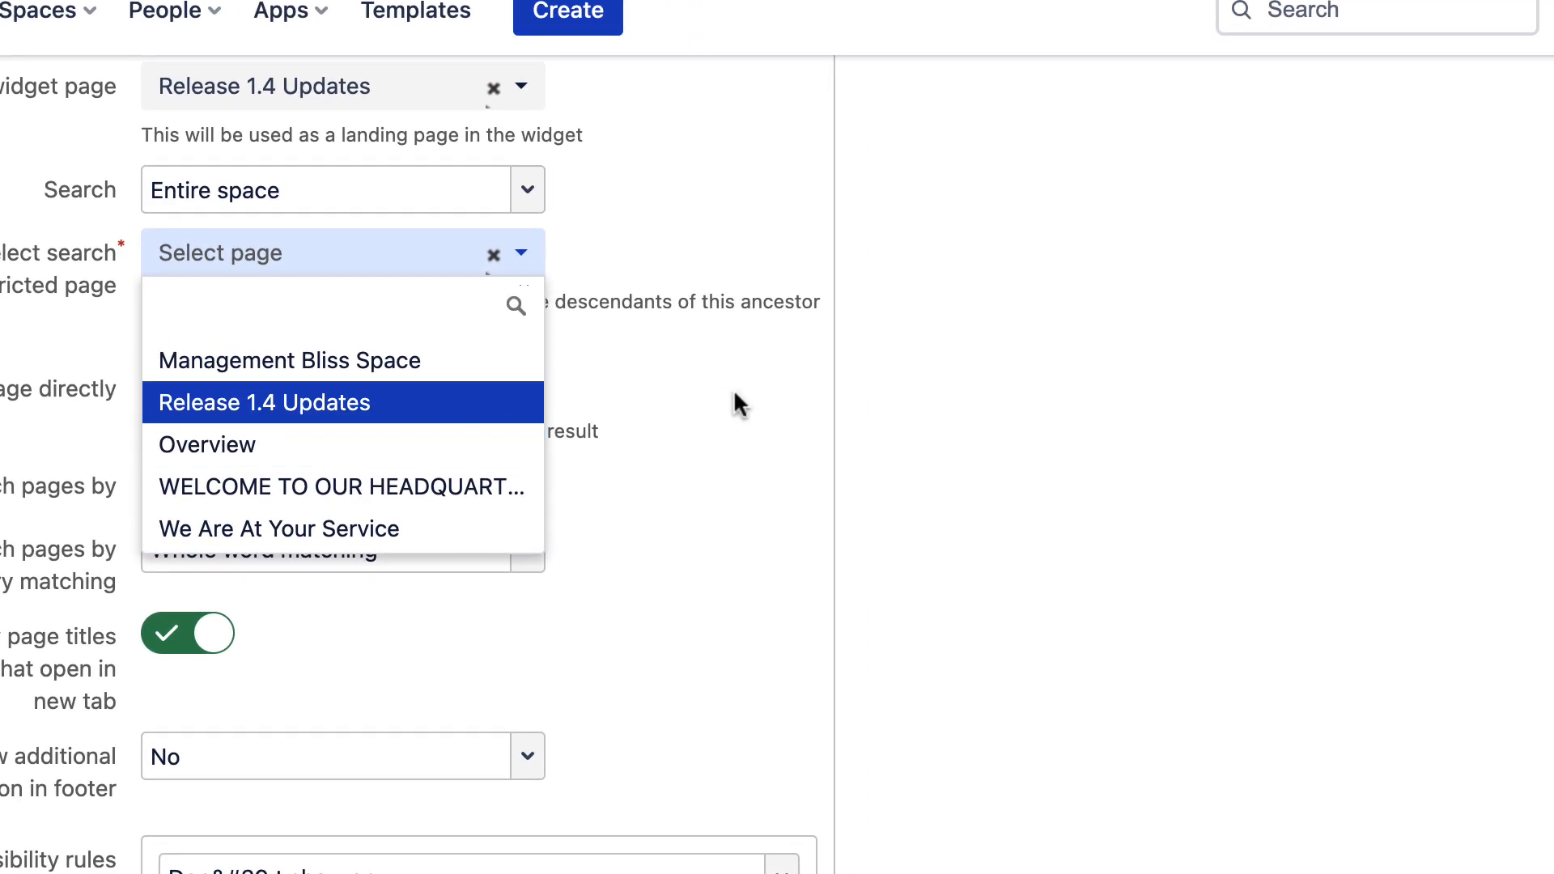
click(734, 389)
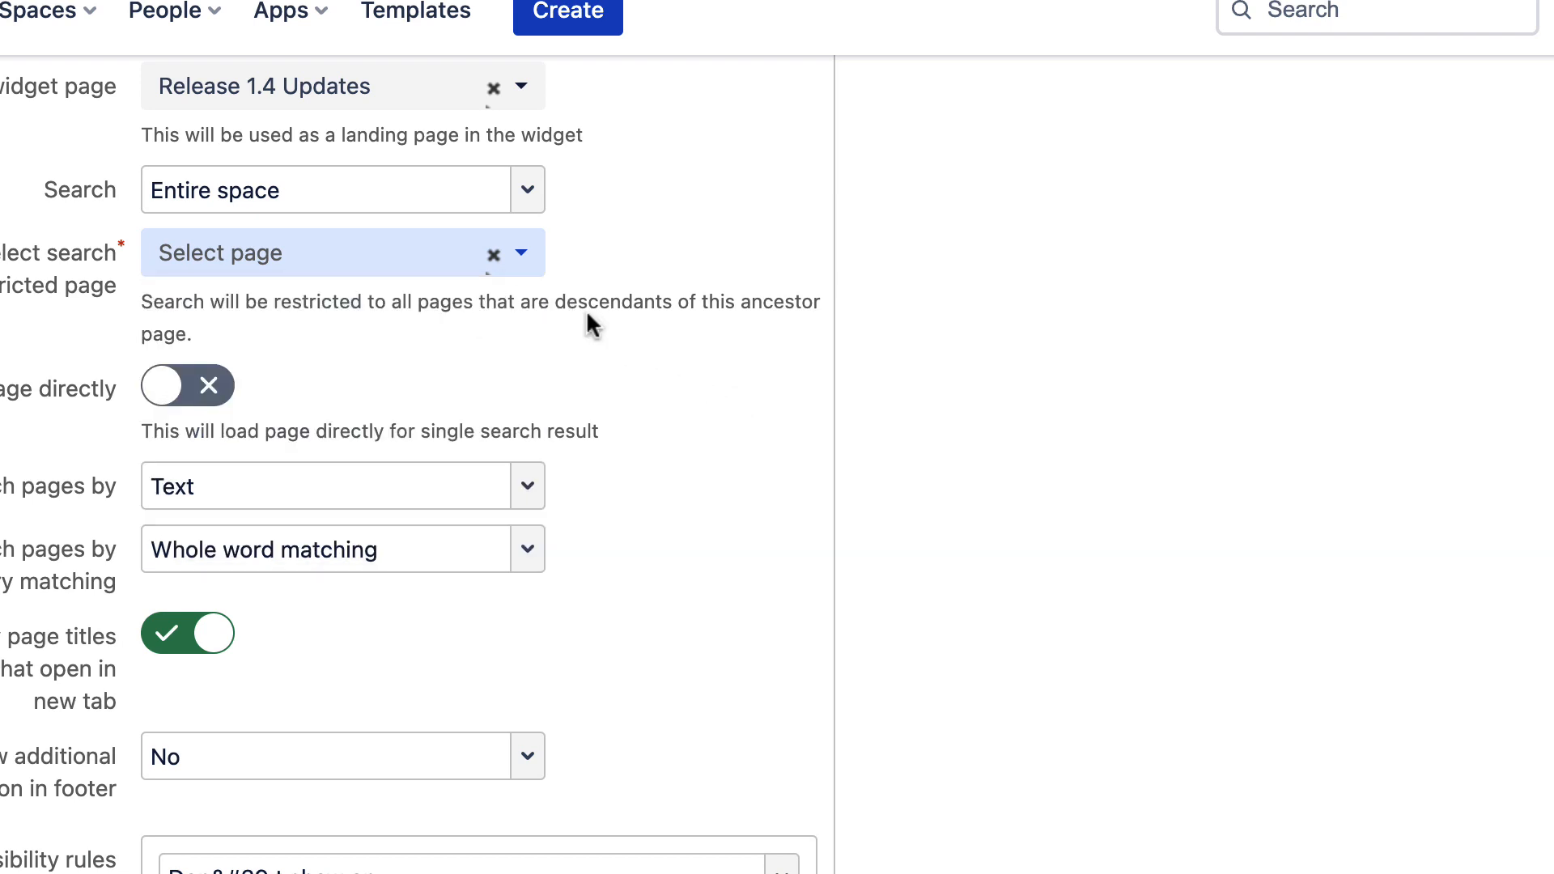
- Review the options for searching pages by, keeping Text selected
scroll(586, 309, down, 1)
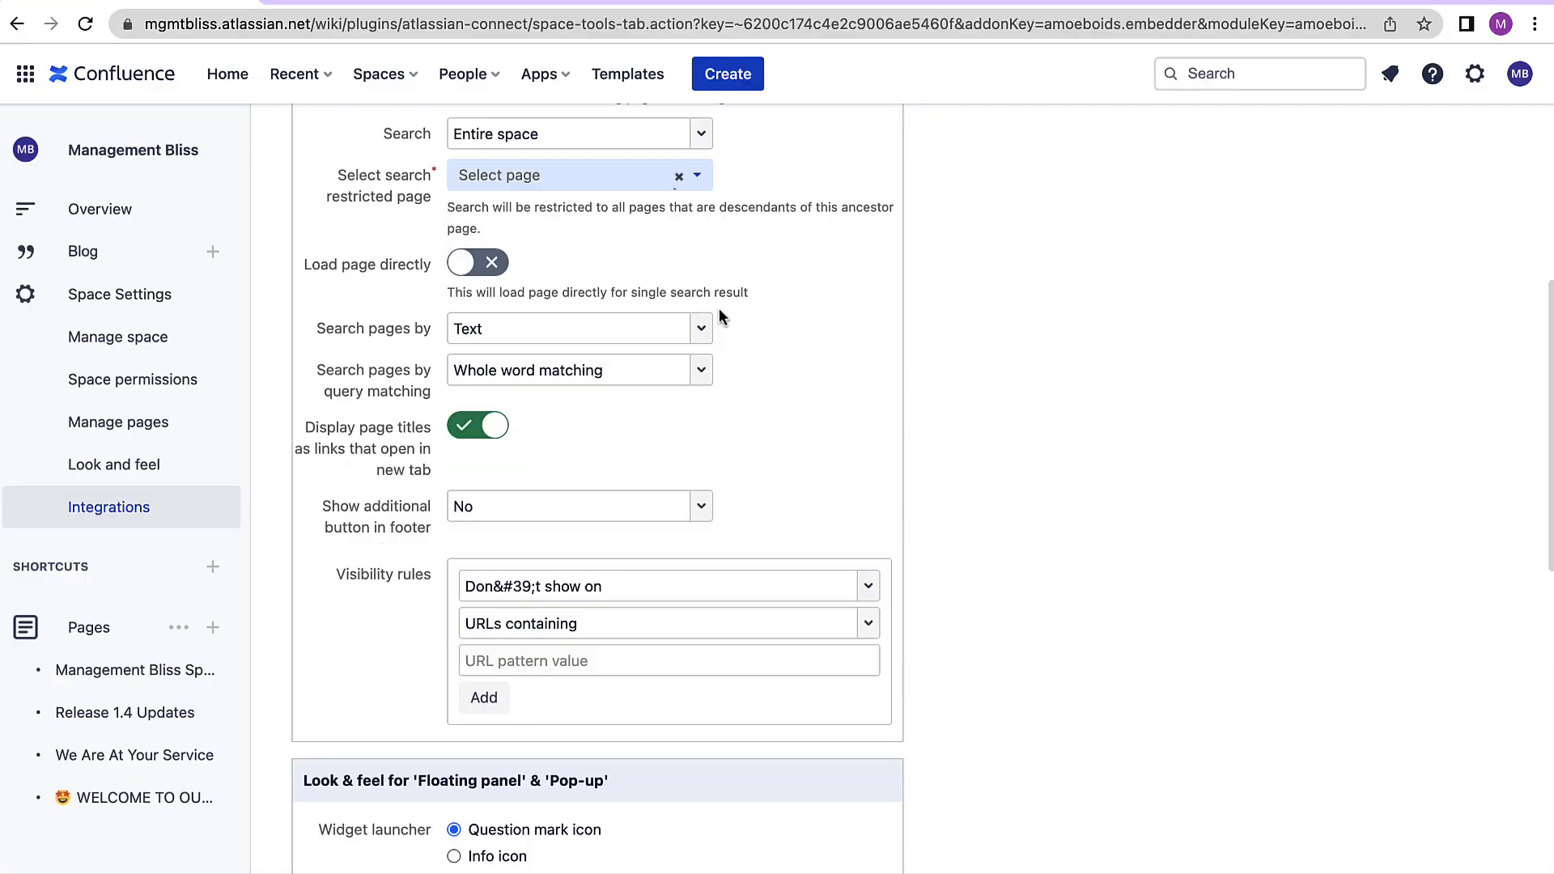
scroll(719, 312, down, 2)
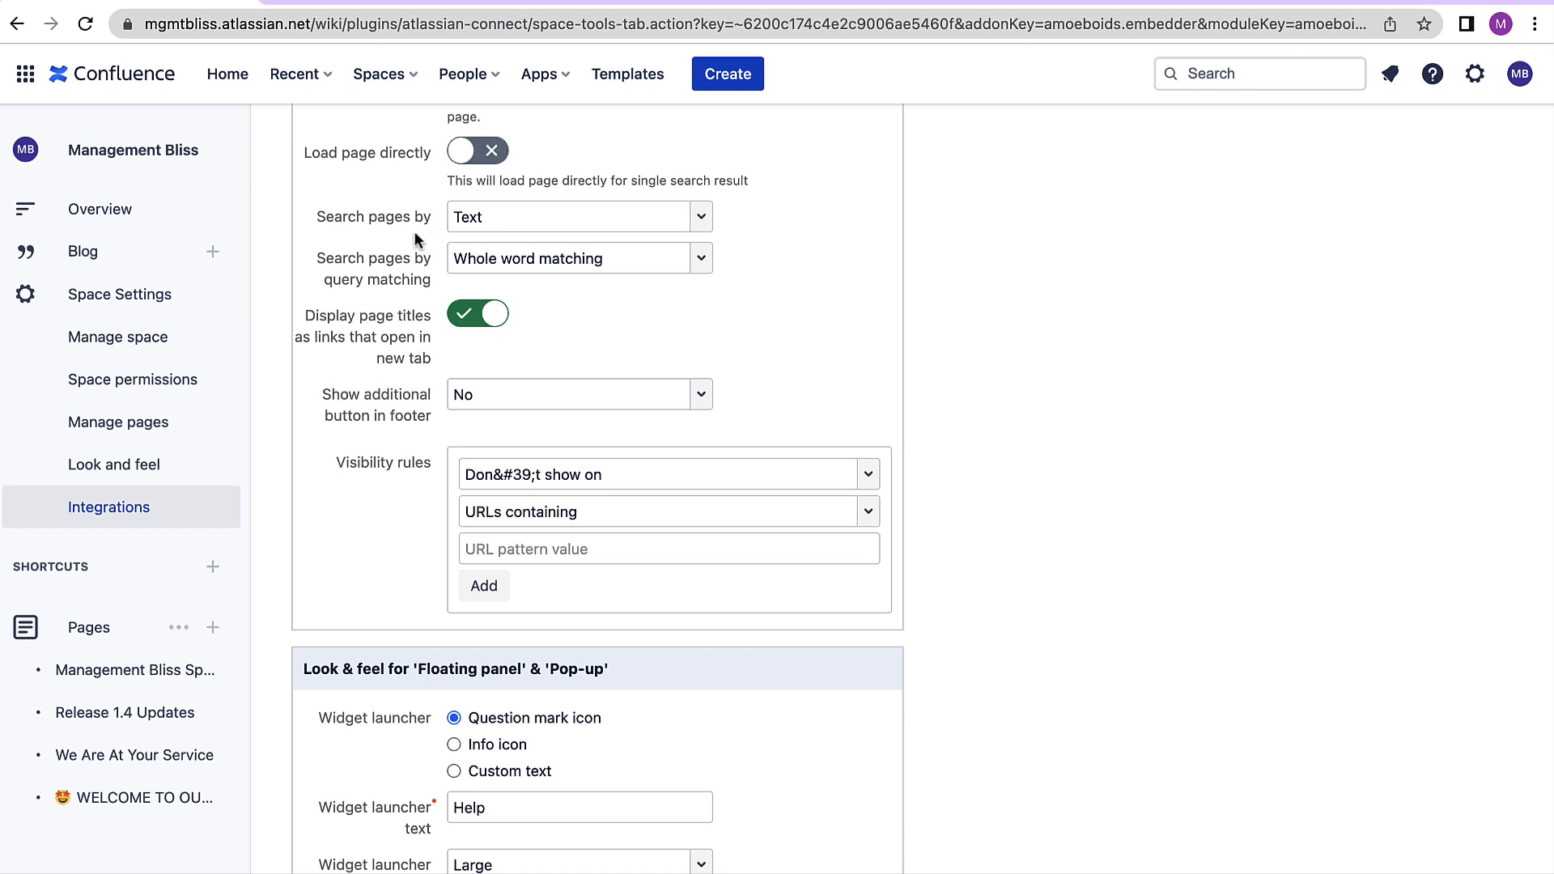
click(483, 224)
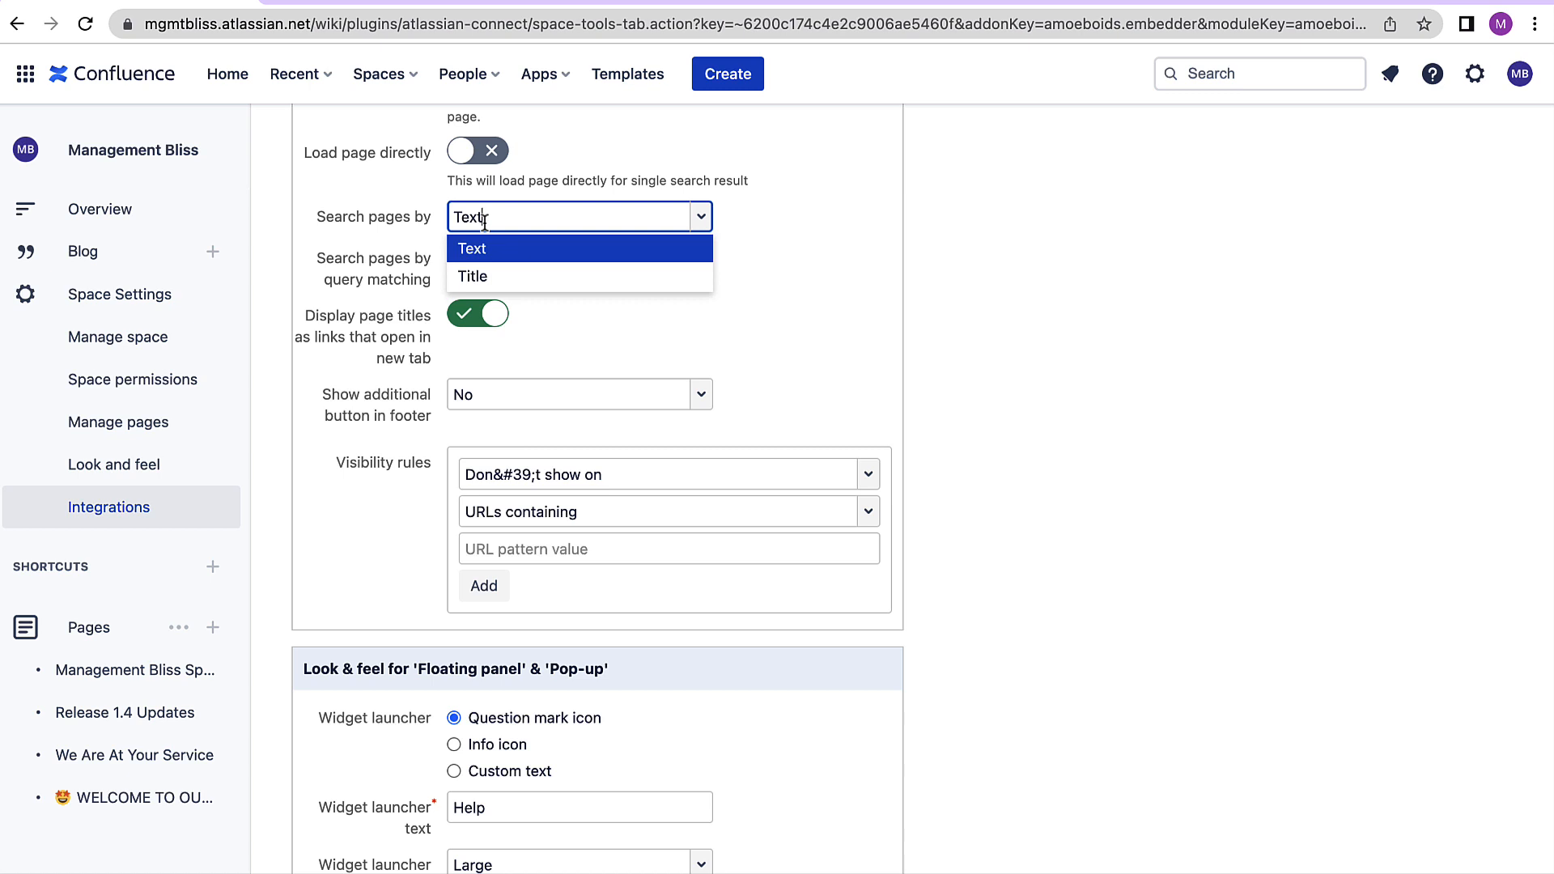
click(463, 248)
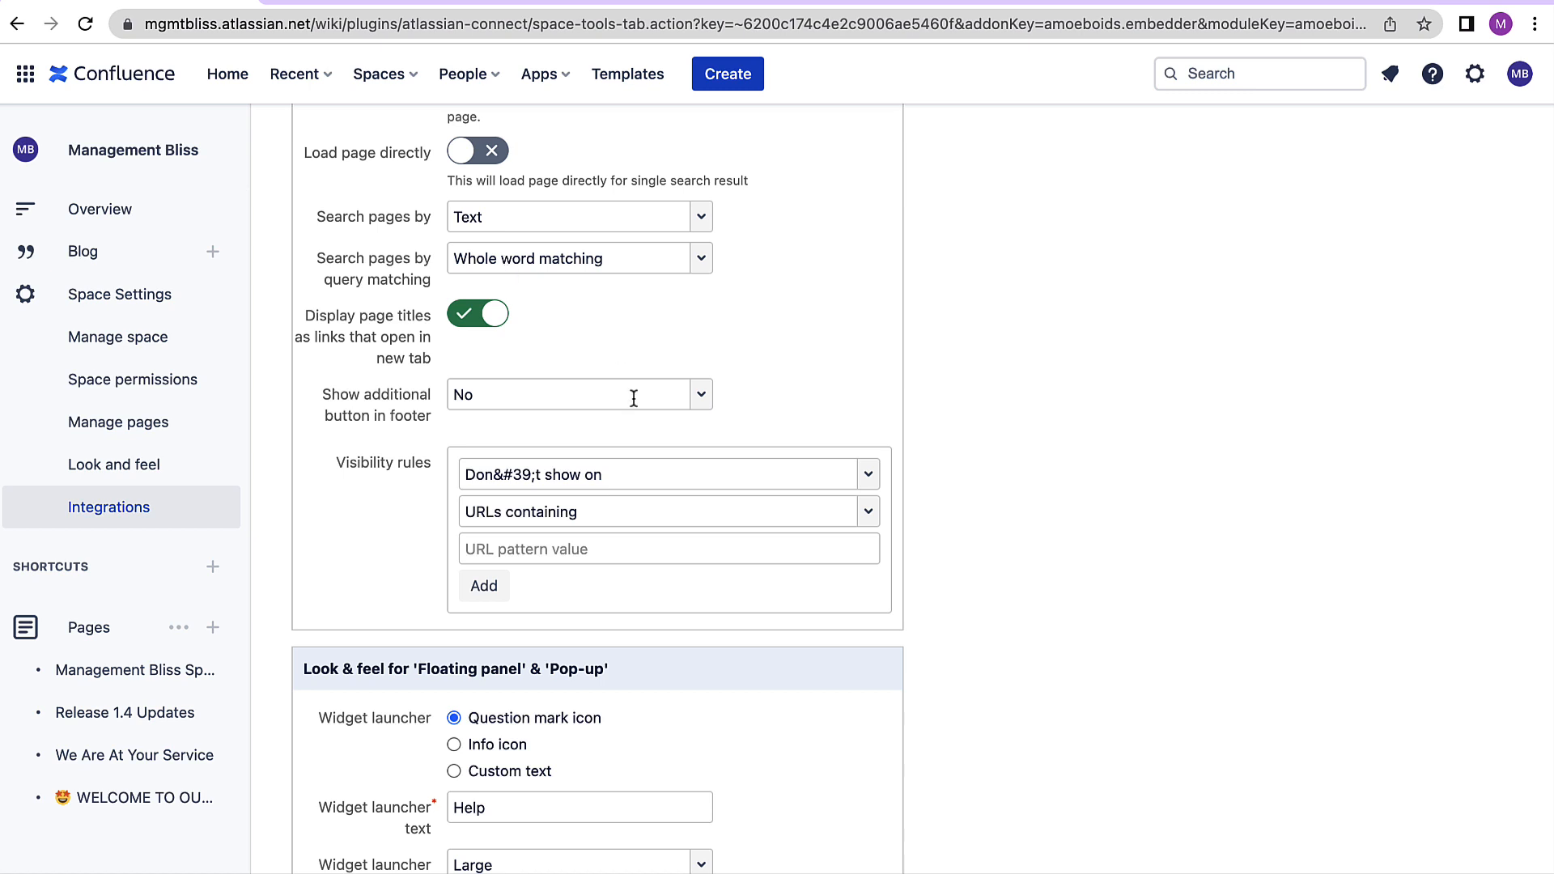
scroll(632, 399, down, 3)
scroll(631, 400, up, 1)
click(463, 192)
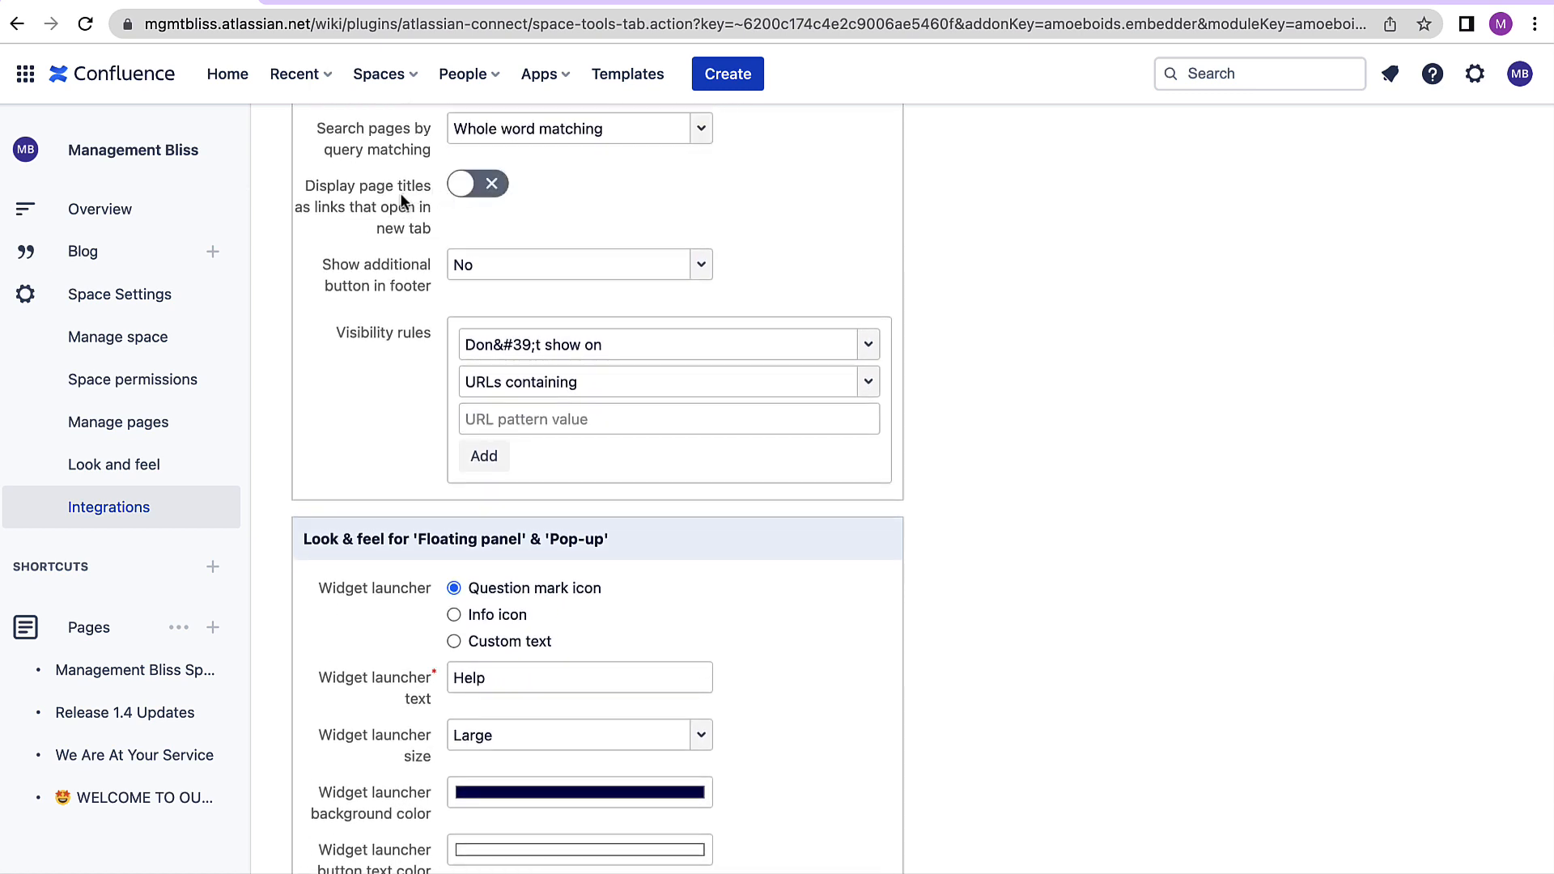
click(465, 191)
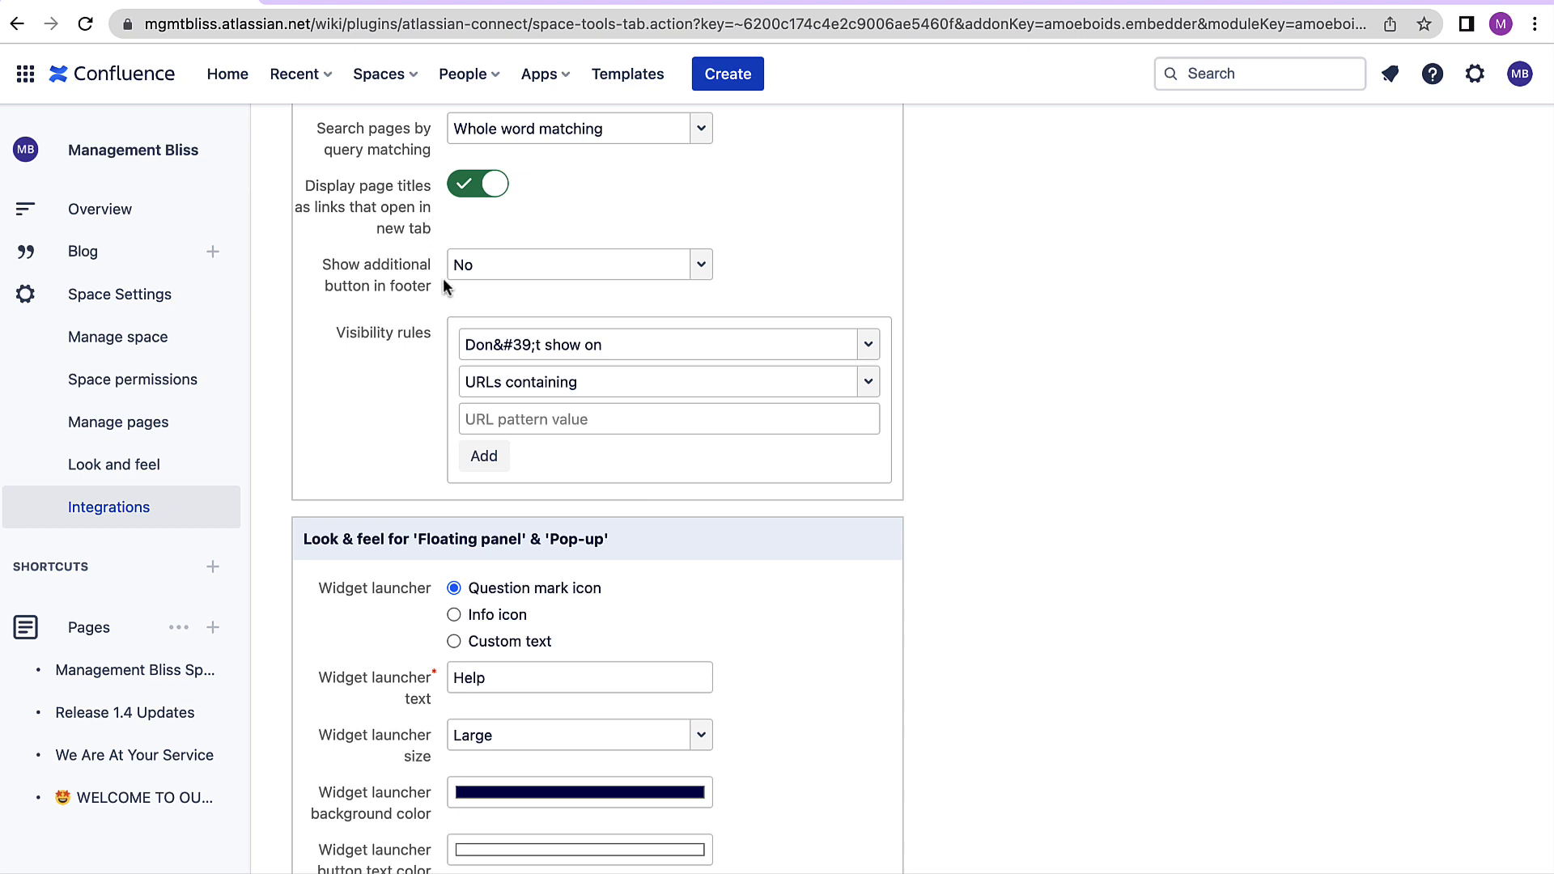
scroll(439, 268, down, 1)
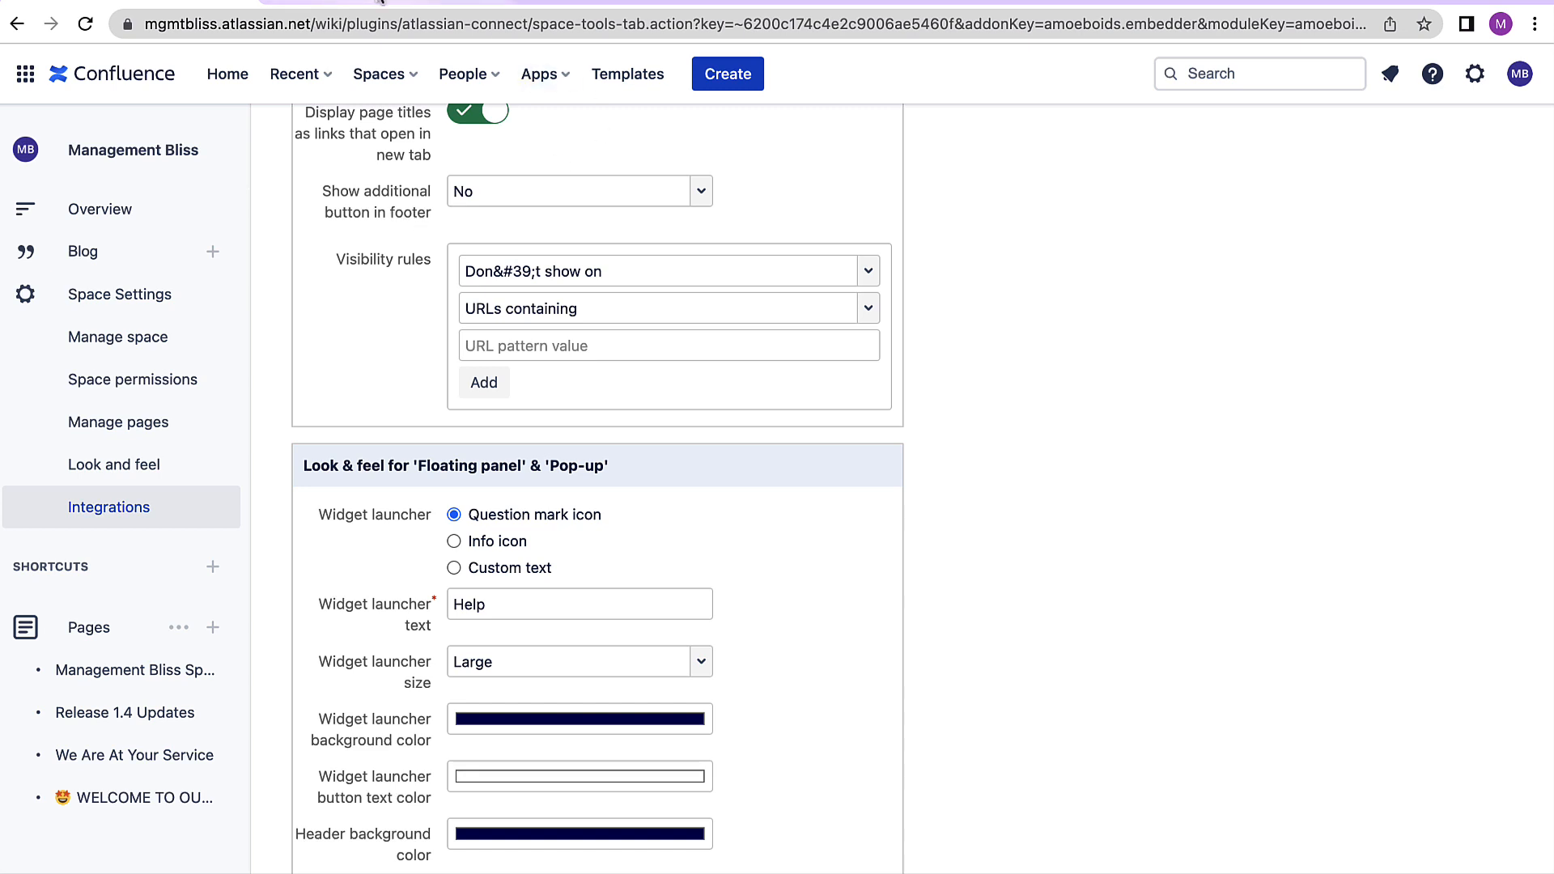
click(380, 2)
click(538, 198)
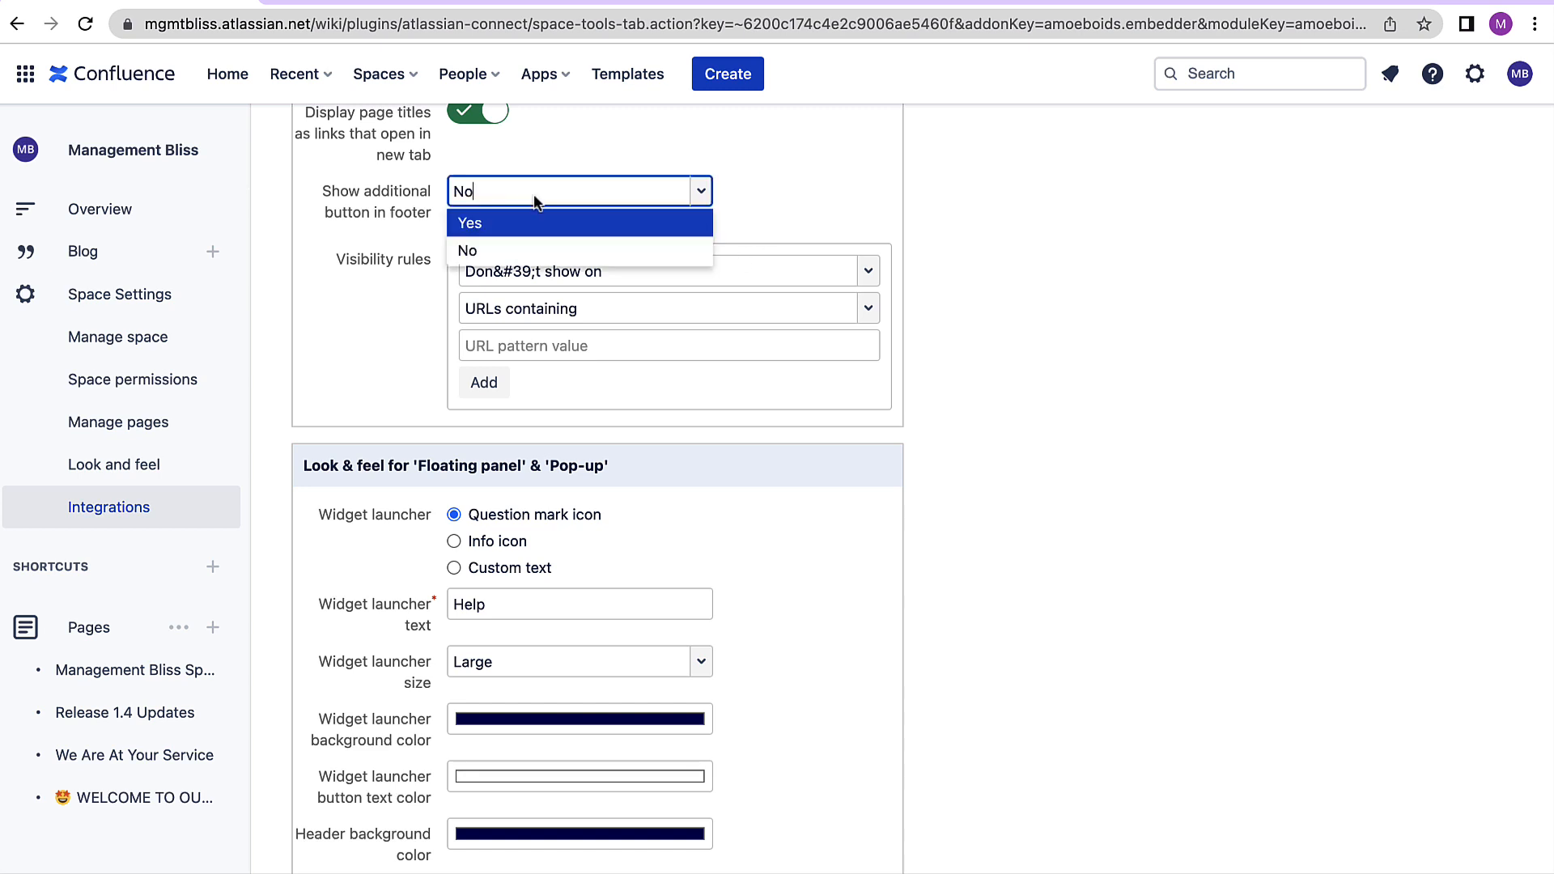
click(519, 220)
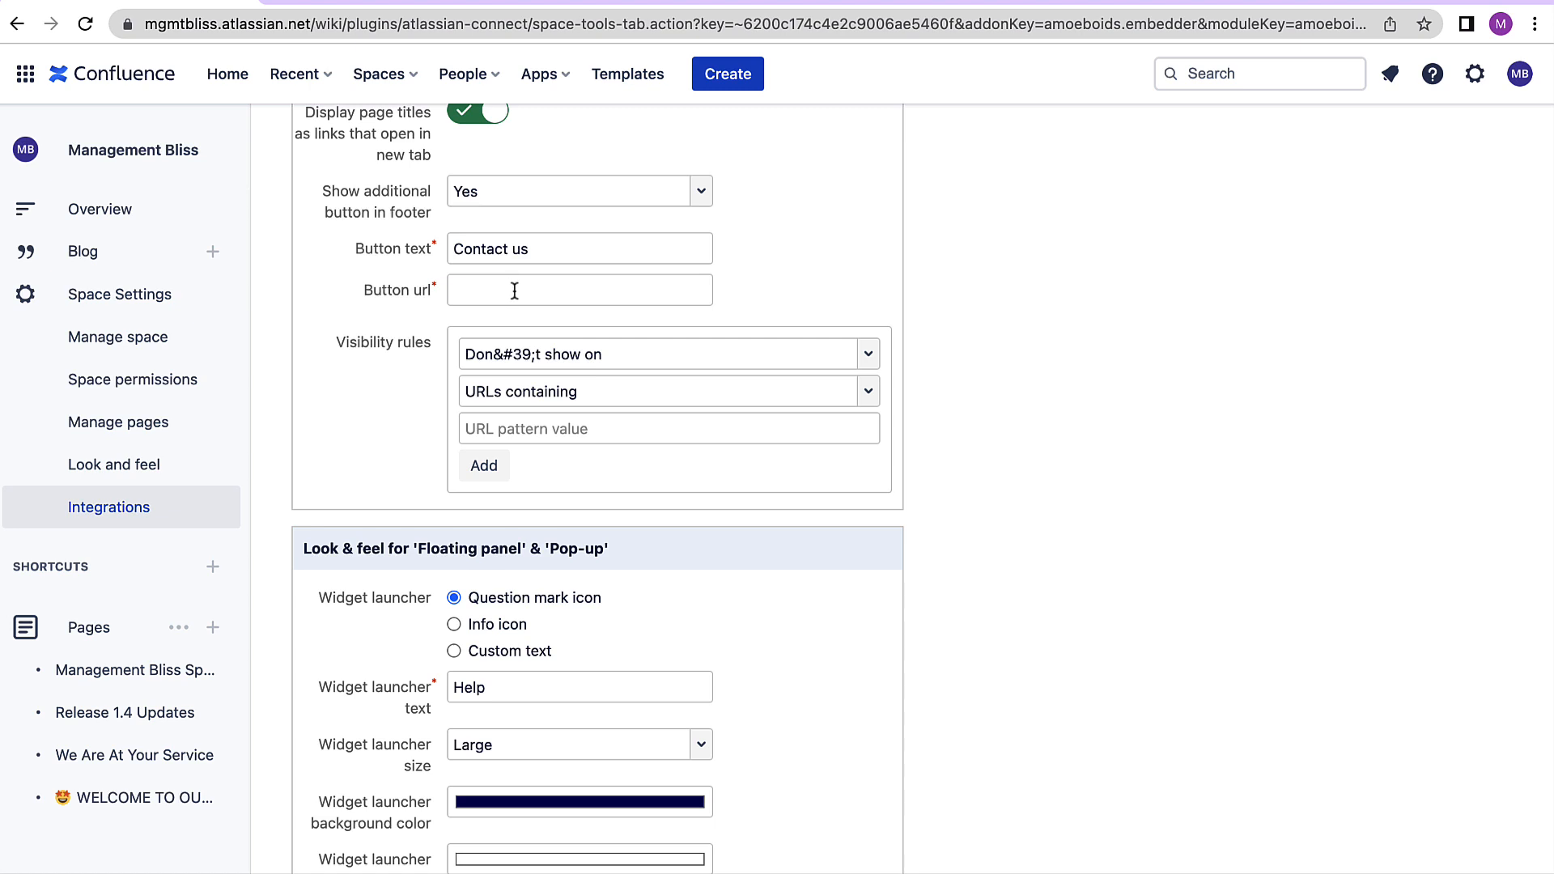
click(597, 189)
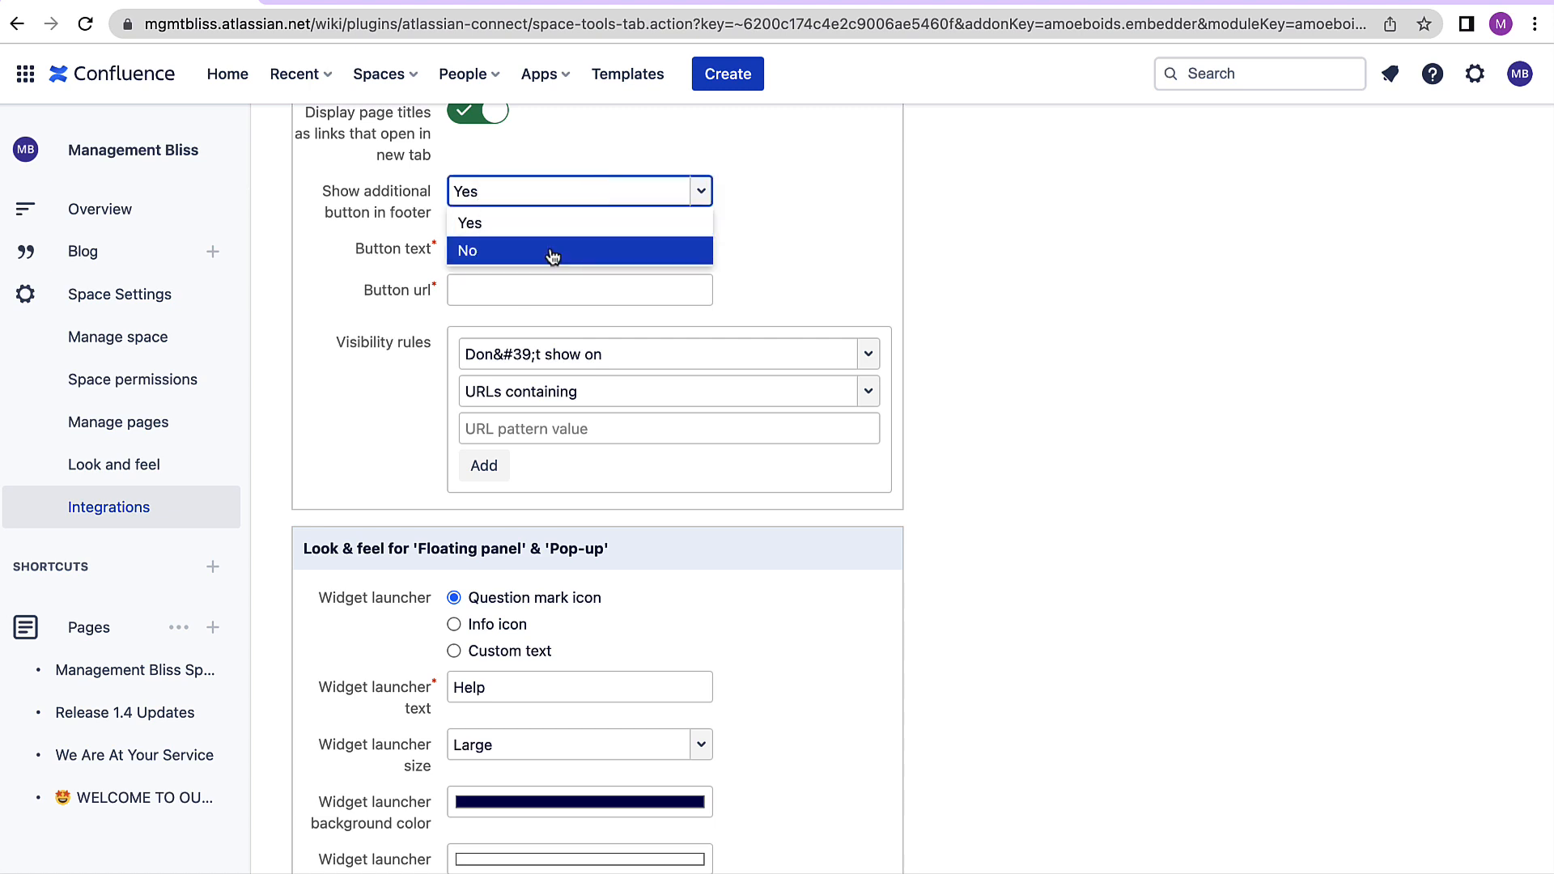
click(552, 253)
- Choose the info icon as the widget launcher
scroll(644, 448, down, 3)
scroll(644, 449, up, 2)
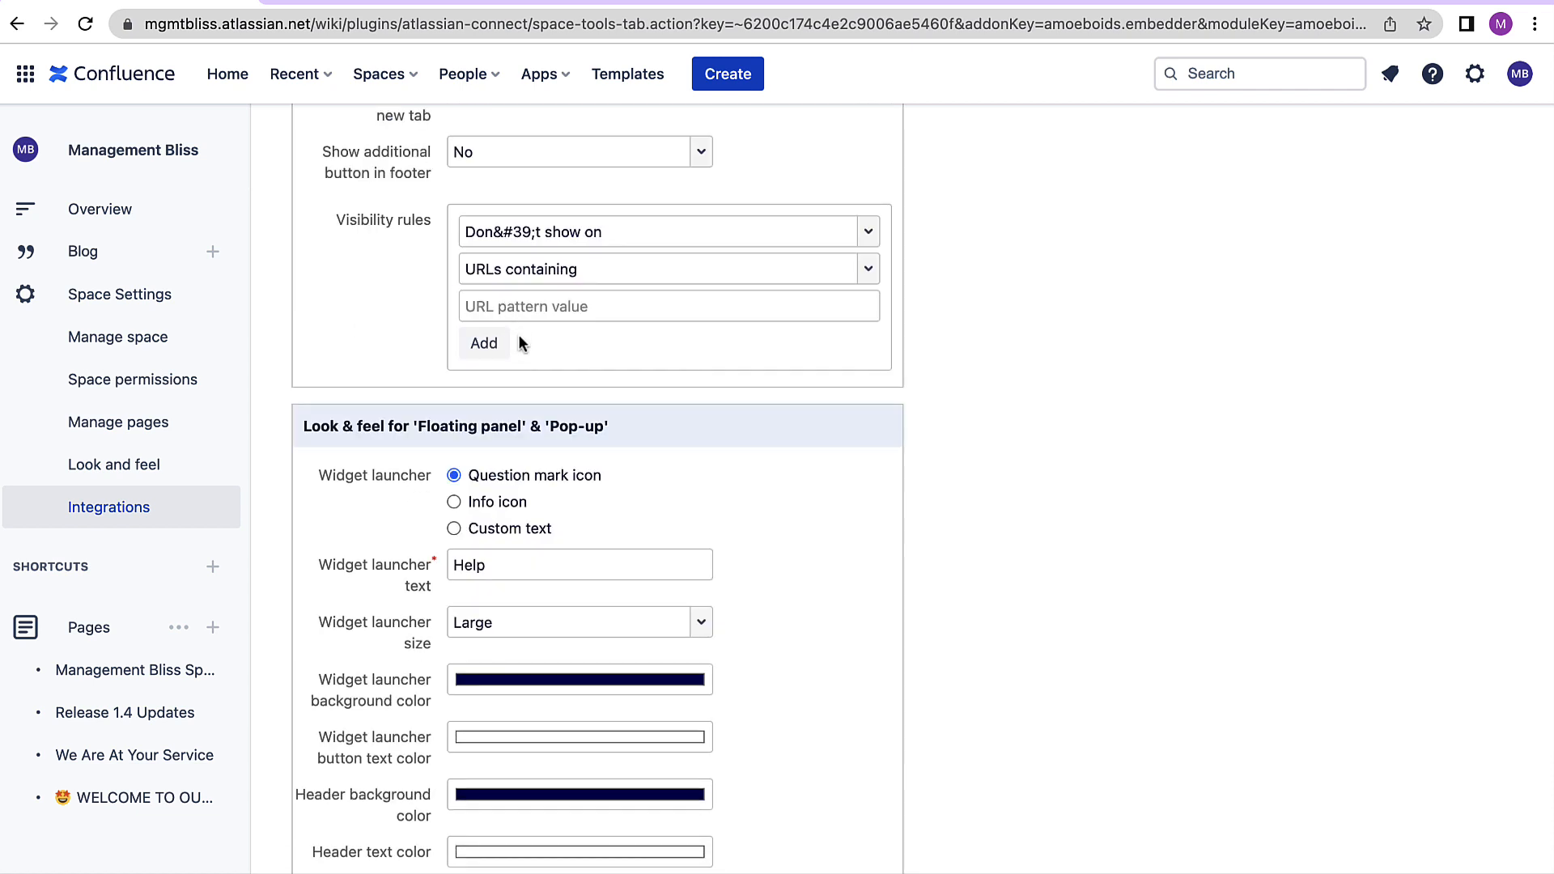
scroll(523, 357, down, 2)
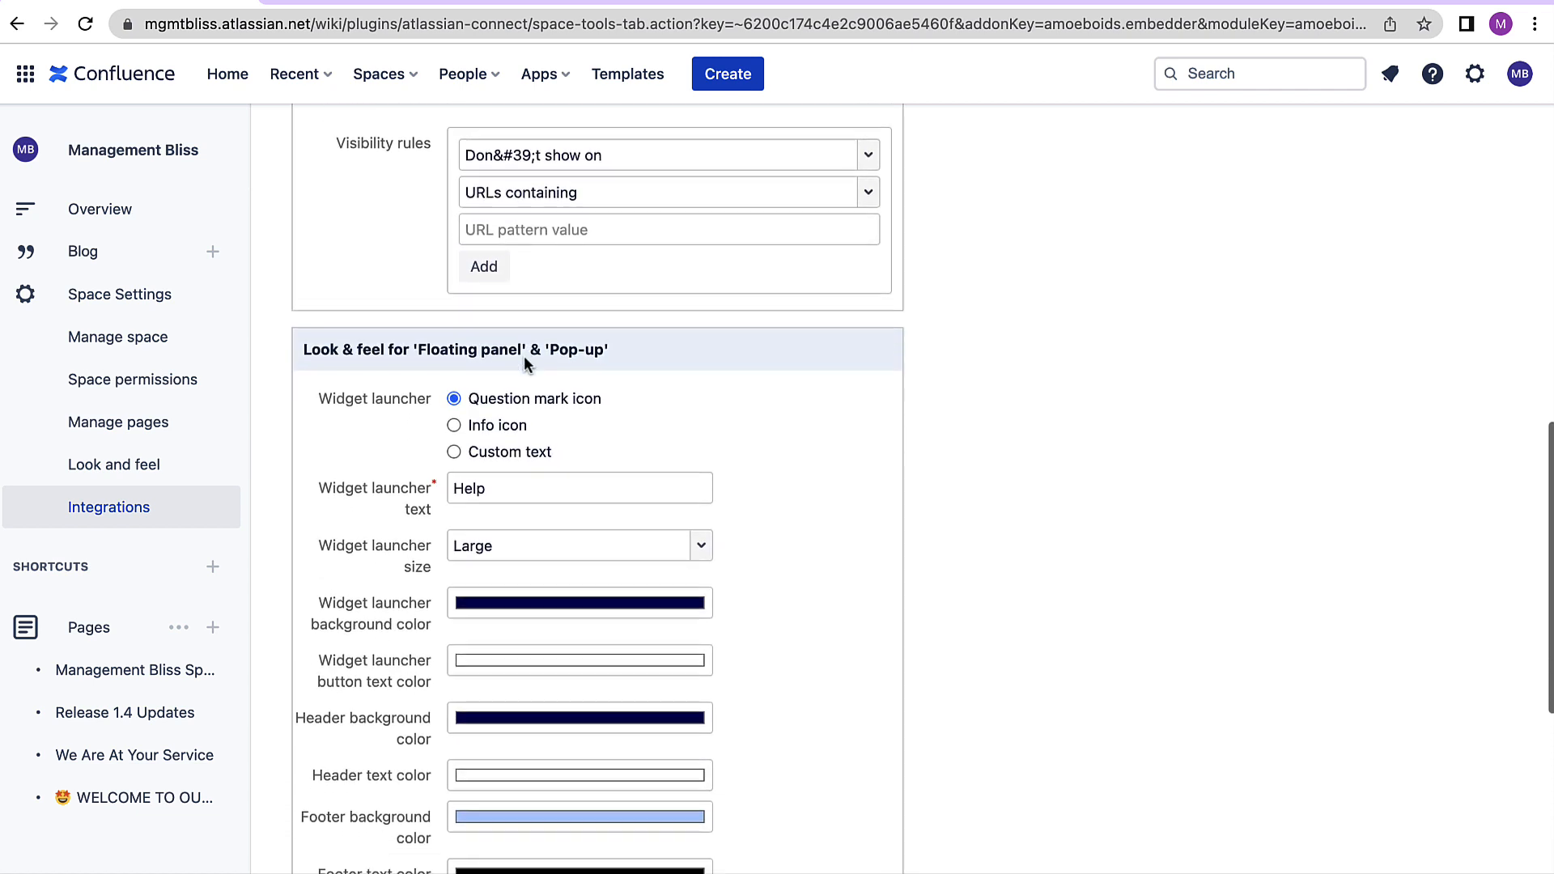
scroll(523, 356, down, 4)
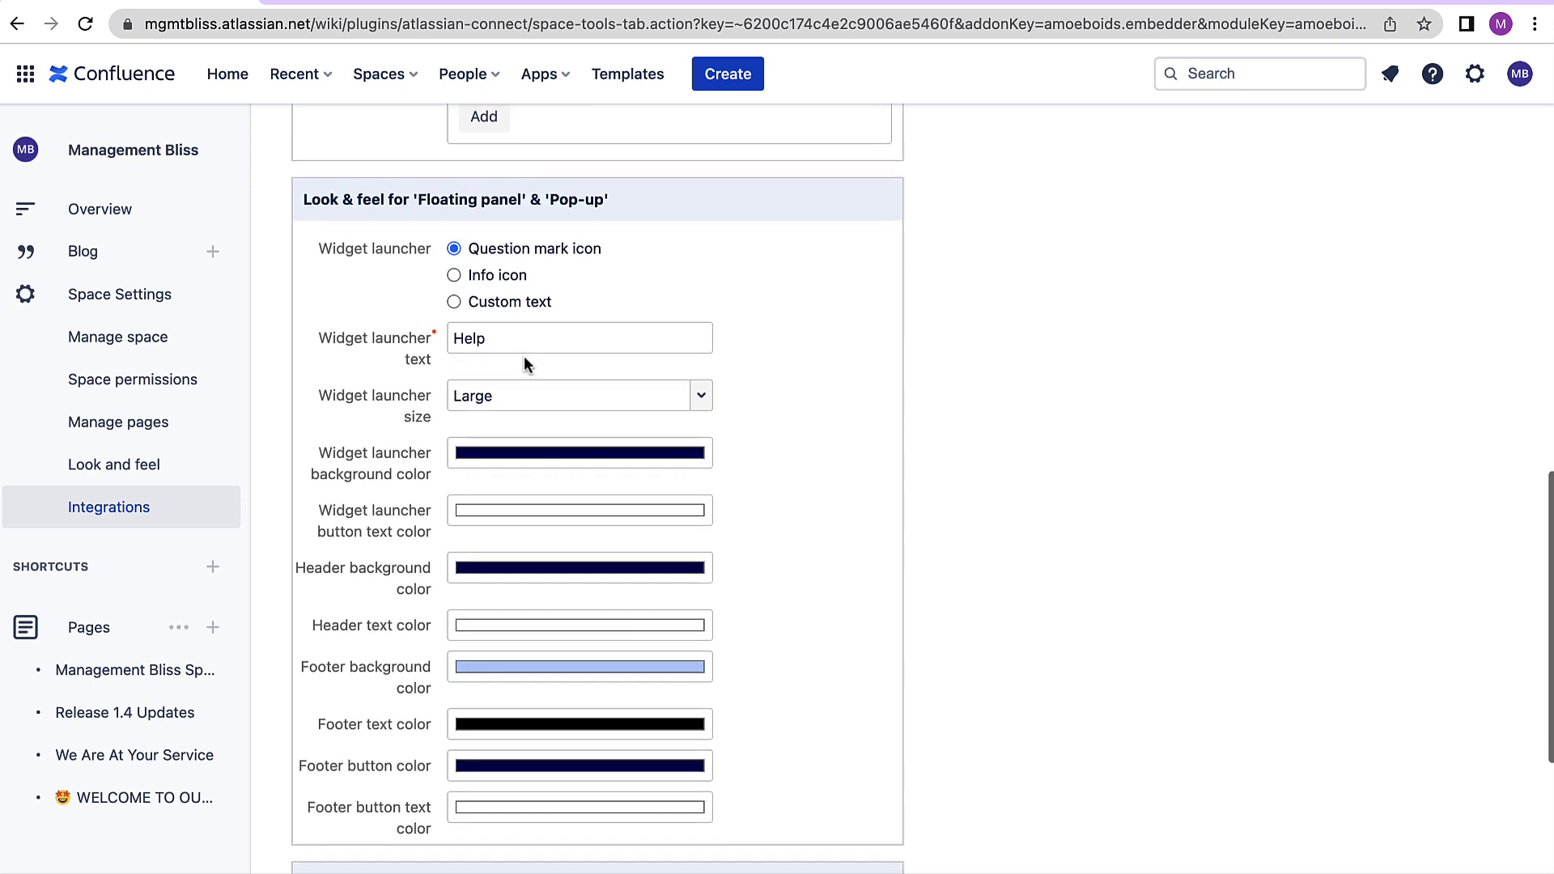
scroll(523, 357, down, 1)
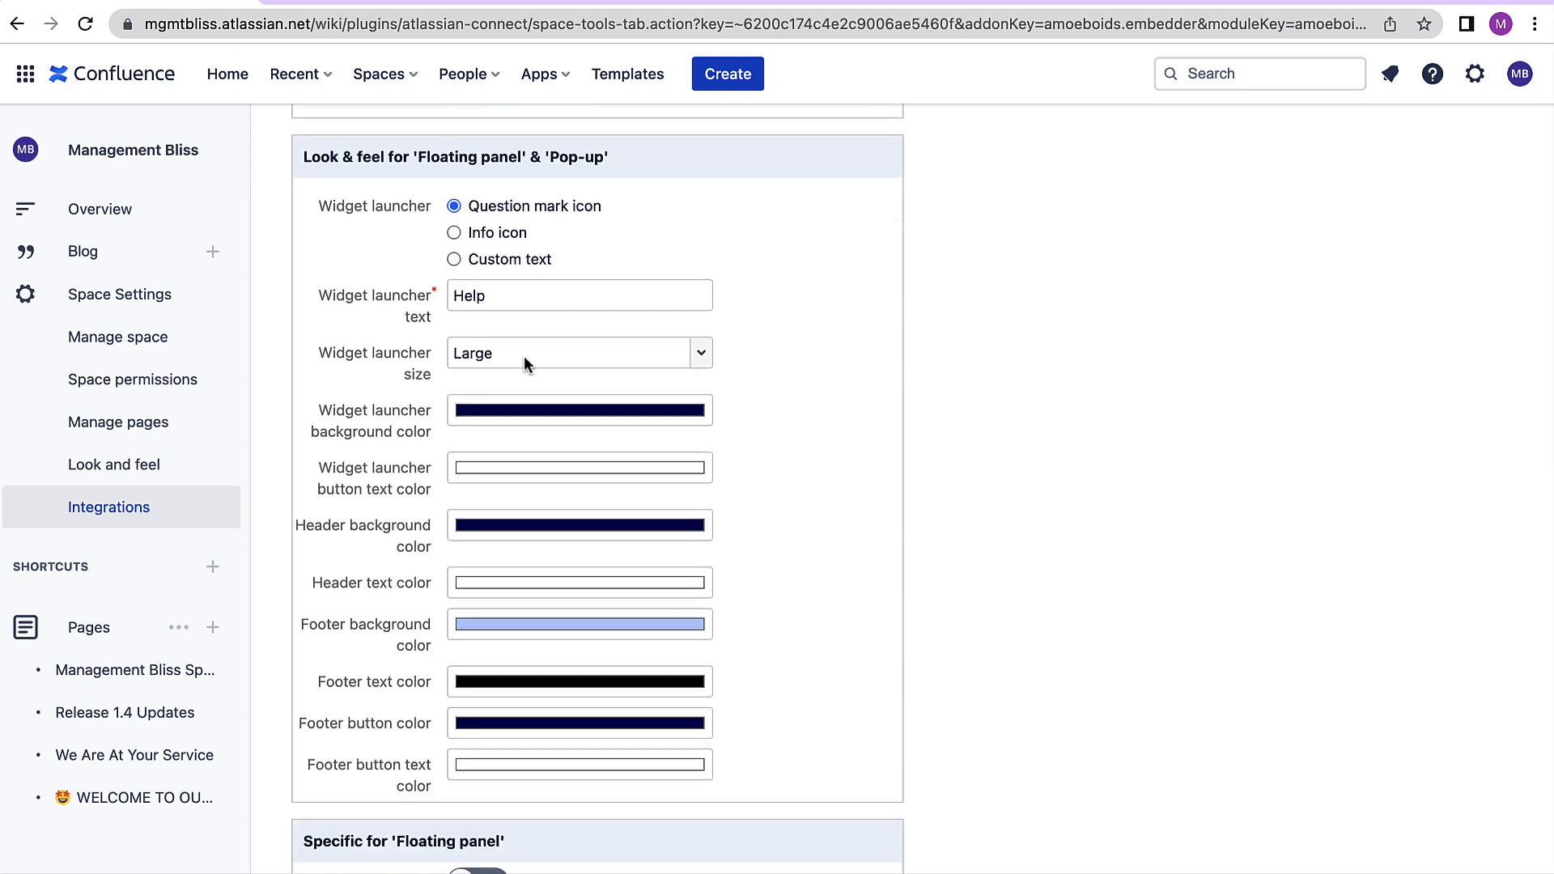
click(453, 233)
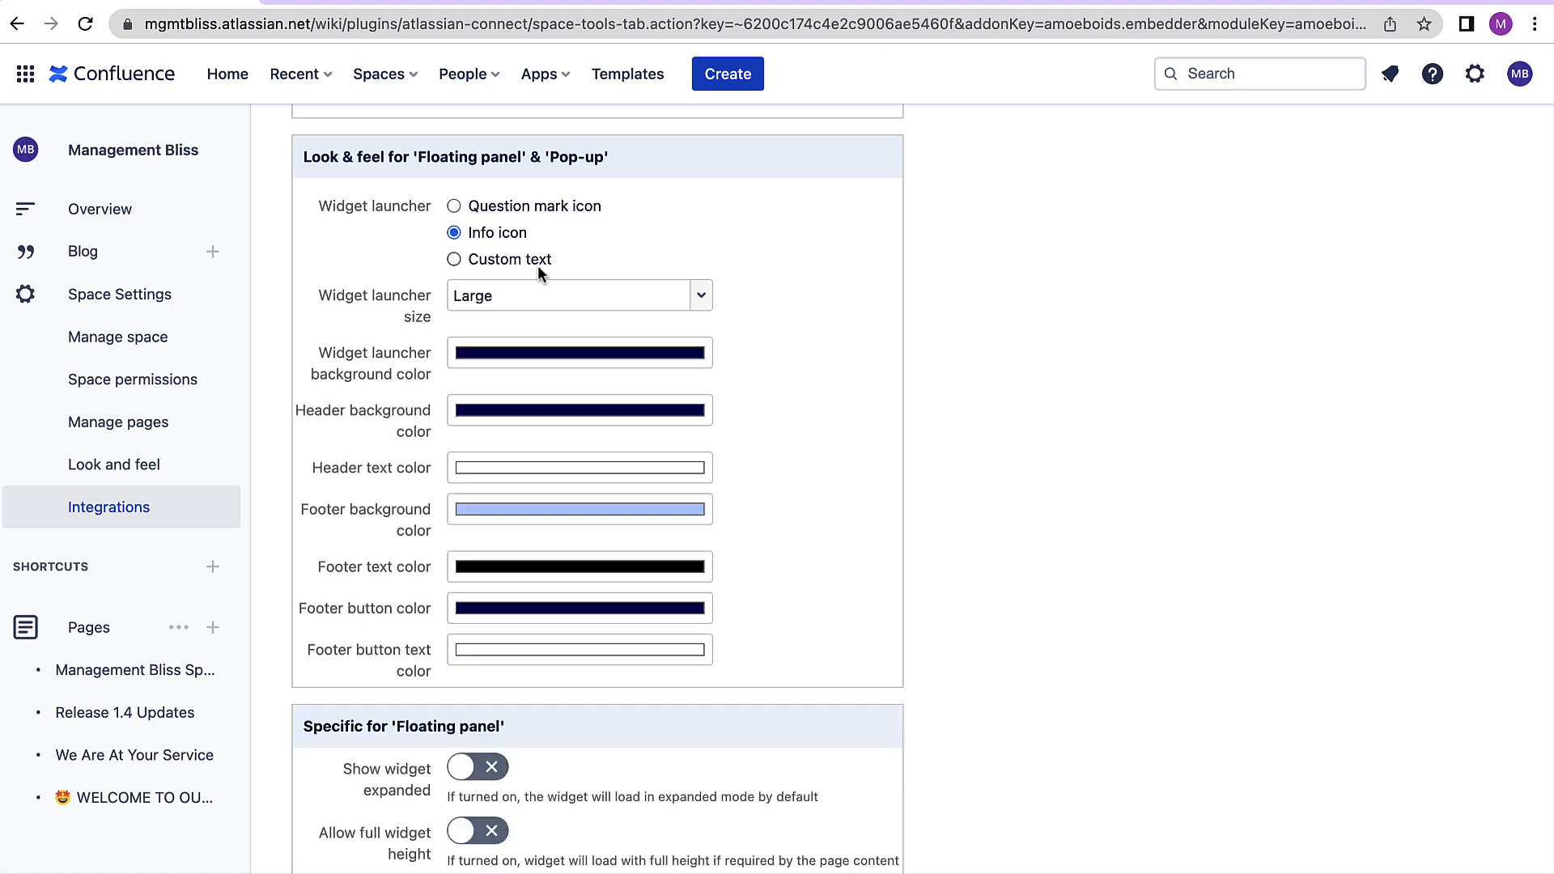
- Change the widget launcher background colour to a bright purple
click(585, 357)
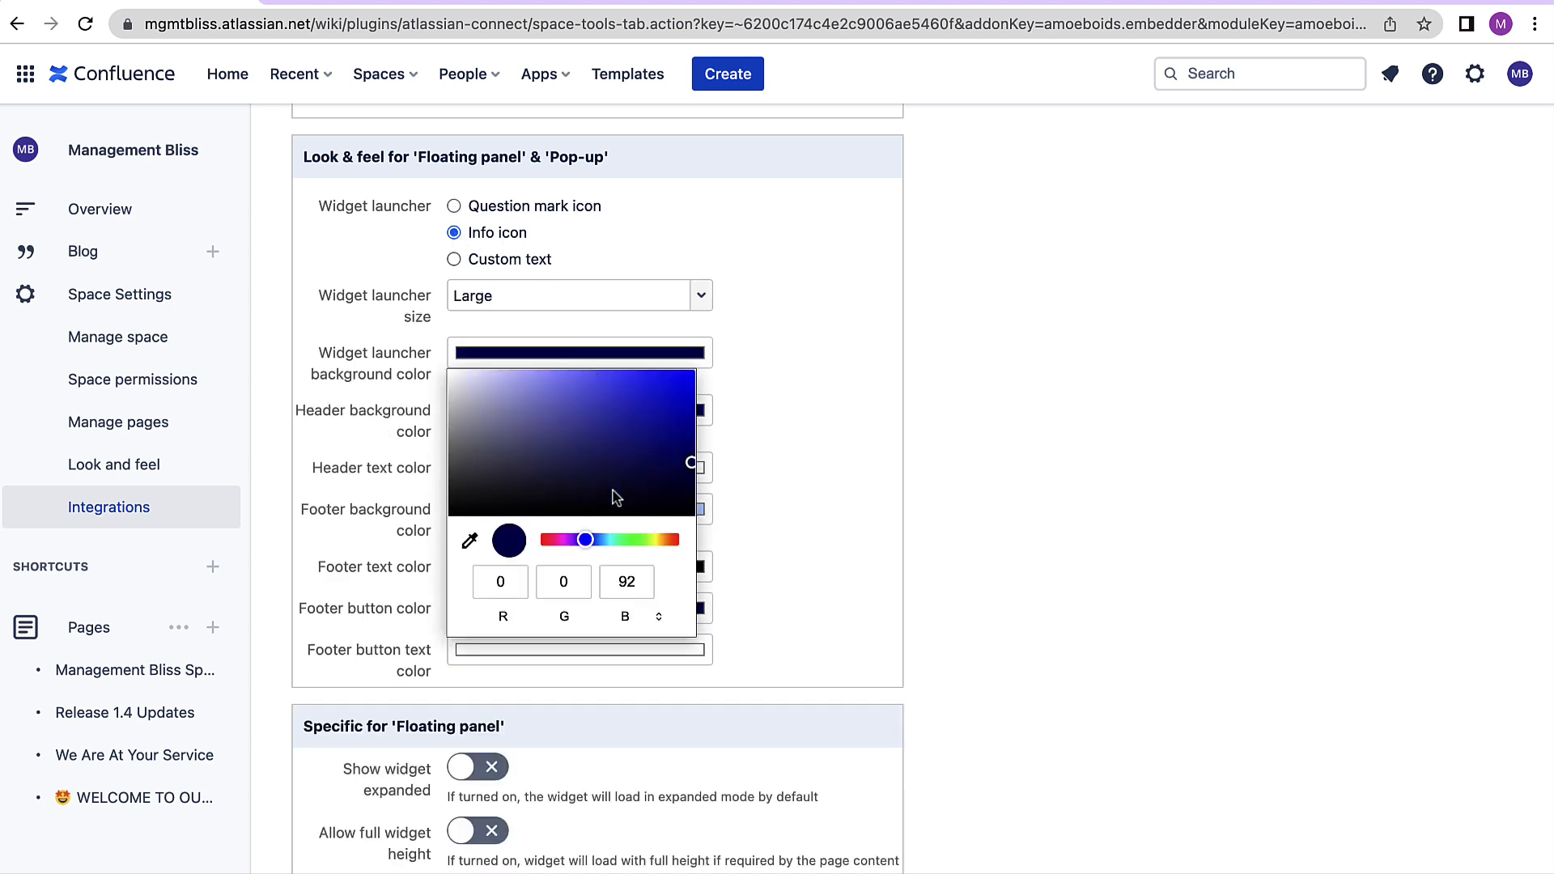
mouse_move(579, 547)
mouse_down()
mouse_move(570, 539)
mouse_move(614, 539)
mouse_move(567, 542)
mouse_up()
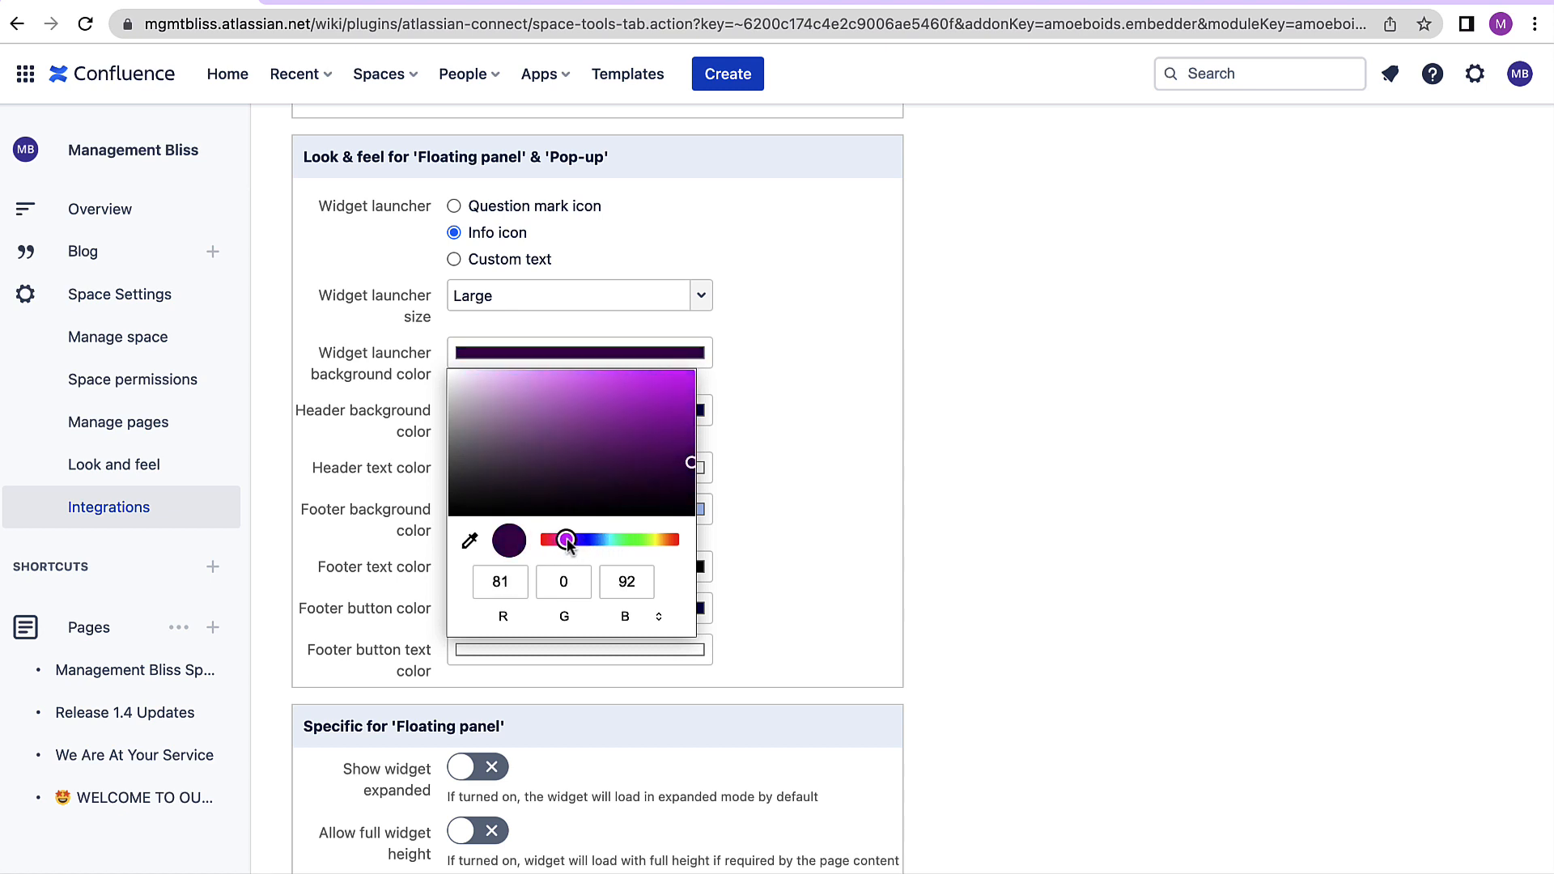
click(651, 384)
- Set the header background colour to a dark greyish purple
click(597, 411)
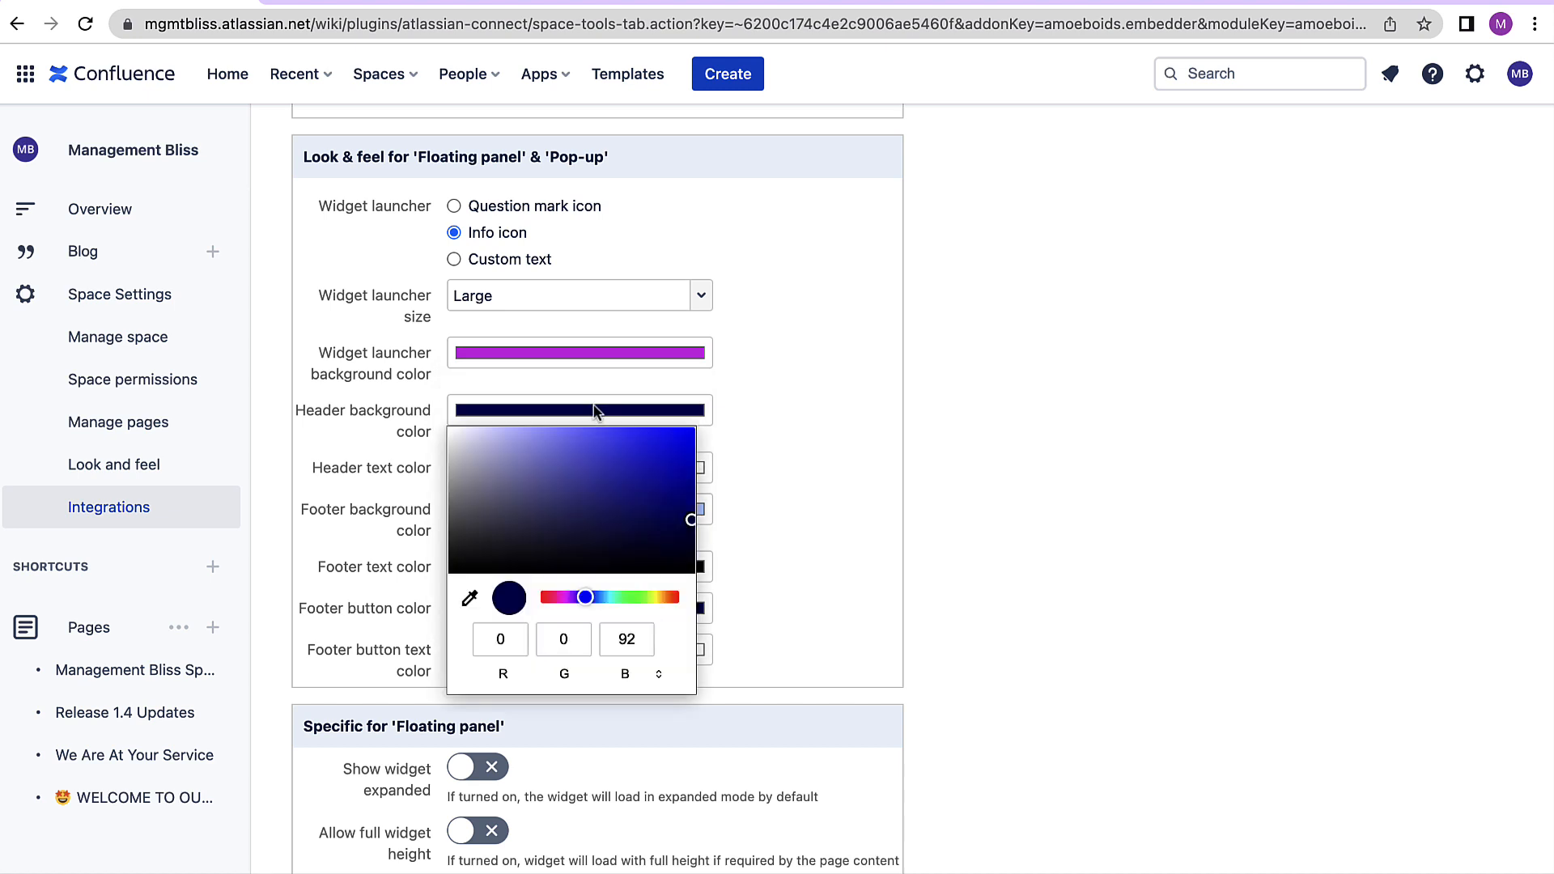
drag(583, 599, 555, 598)
click(517, 554)
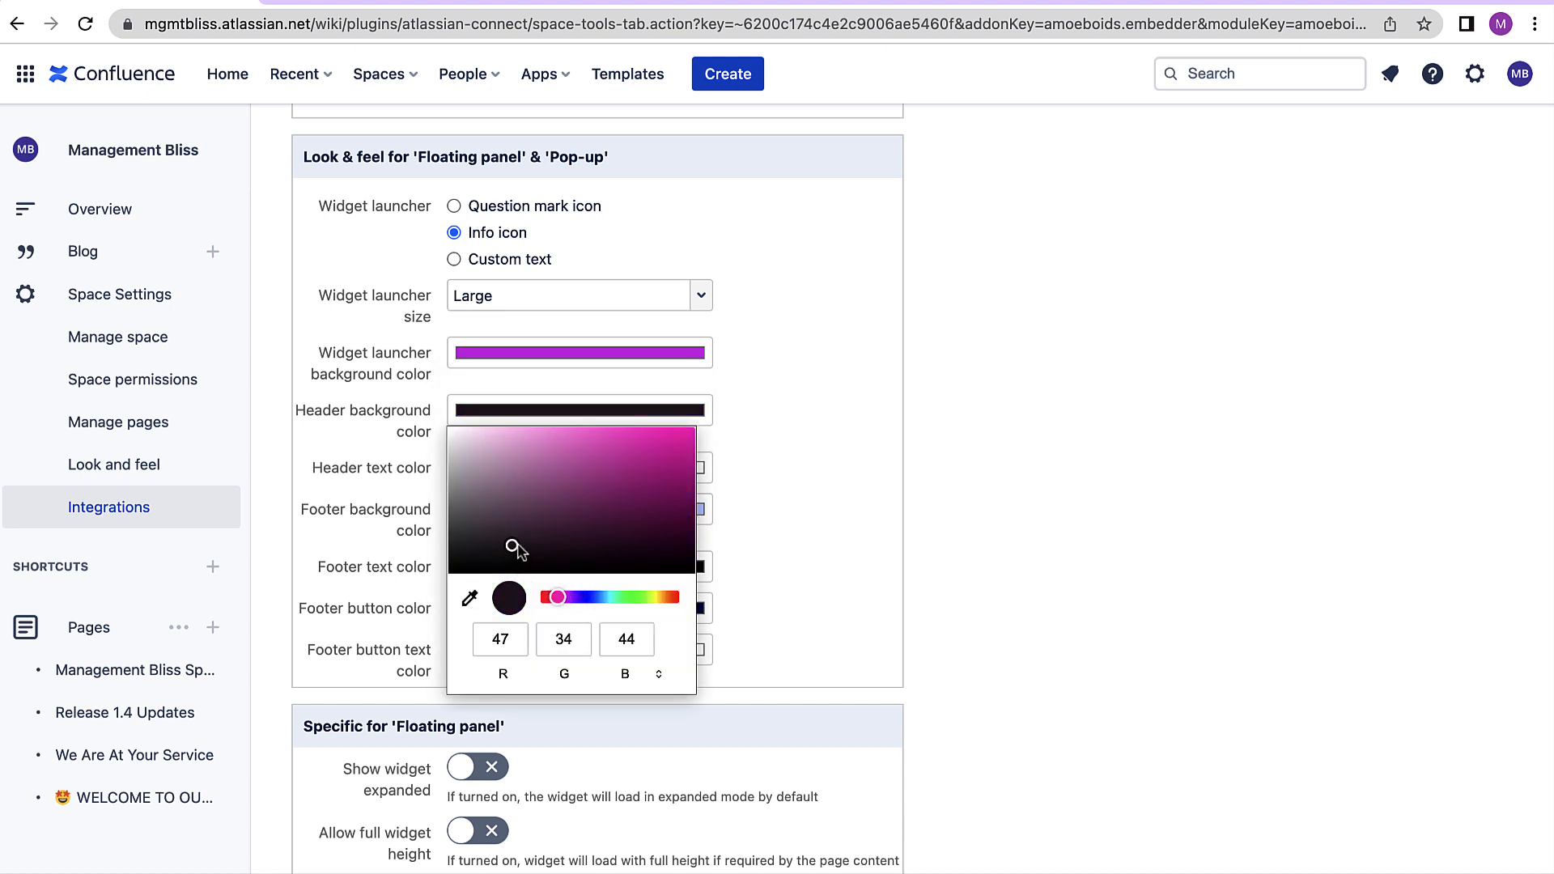
click(779, 550)
click(679, 422)
click(510, 542)
click(477, 513)
click(863, 454)
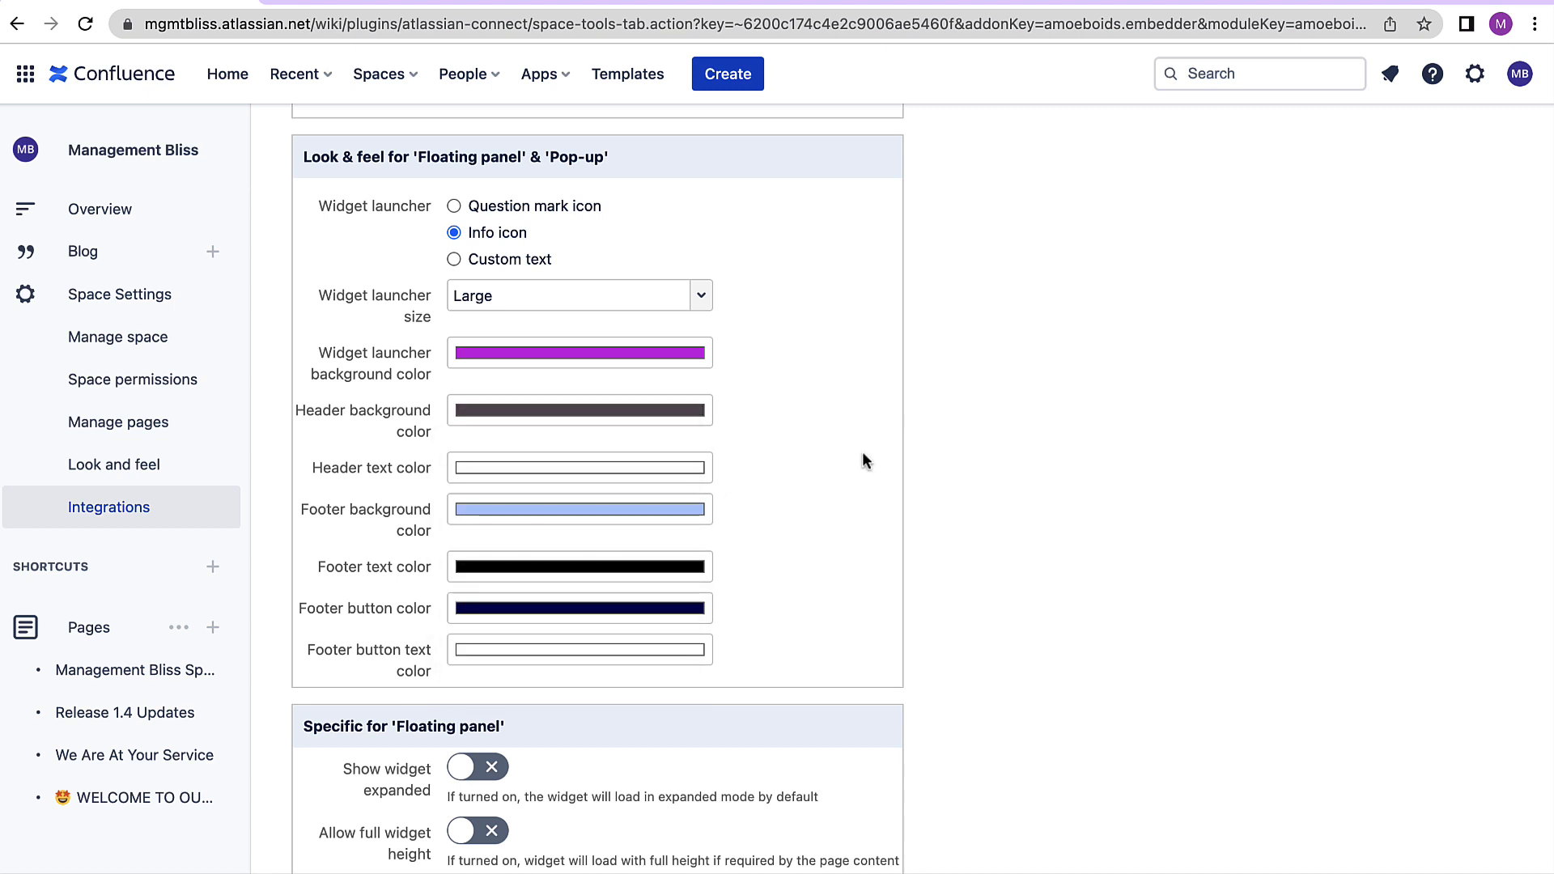
- Save the new widget
scroll(653, 617, down, 3)
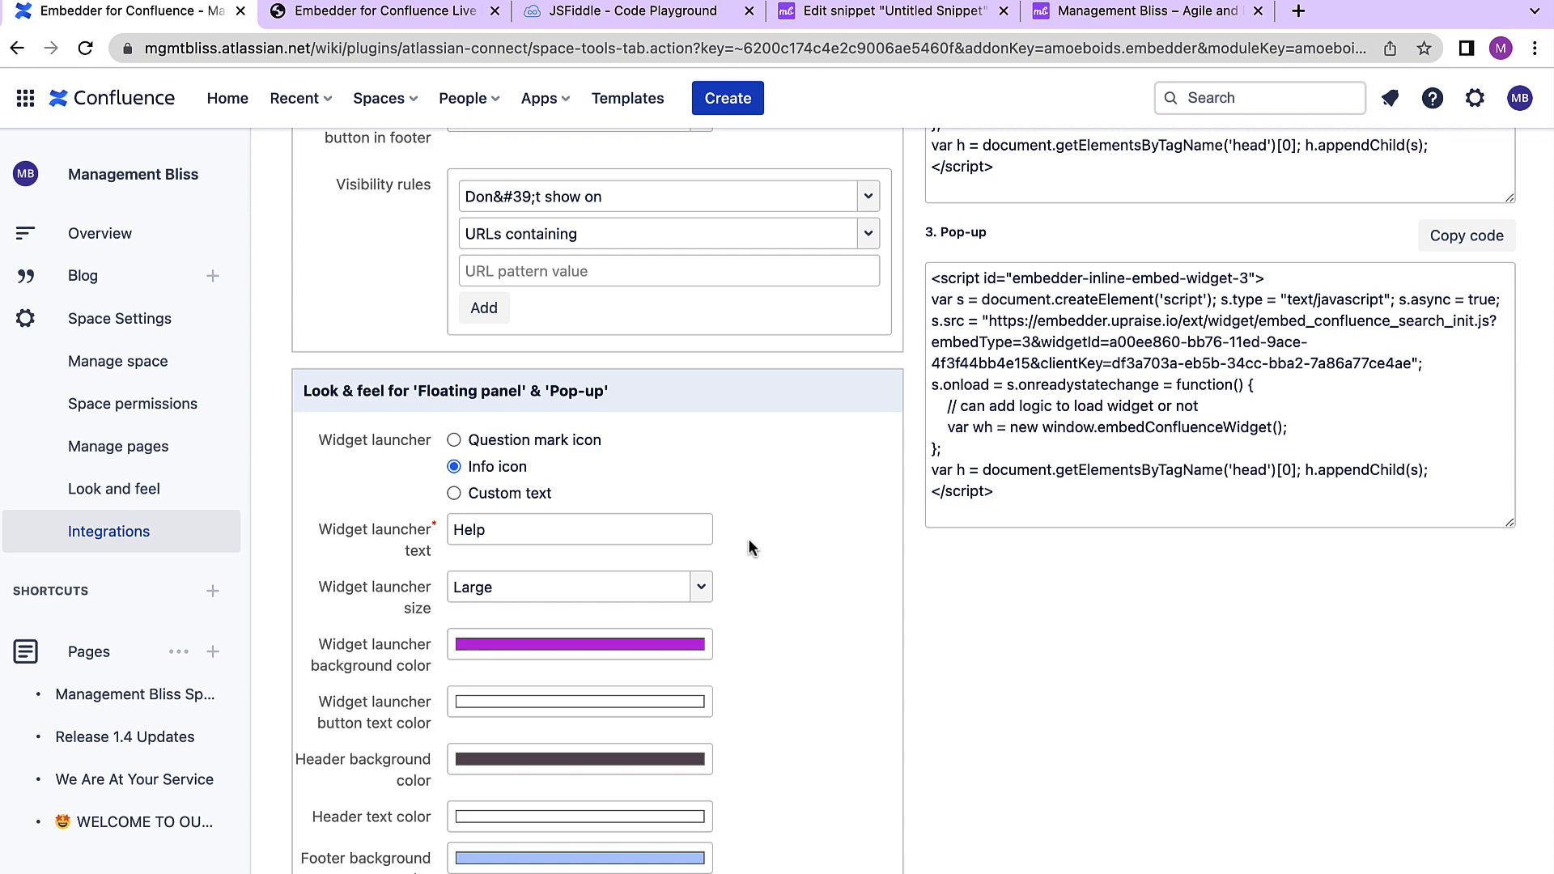
scroll(749, 540, down, 7)
scroll(748, 541, up, 3)
scroll(748, 548, up, 2)
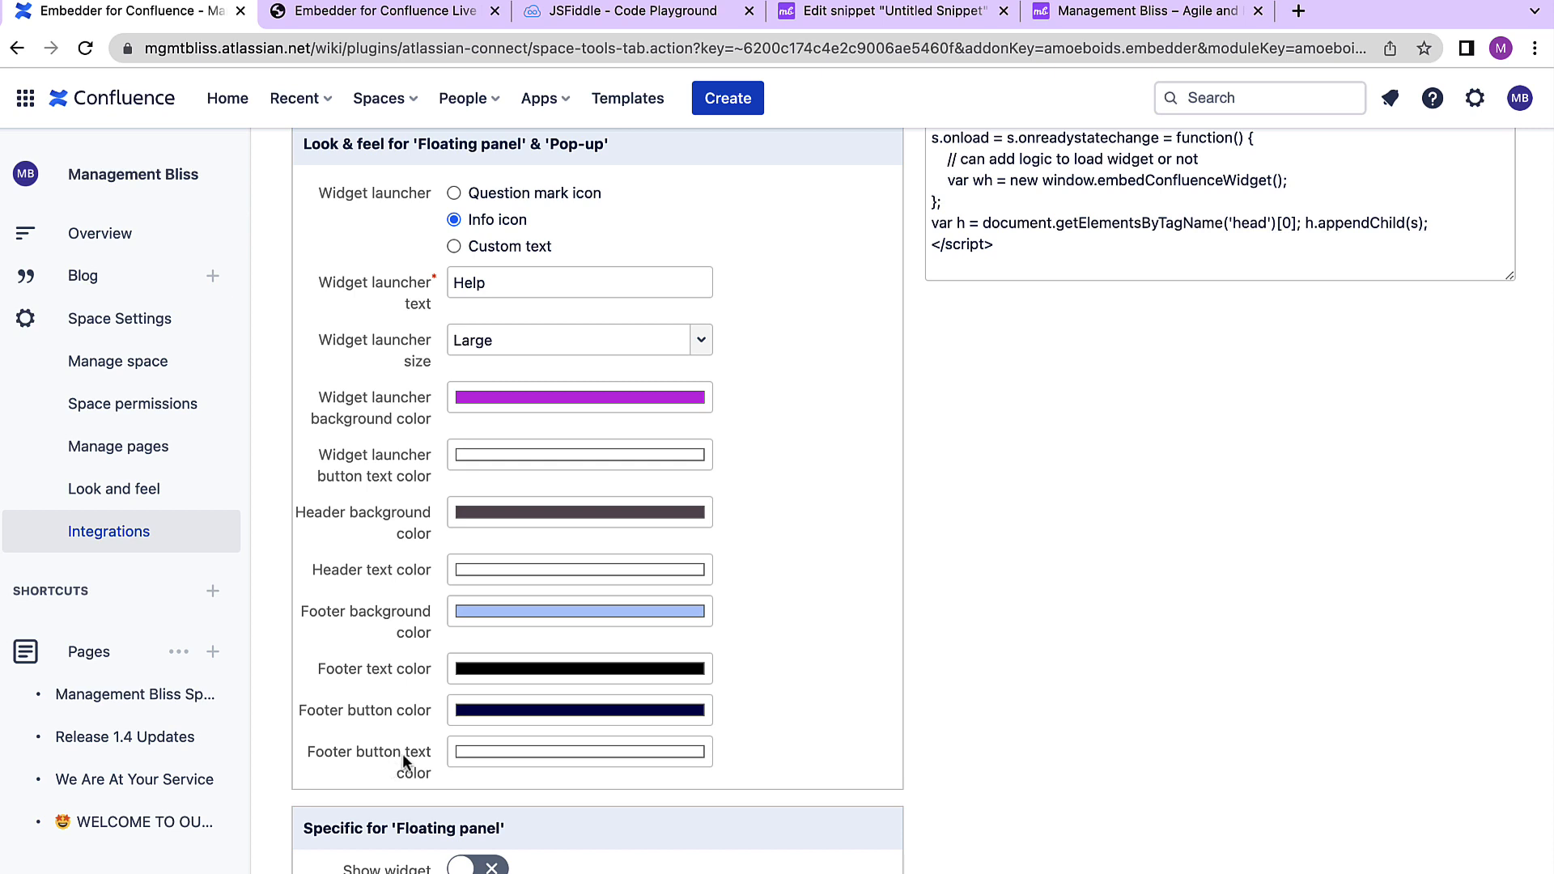
scroll(420, 757, down, 5)
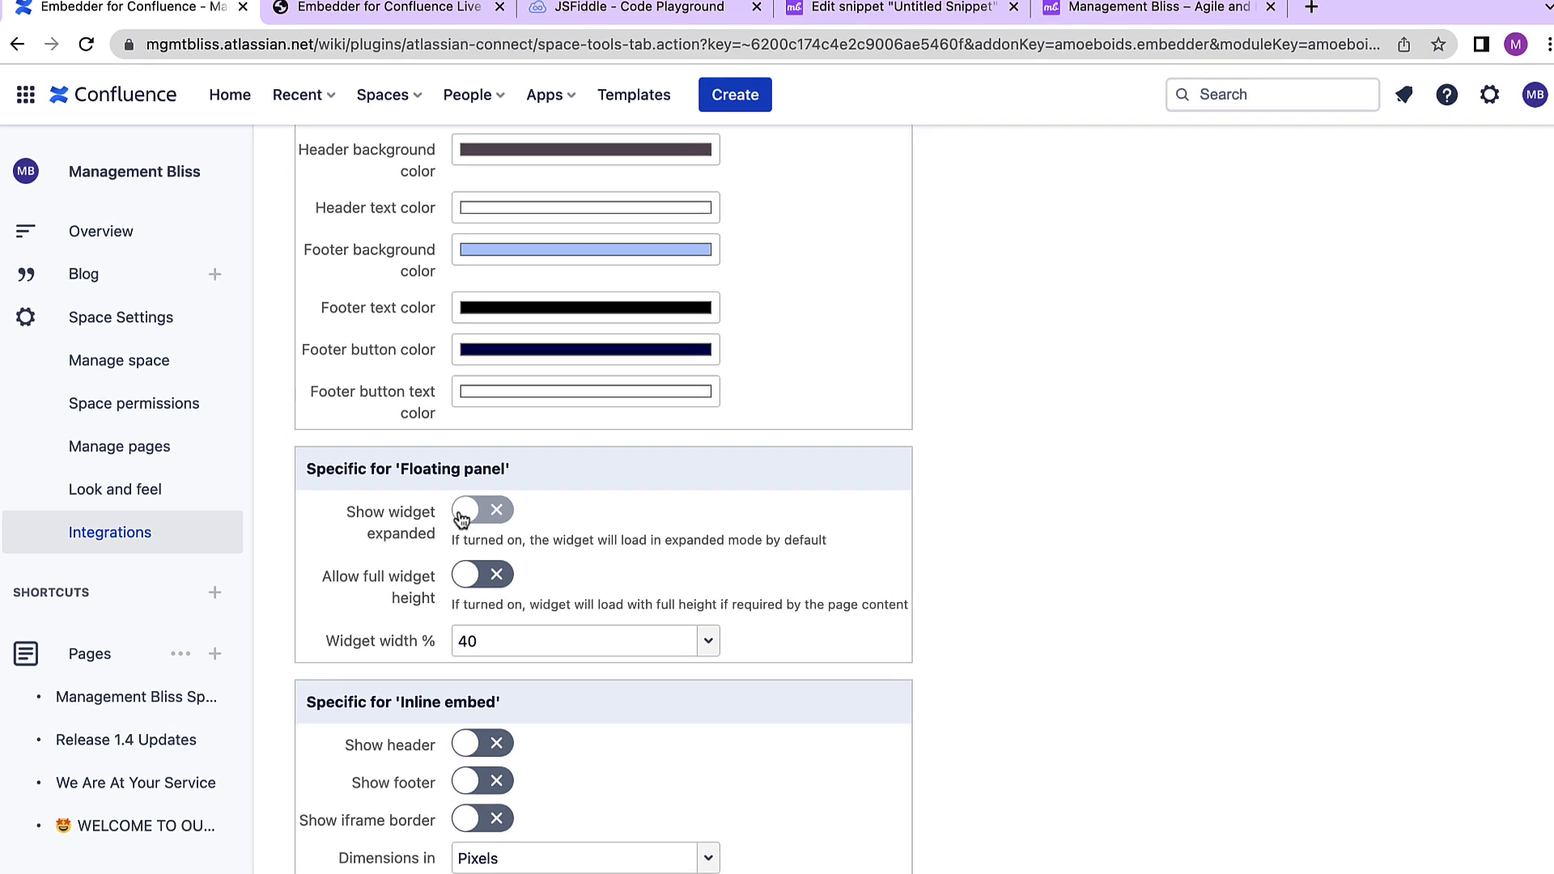
scroll(467, 547, down, 1)
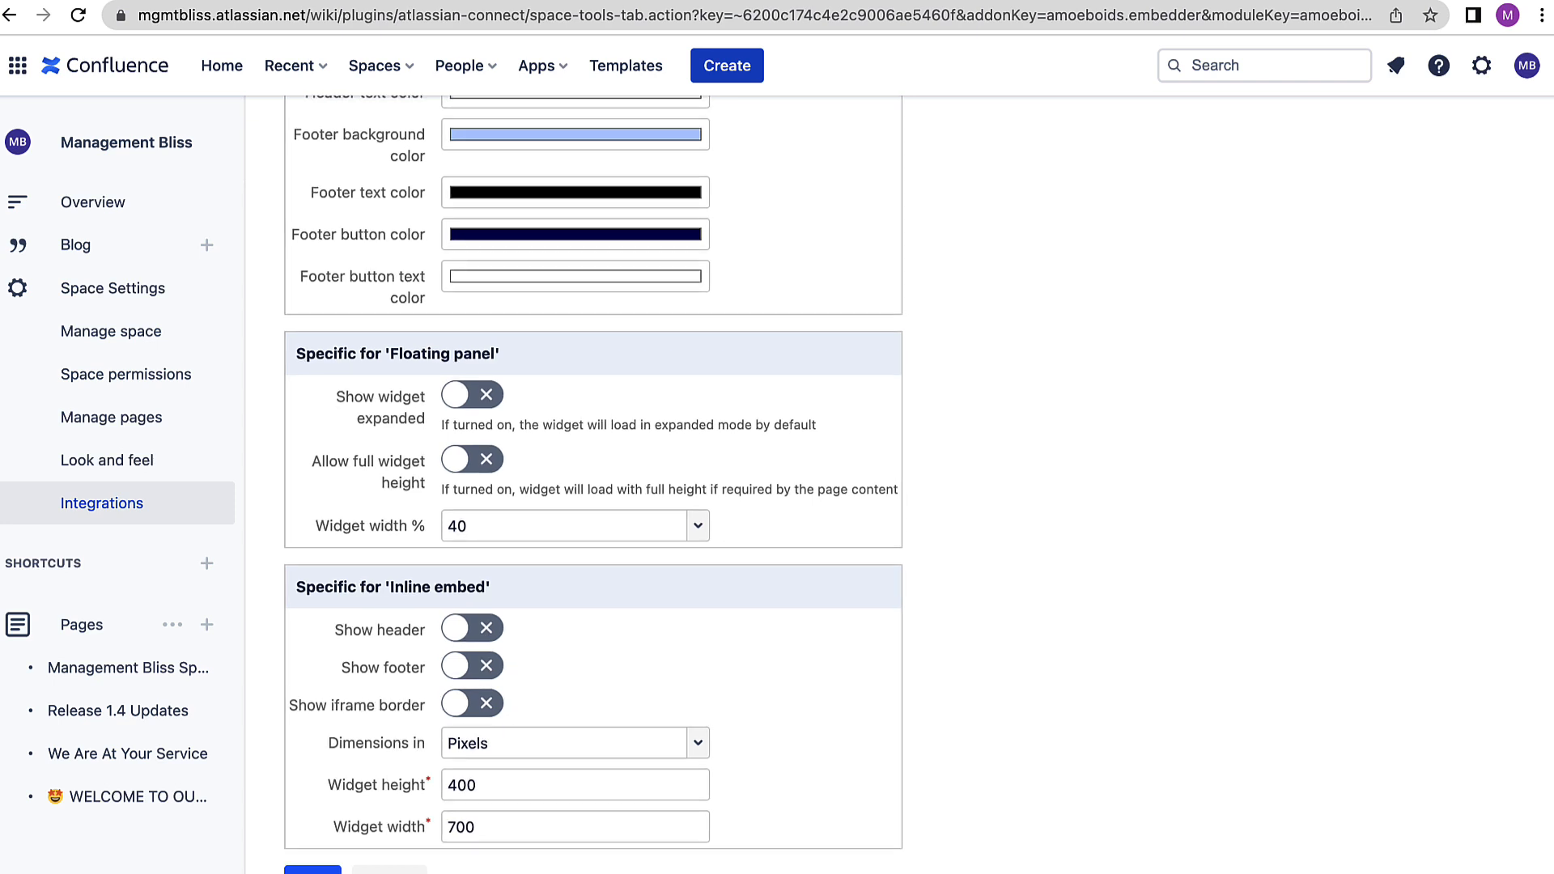
scroll(625, 617, up, 1)
scroll(624, 552, down, 2)
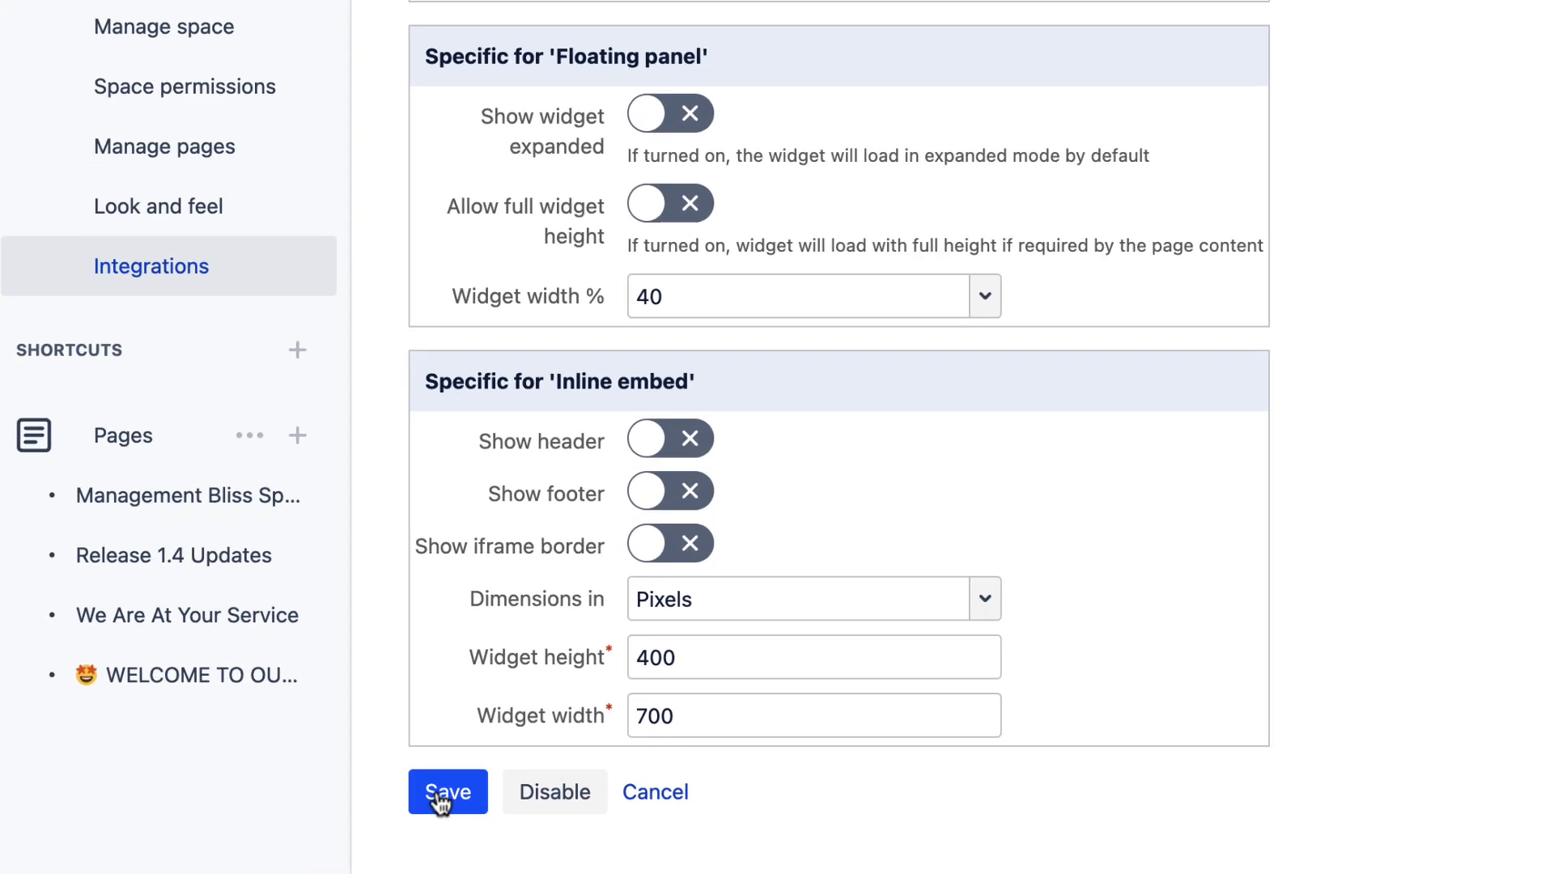
click(442, 802)
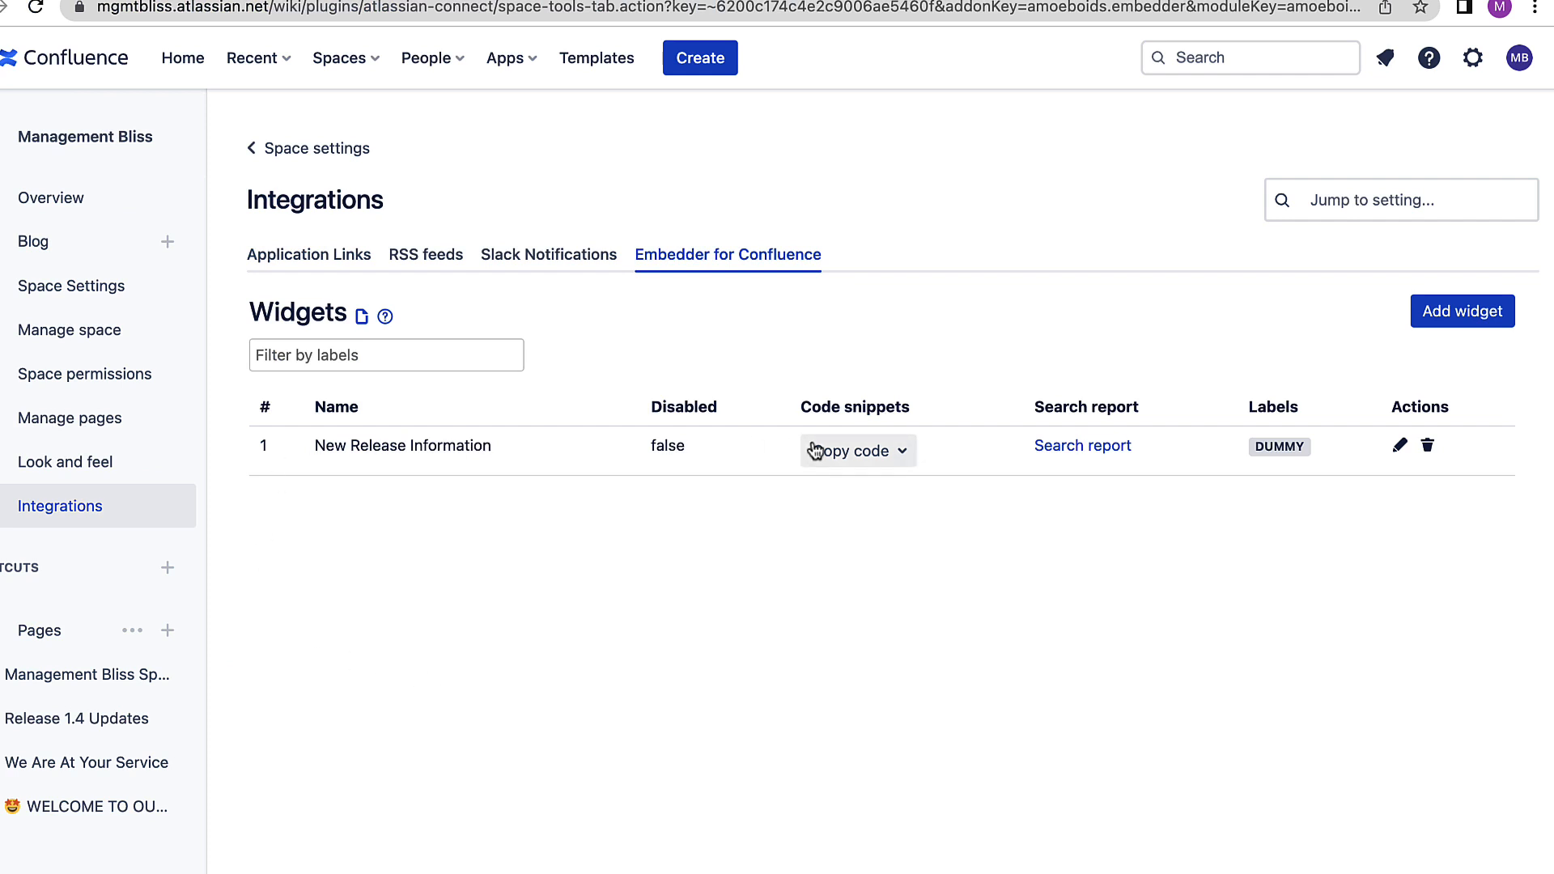
- Copy the widget's floating panel embed code
click(866, 460)
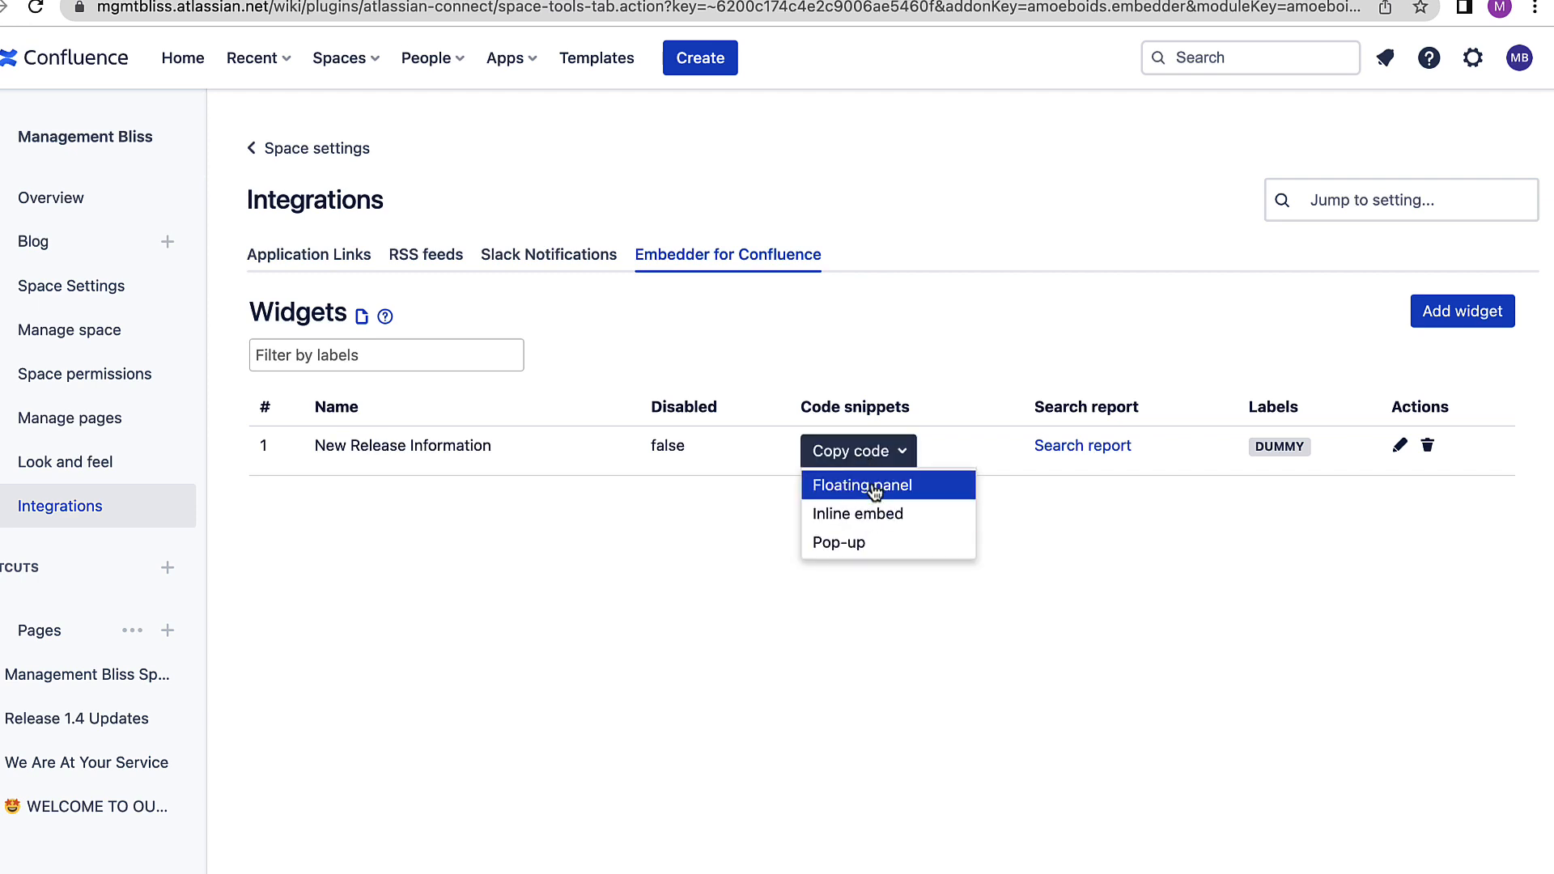
click(874, 490)
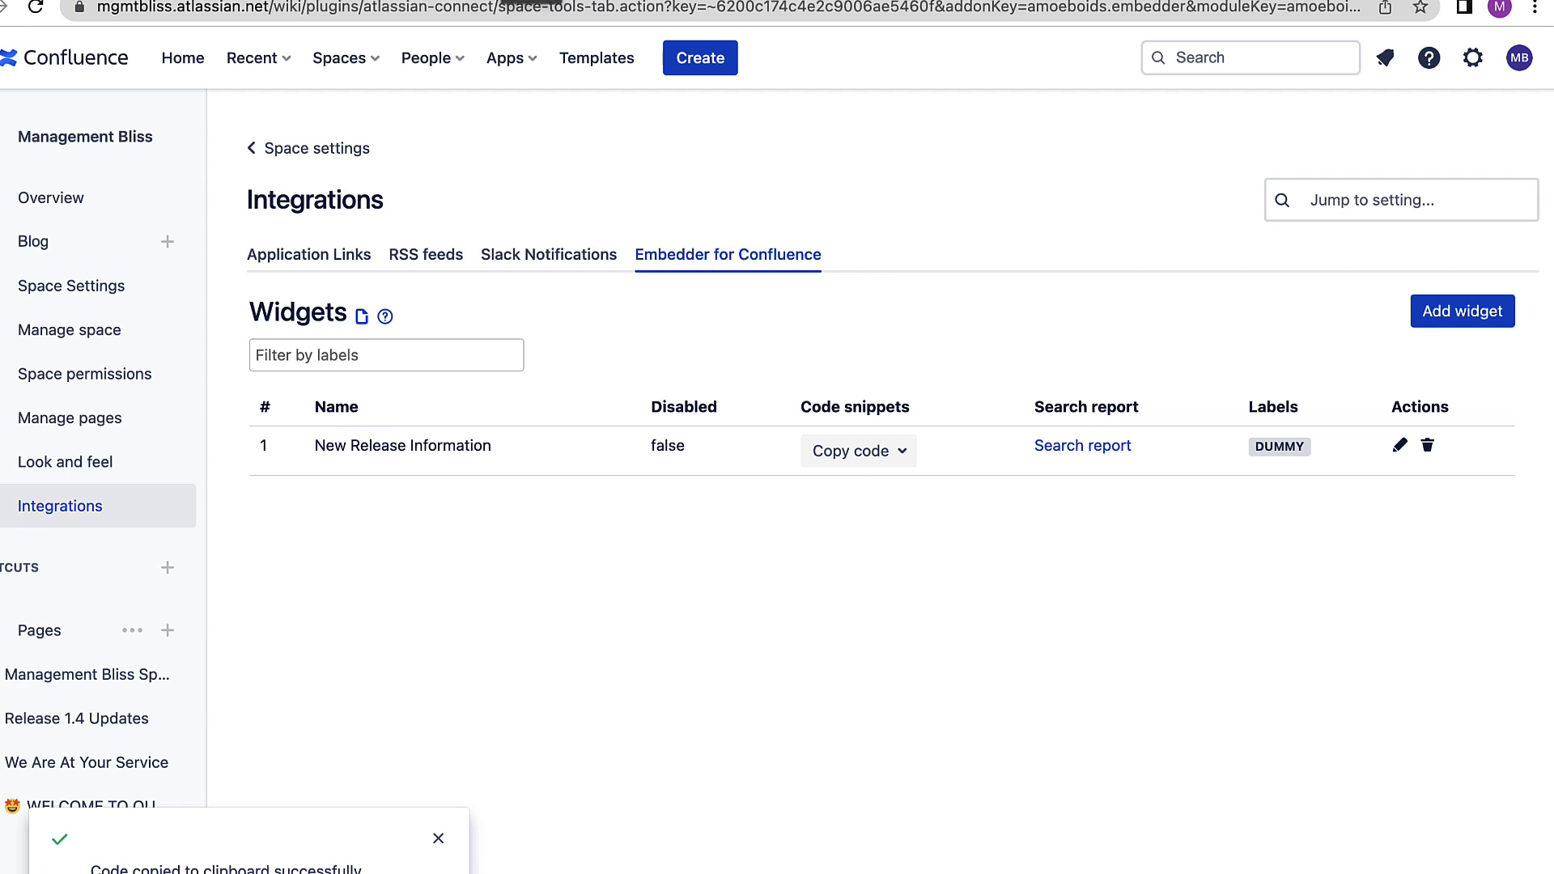
- Open jsfiddle.net in a new tab, paste the embed code into the HTML pane and run it
key(ctrl+t)
text(js)
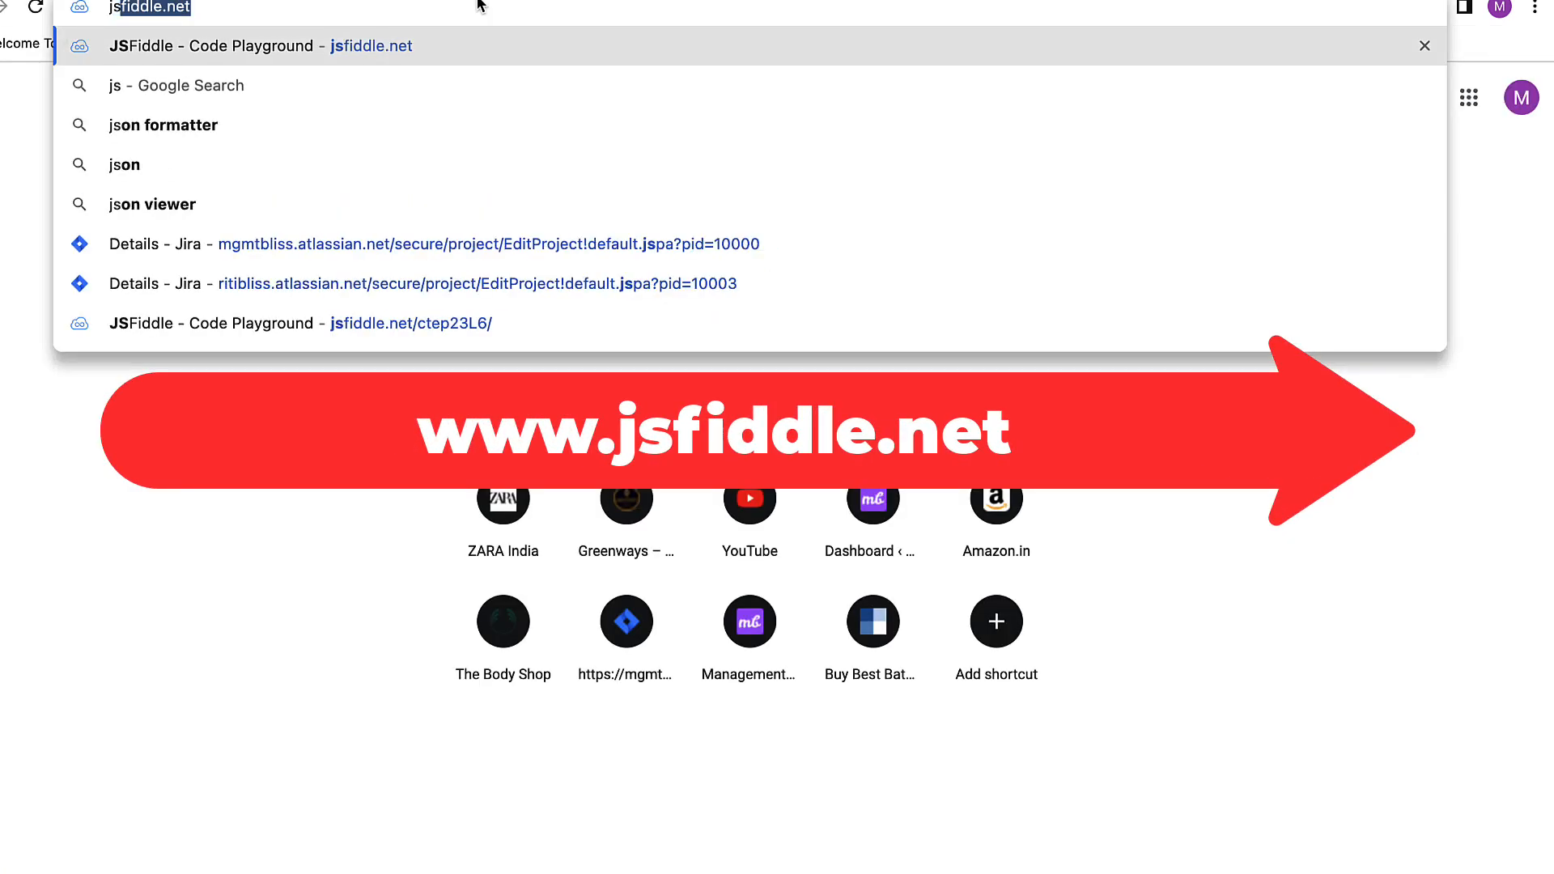
key(Return)
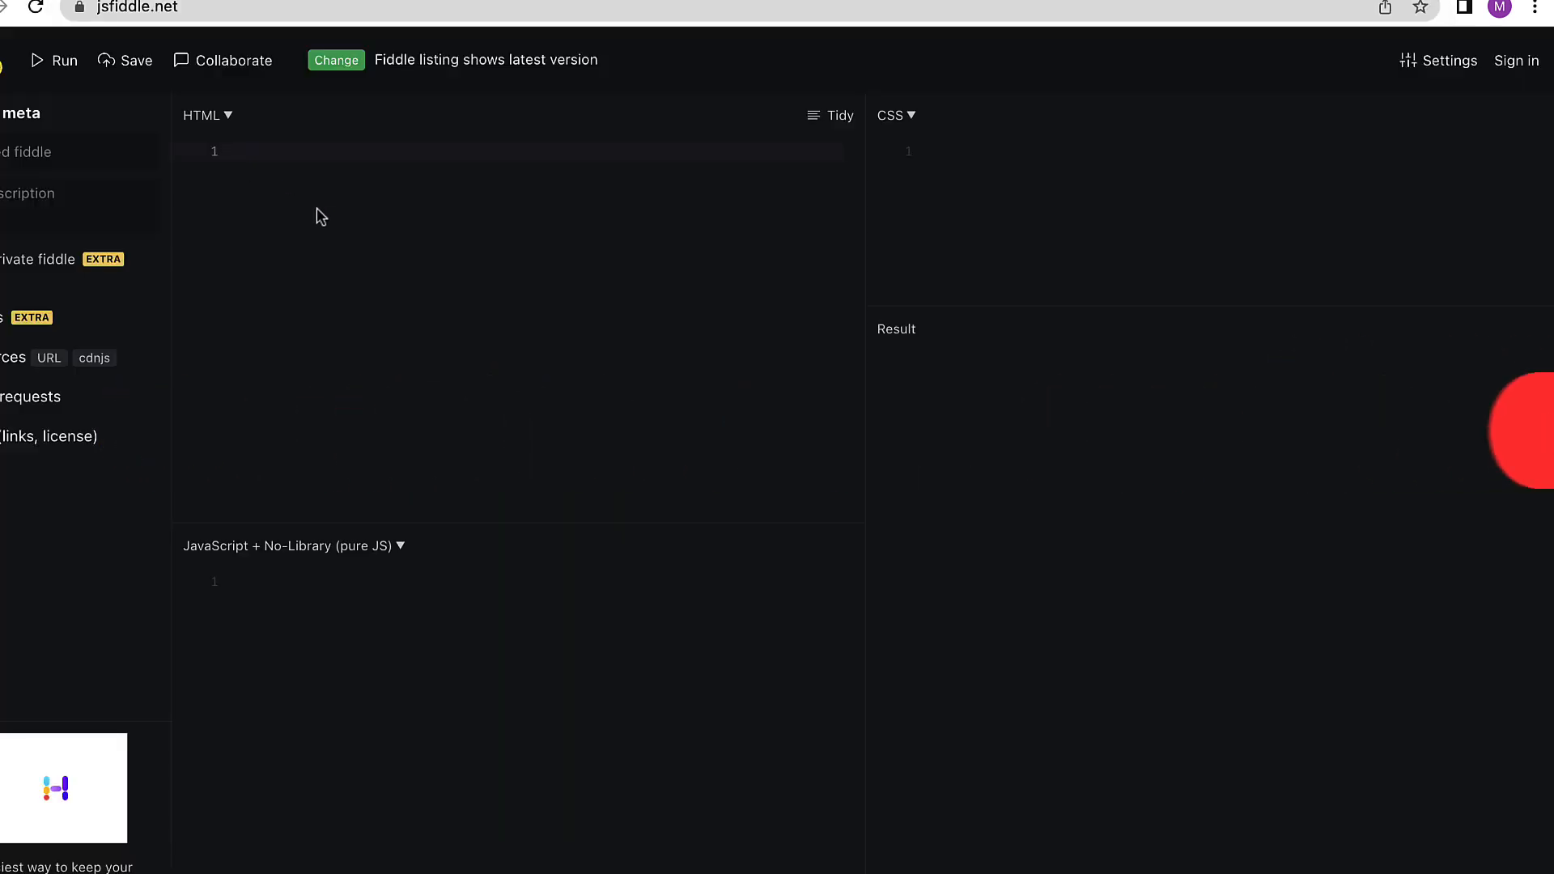
key(super+v)
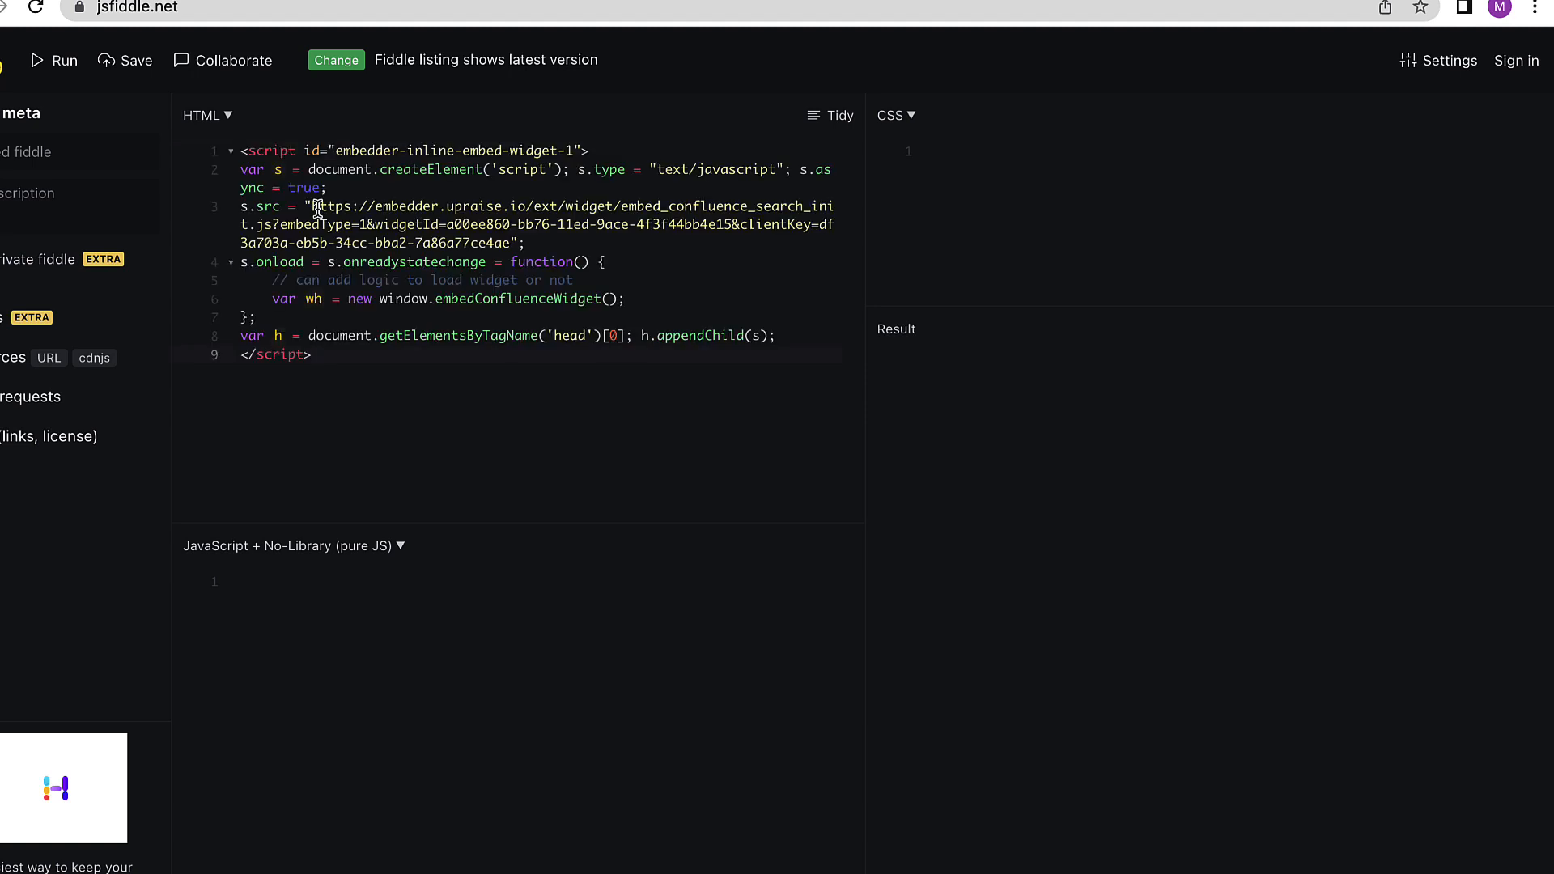
click(65, 71)
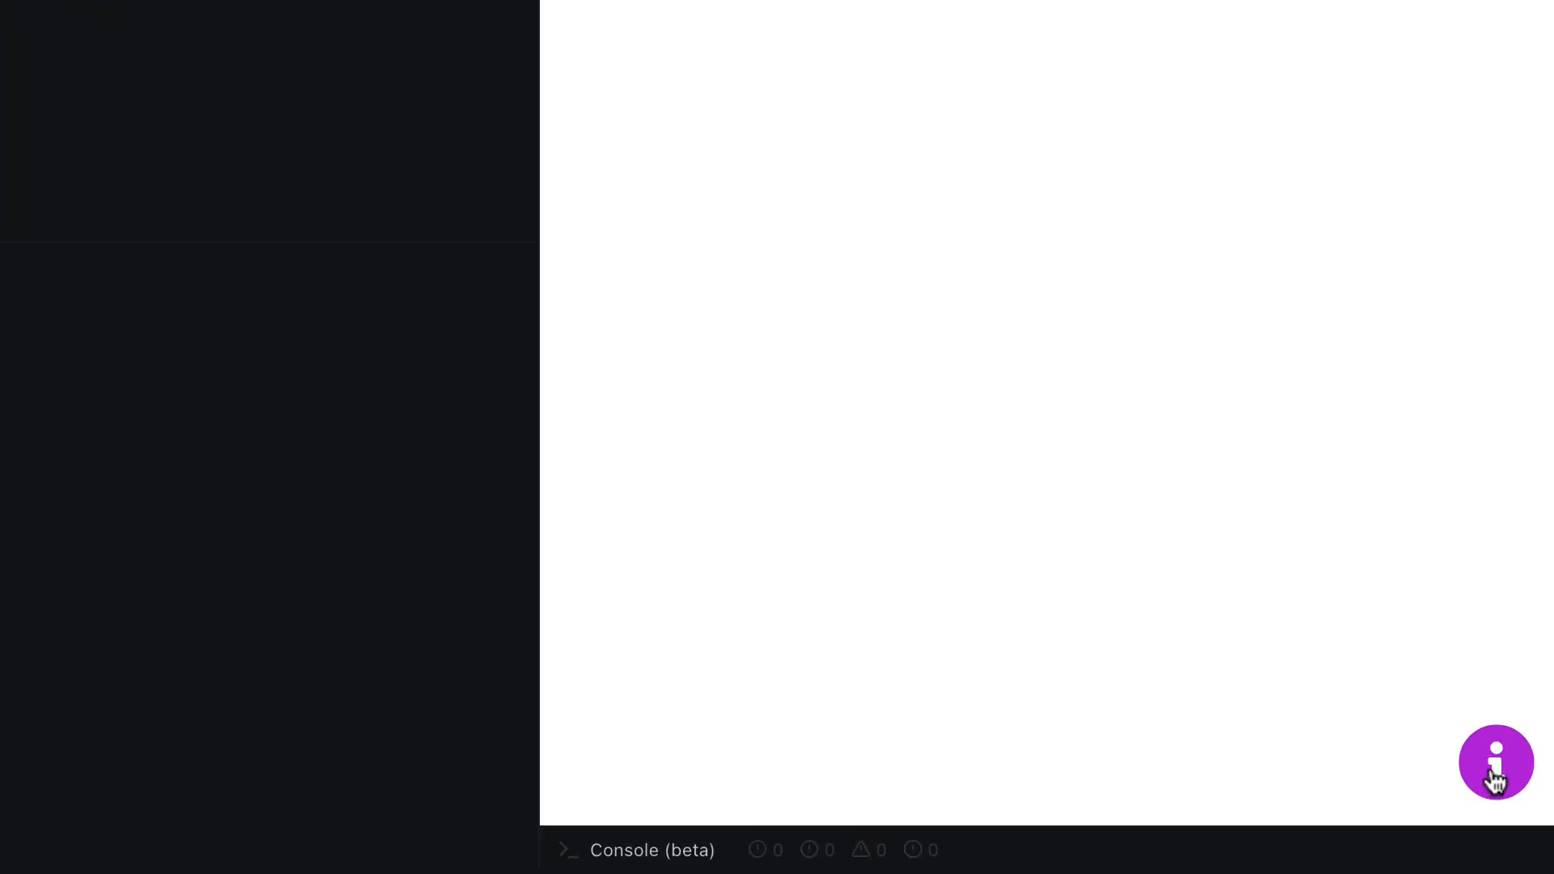
- Open the help widget in the result preview and scroll through the Release 1.4 Updates content
click(1496, 778)
scroll(1398, 645, down, 15)
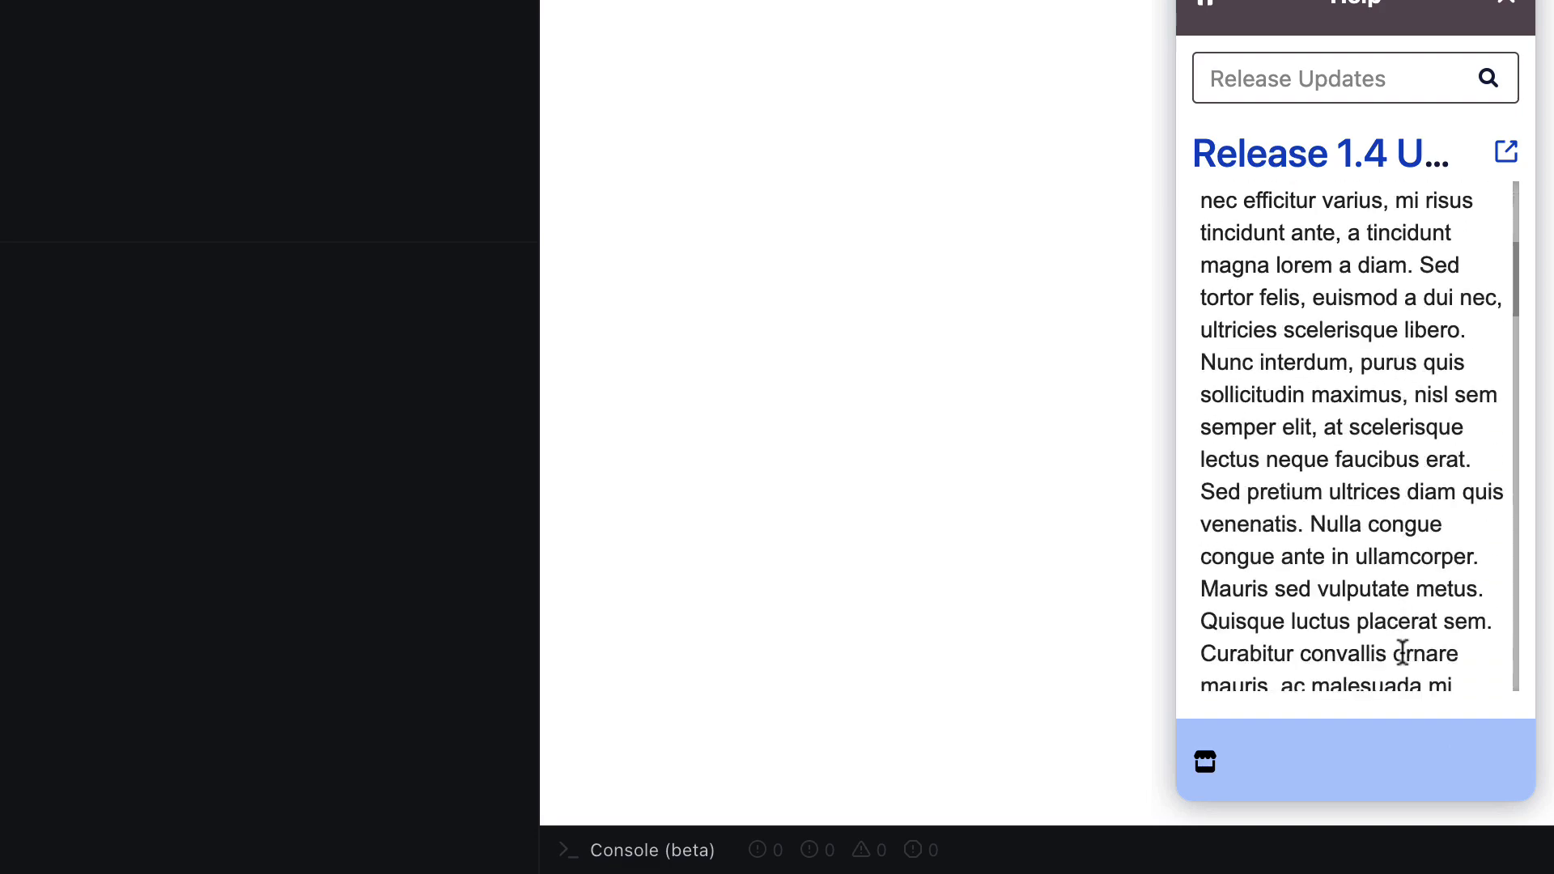
scroll(1403, 652, down, 5)
scroll(1403, 652, up, 6)
scroll(1404, 652, up, 12)
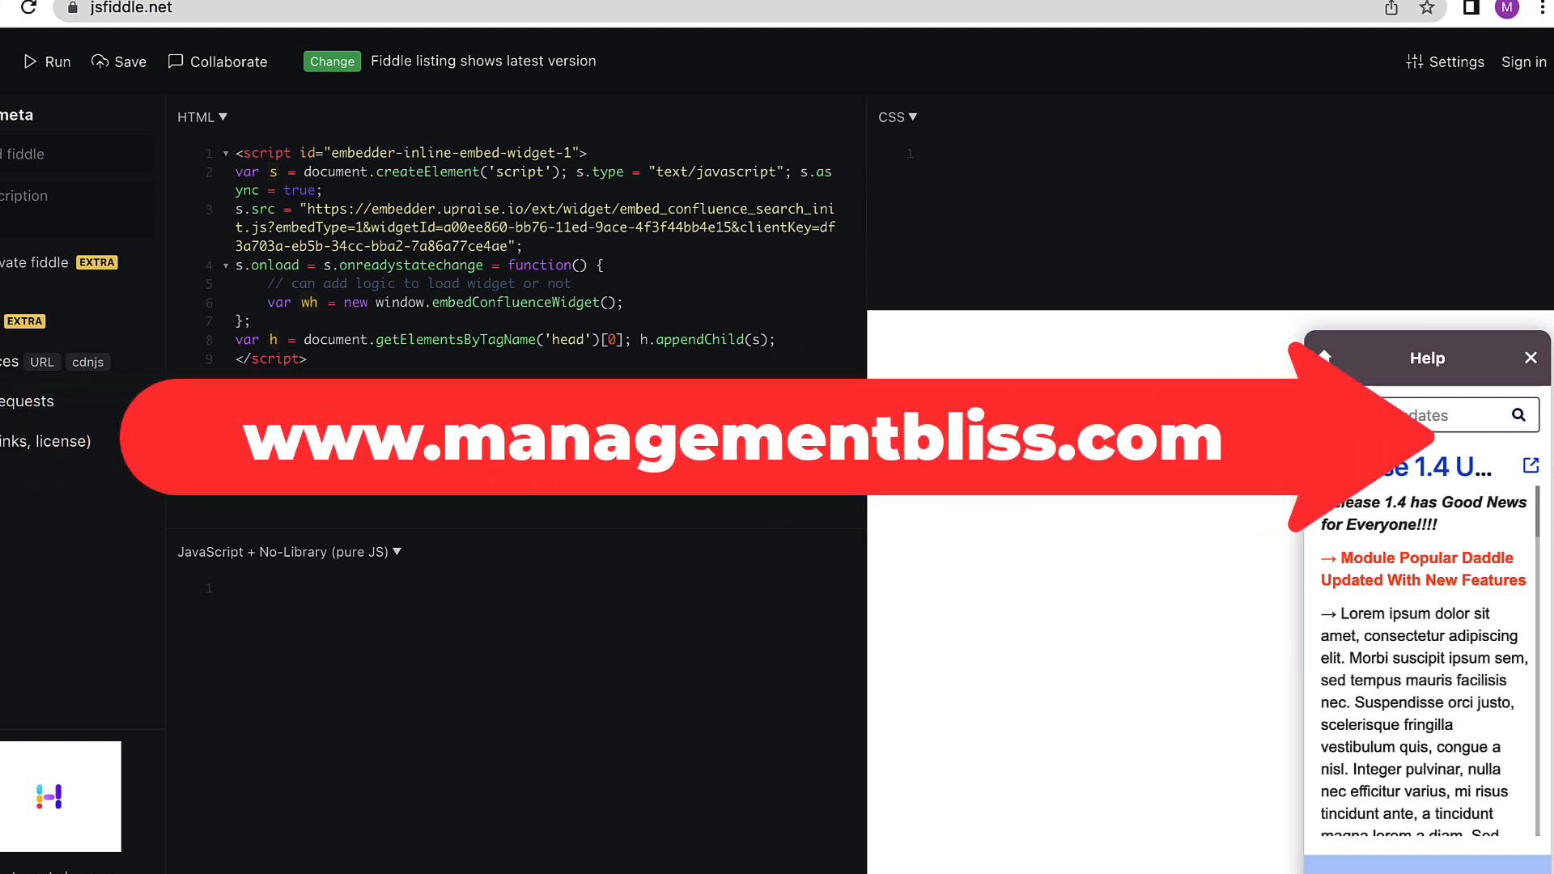
- Open managementbliss.com in a new tab and open its help widget to review the release content
key(super+t)
text(managem)
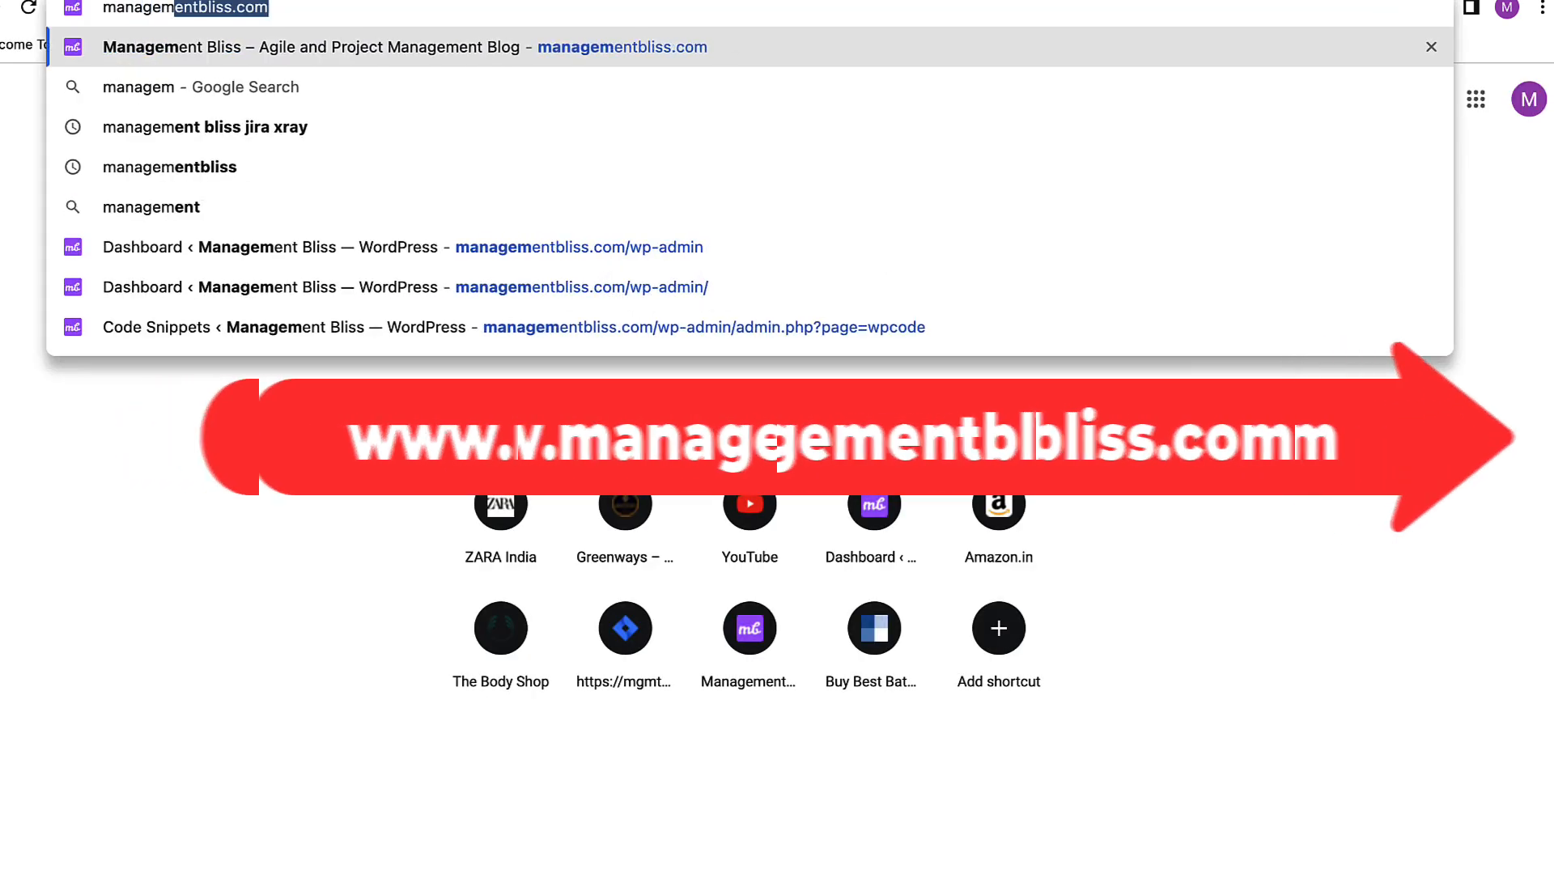
key(Return)
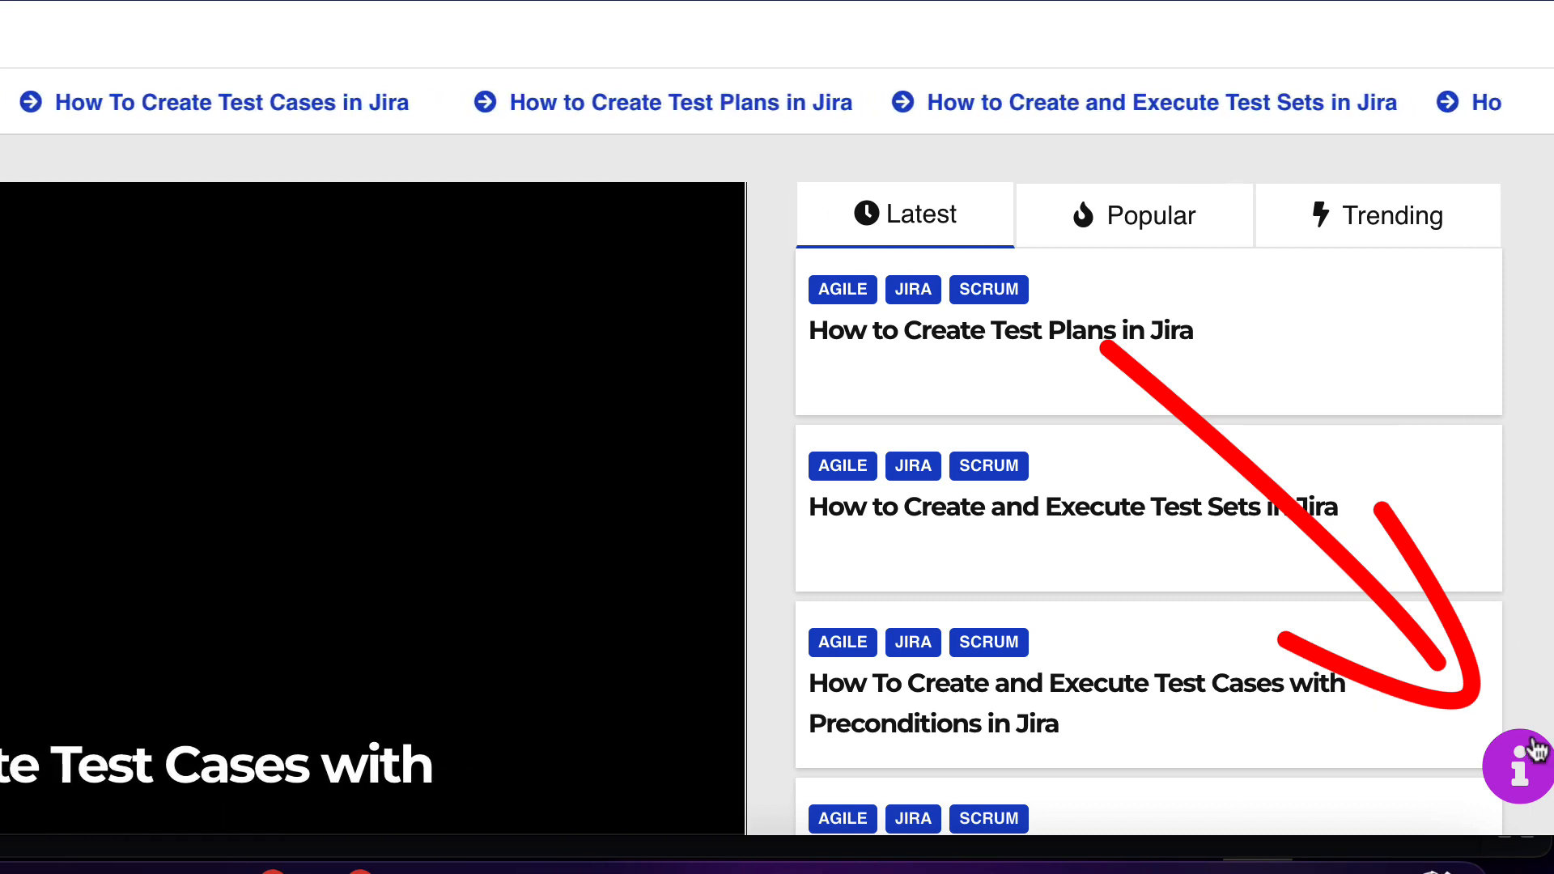
click(1533, 753)
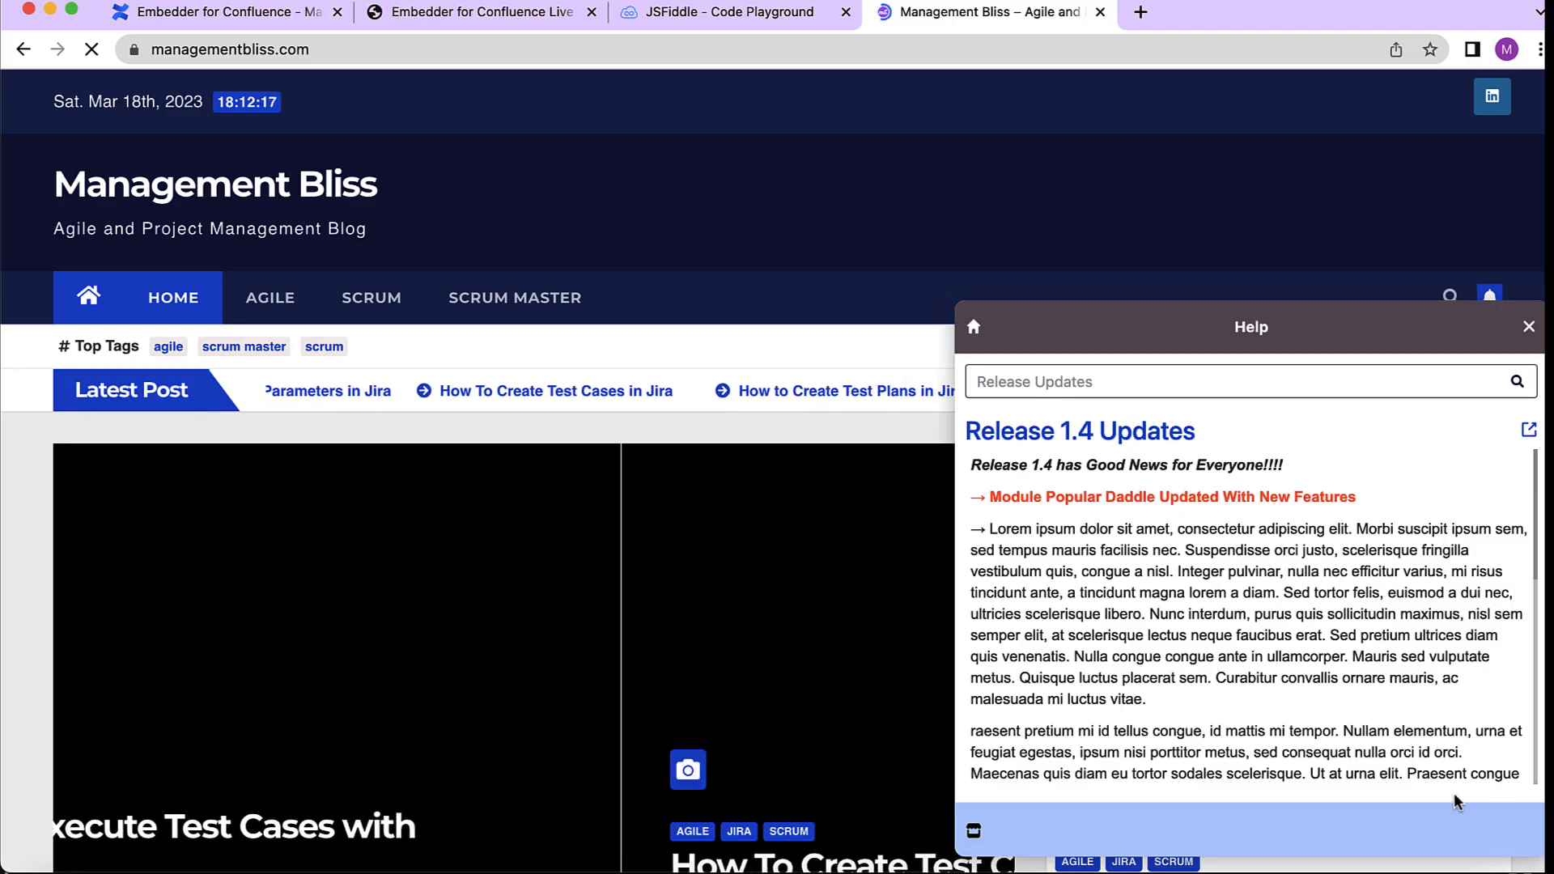
scroll(1314, 712, down, 10)
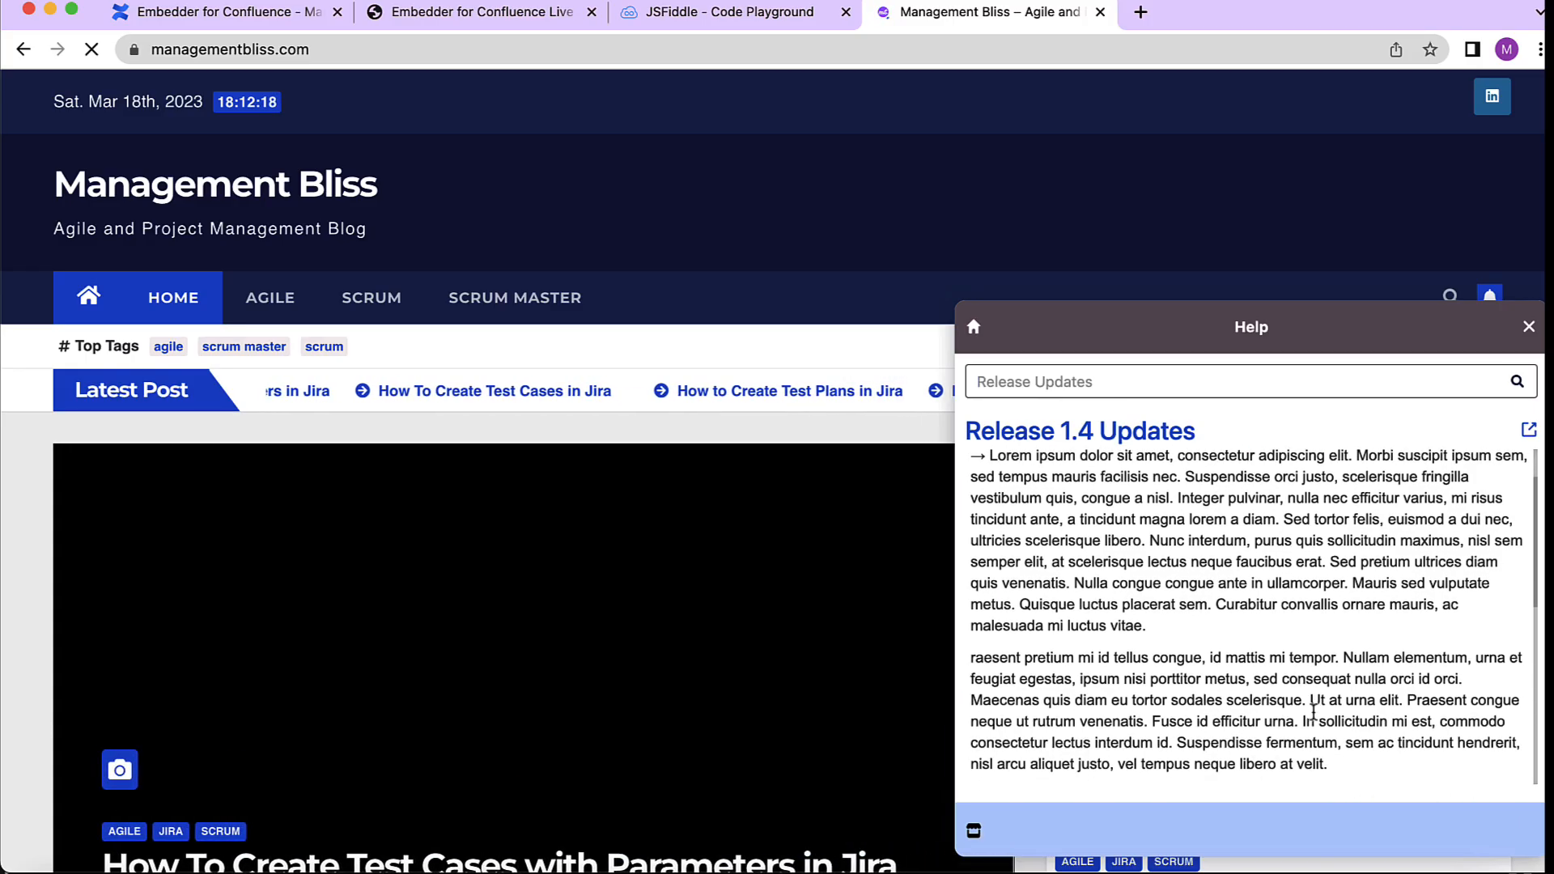
scroll(1313, 712, down, 10)
scroll(1314, 712, up, 10)
scroll(1313, 712, up, 10)
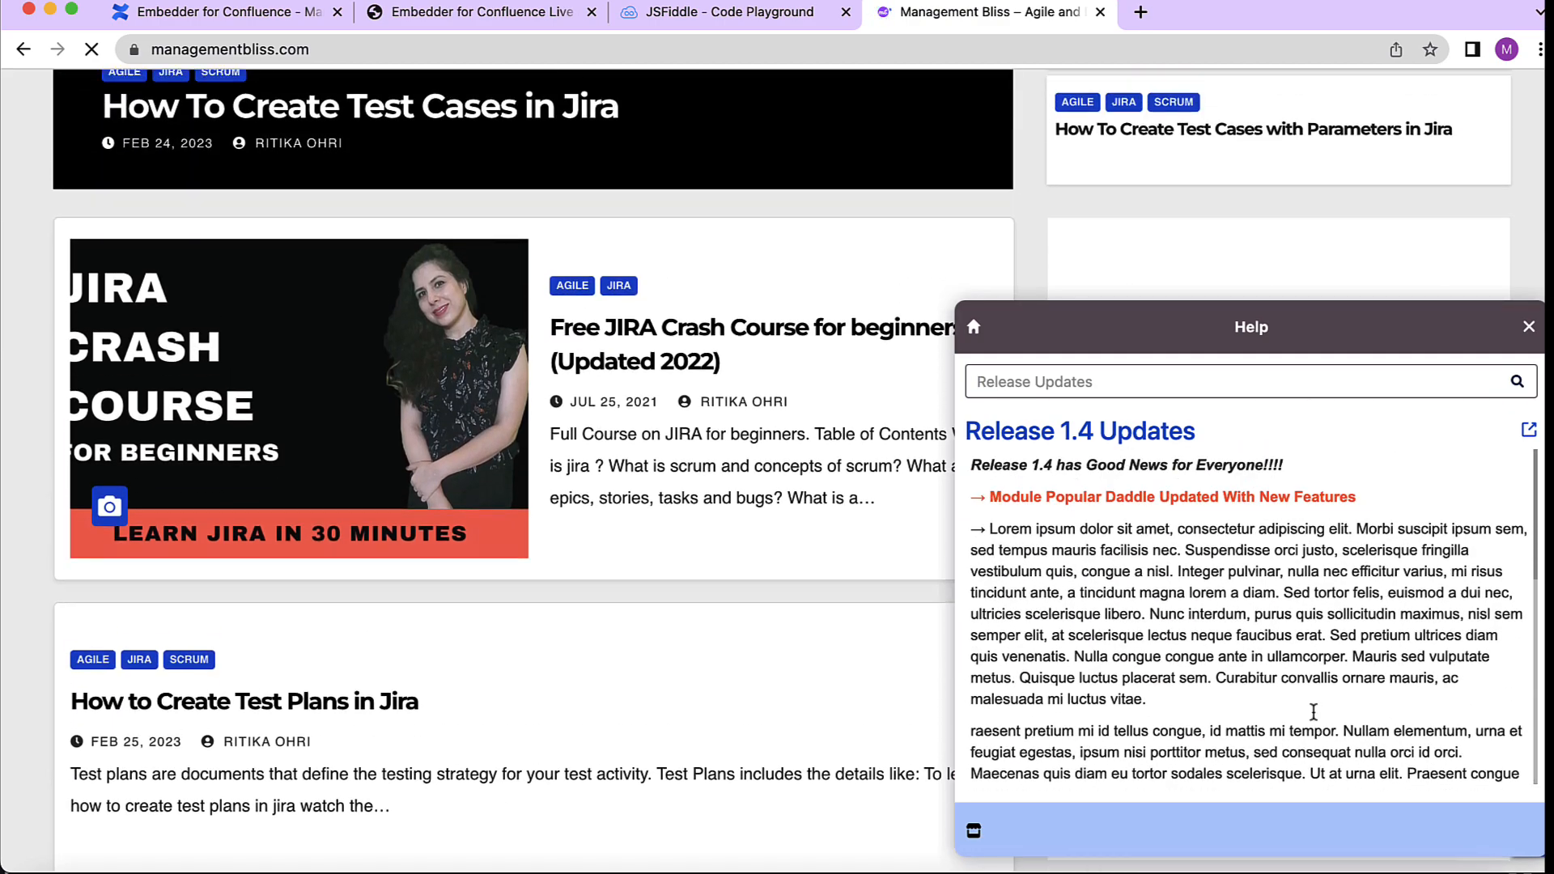
scroll(1313, 712, up, 10)
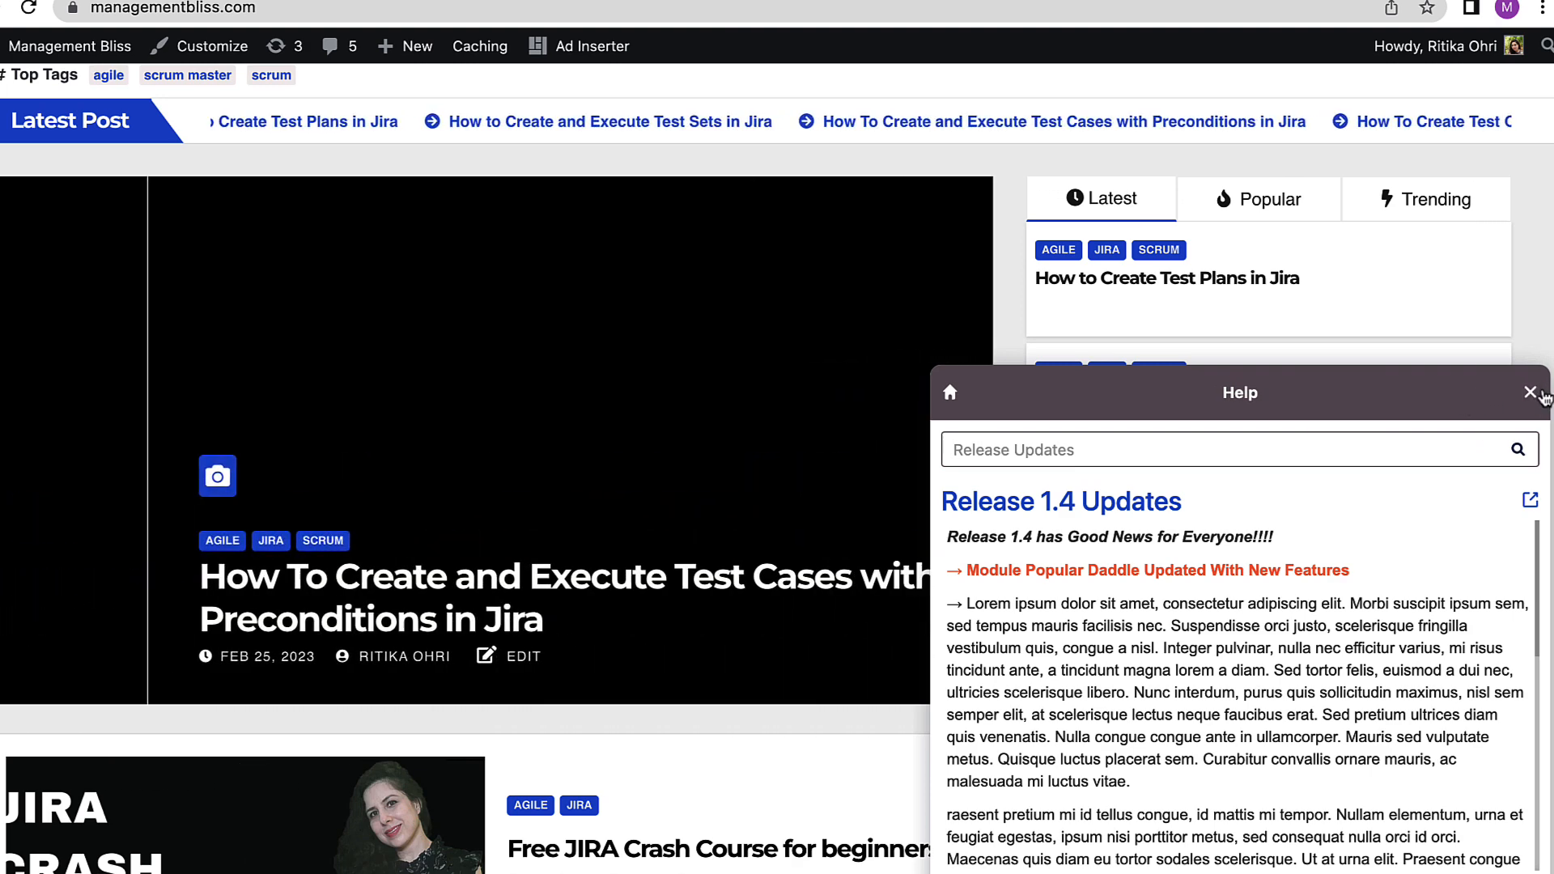
- Close and reopen the help widget on the website, scrolling through its release page
click(1532, 401)
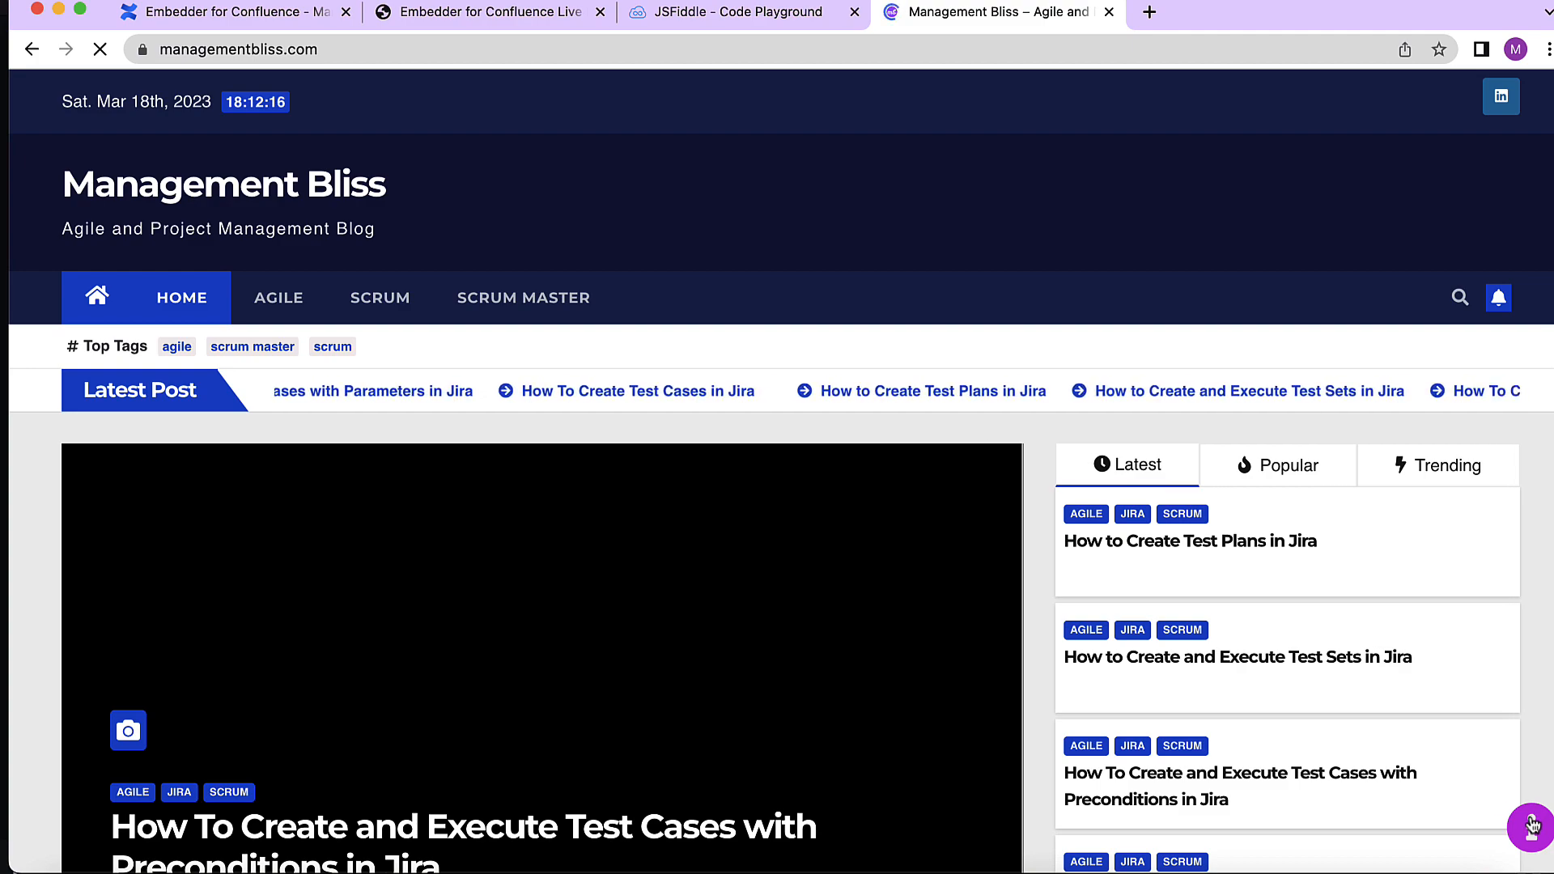
click(1533, 826)
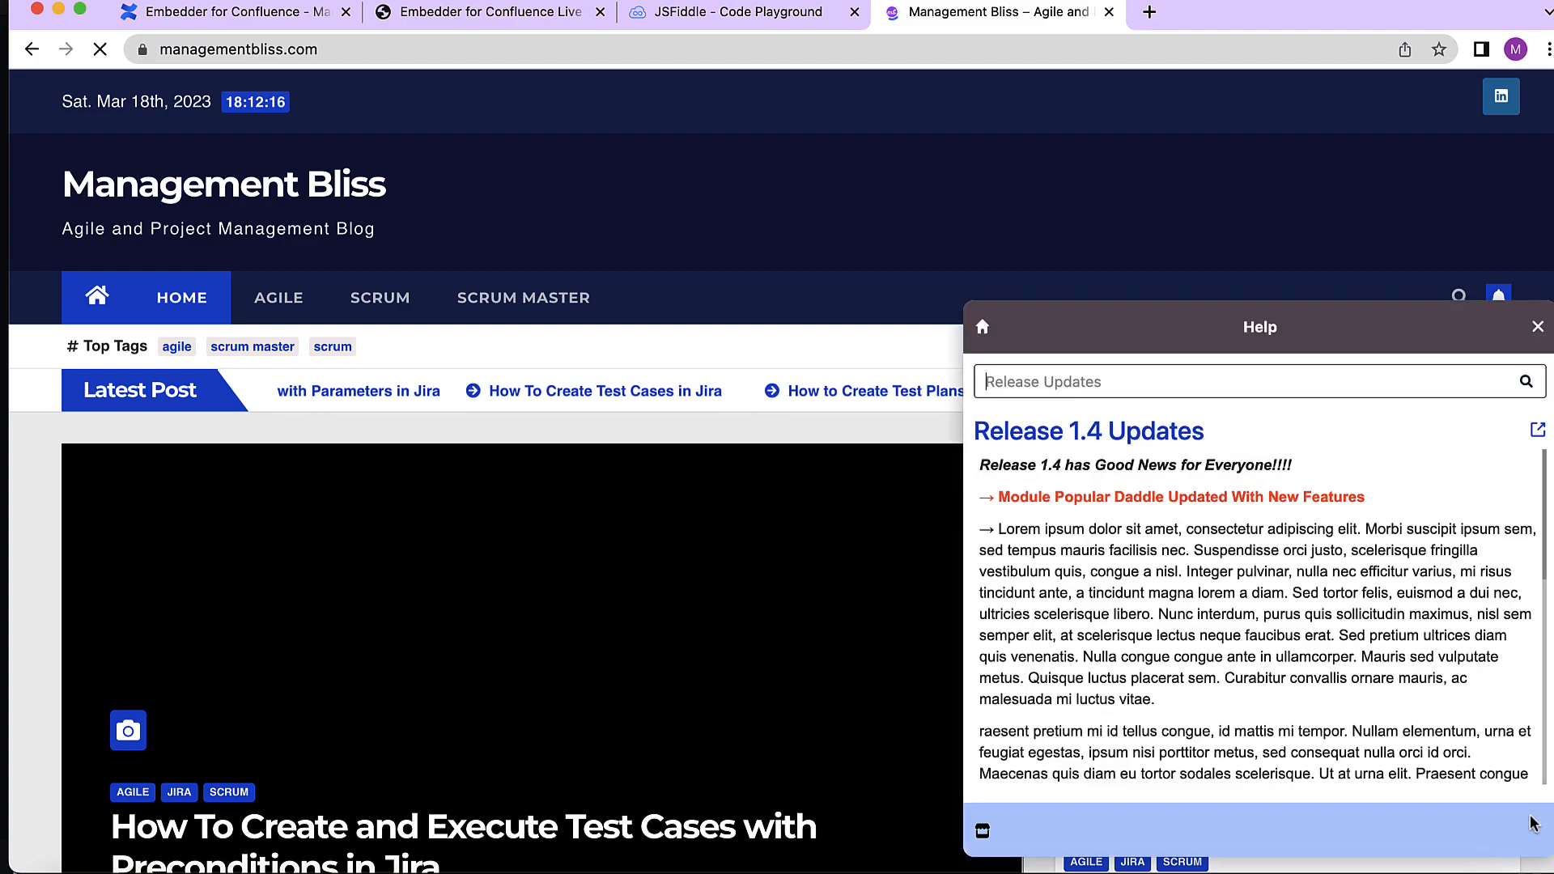
scroll(1322, 713, down, 15)
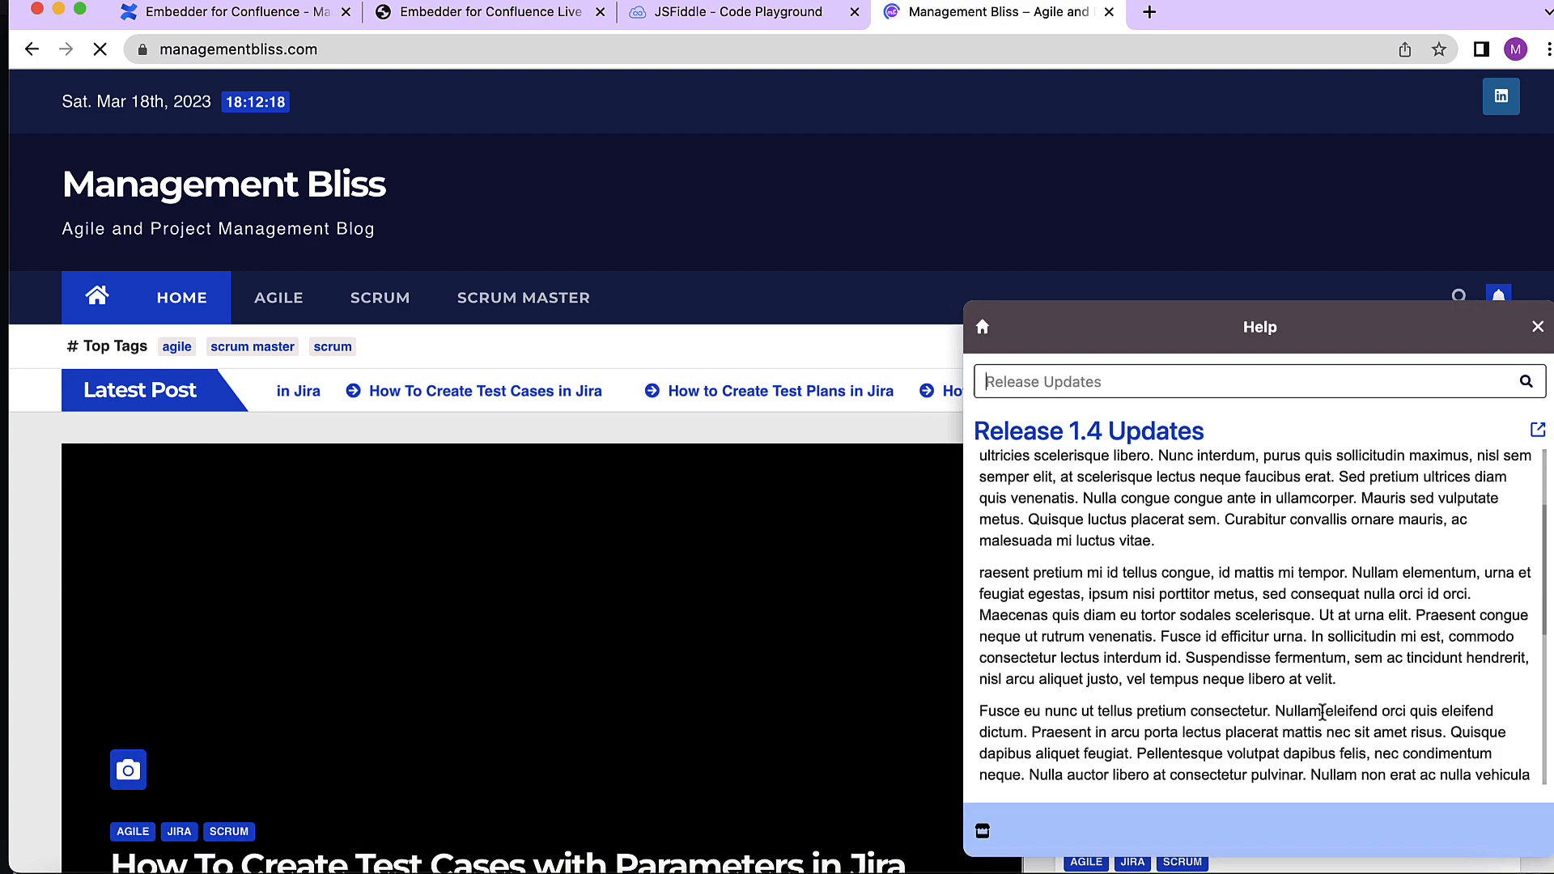
scroll(1322, 713, up, 10)
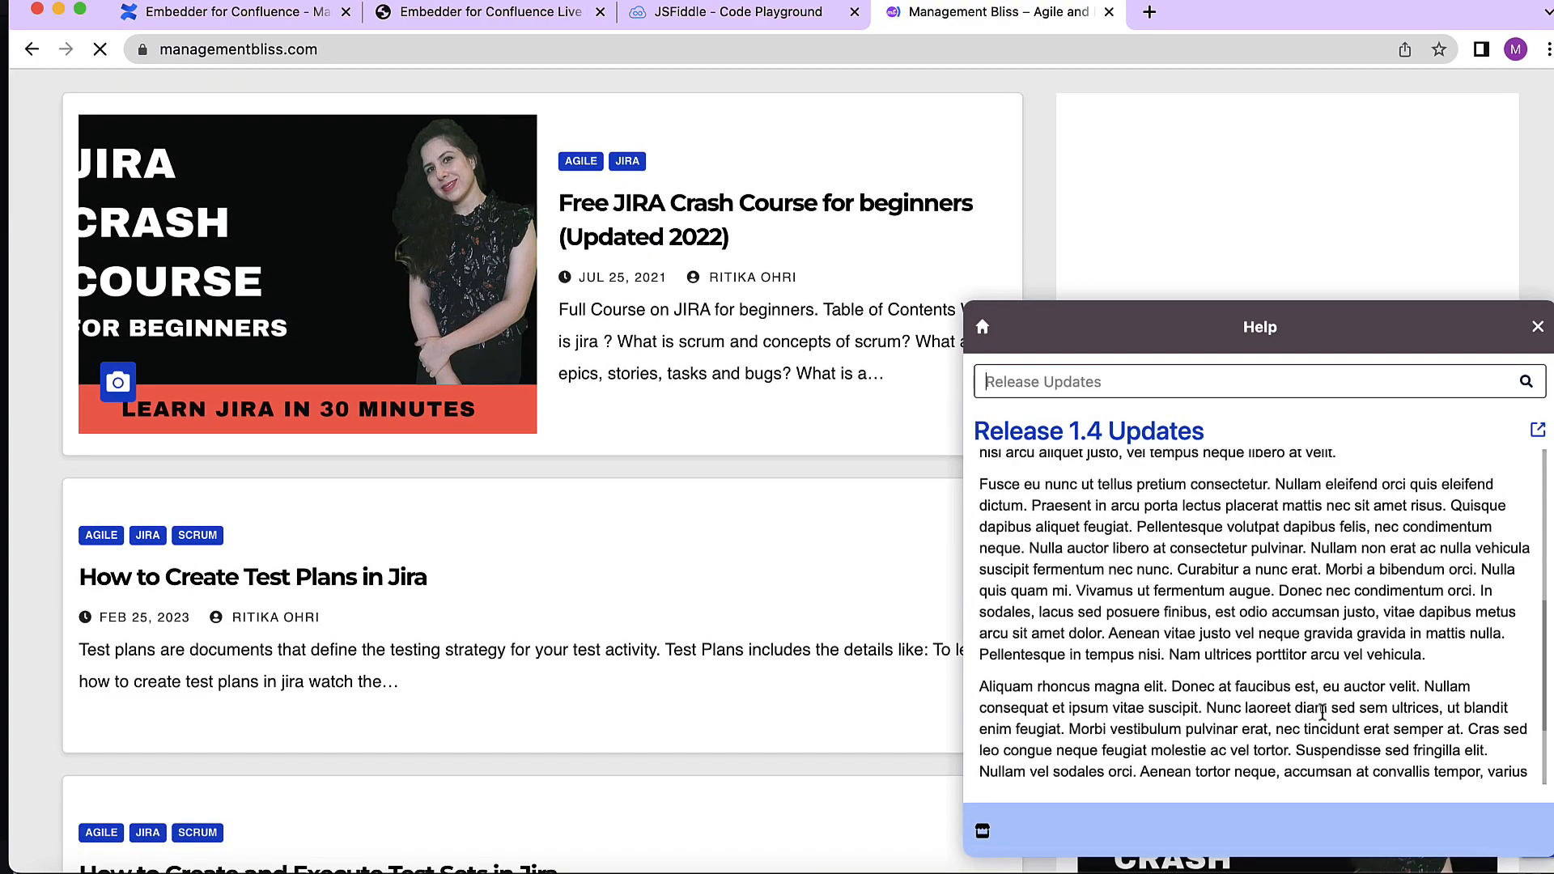
scroll(1322, 713, up, 10)
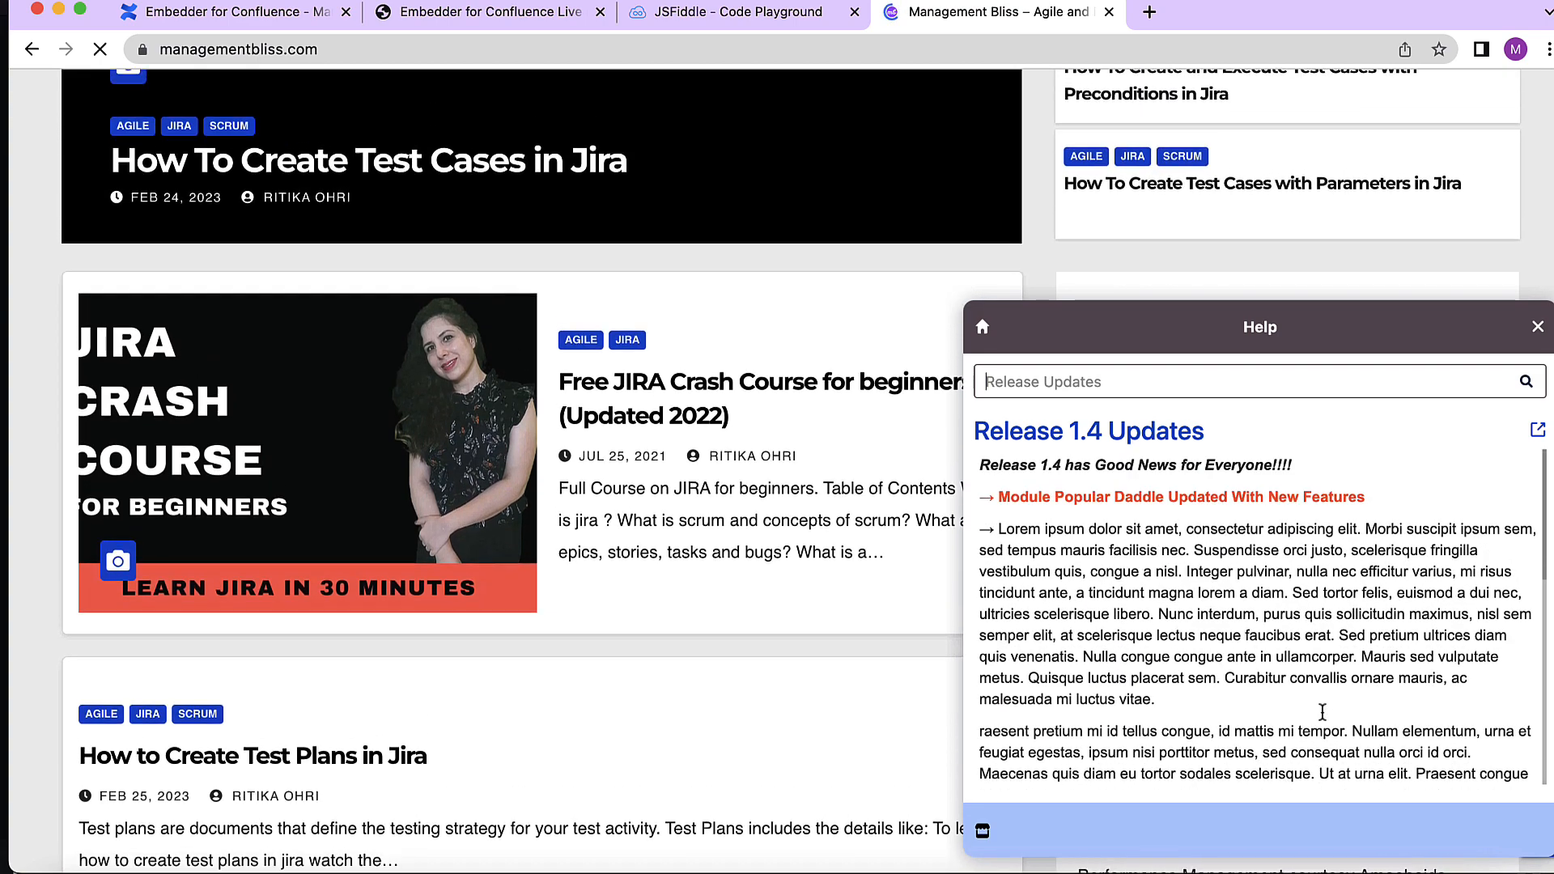
scroll(1322, 713, up, 3)
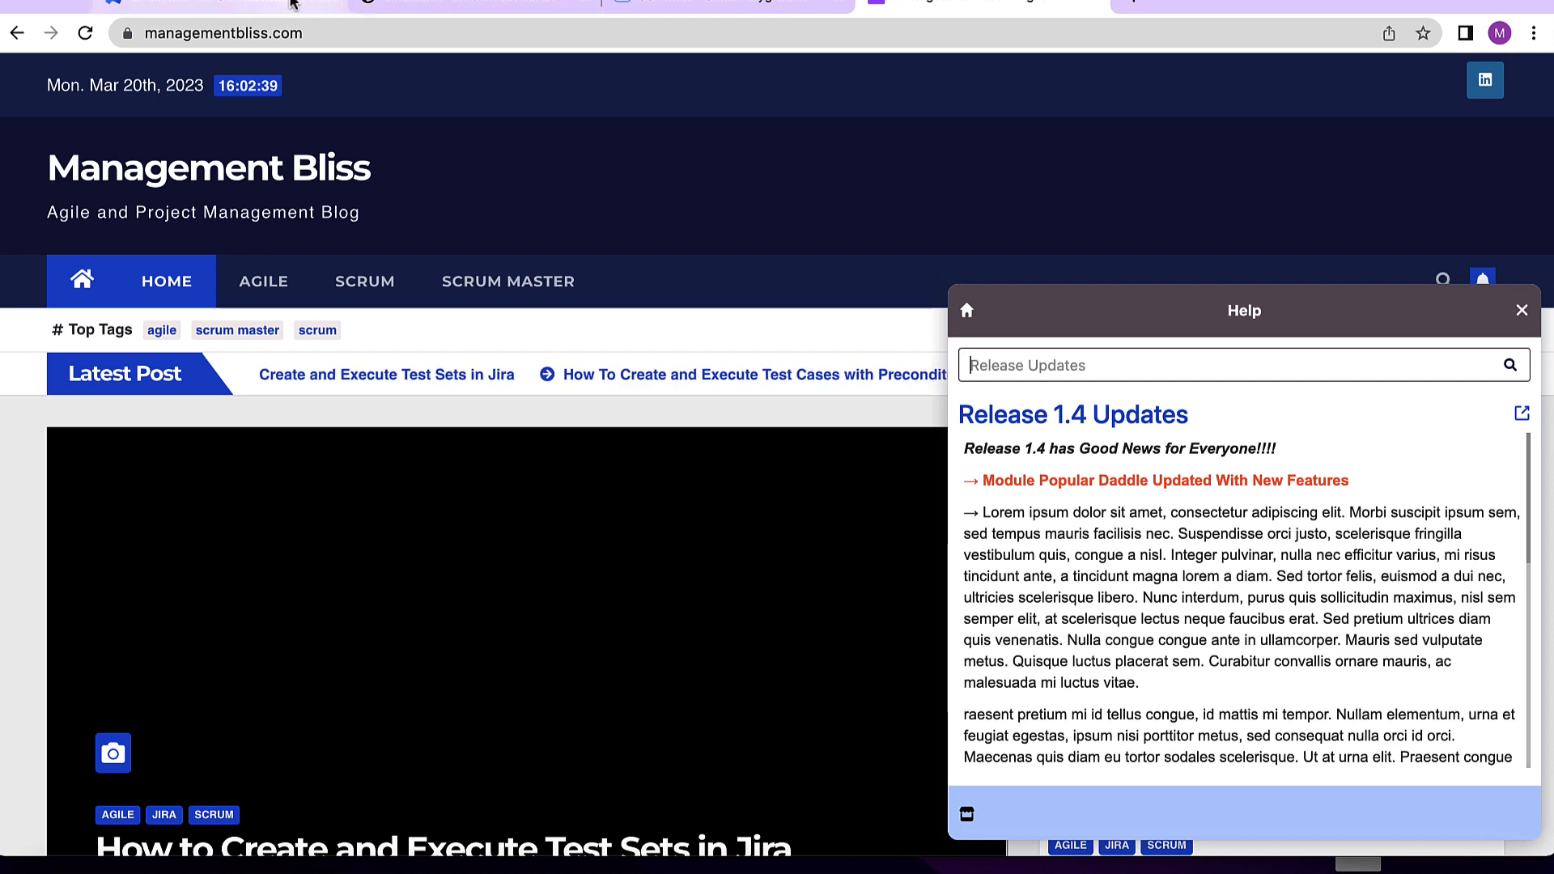
- Open the New Release Information widget for editing and scroll through its embed codes and look-and-feel settings
click(289, 4)
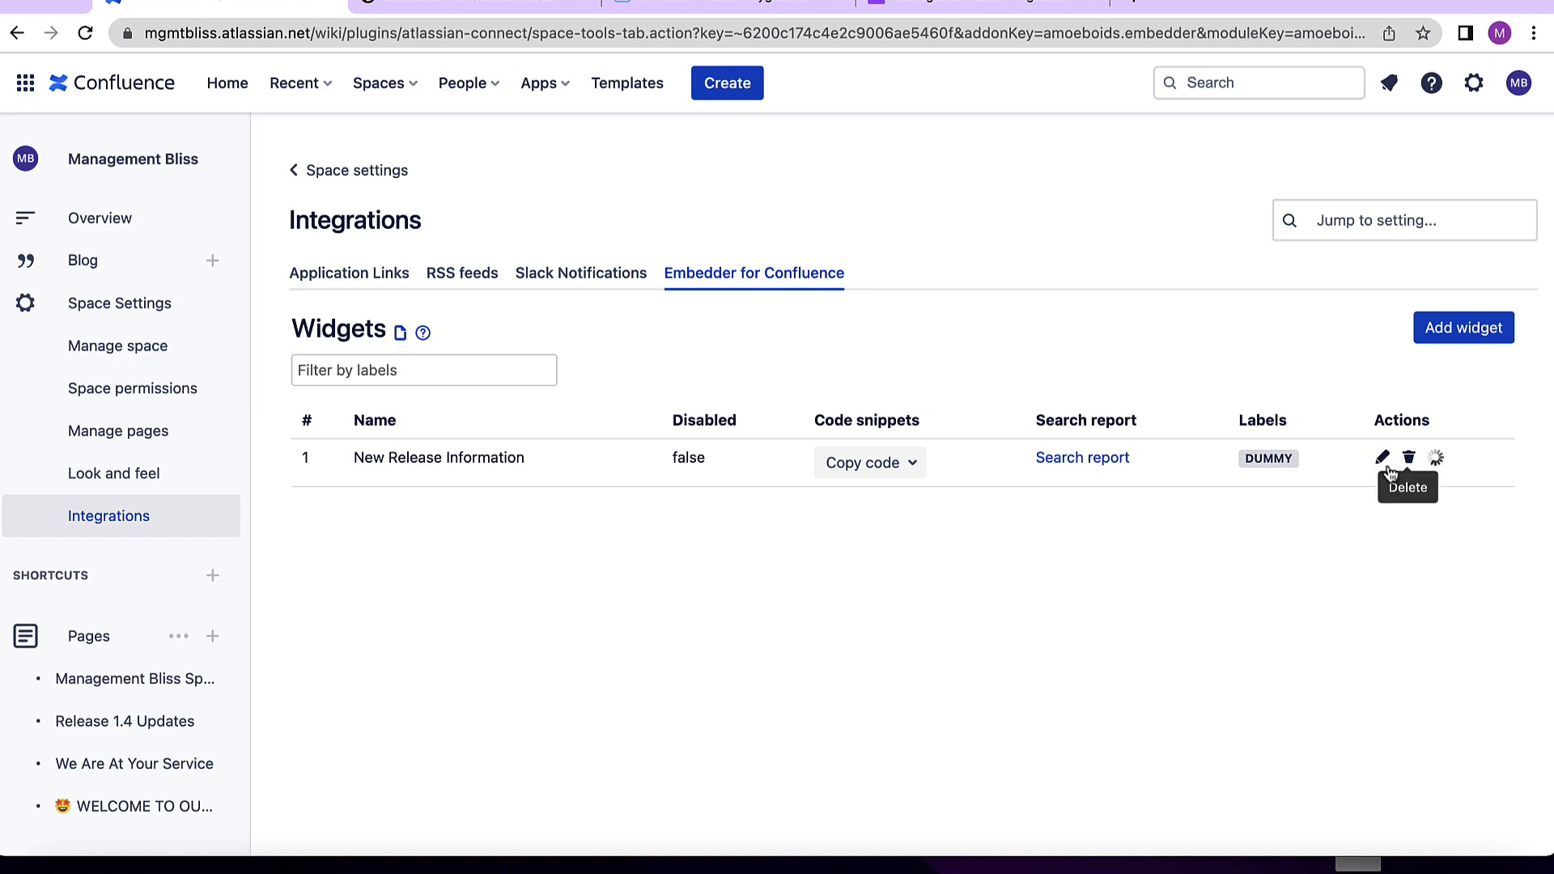
click(1404, 462)
scroll(677, 542, up, 4)
scroll(1085, 550, down, 1)
scroll(1101, 566, down, 3)
scroll(1044, 284, up, 1)
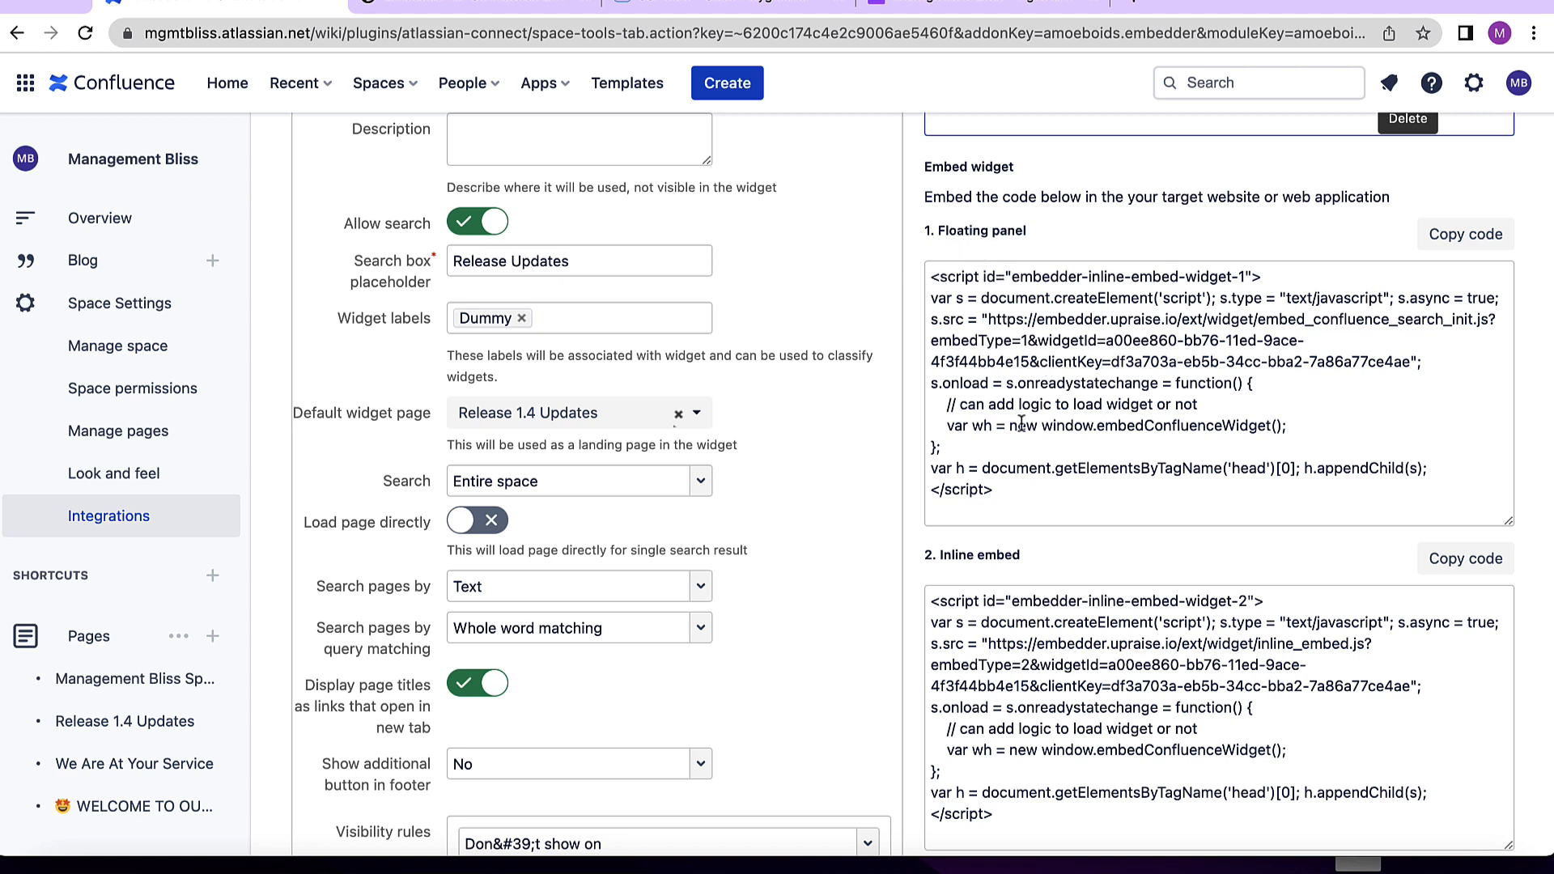
scroll(1053, 425, down, 3)
scroll(1058, 427, up, 1)
scroll(1058, 425, up, 2)
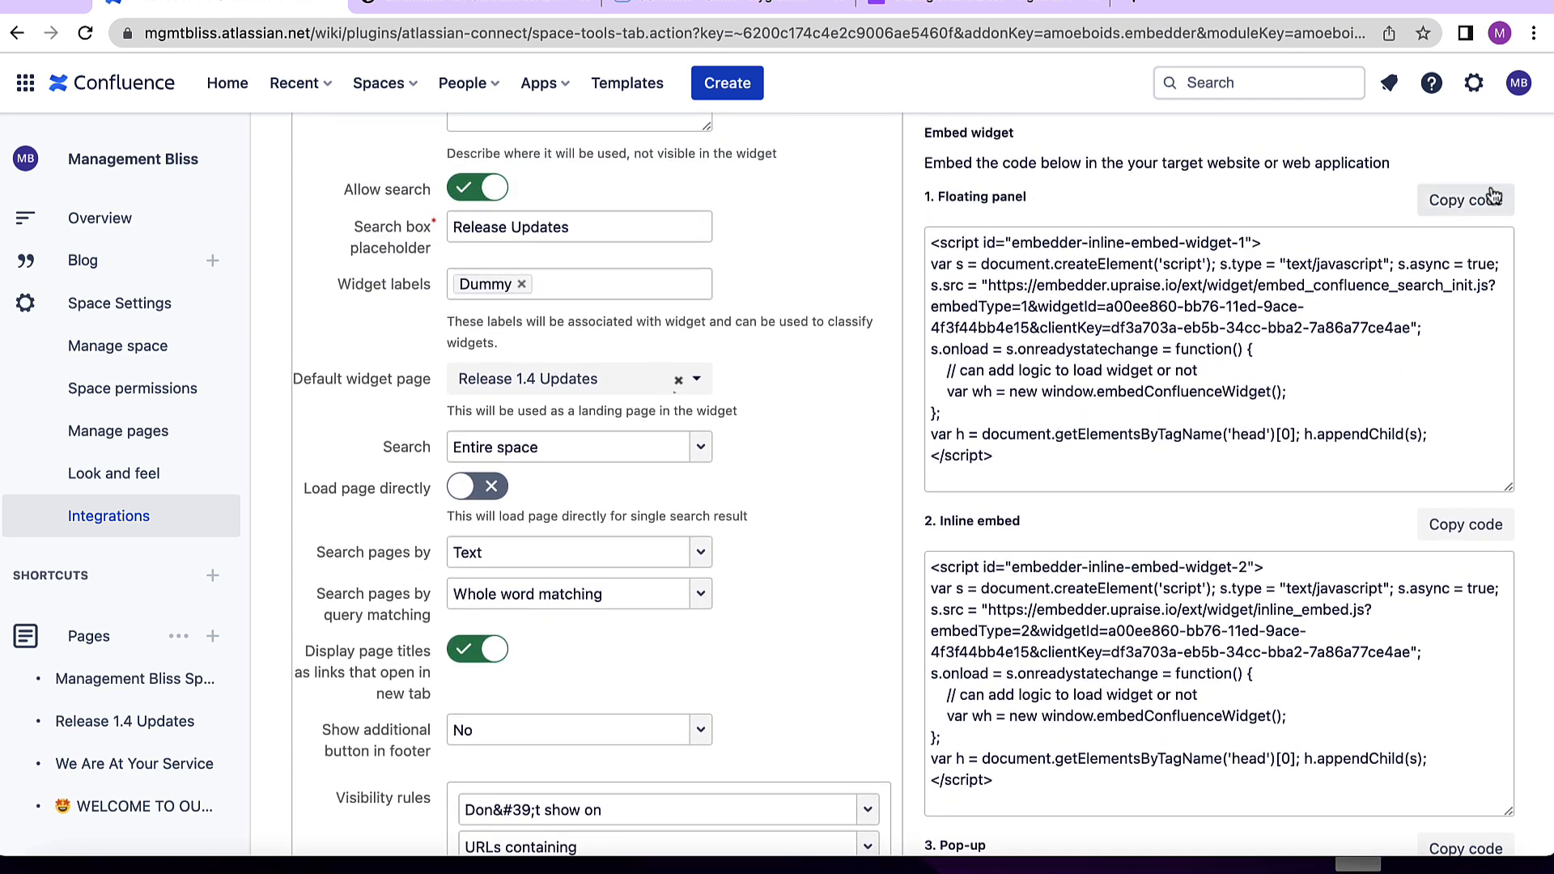
scroll(1437, 425, down, 2)
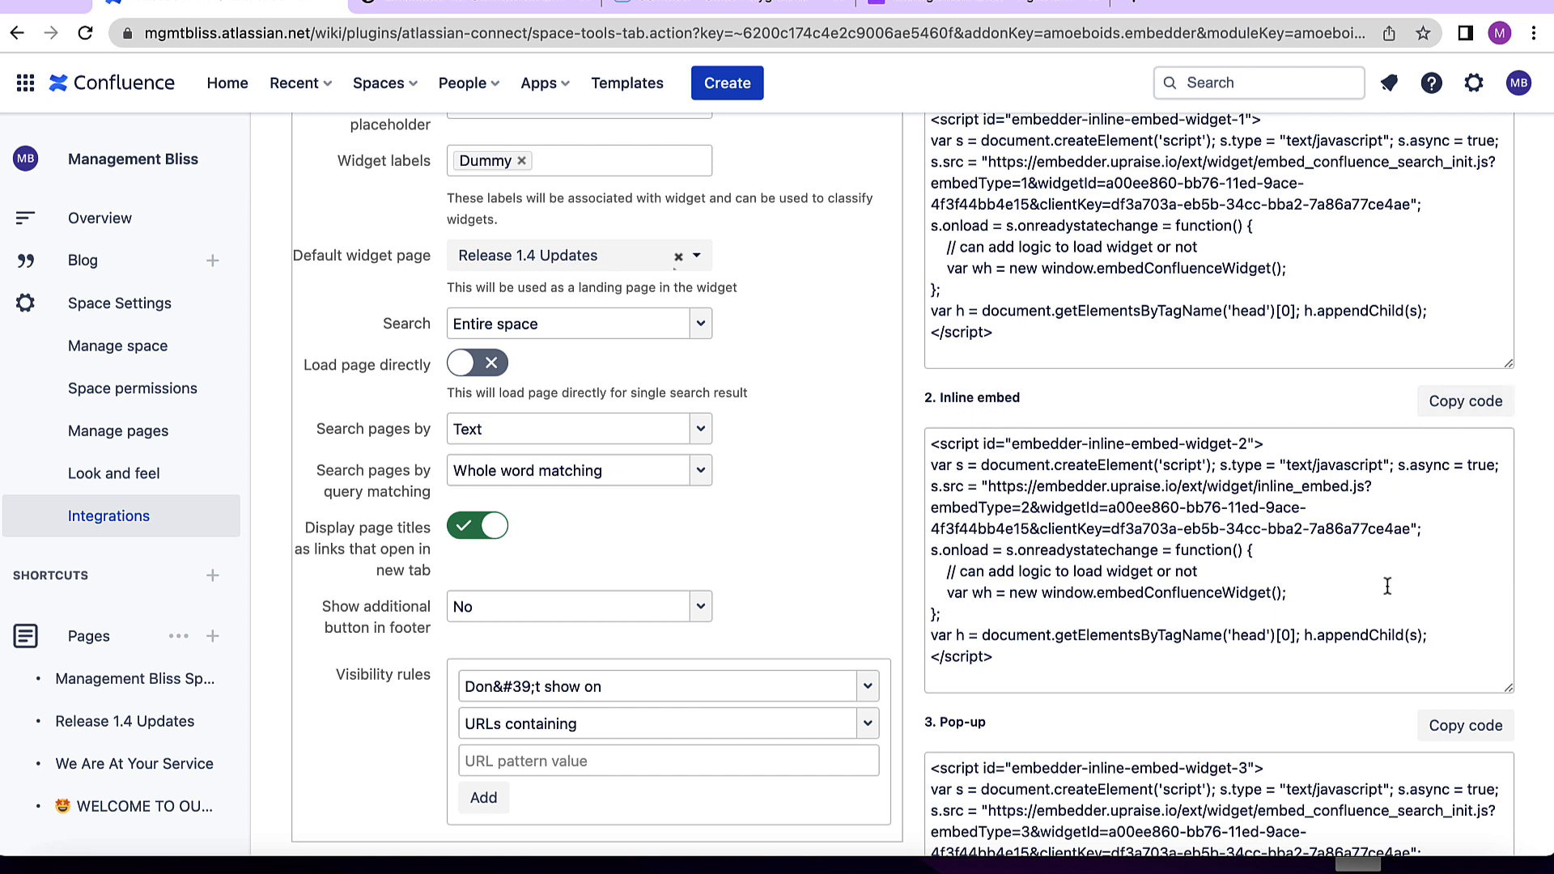
scroll(1388, 586, down, 1)
scroll(1387, 586, down, 5)
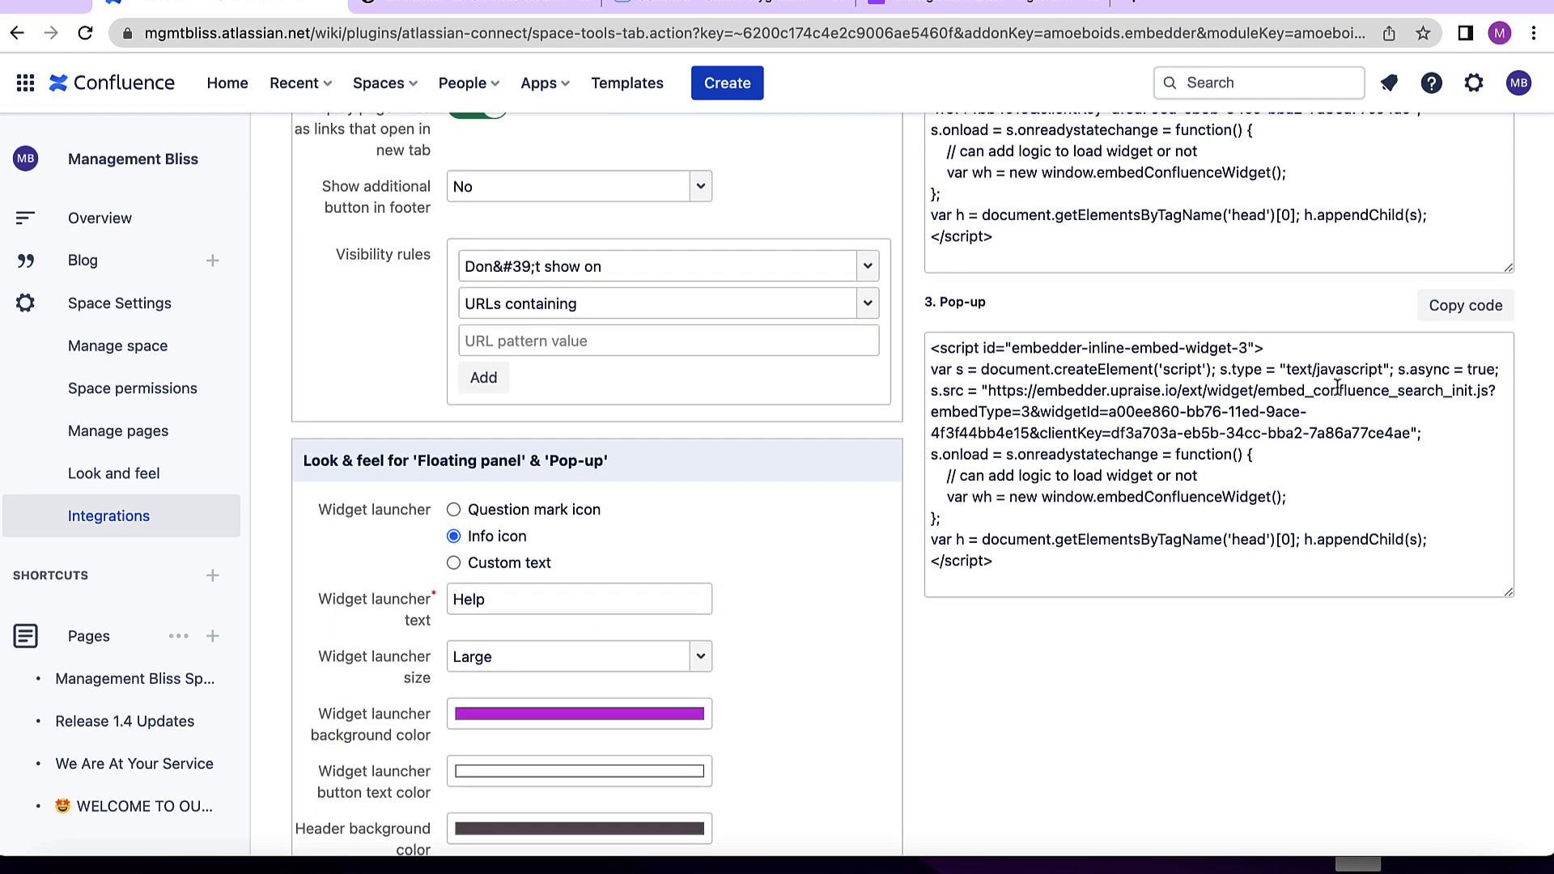
scroll(528, 418, up, 1)
scroll(528, 418, down, 3)
scroll(531, 427, down, 1)
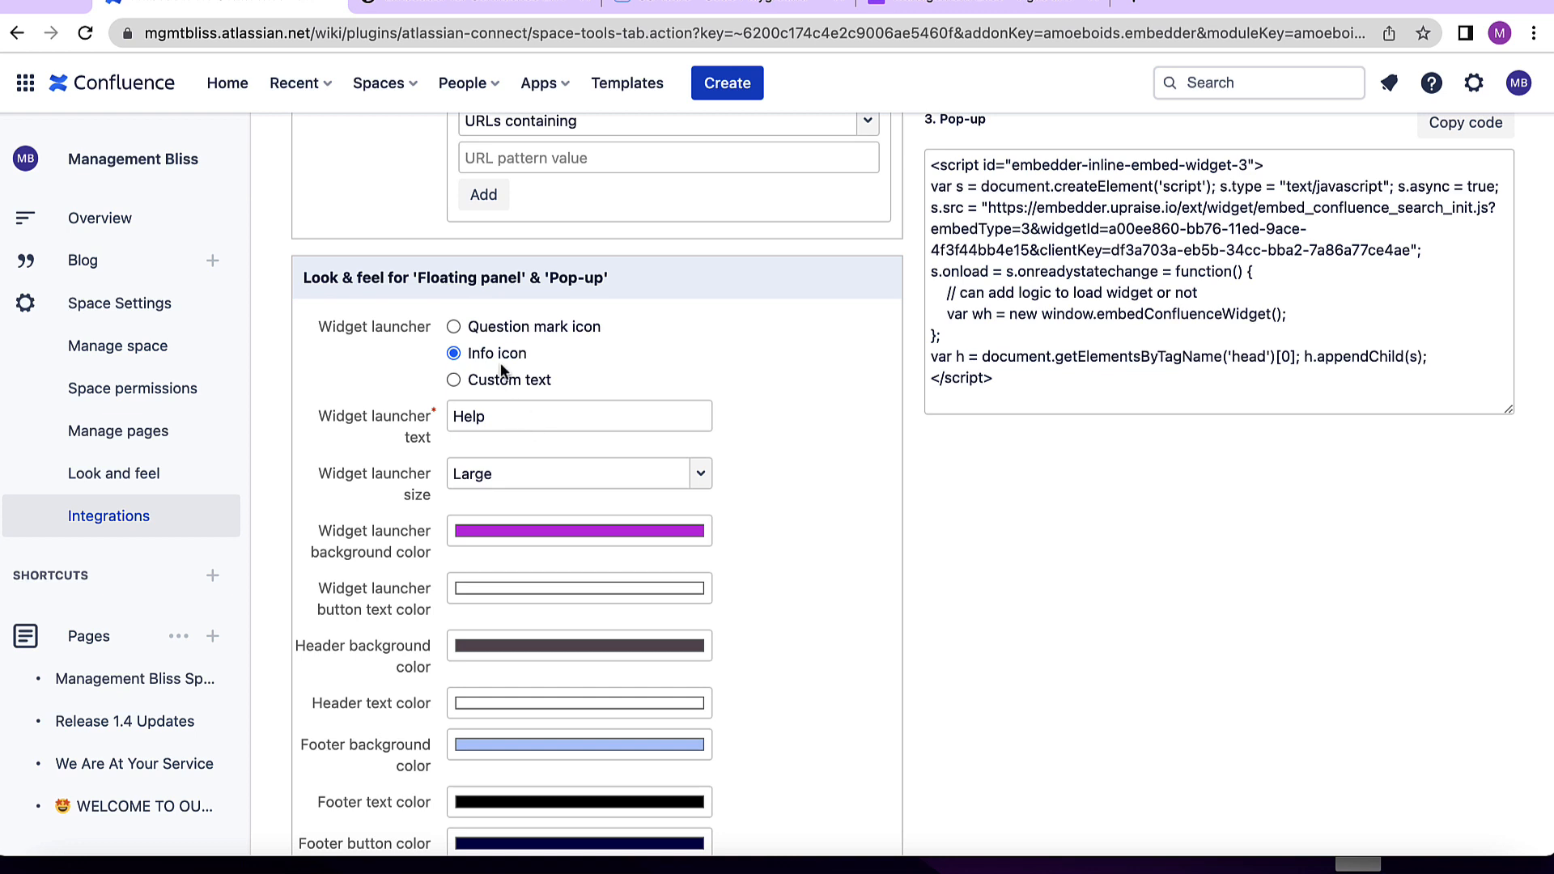
- Set the widget launcher to the question mark icon
click(454, 327)
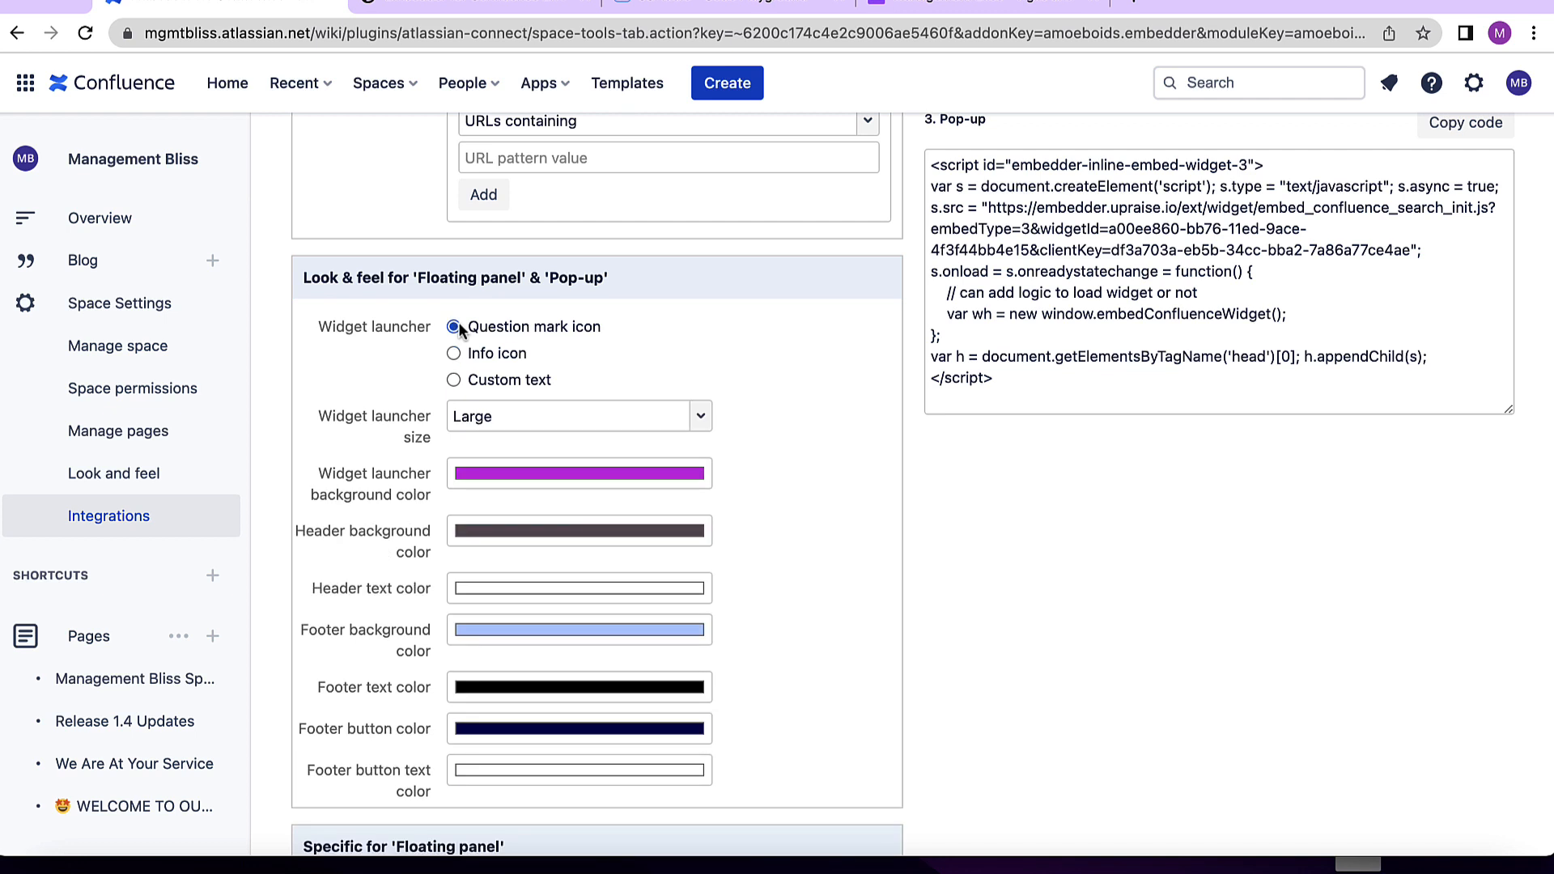
click(496, 381)
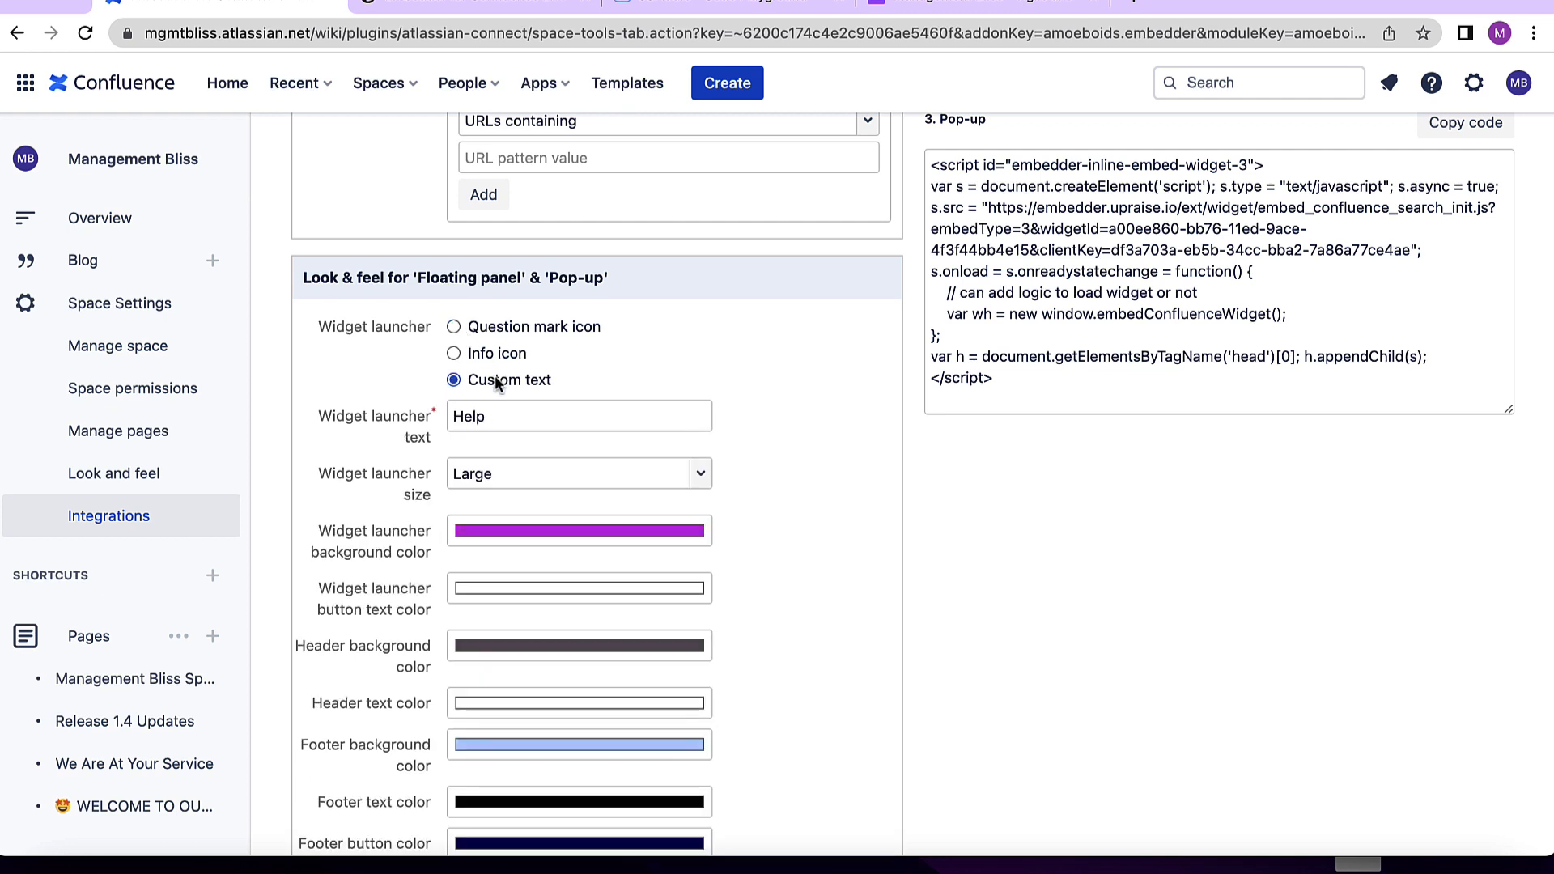
click(488, 330)
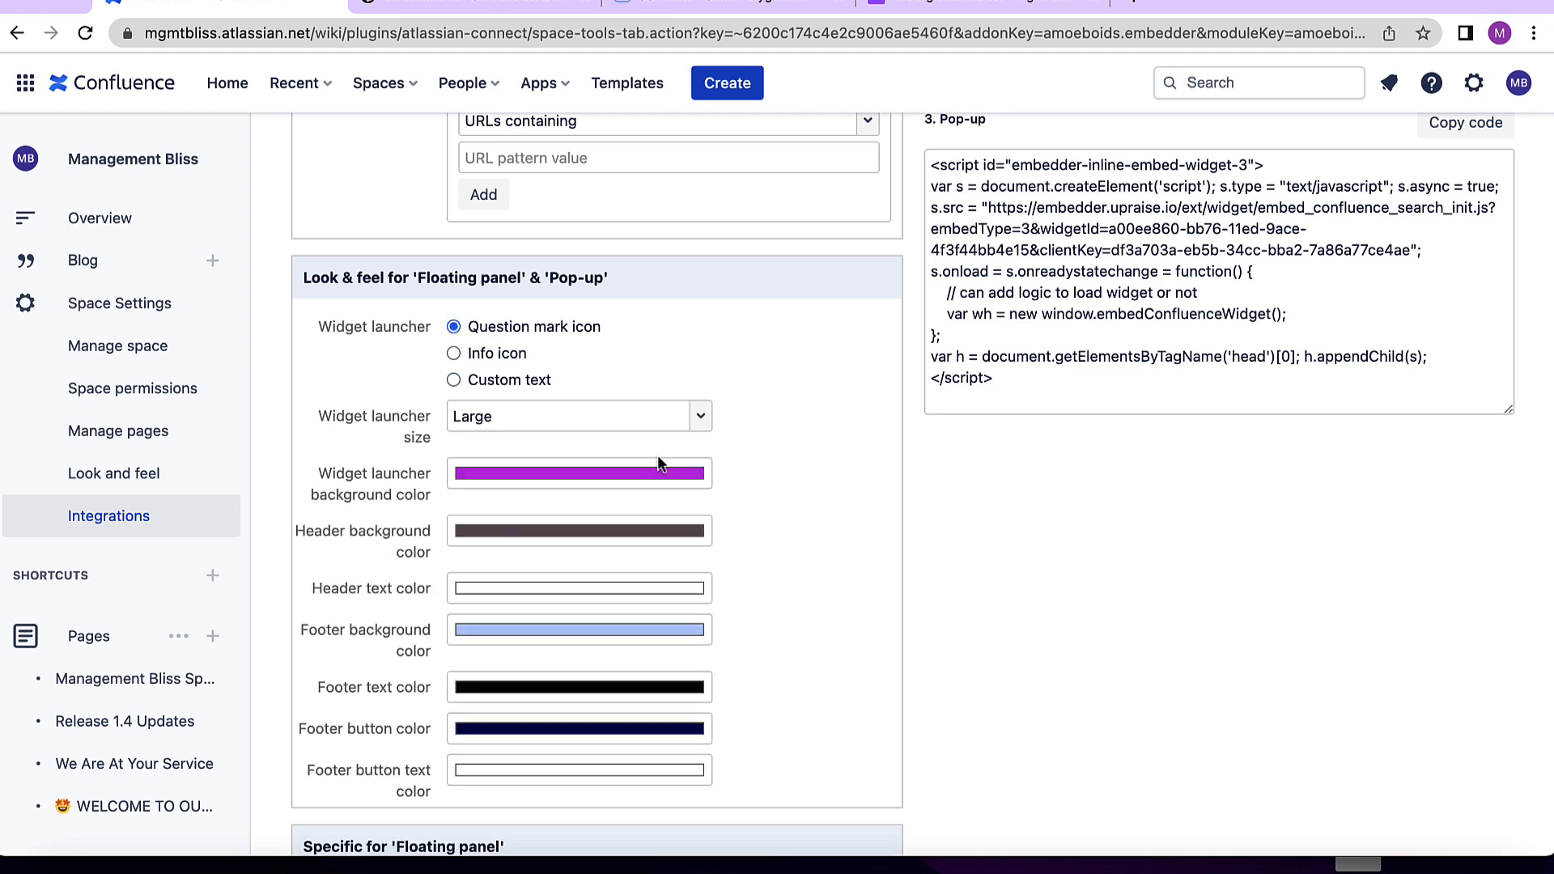
- Set the widget launcher size to Small
scroll(657, 455, down, 2)
scroll(728, 340, up, 1)
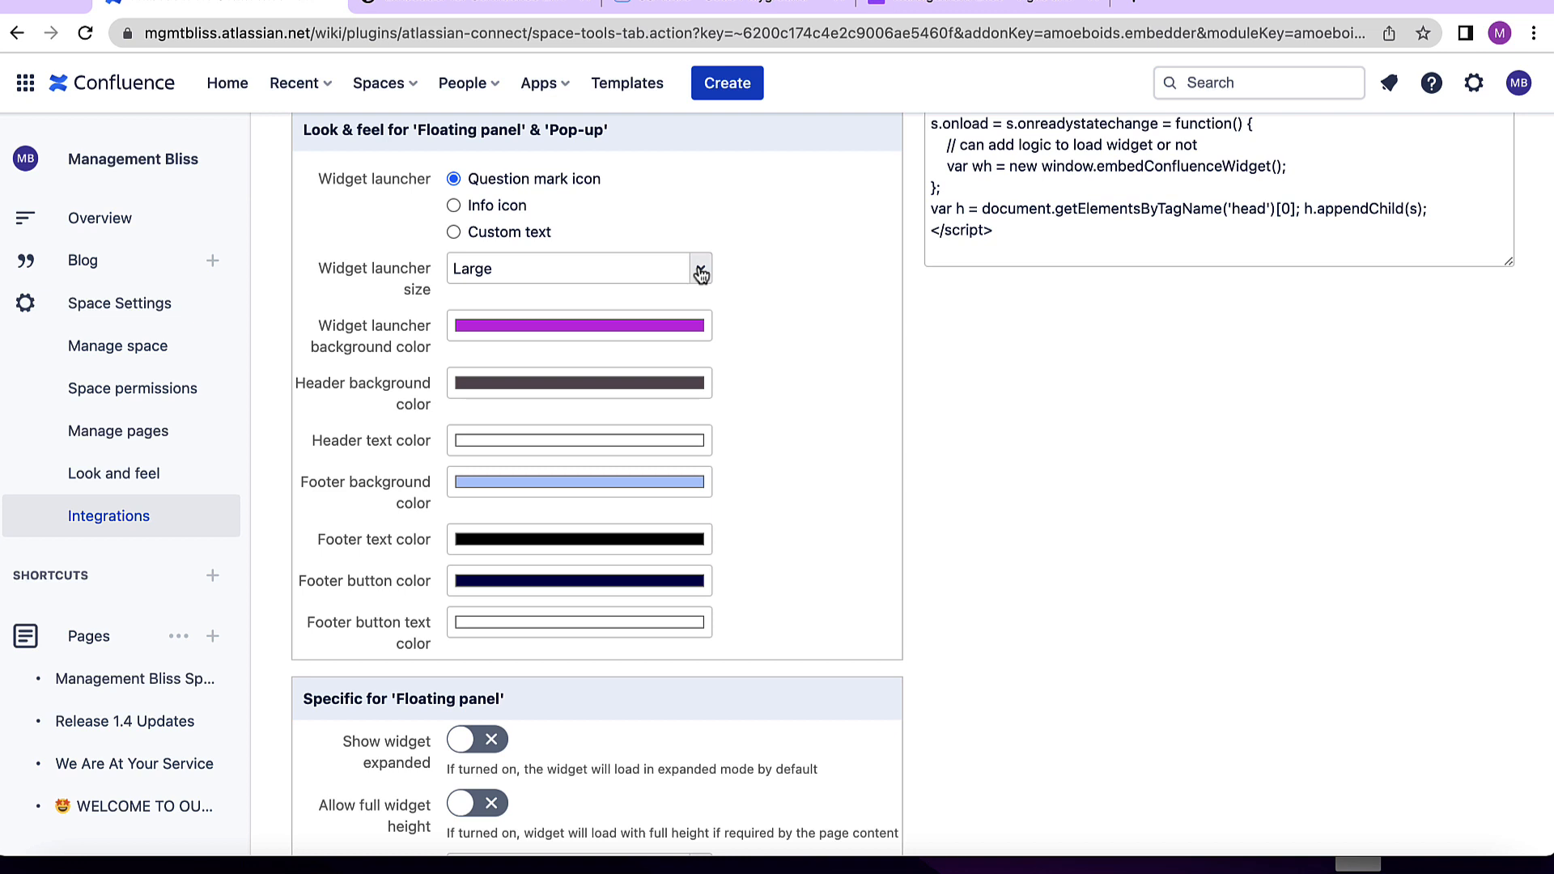
scroll(701, 275, down, 1)
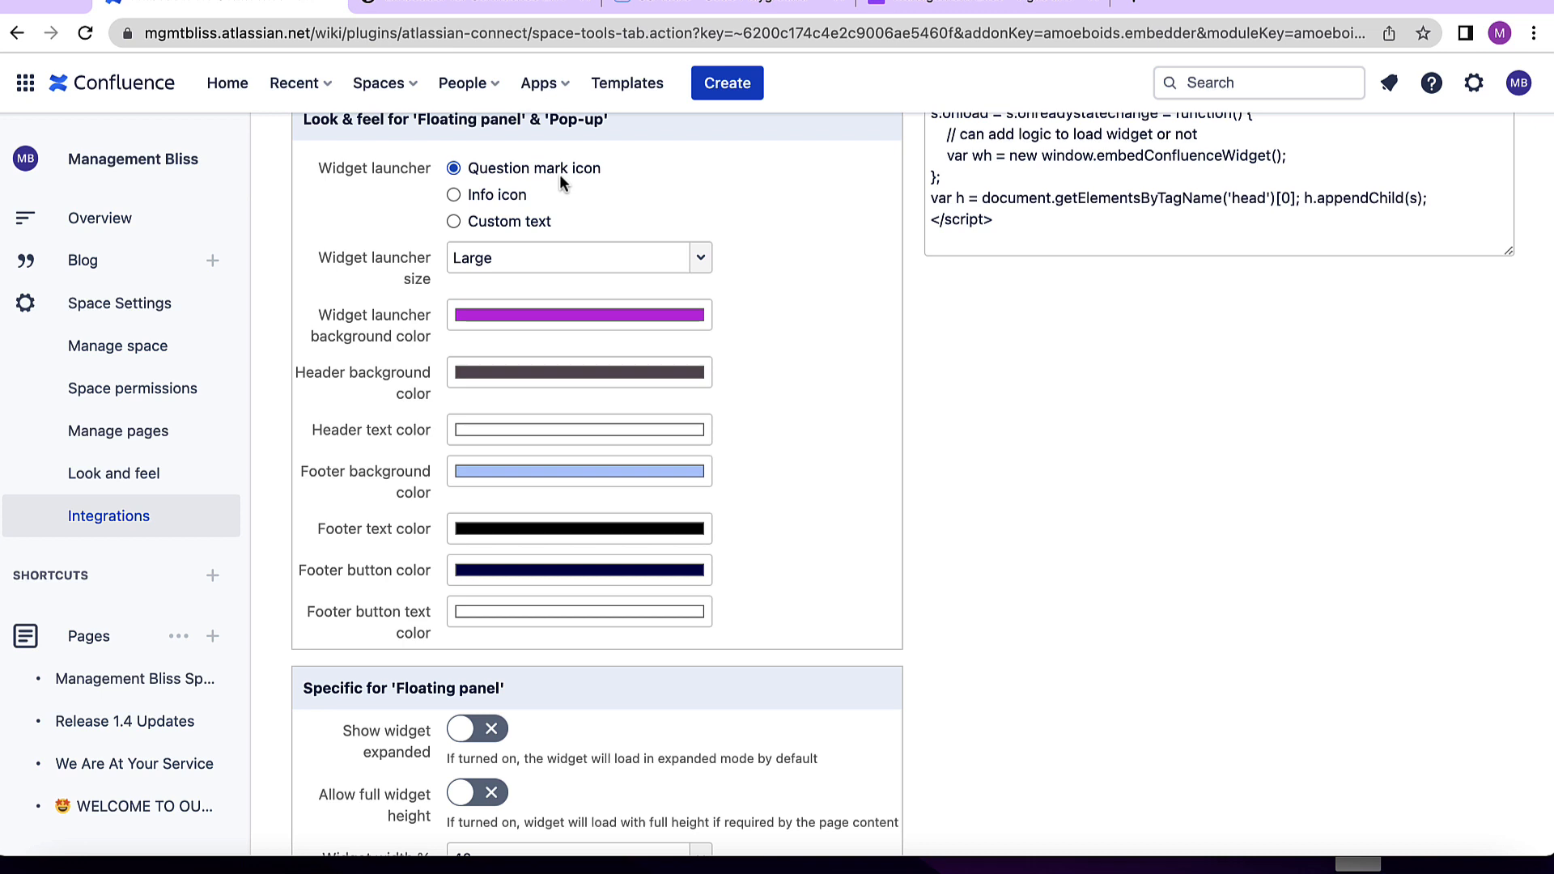
click(606, 257)
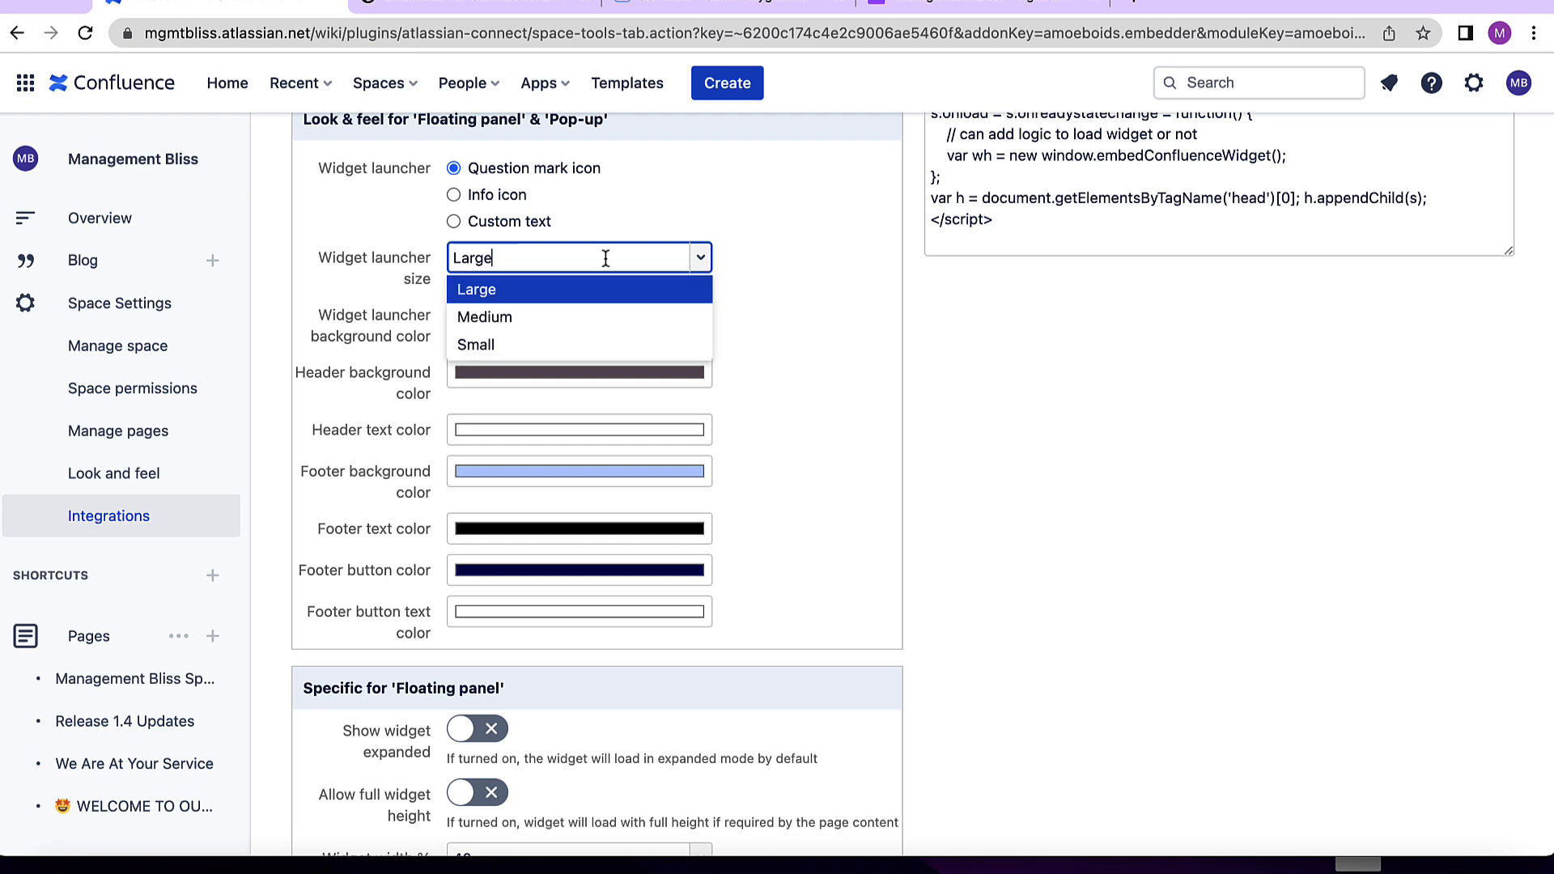
click(547, 353)
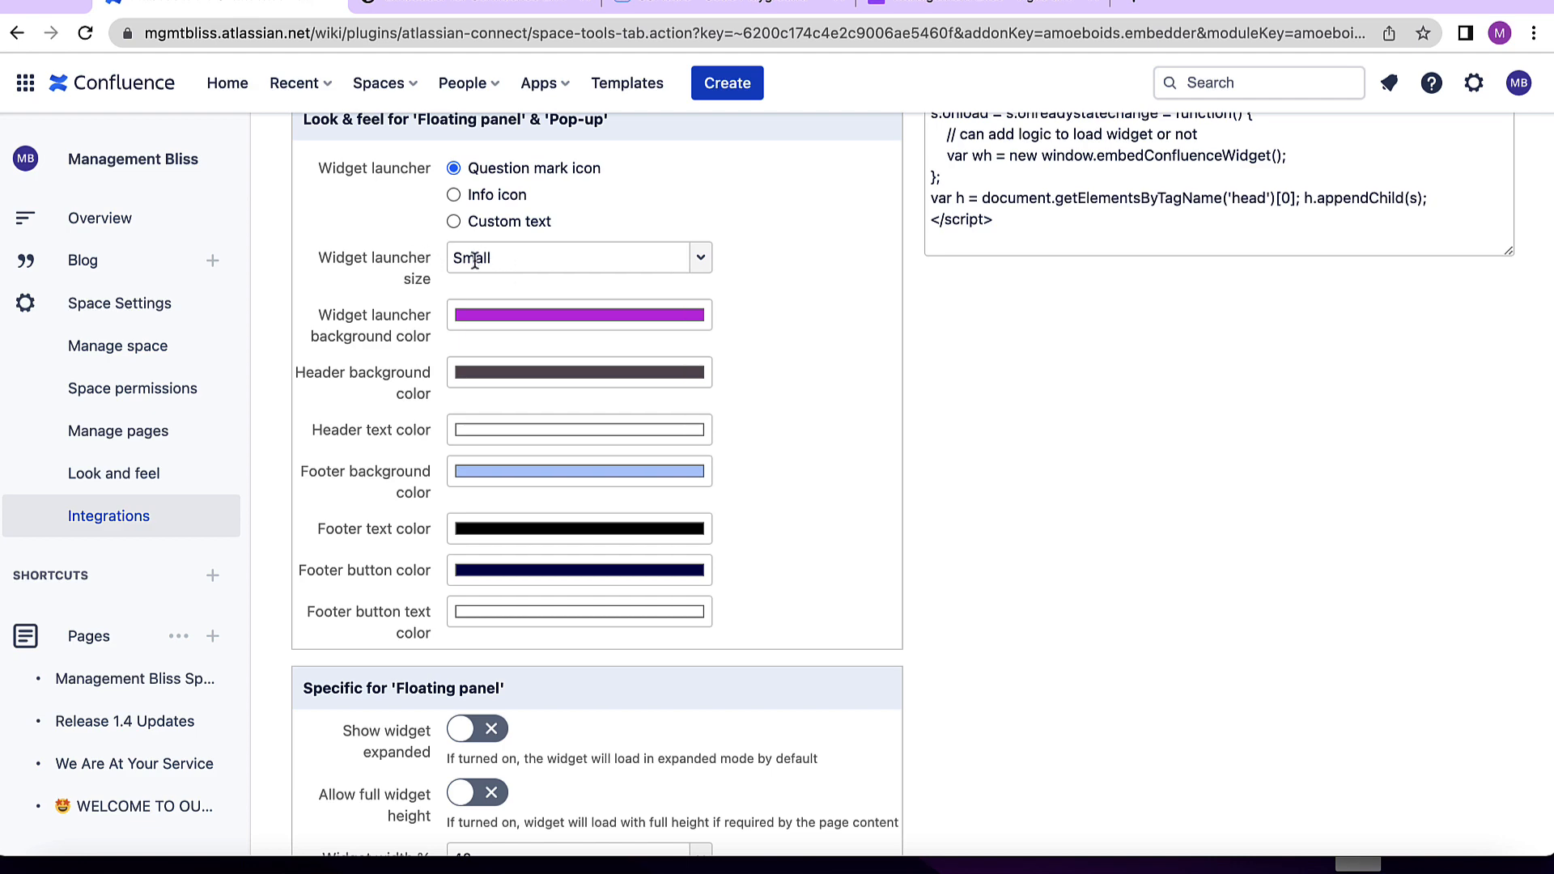
- Set the footer text color to red
scroll(837, 416, down, 5)
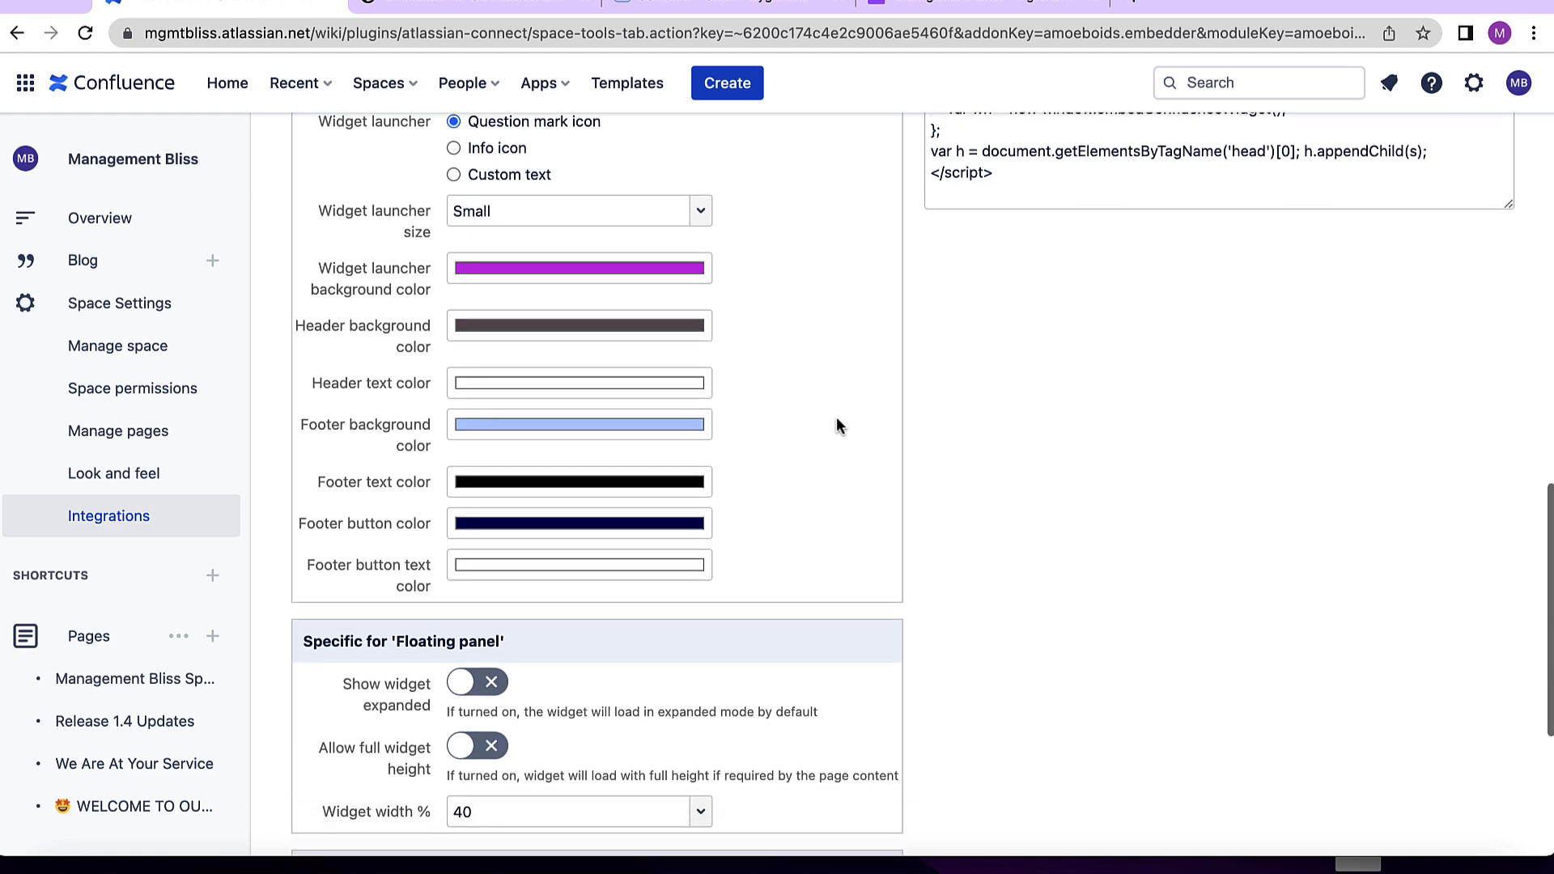
scroll(837, 417, up, 3)
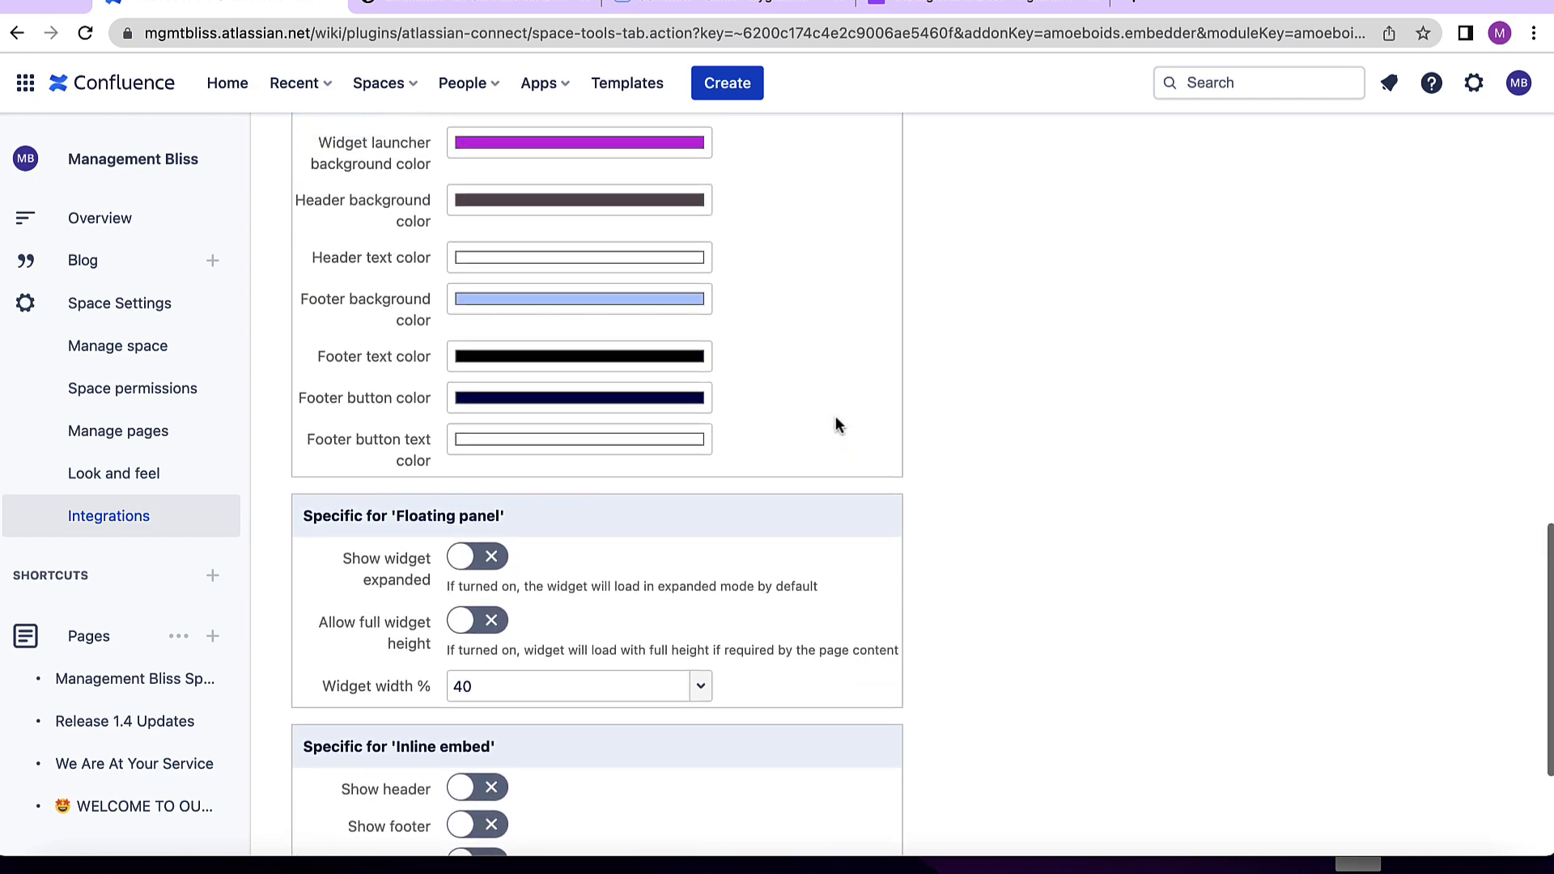
click(639, 357)
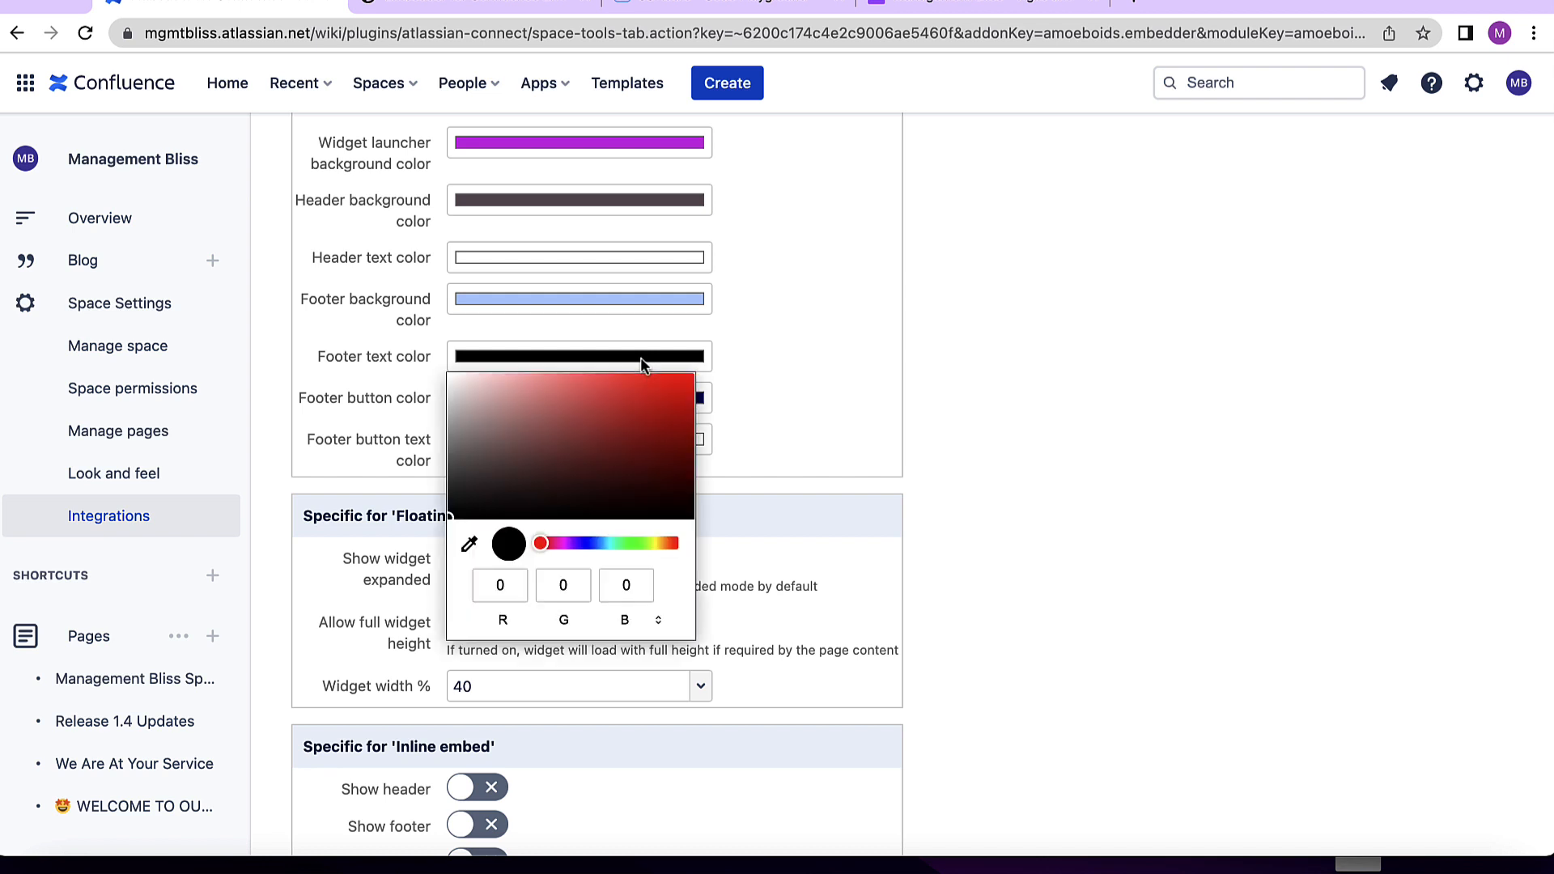
click(683, 390)
click(767, 396)
- Open the footer button color picker, then save the widget settings
click(614, 395)
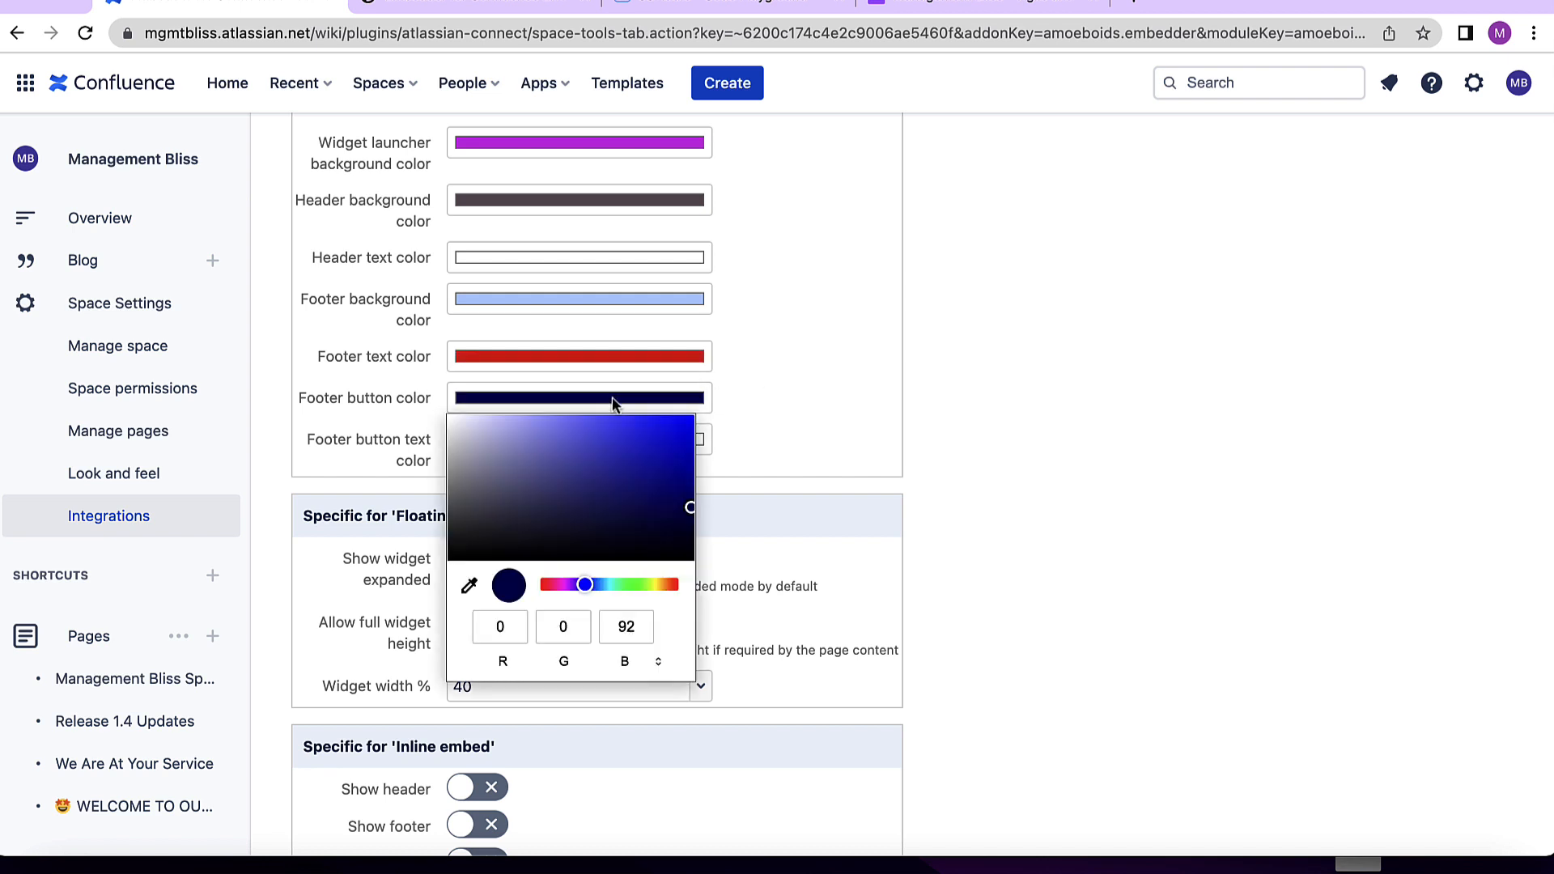
scroll(615, 405, down, 3)
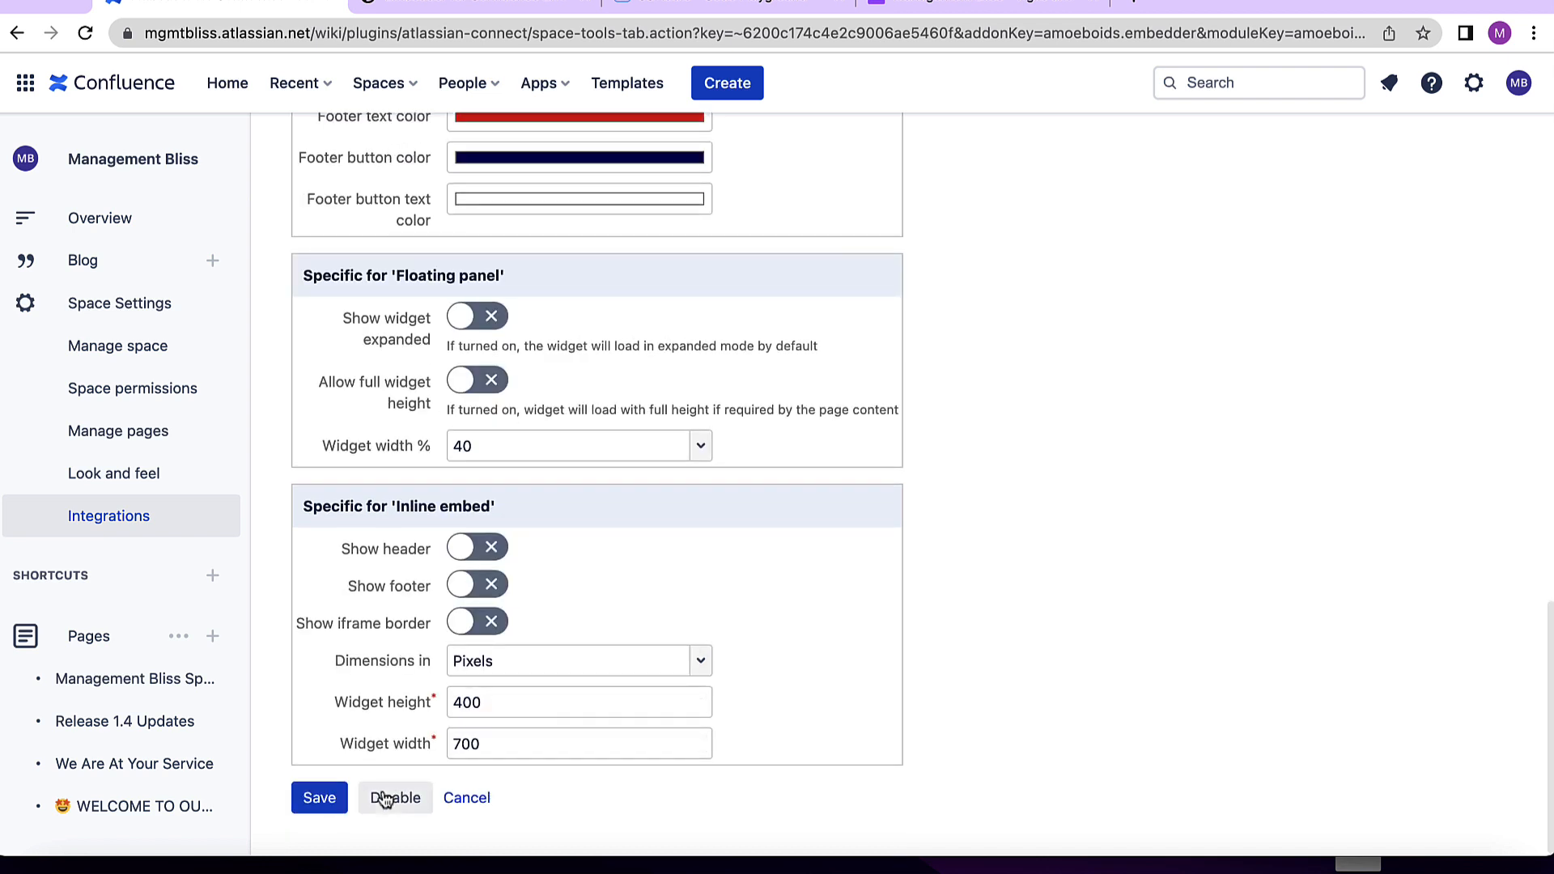
click(319, 798)
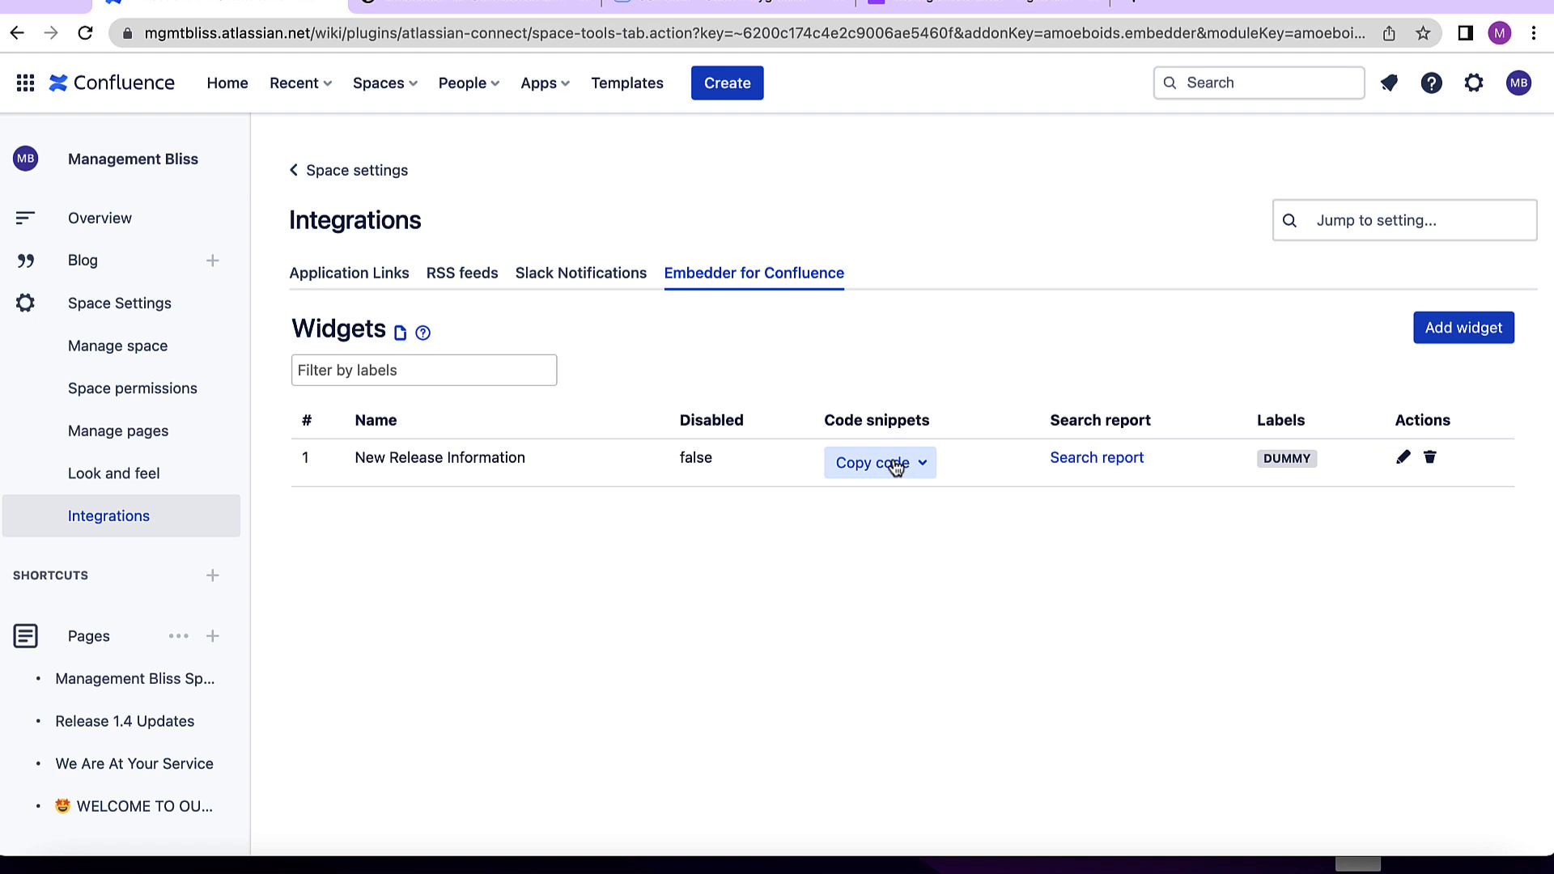
- Copy the widget's Pop-up embed code
click(895, 468)
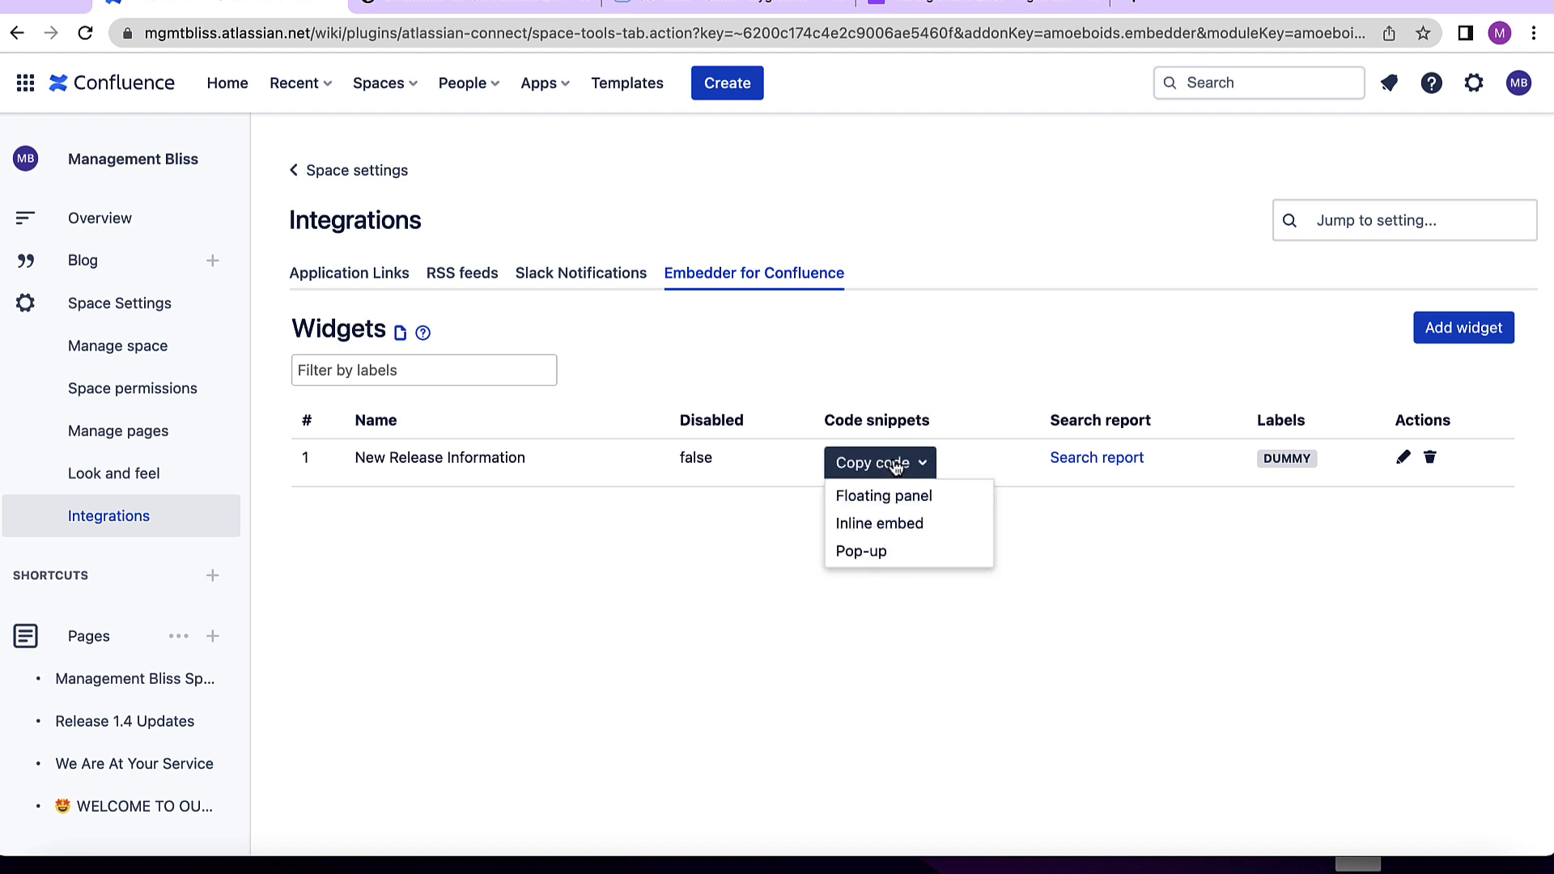
click(886, 553)
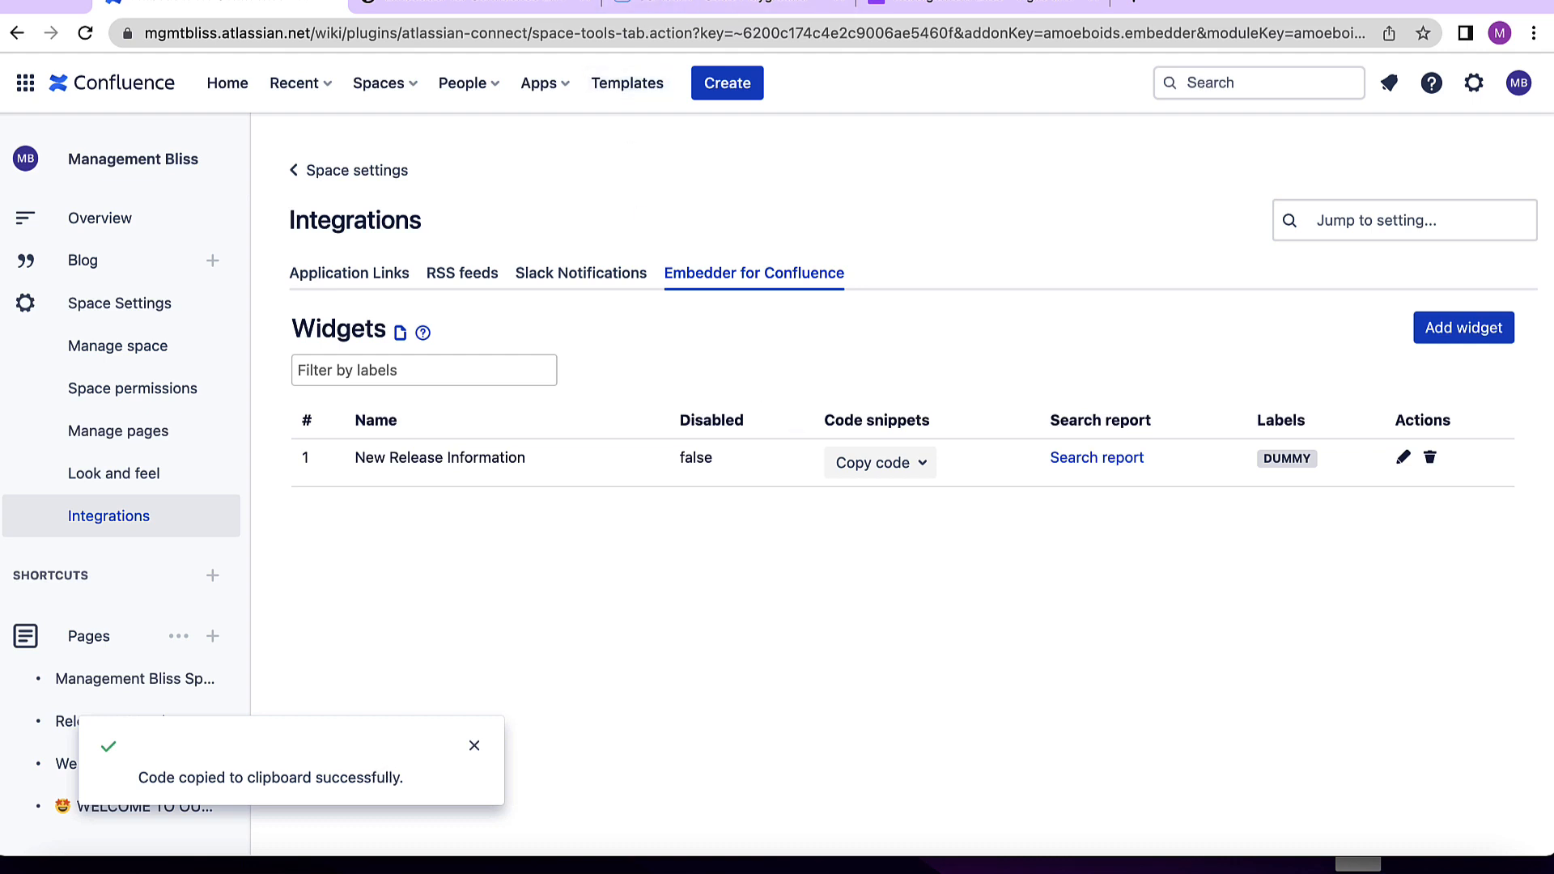
- Paste the Pop-up code into the jsfiddle HTML pane and run it
click(660, 6)
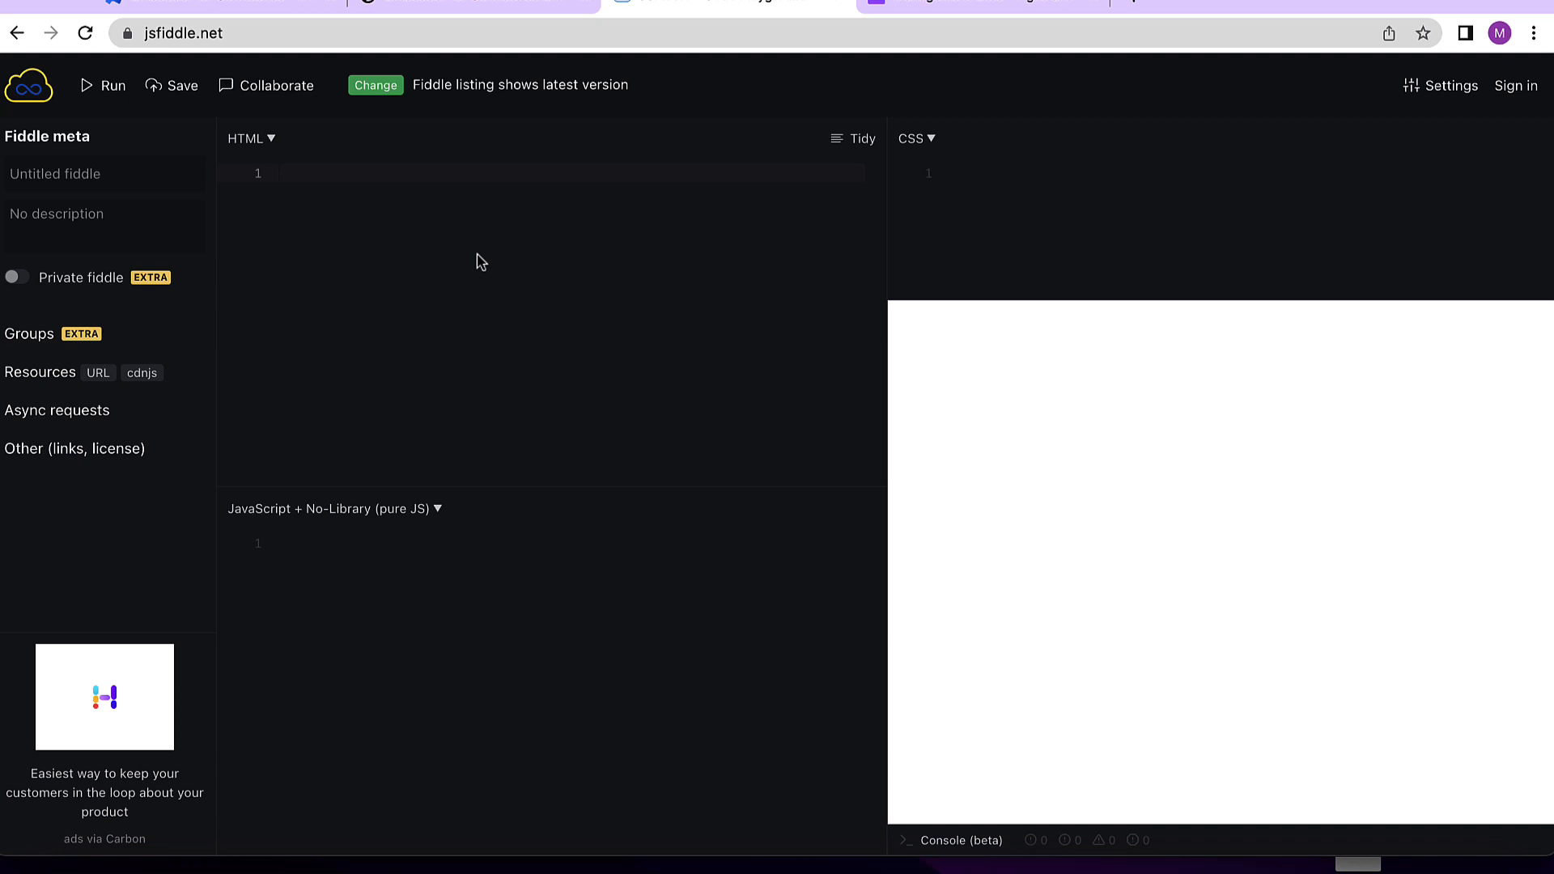
key(super+v)
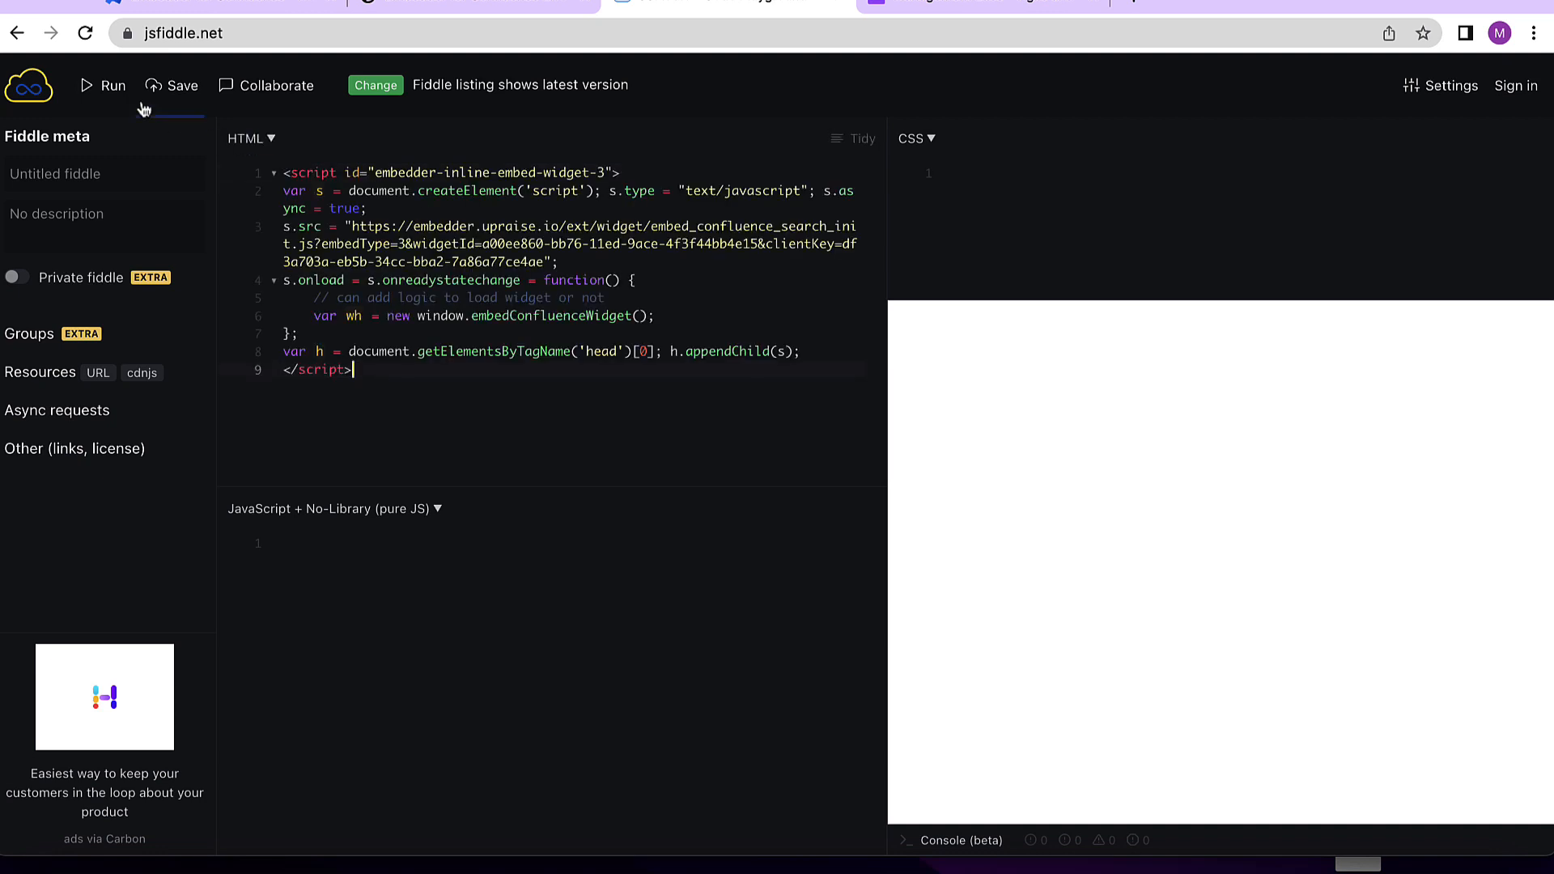
click(110, 93)
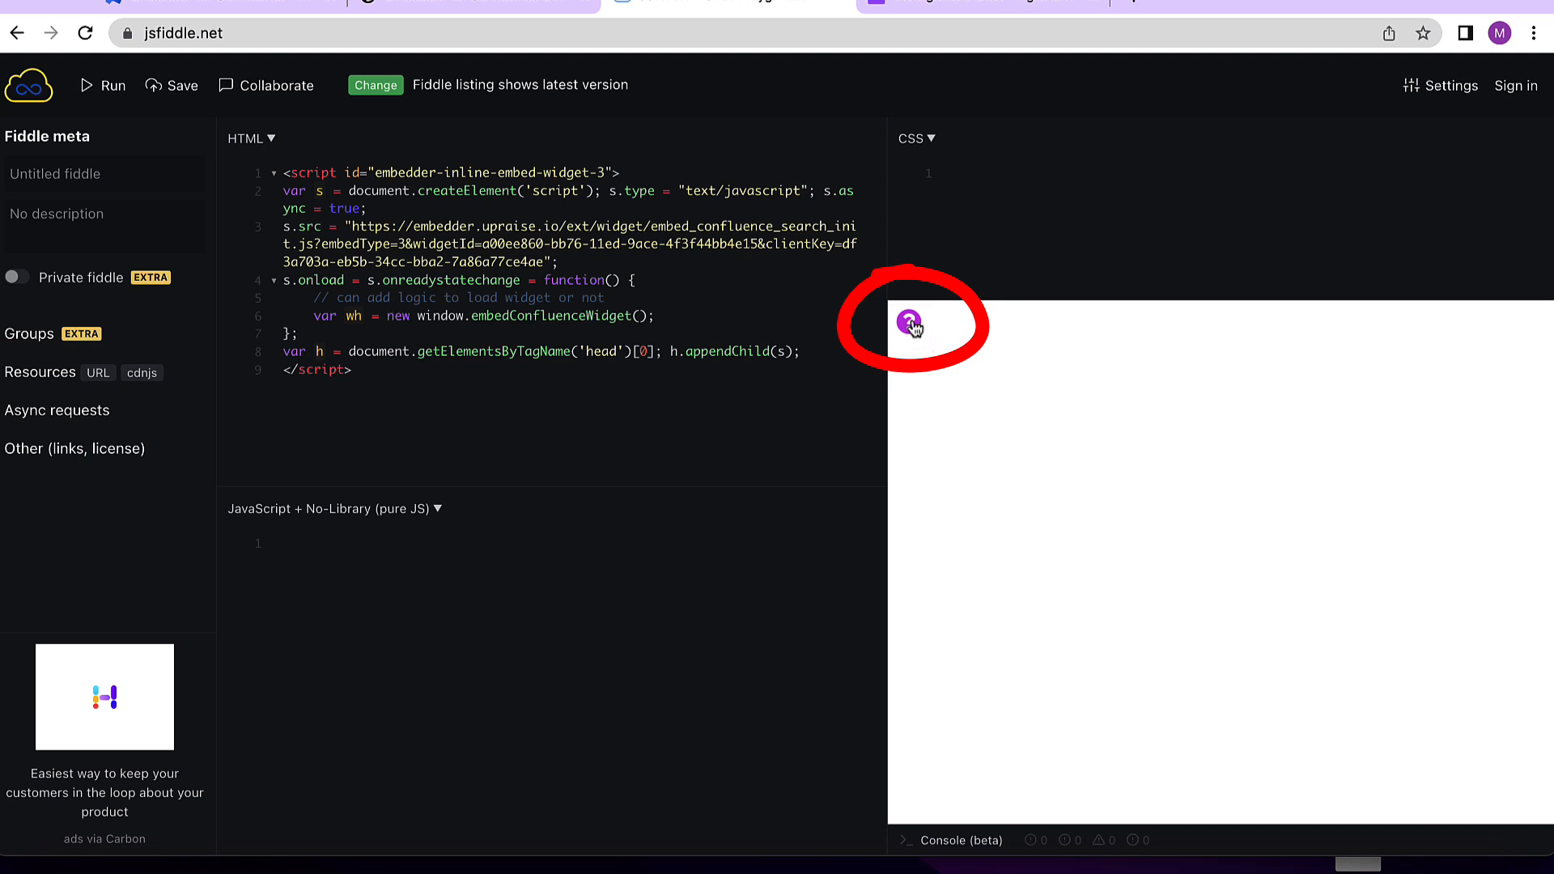
- Open the question mark launcher in the preview to view the help widget
click(910, 324)
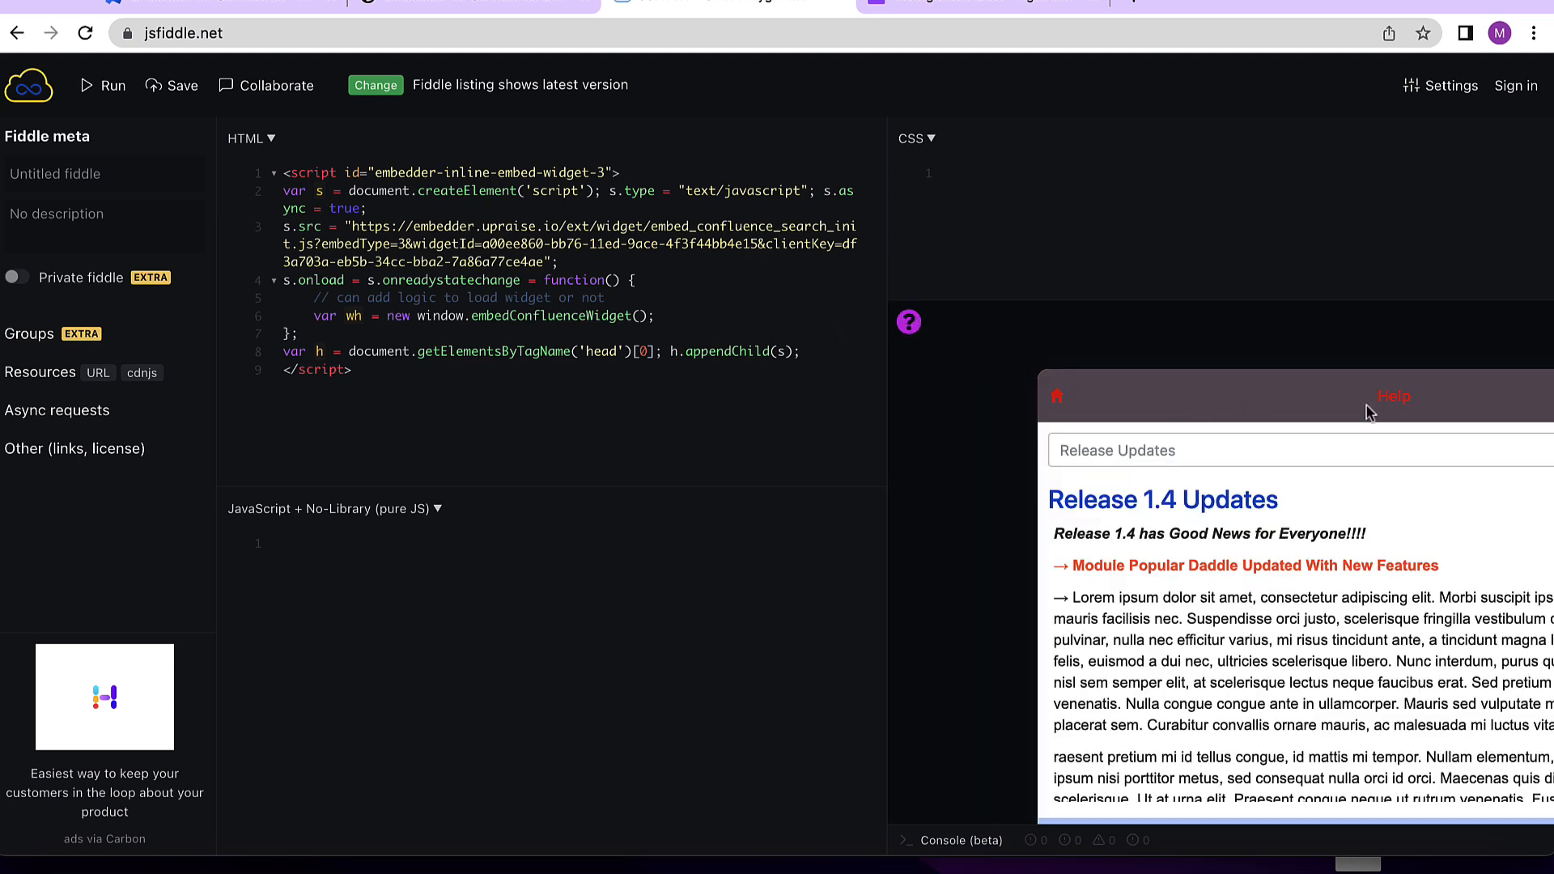
mouse_move(1376, 397)
mouse_down()
mouse_move(1426, 398)
mouse_move(1392, 410)
mouse_up()
- Open the New Release Information widget for editing and set the widget launcher to Custom text
click(249, 6)
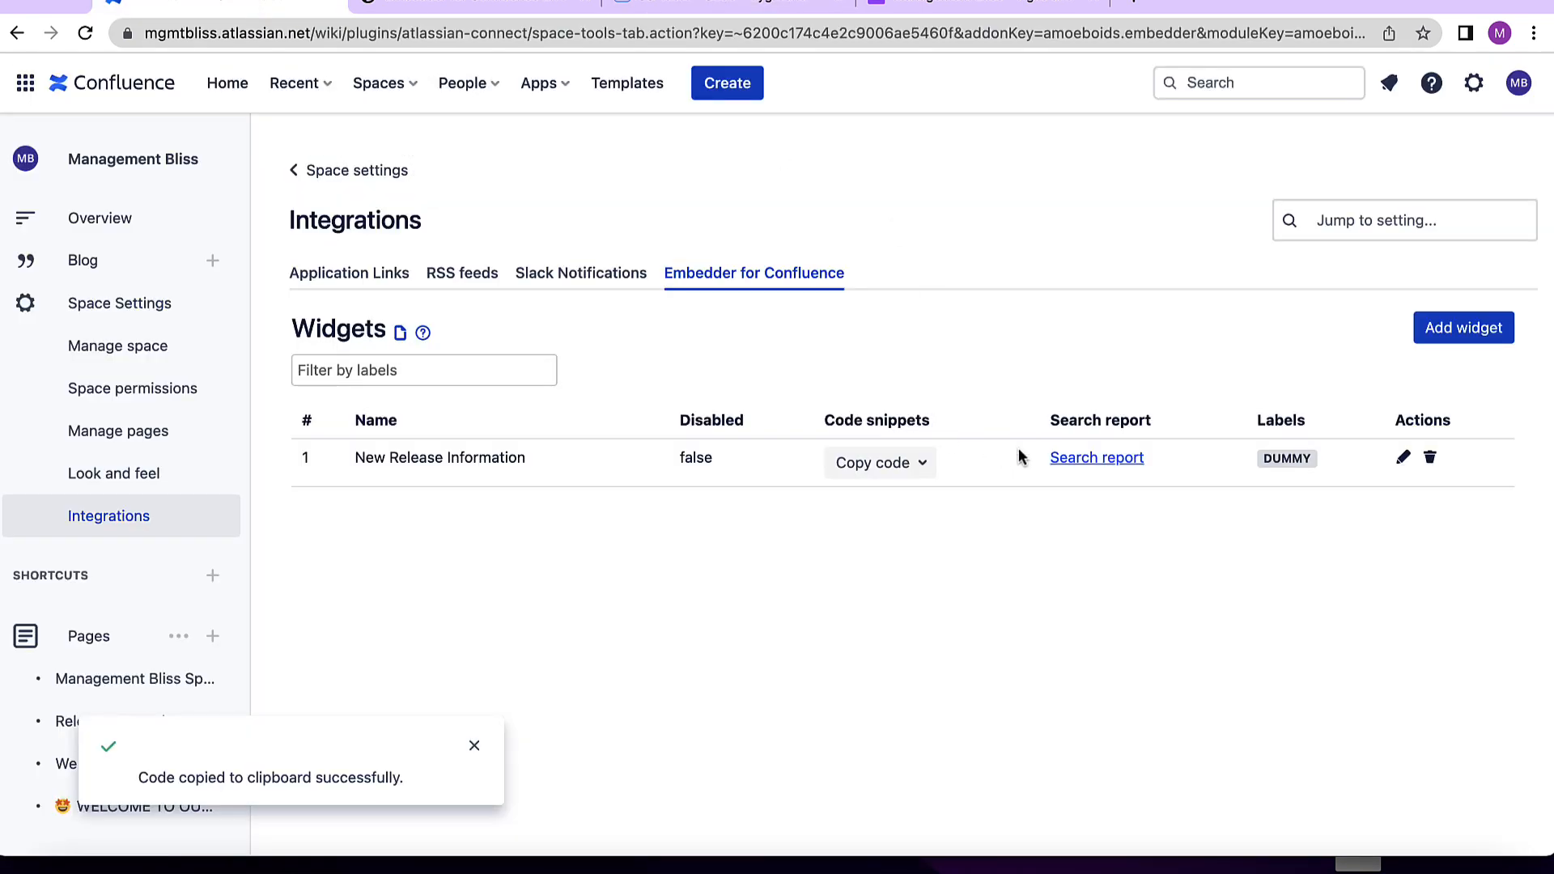
click(1405, 463)
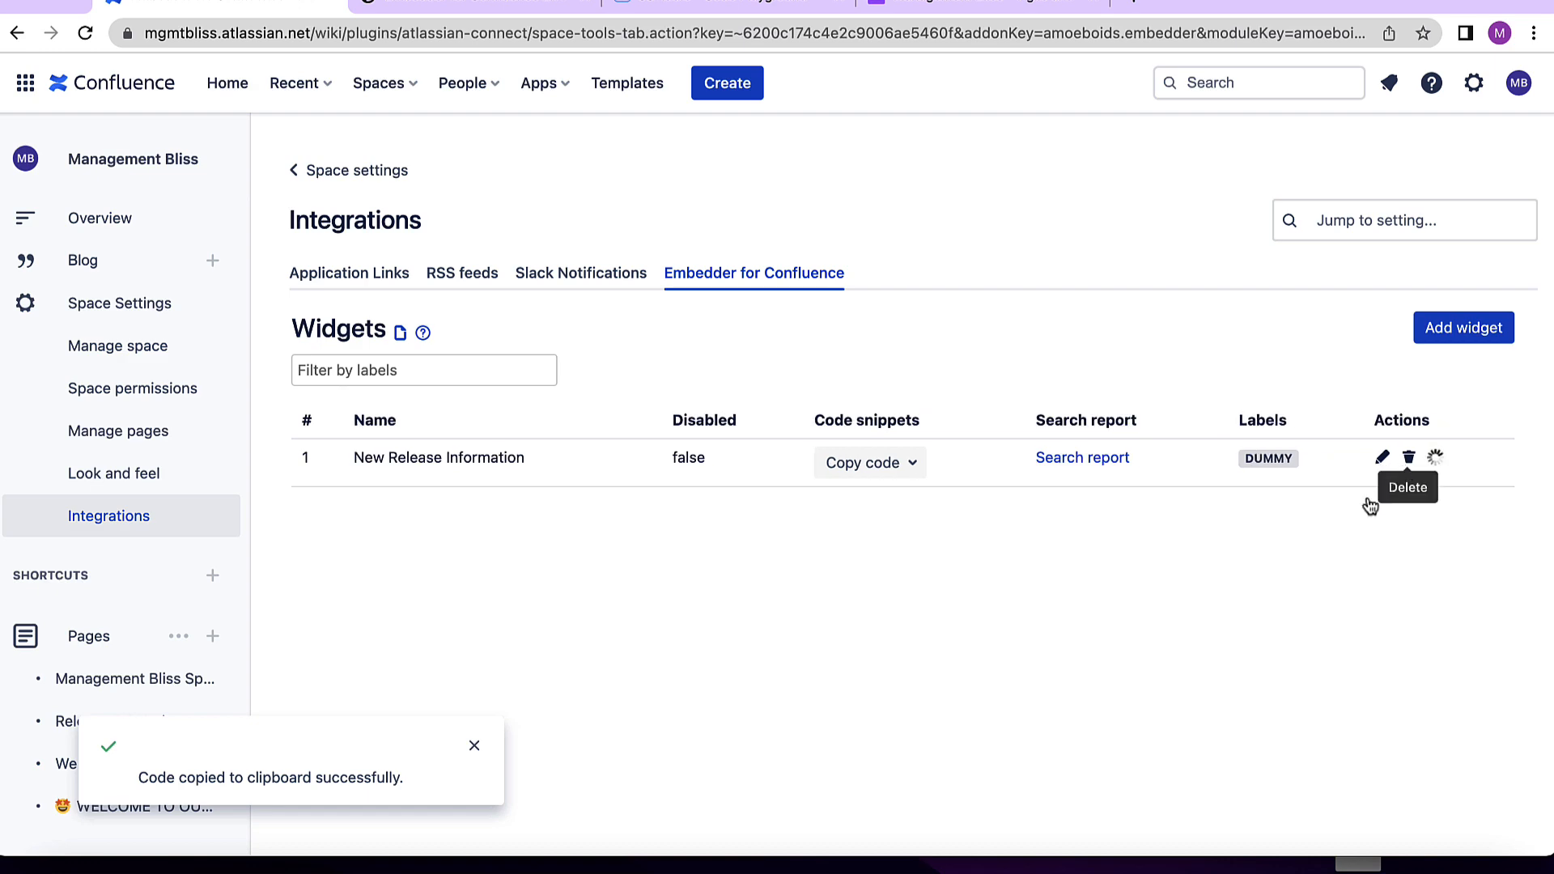
scroll(753, 627, down, 7)
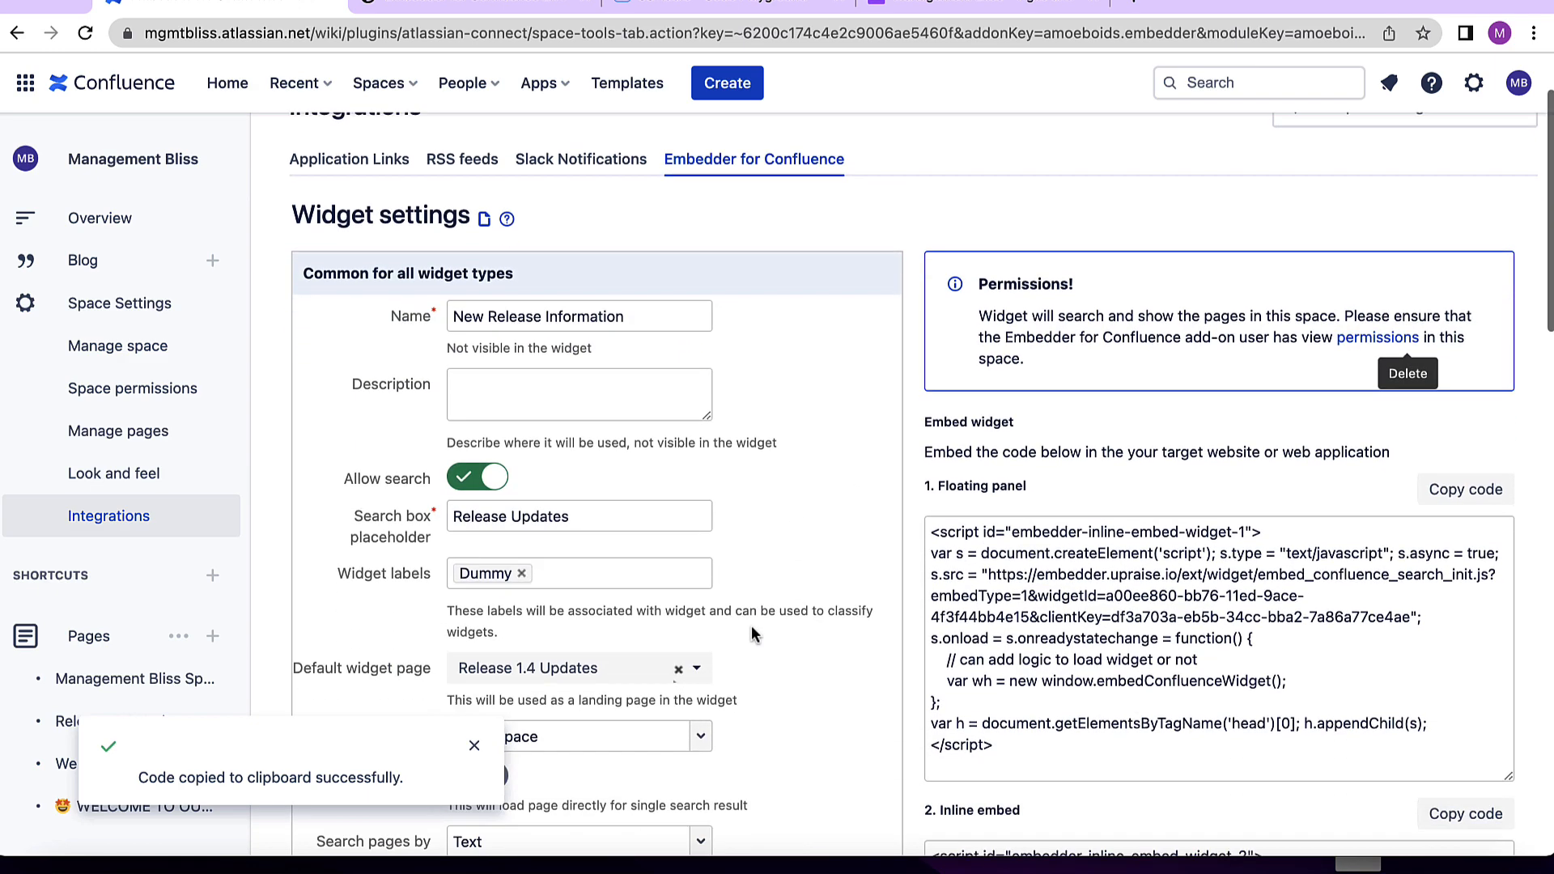
click(474, 746)
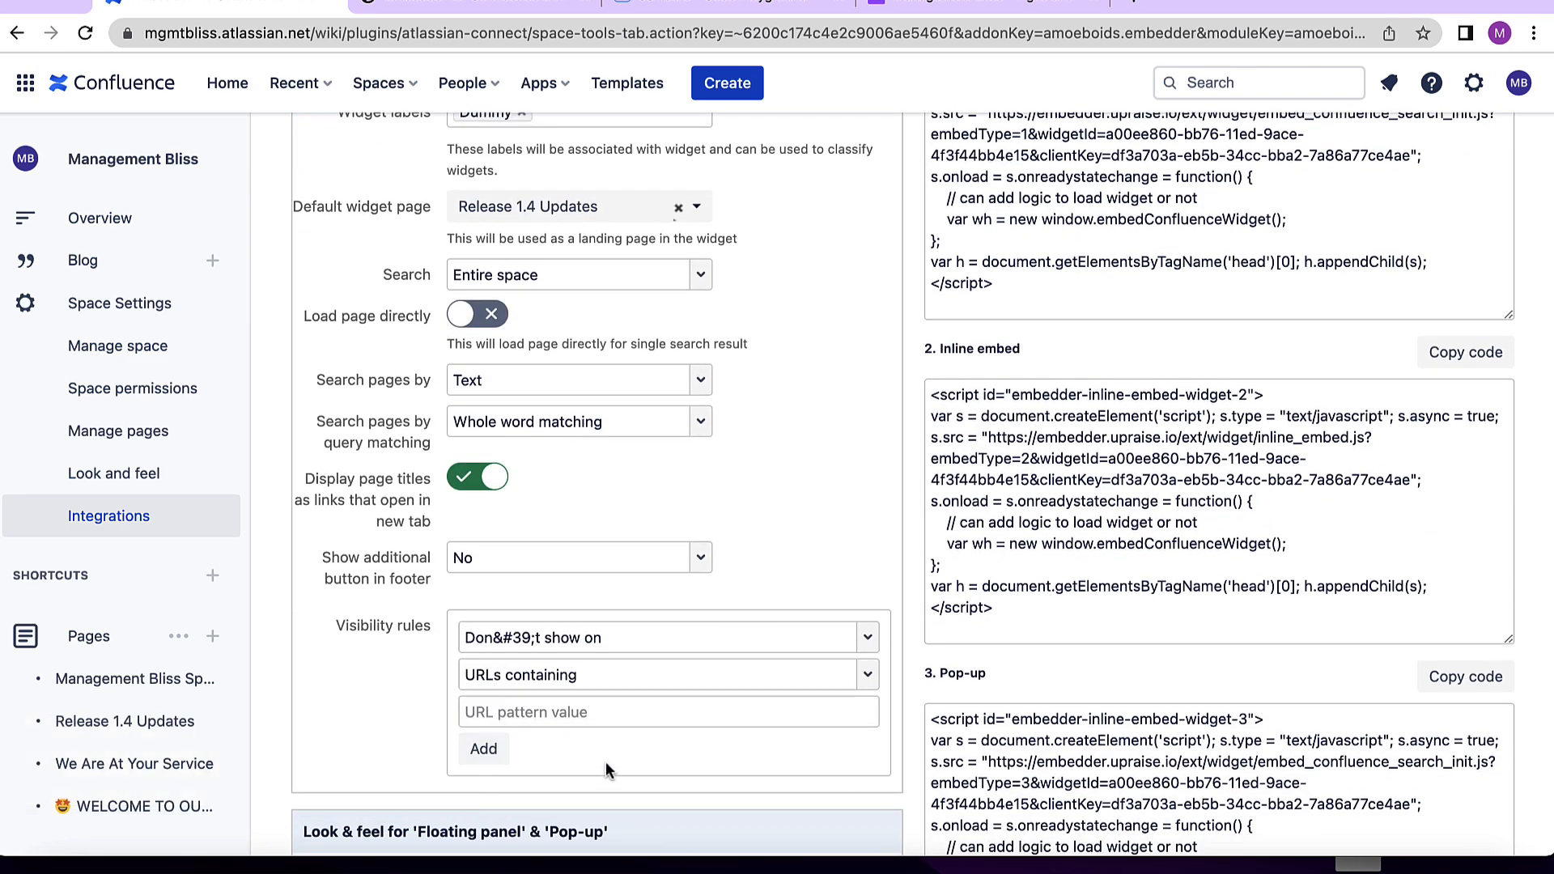
scroll(606, 763, down, 4)
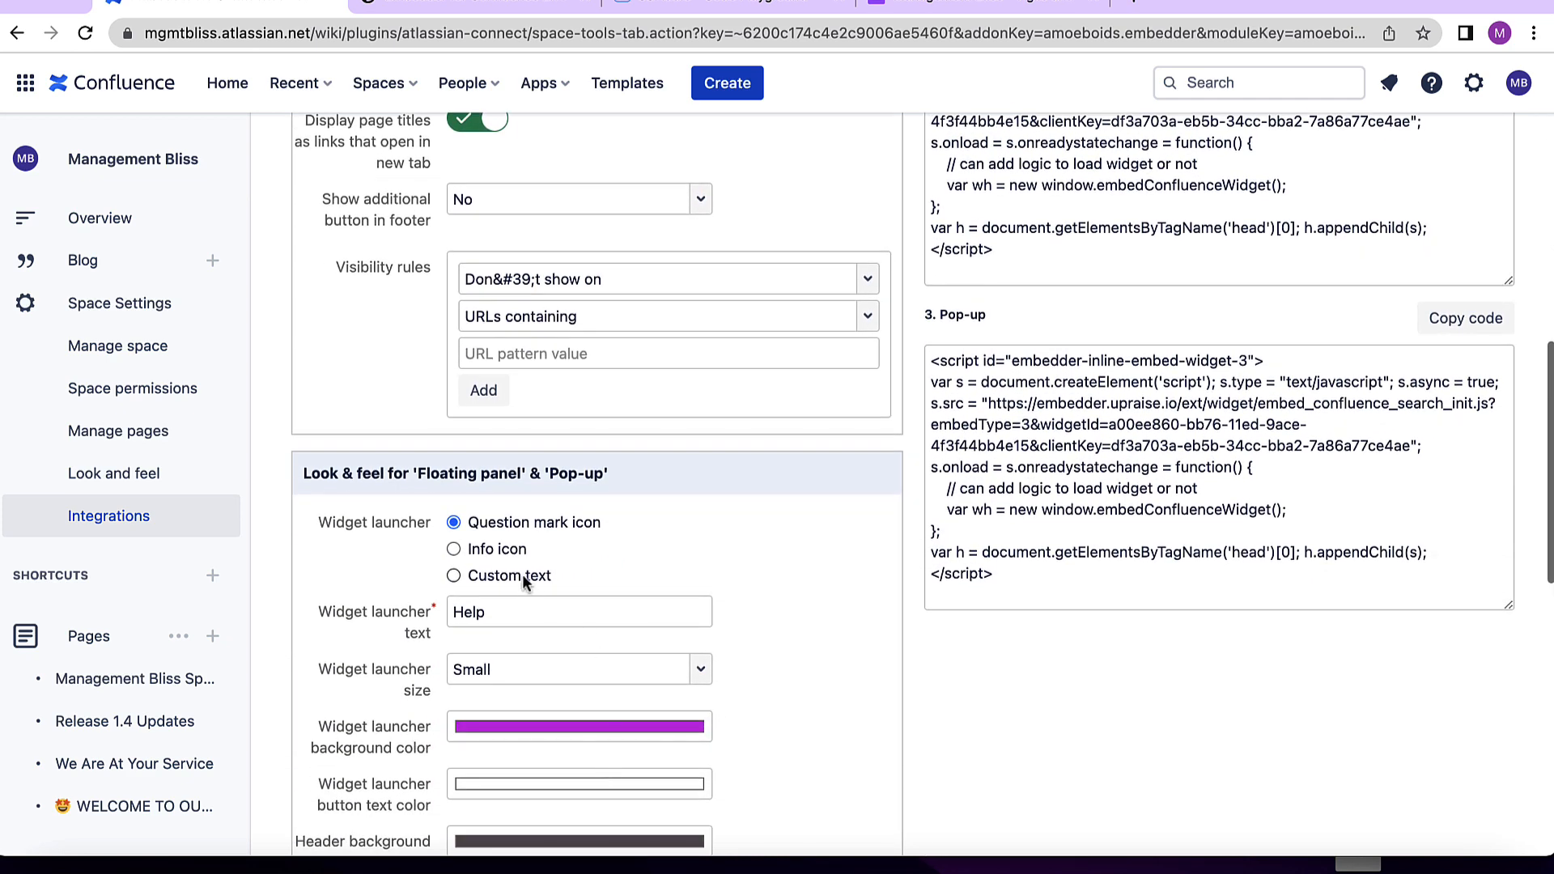
click(487, 576)
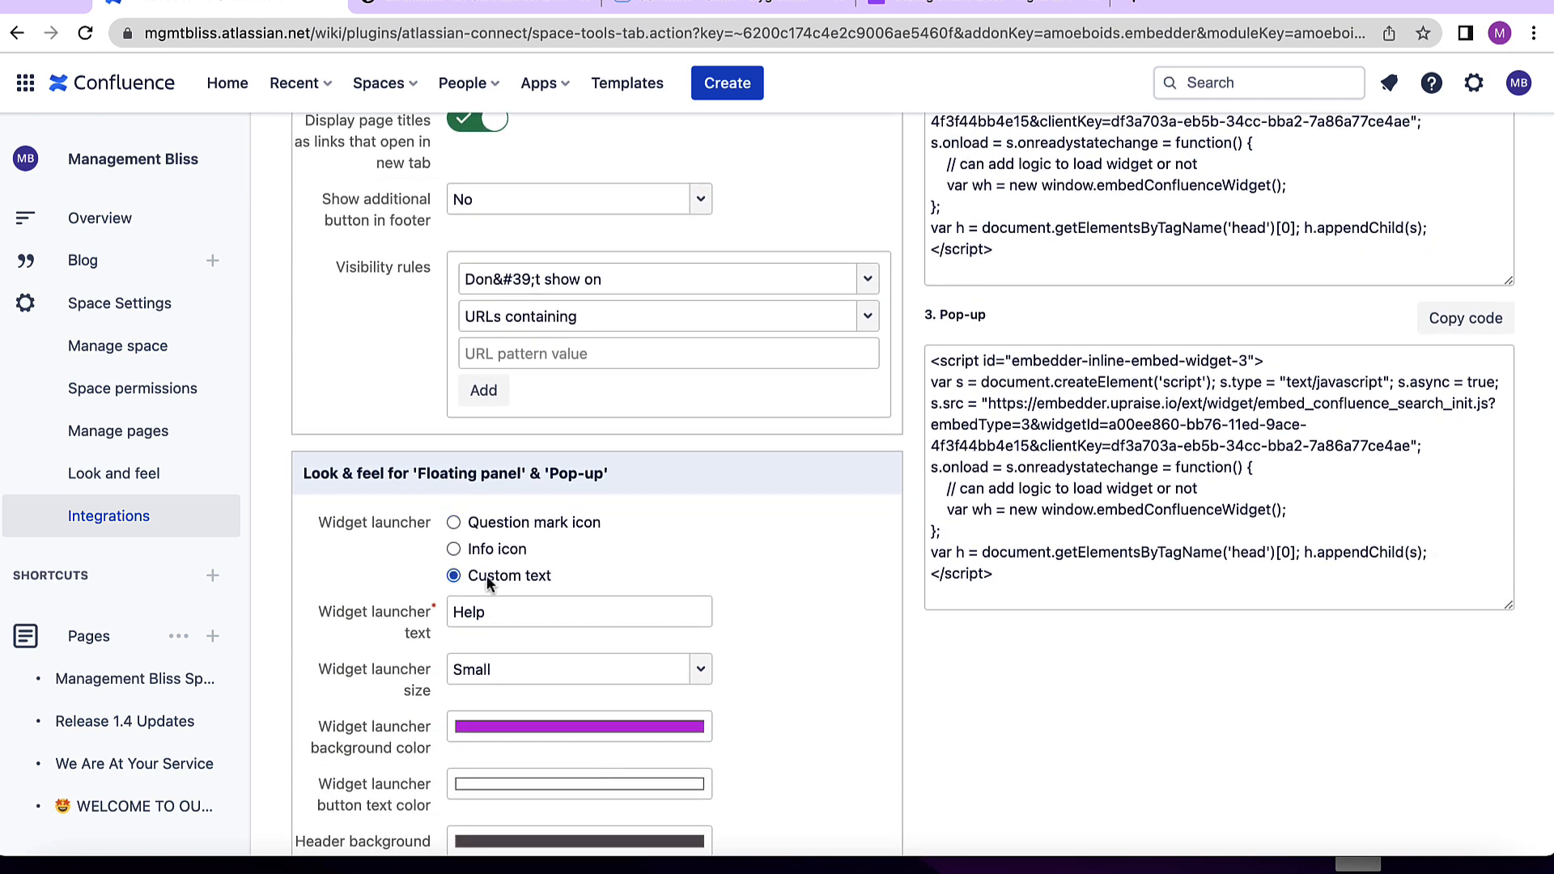
- Set the widget launcher text to "Helpful Content"
double_click(511, 609)
scroll(514, 615, down, 4)
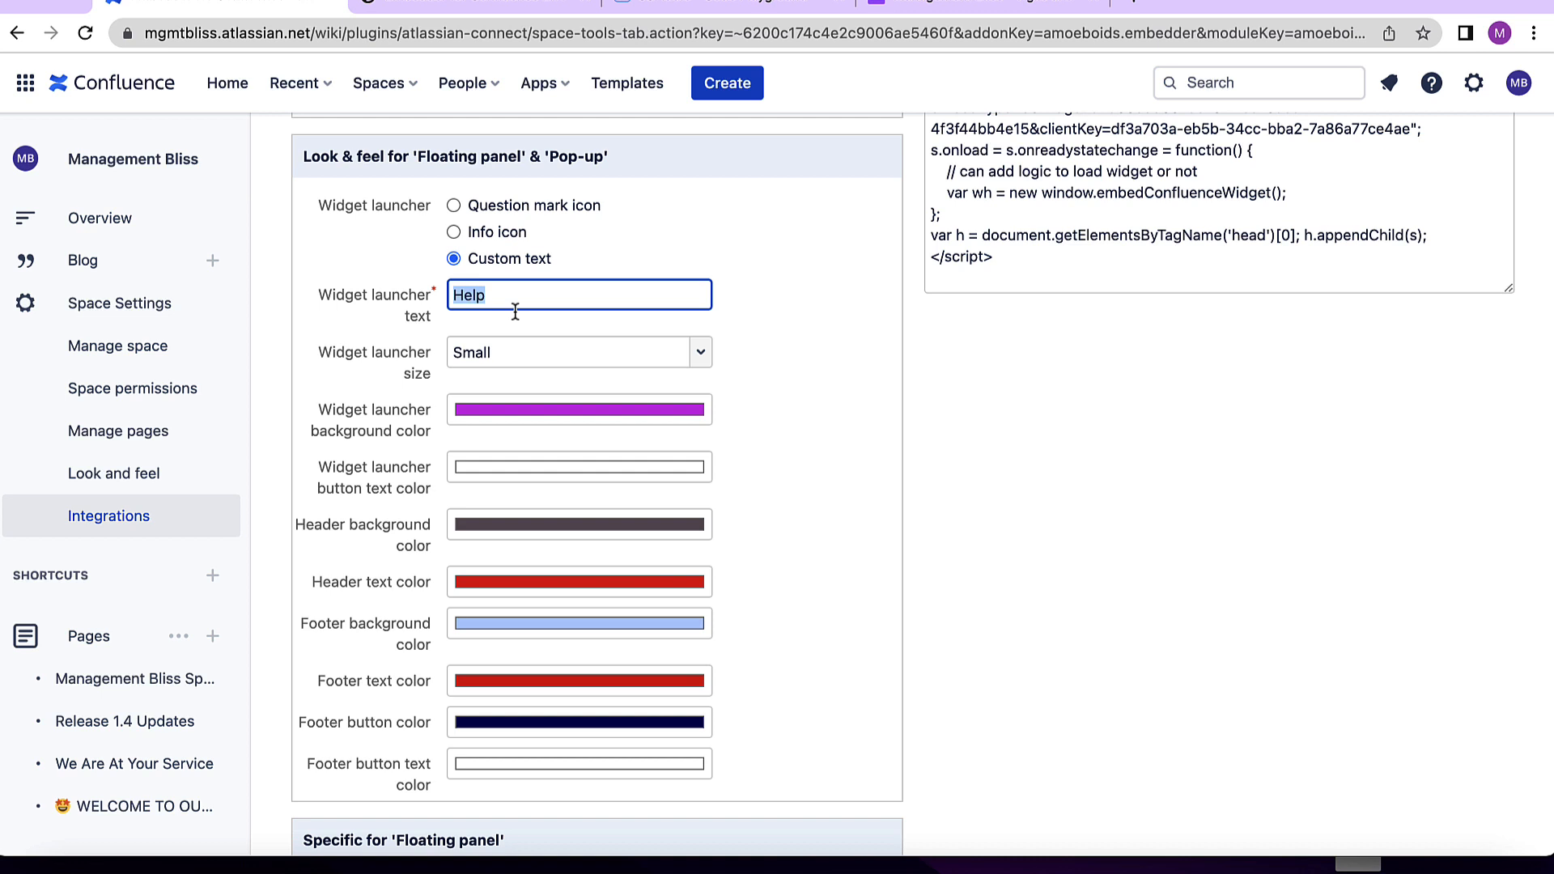
key(Right)
text(ful Content)
- Set the header text color to near white (236, 249, 248) and save the widget settings
scroll(689, 472, down, 5)
scroll(688, 475, down, 3)
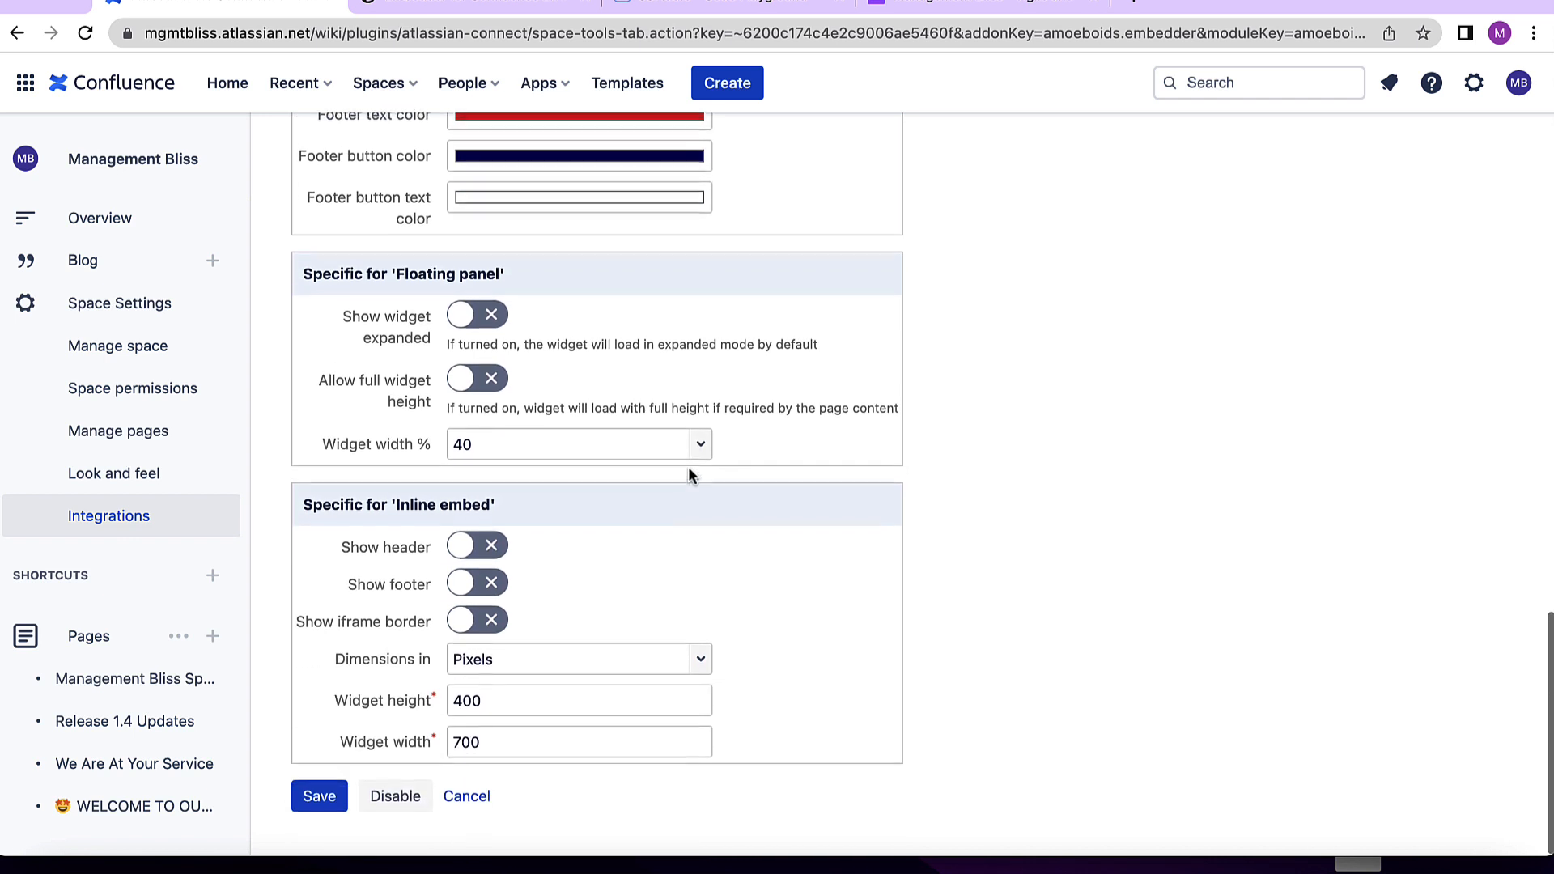
scroll(688, 476, up, 5)
scroll(689, 478, up, 1)
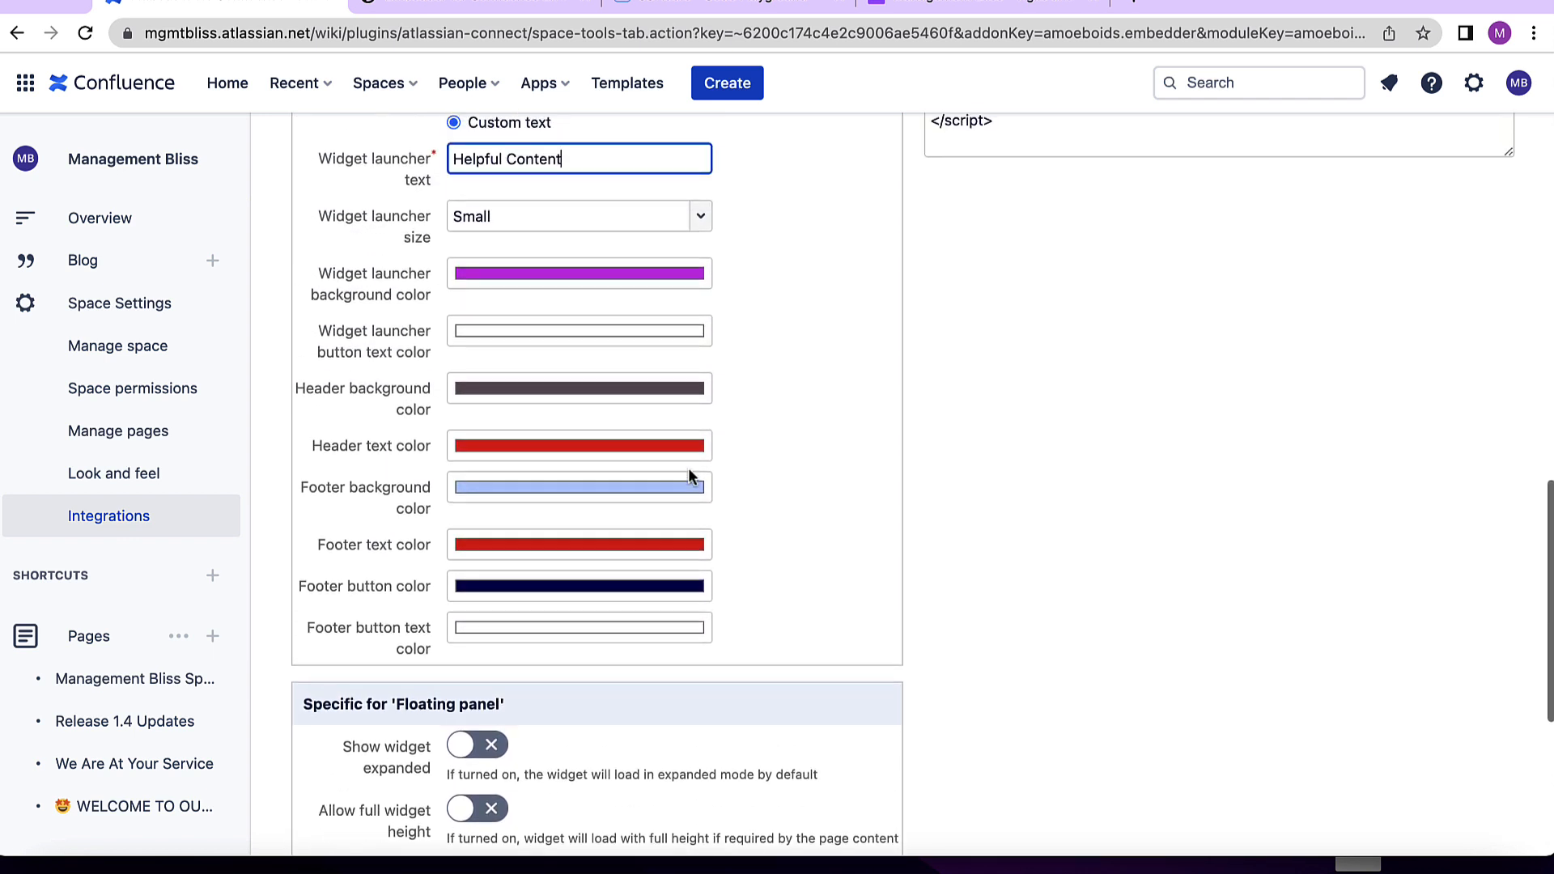
click(677, 446)
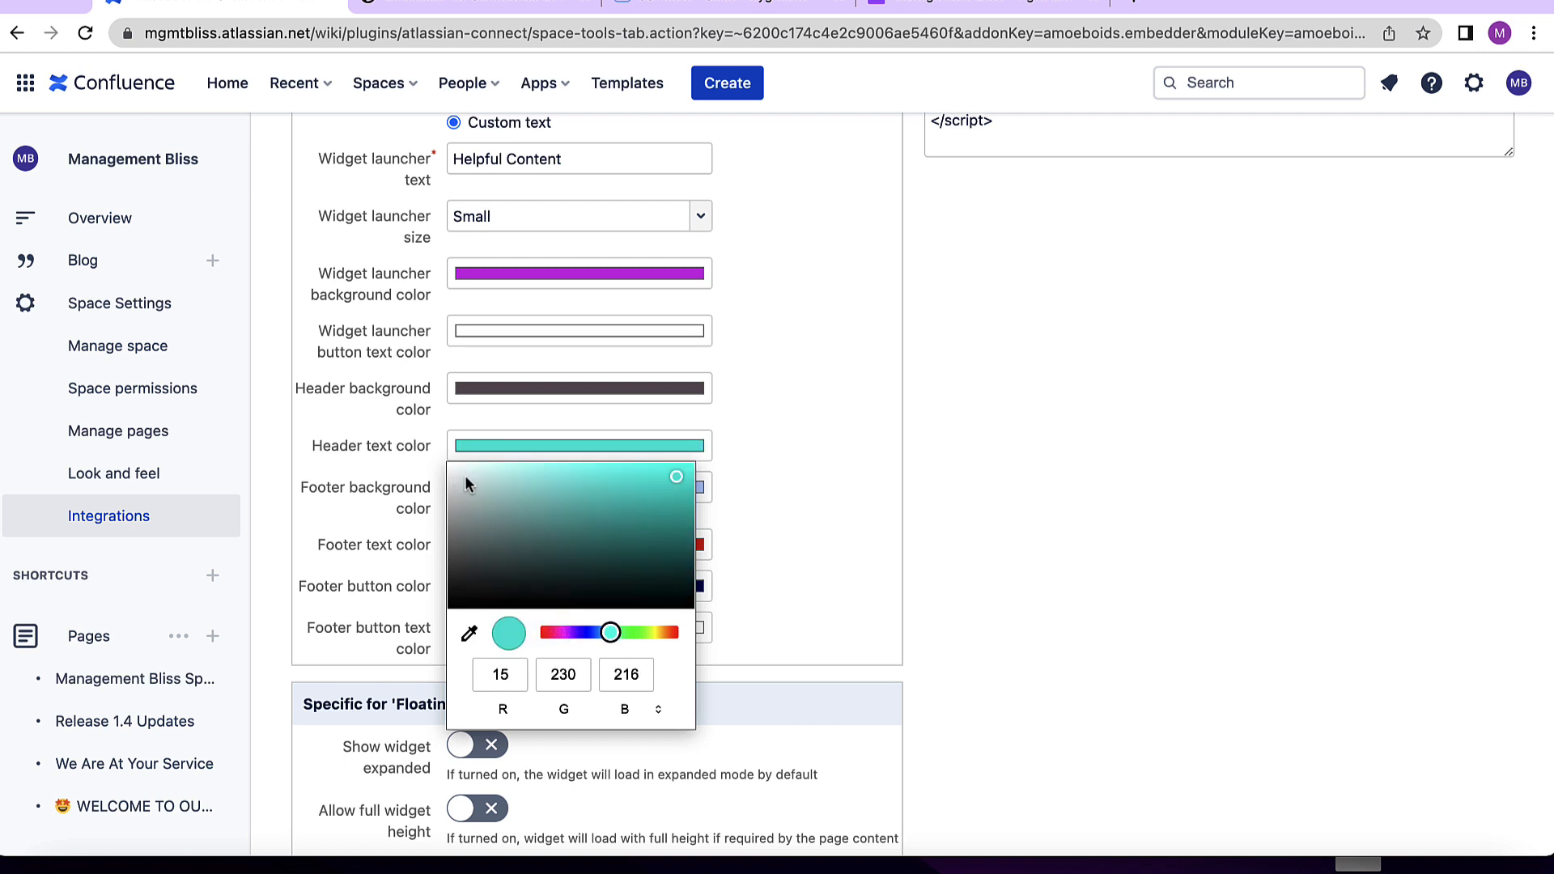
click(460, 467)
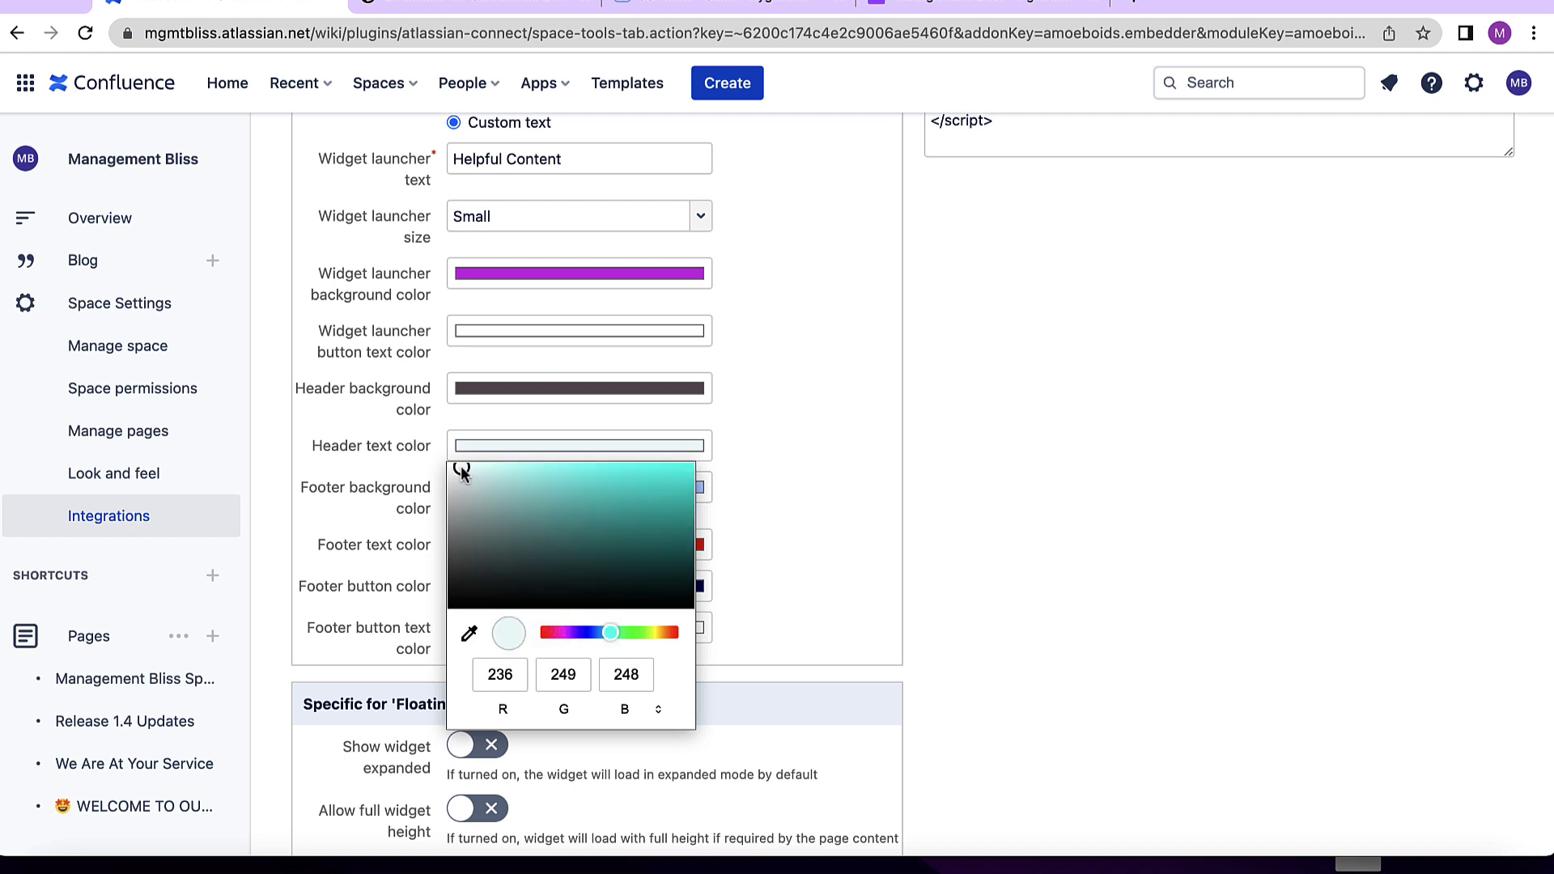
click(779, 661)
scroll(794, 688, down, 5)
click(319, 800)
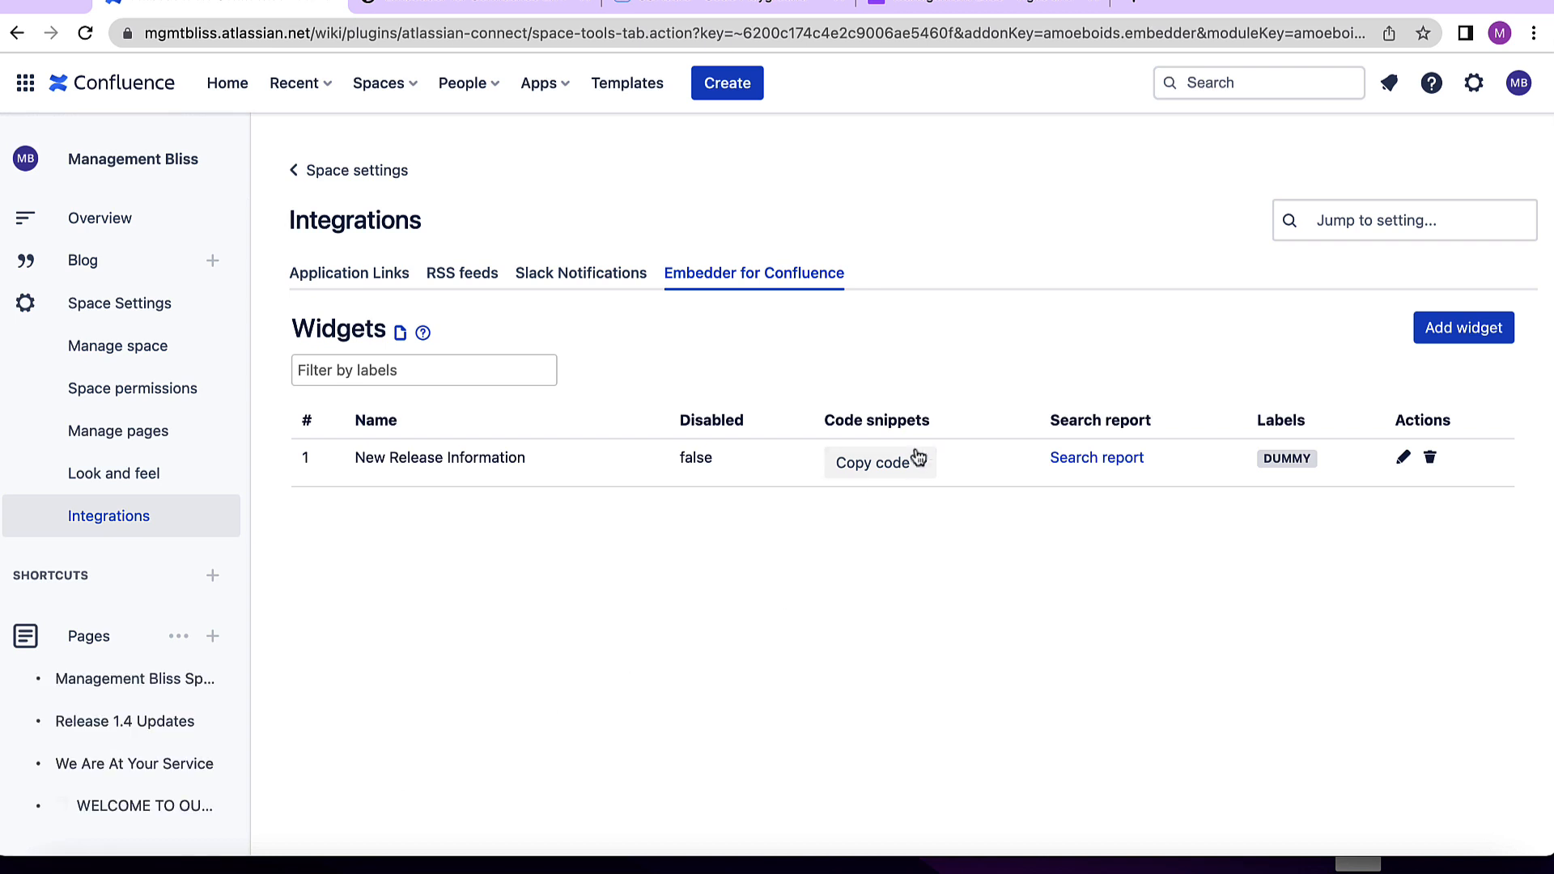
- Copy the widget's Pop-up embed code again
click(920, 462)
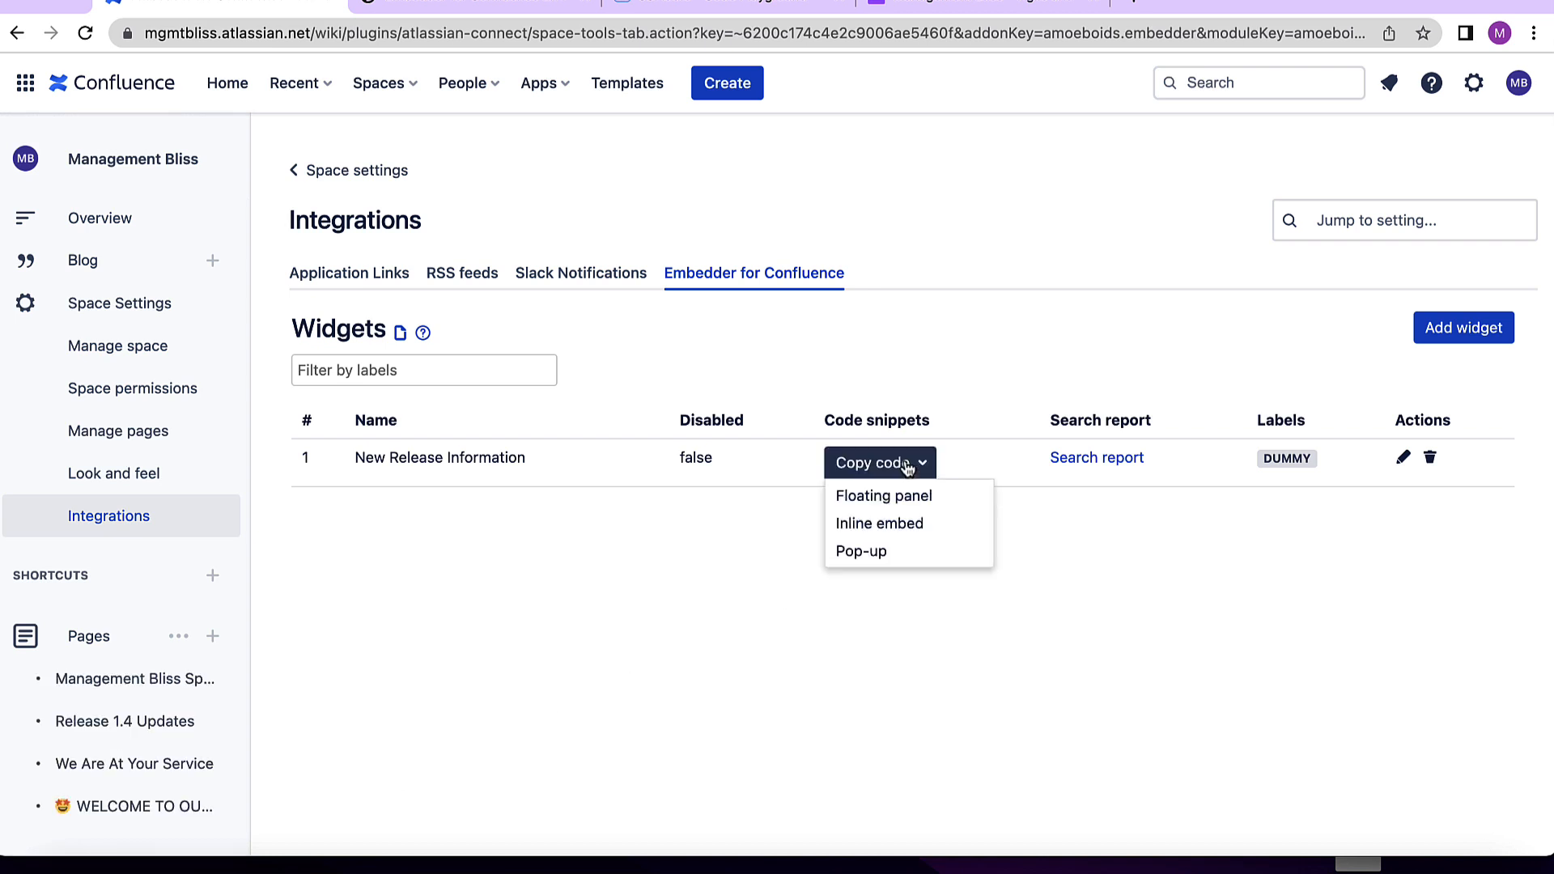
click(893, 551)
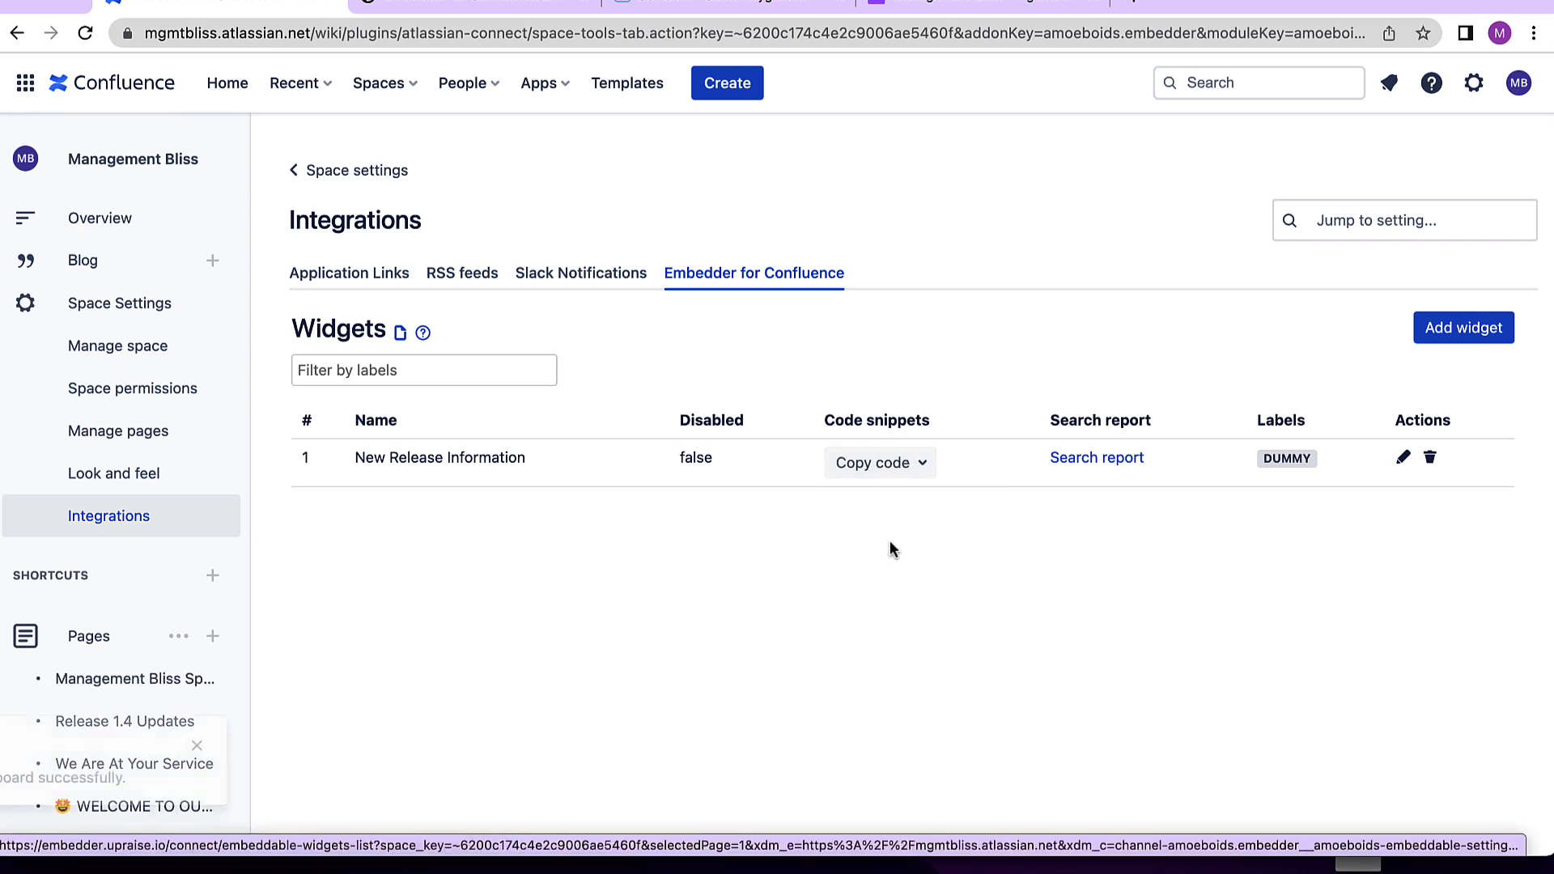
- Replace the fiddle's HTML with the new Pop-up code, run it and open the Helpful Content launcher
click(687, 6)
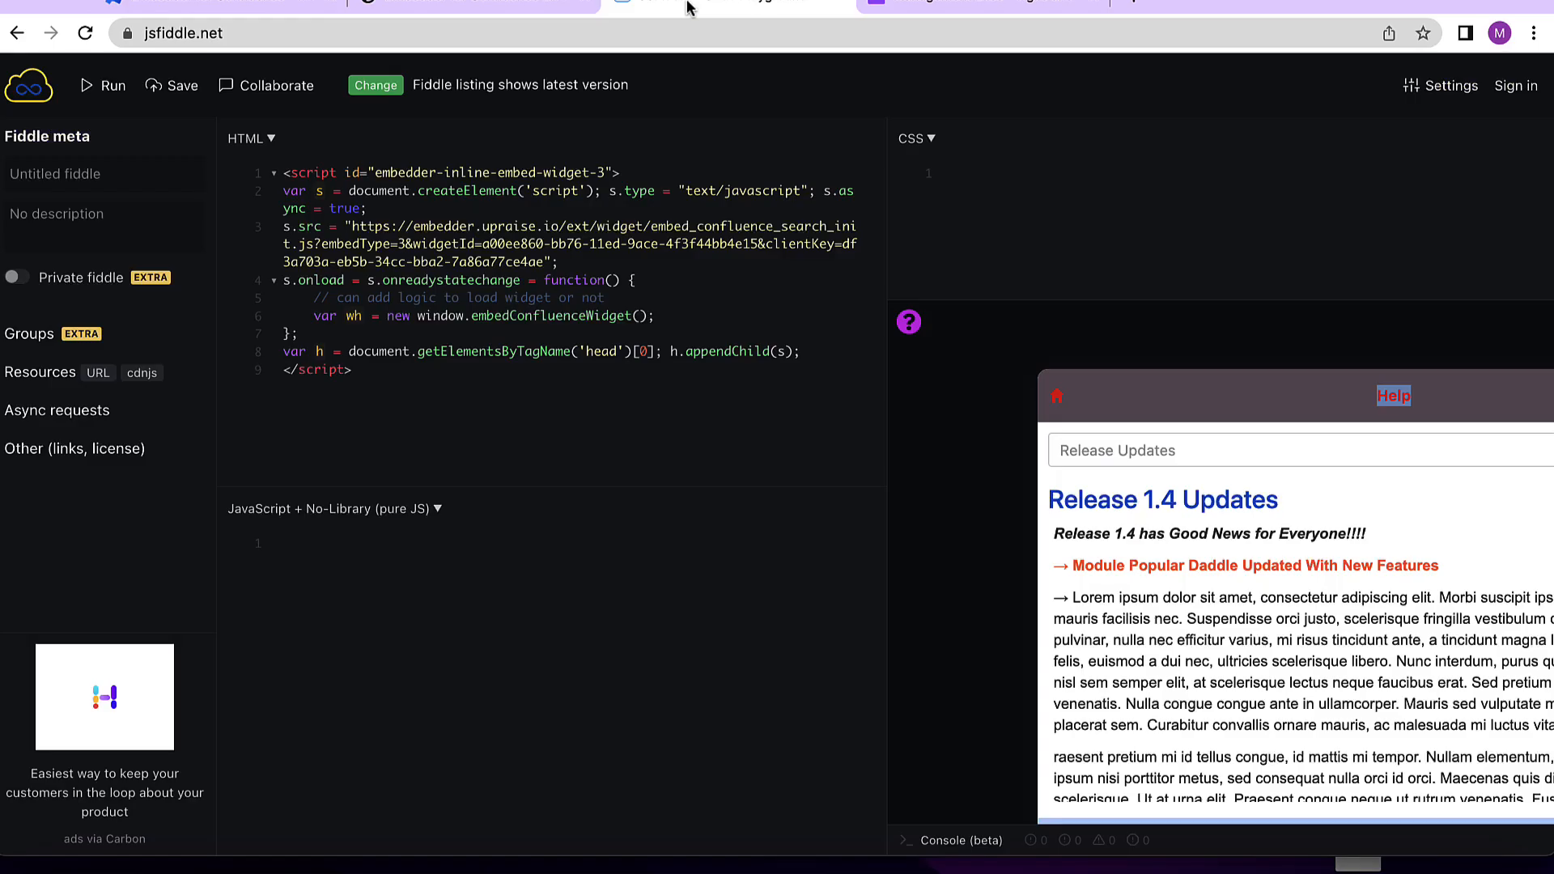
click(472, 392)
key(ctrl+a)
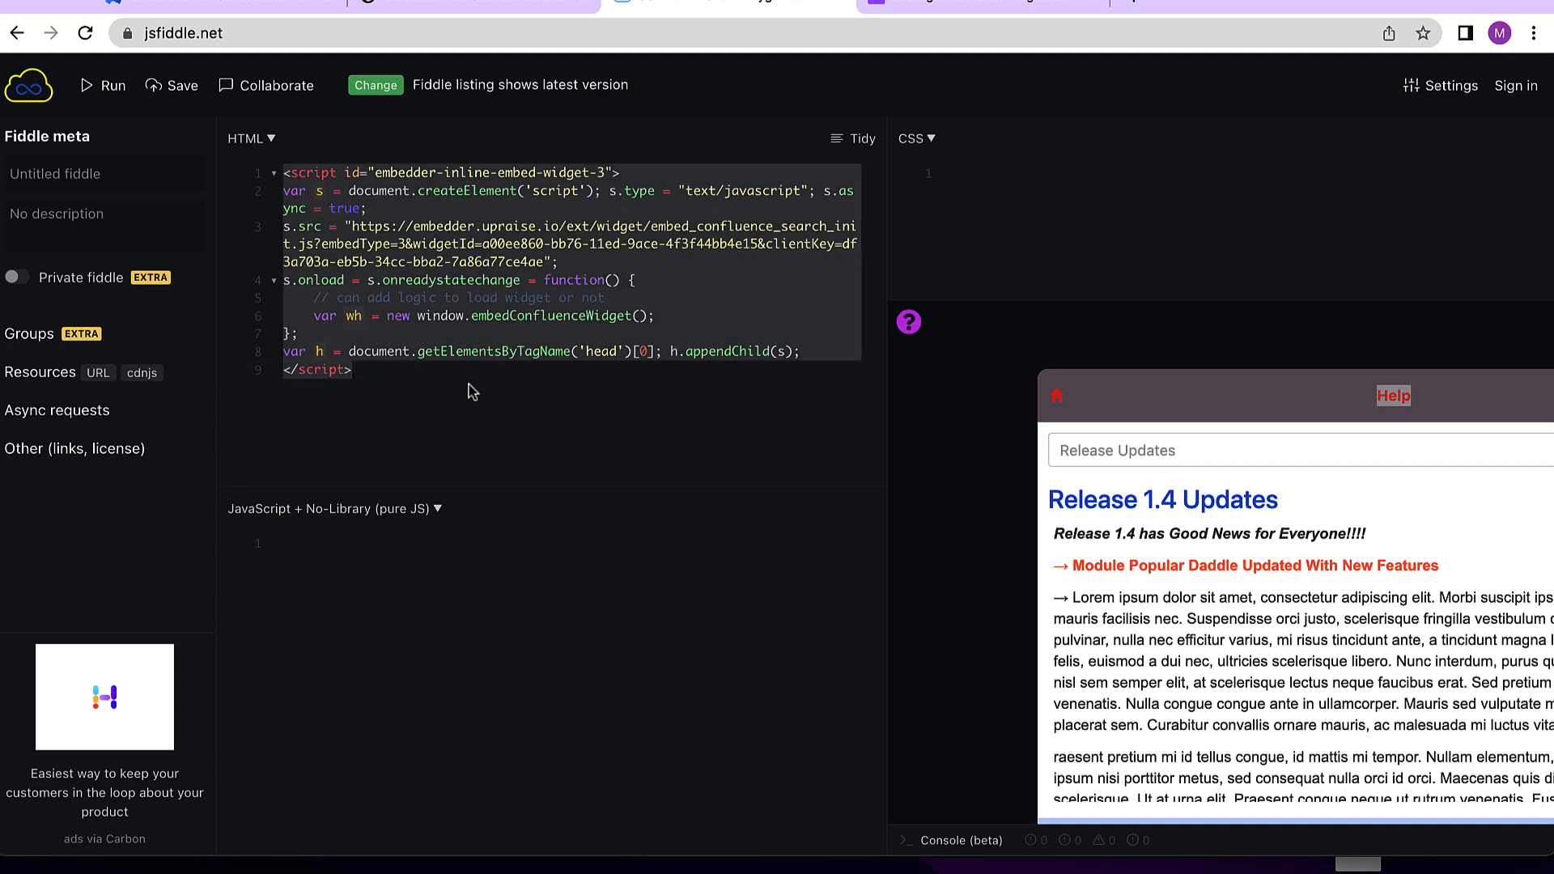
key(ctrl+x)
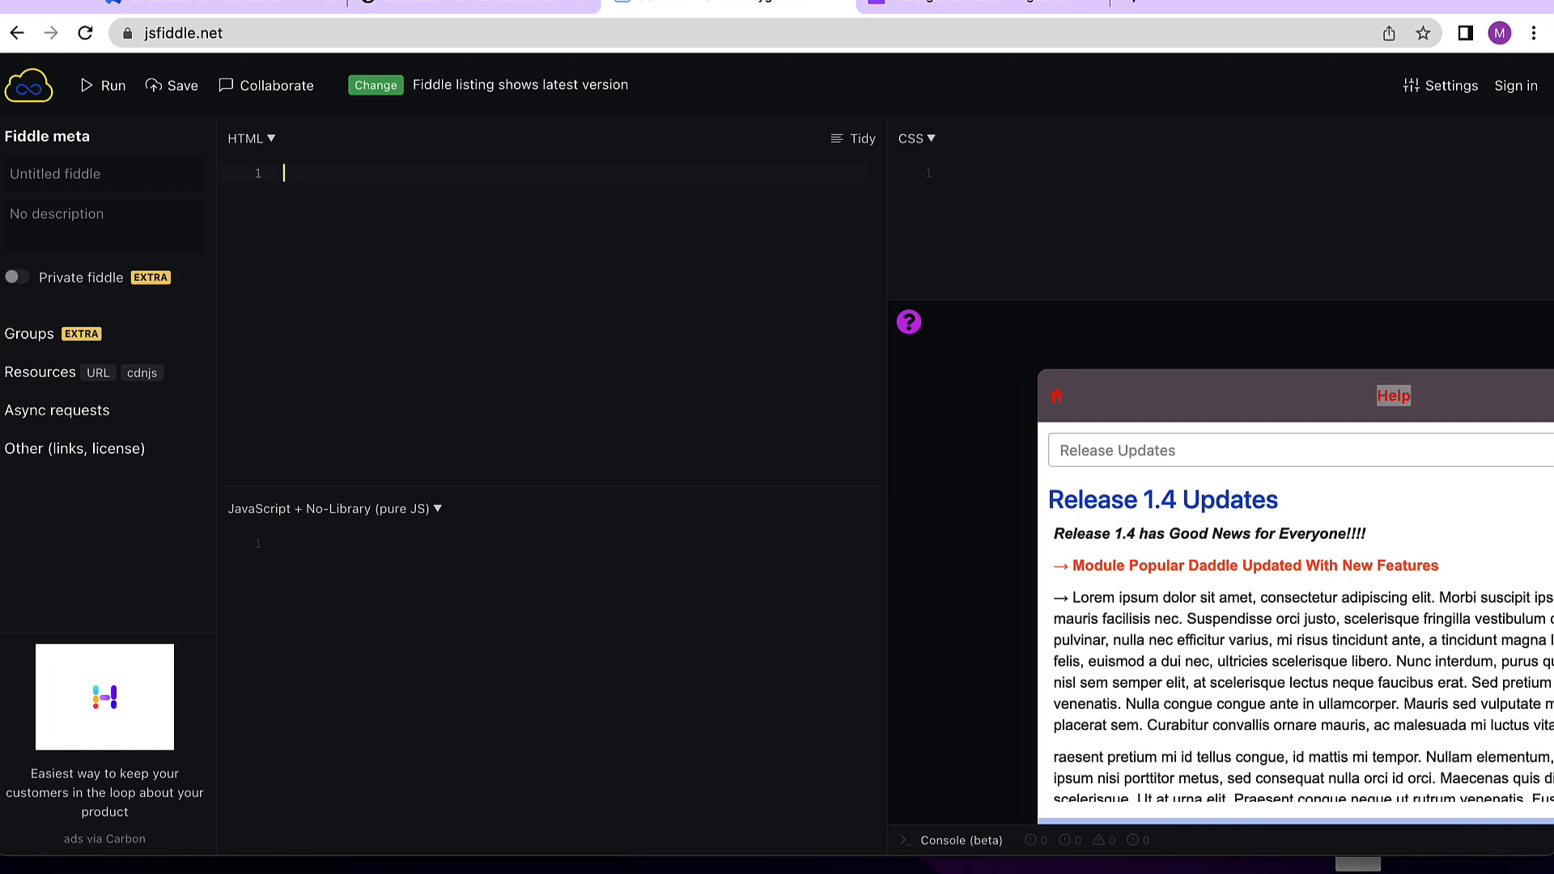
key(ctrl+v)
click(113, 89)
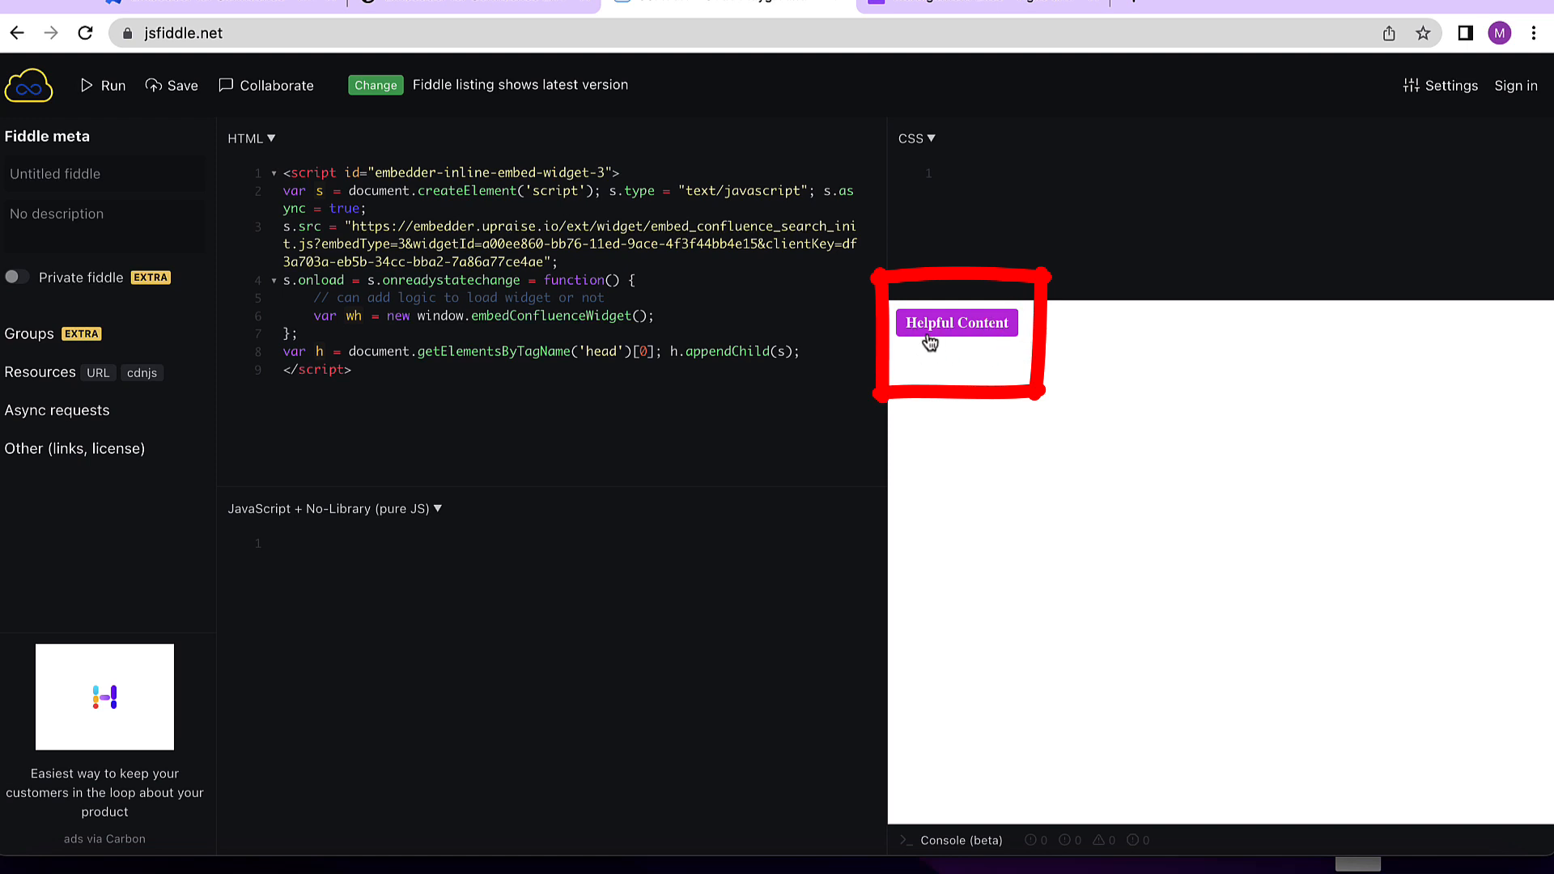
click(985, 335)
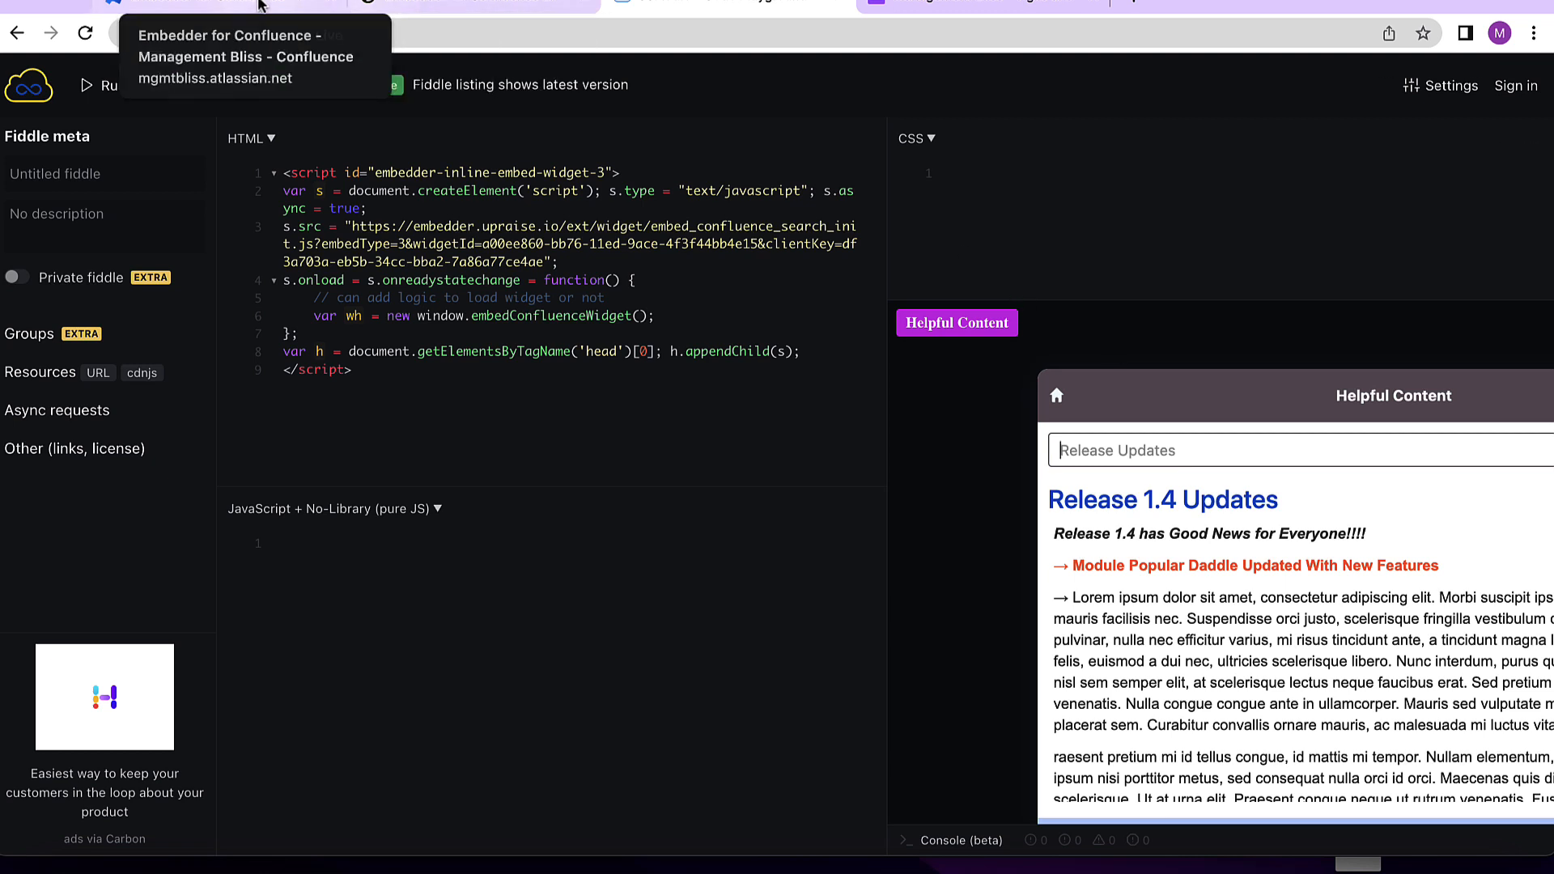
- Edit the widget and enable Show header, Show footer and Show iframe border for the Inline embed, then save
click(232, 4)
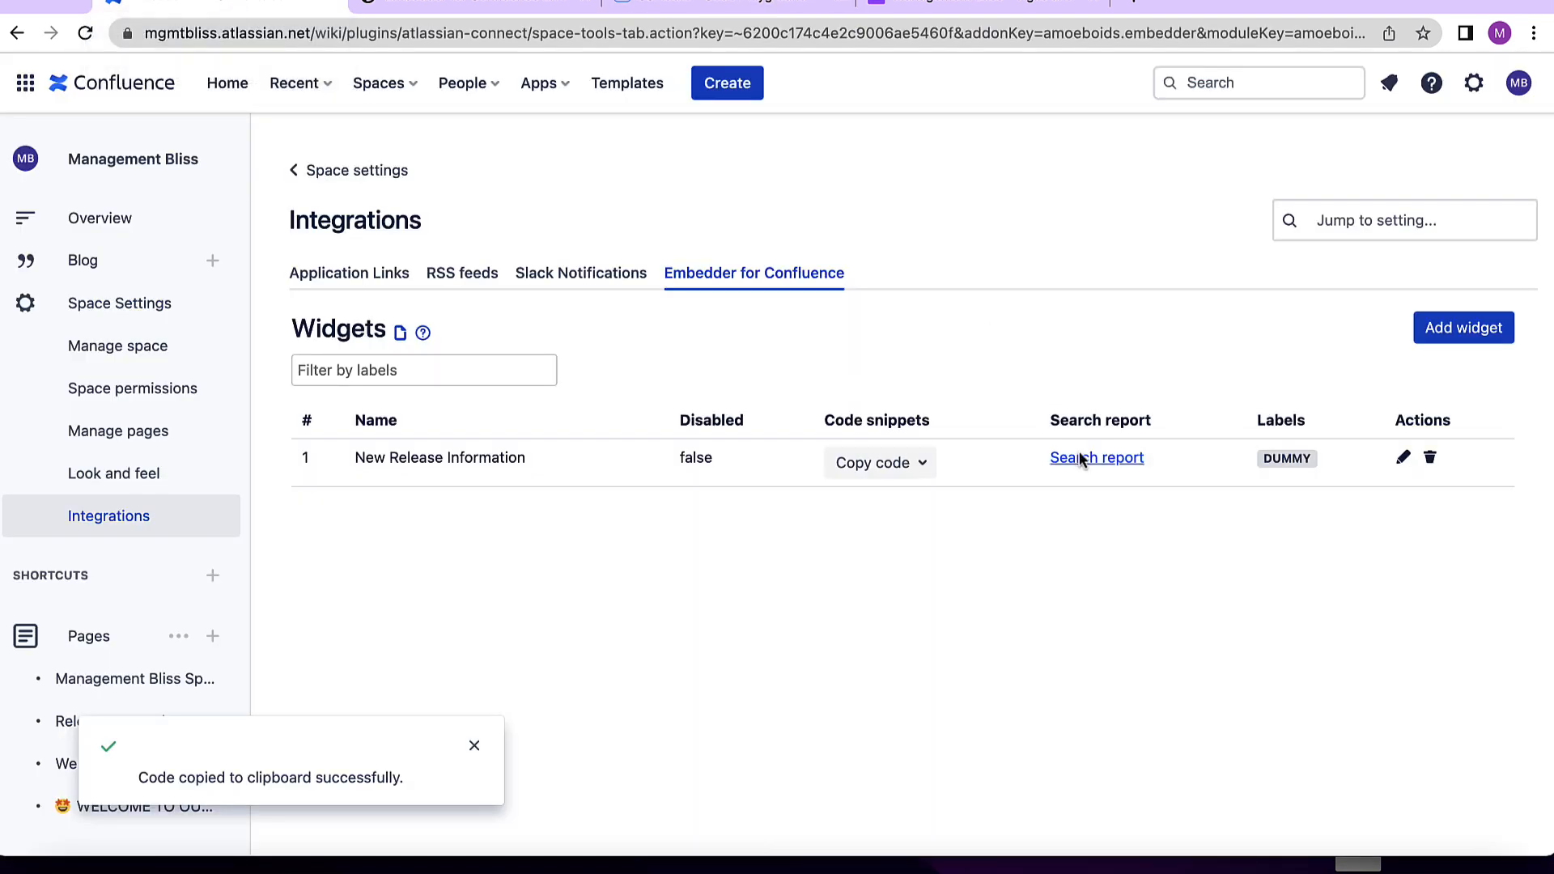
click(1406, 460)
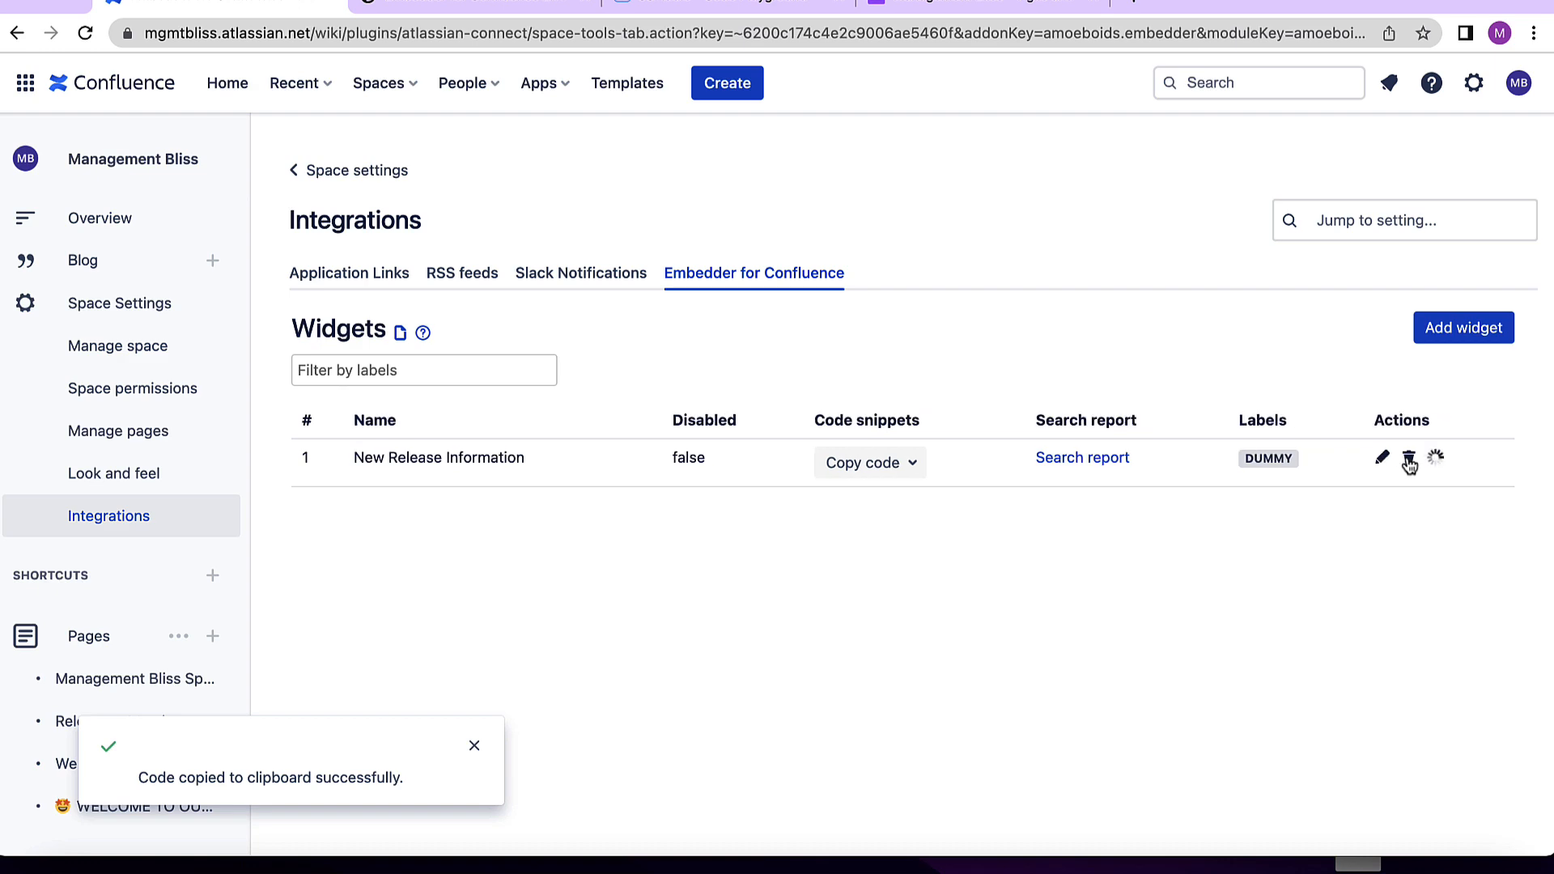
scroll(868, 518, down, 15)
scroll(868, 524, down, 5)
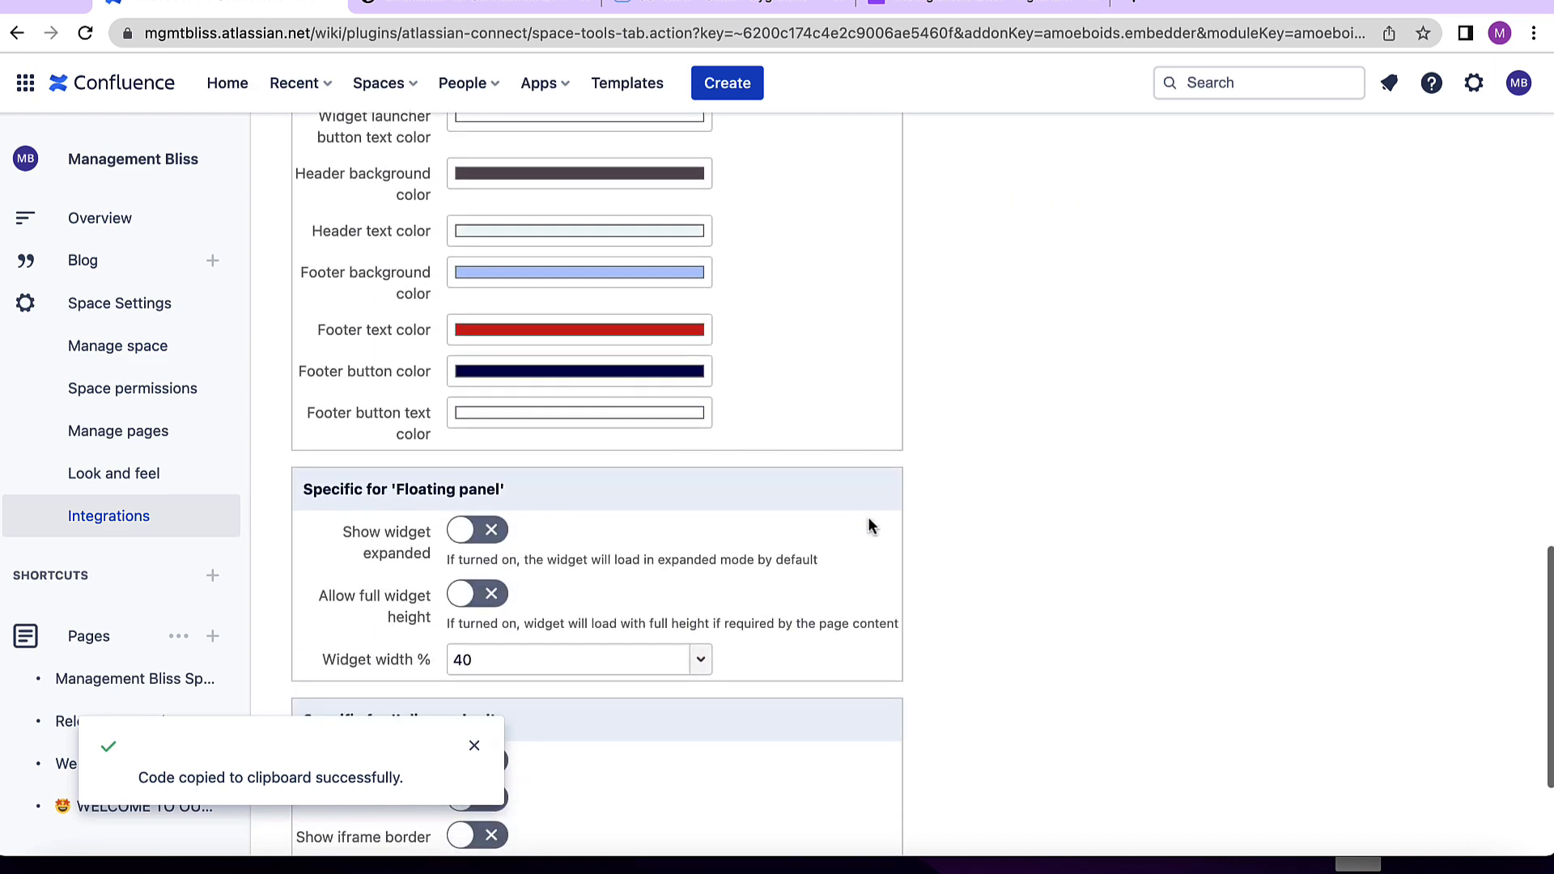
click(474, 745)
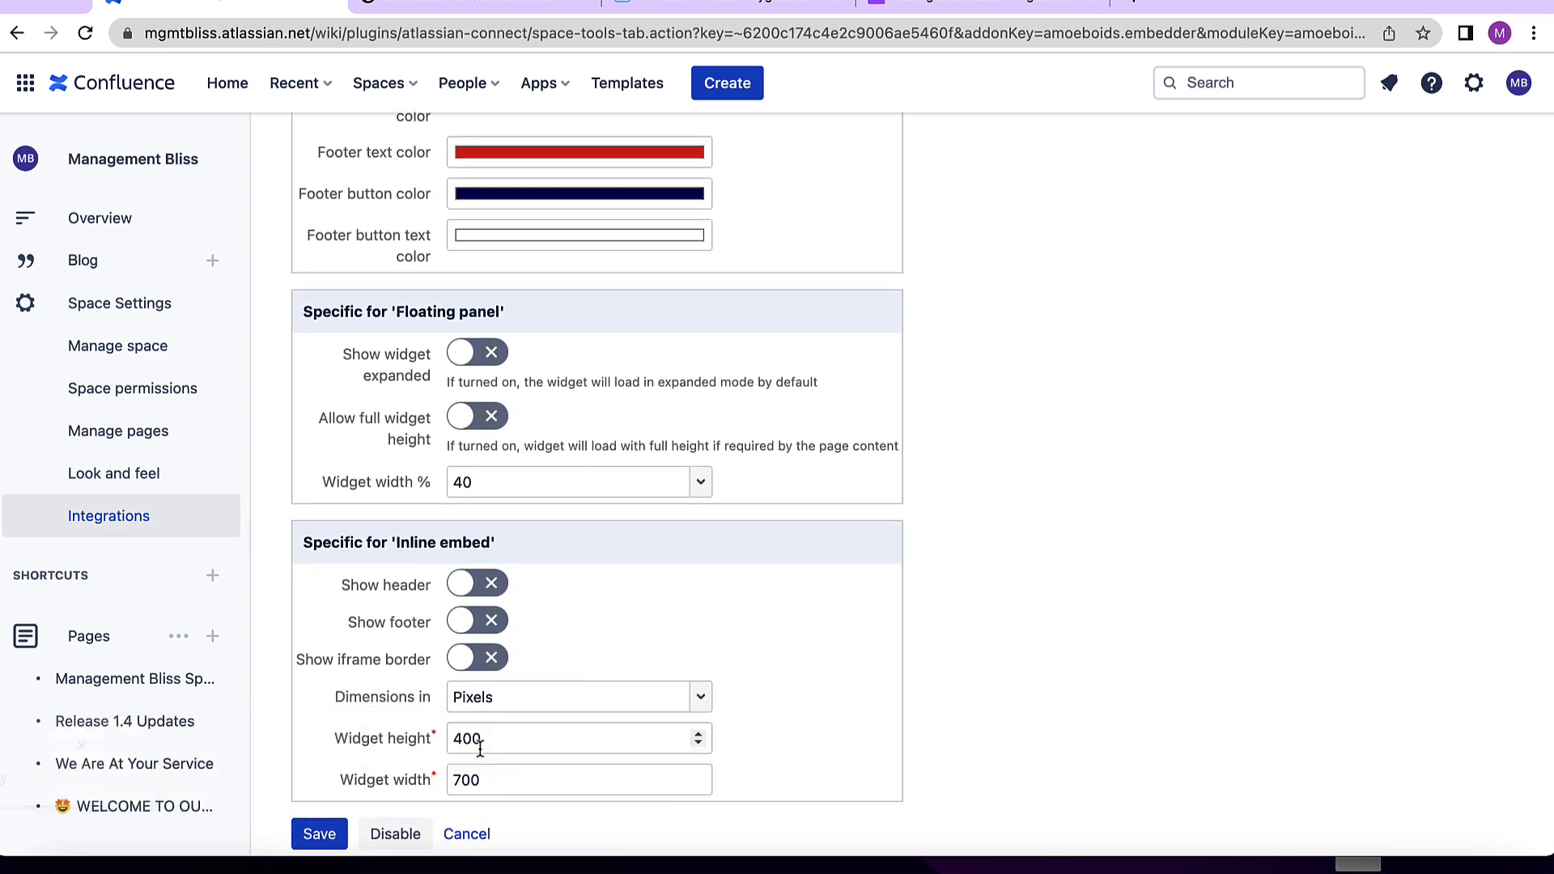
scroll(572, 739, up, 1)
scroll(571, 740, down, 2)
scroll(571, 739, down, 1)
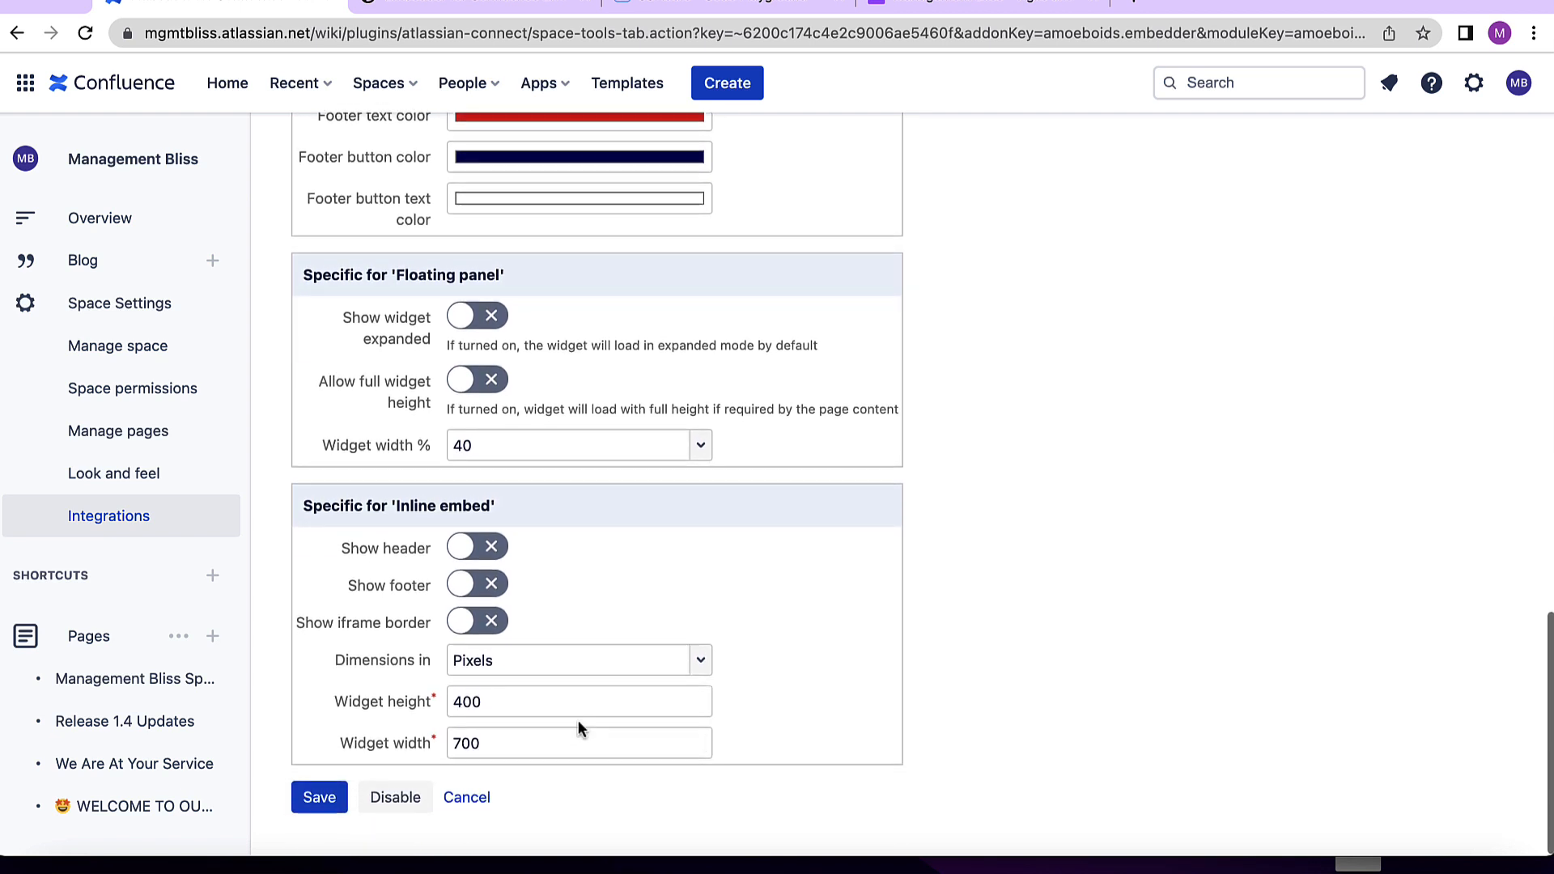
click(478, 560)
click(486, 591)
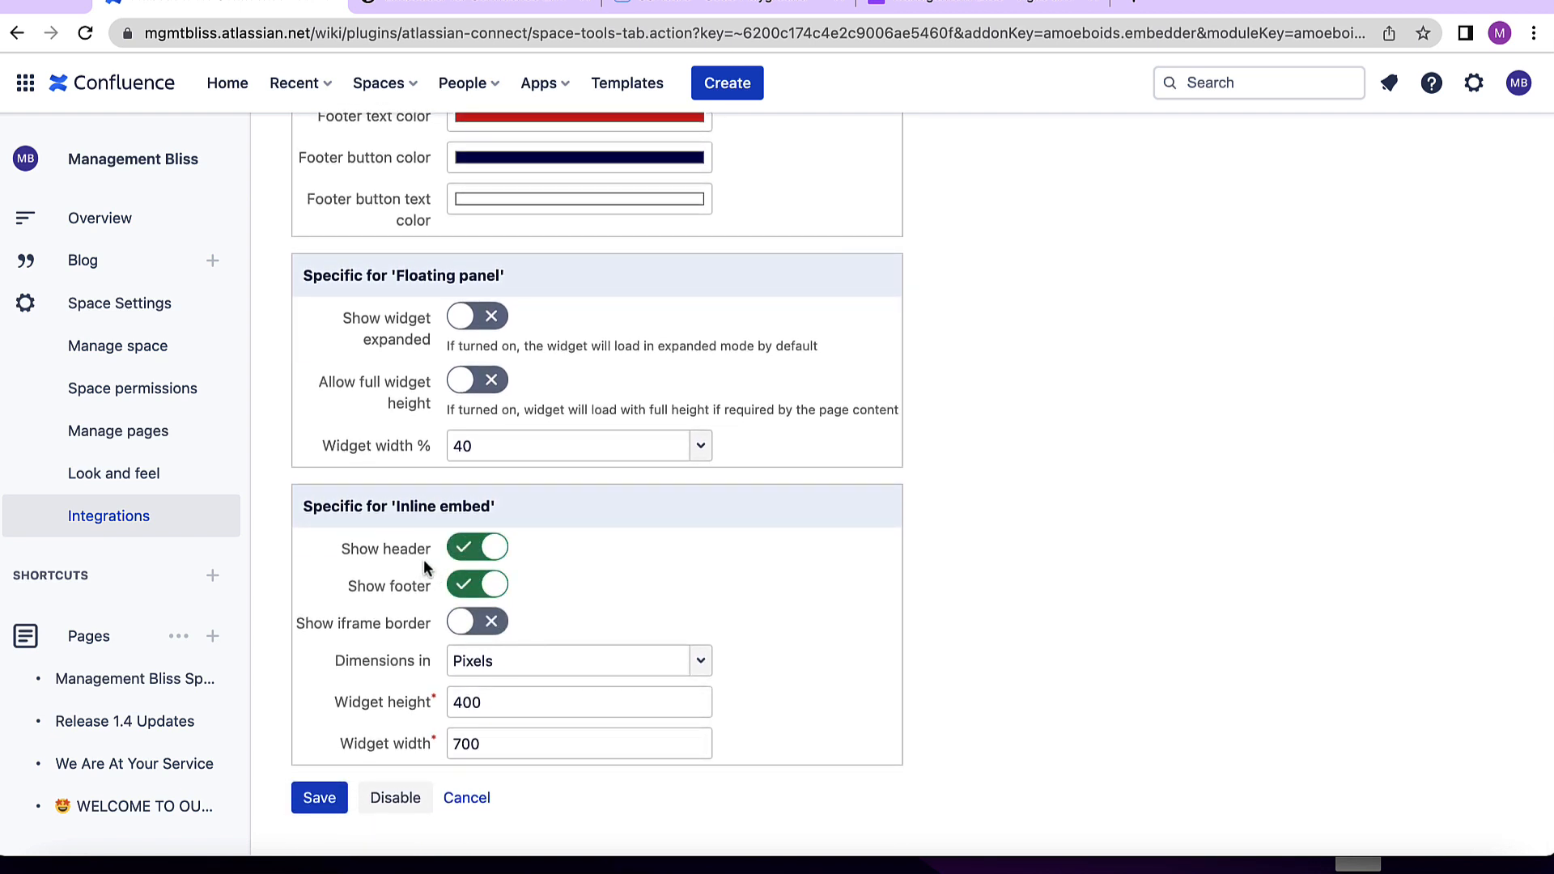
click(489, 629)
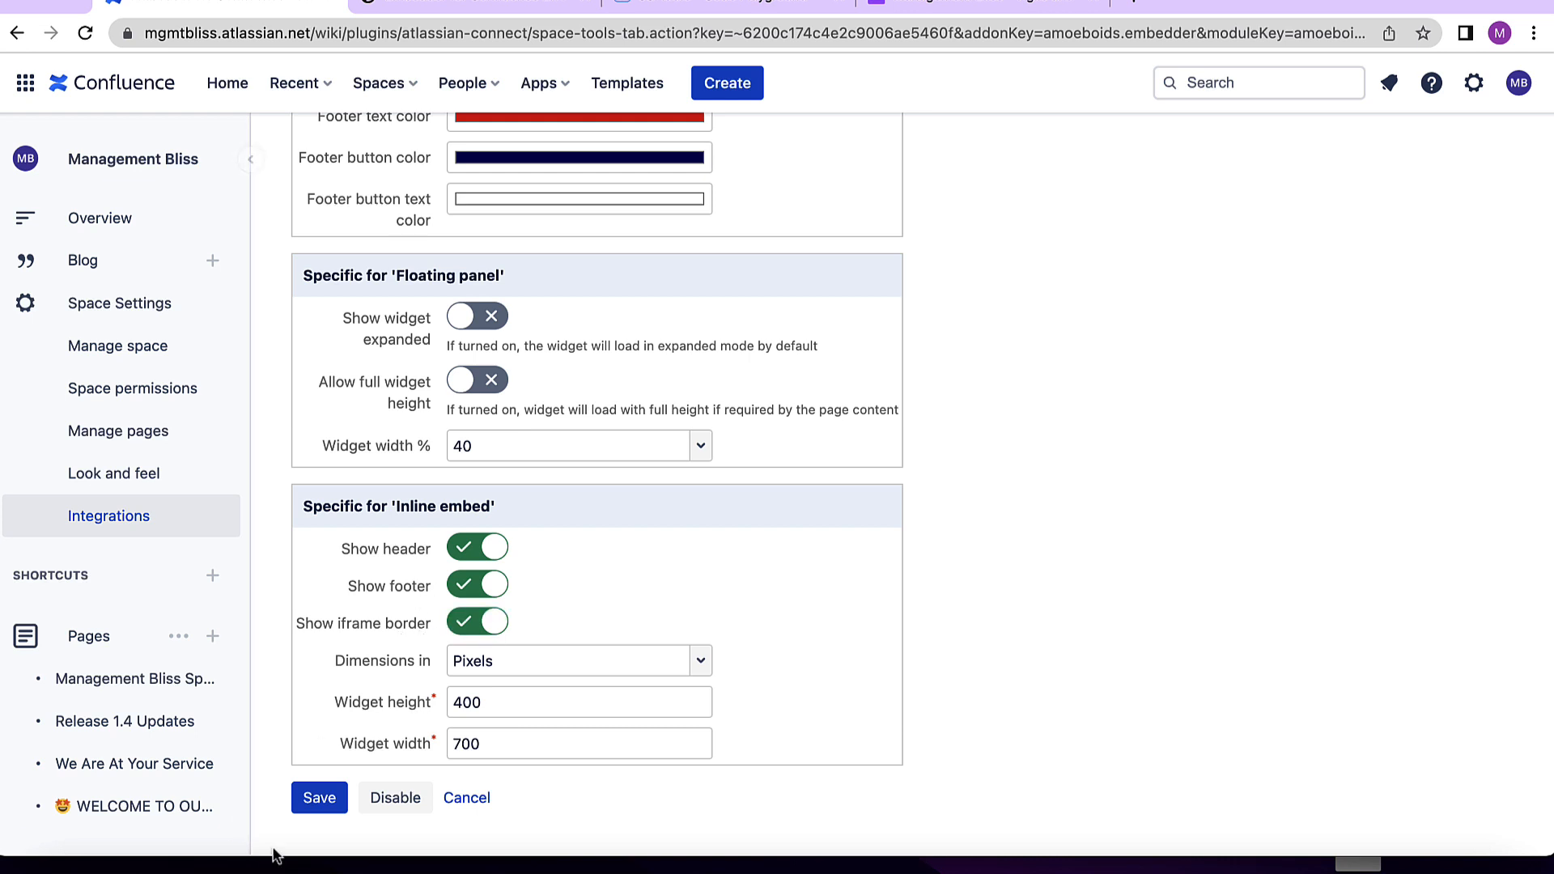
click(318, 801)
- Copy the widget's Inline embed code and return to the fiddle
click(871, 468)
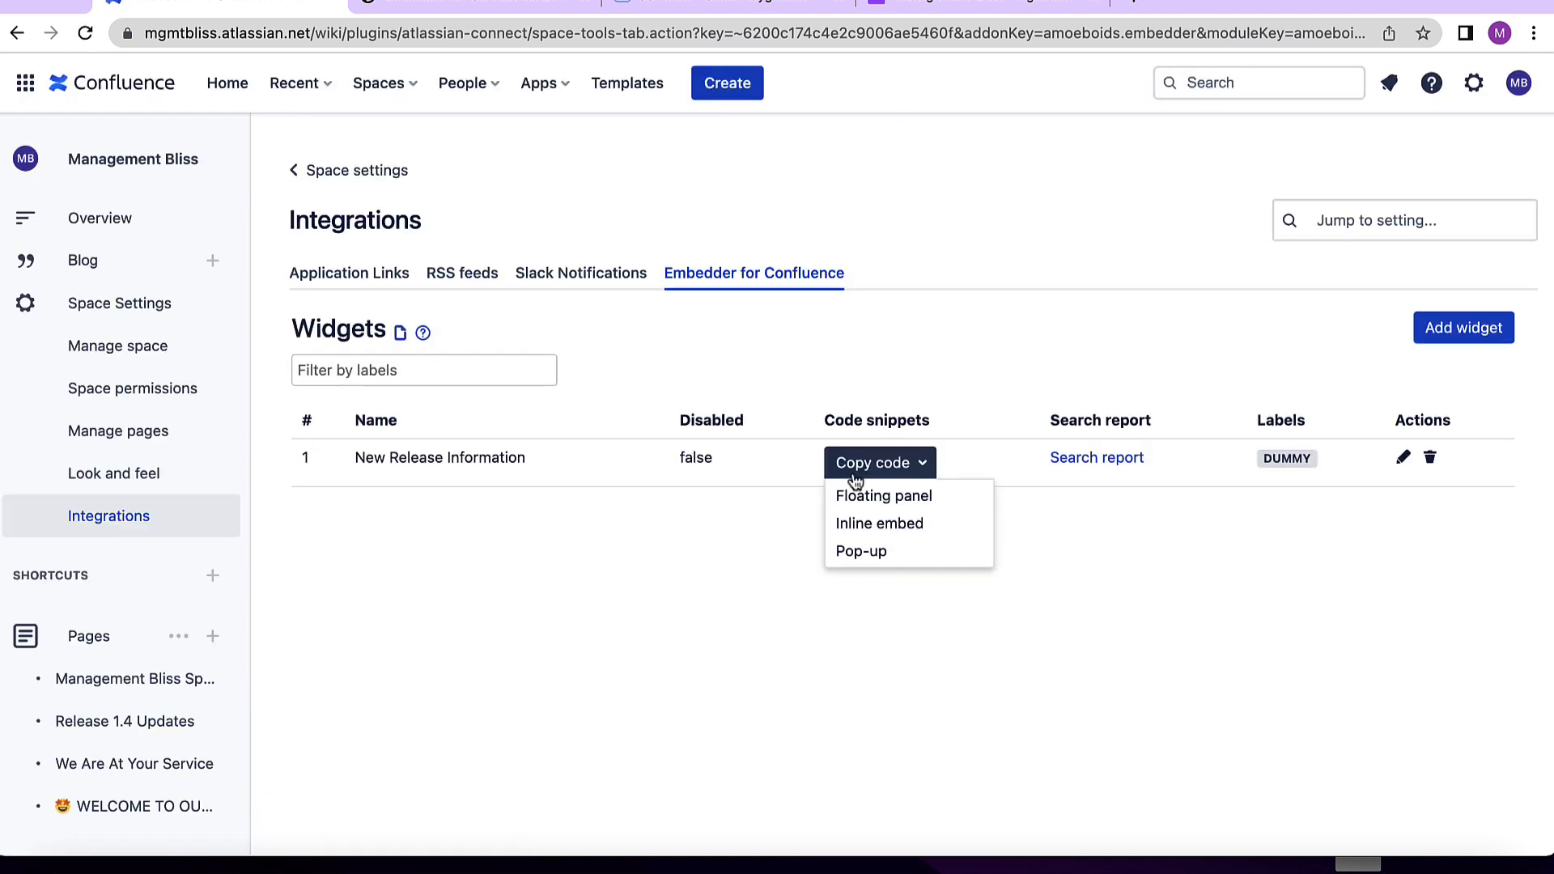
click(871, 494)
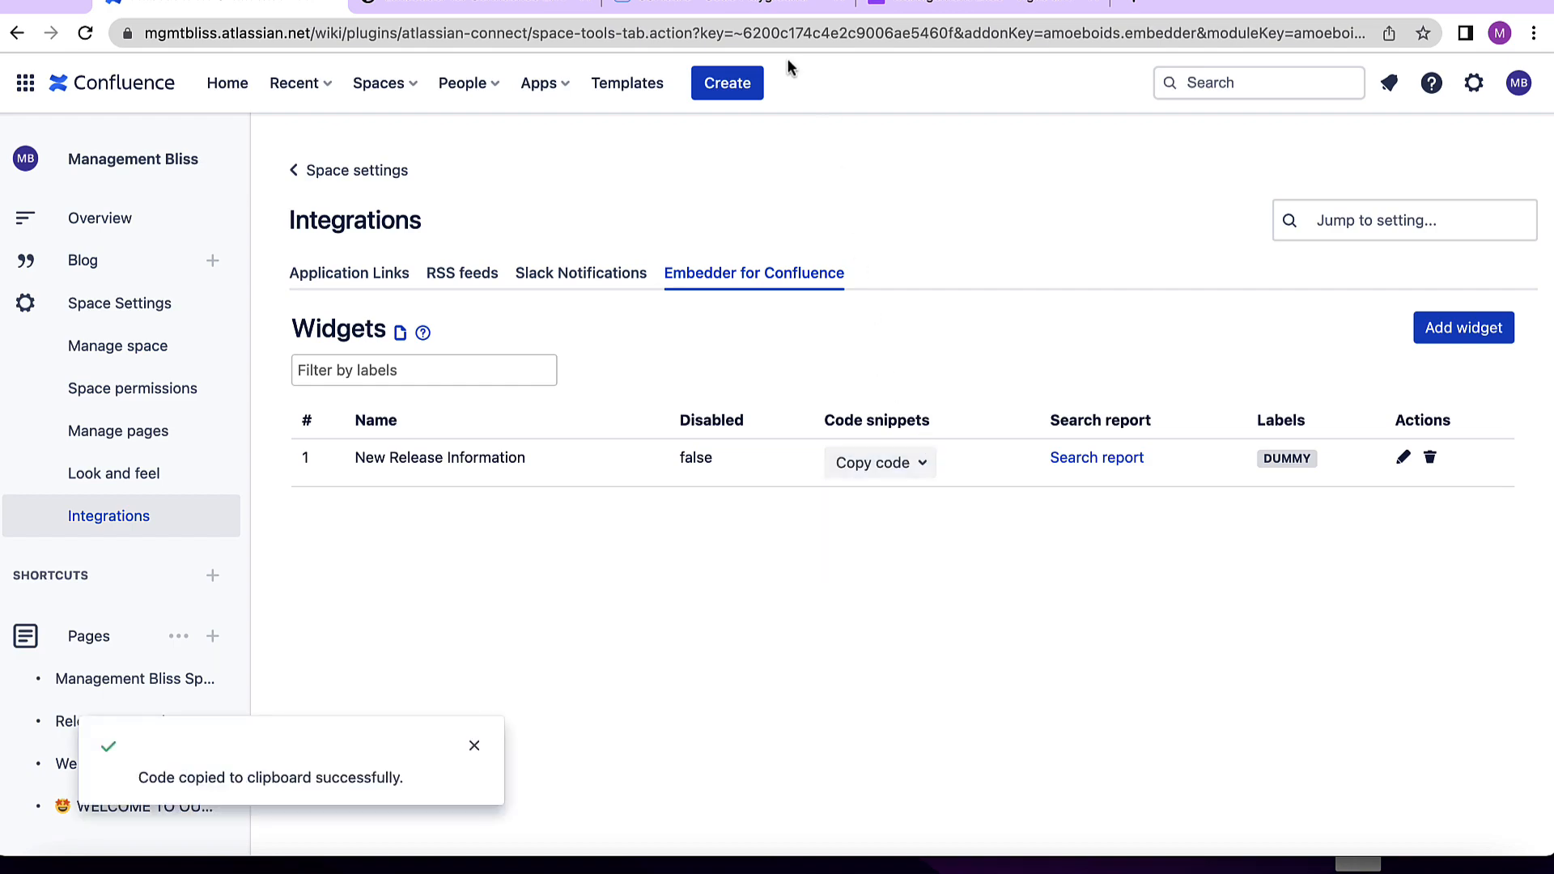
click(728, 18)
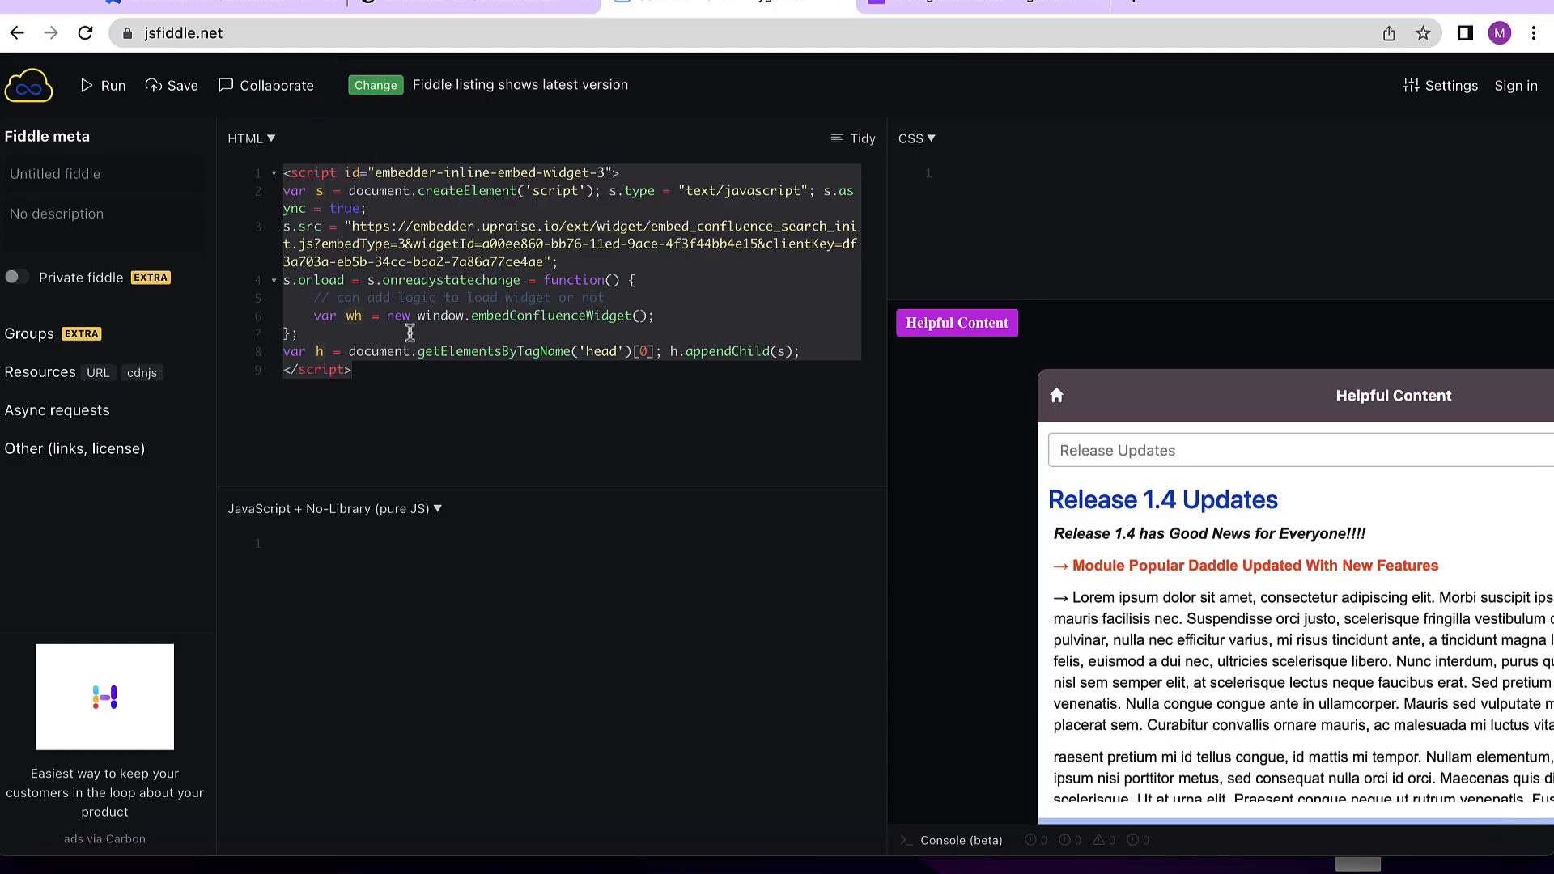
- Replace the fiddle's HTML with the Inline embed code, run it and scroll through the embedded content
key(BackSpace)
key(ctrl+v)
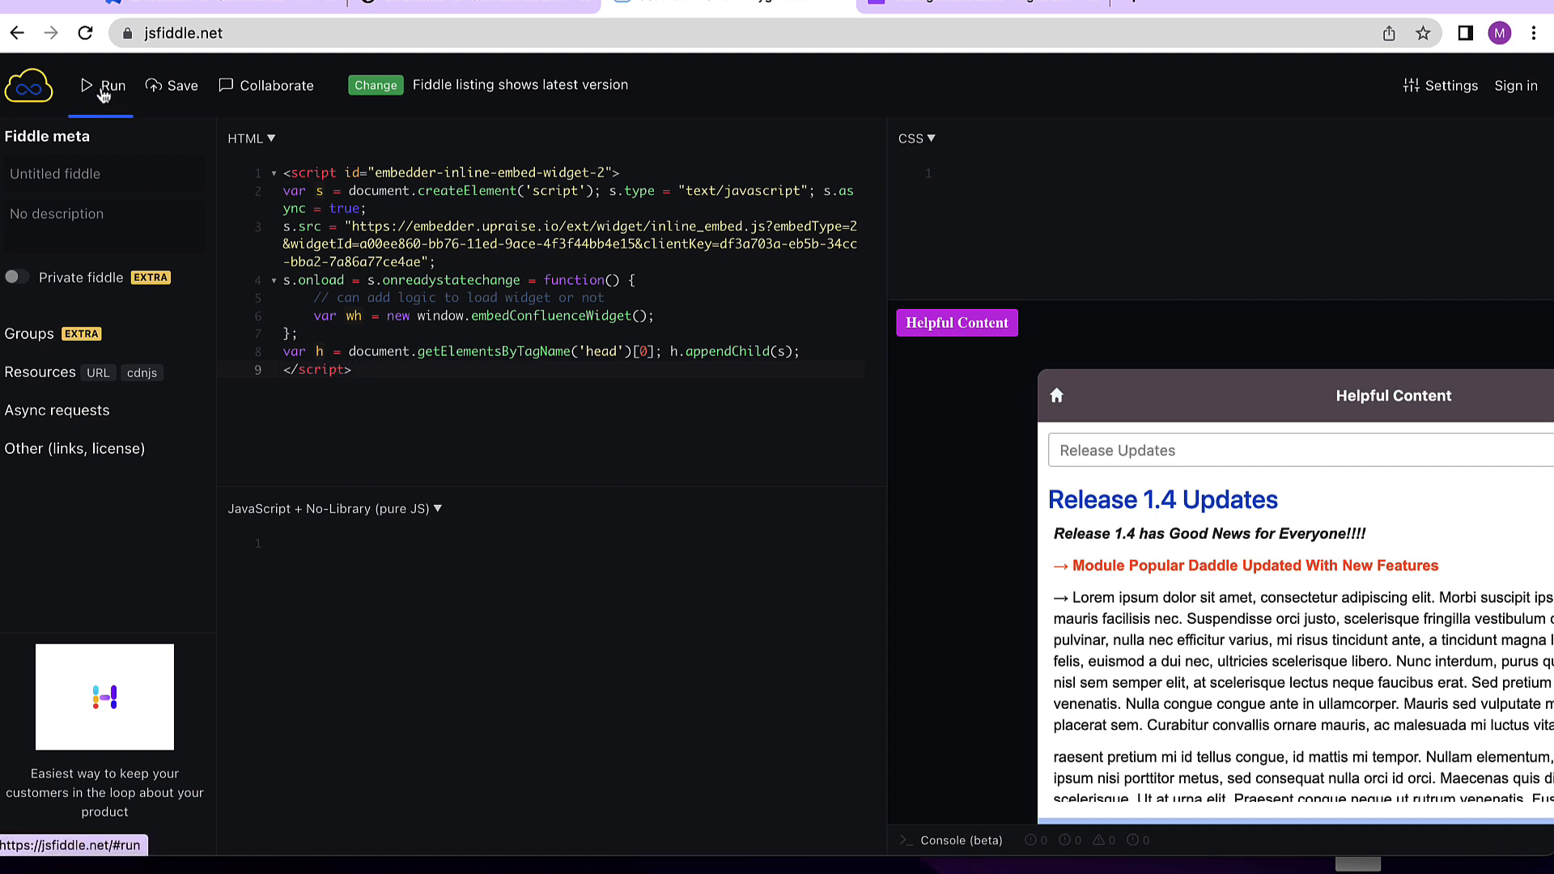
click(104, 95)
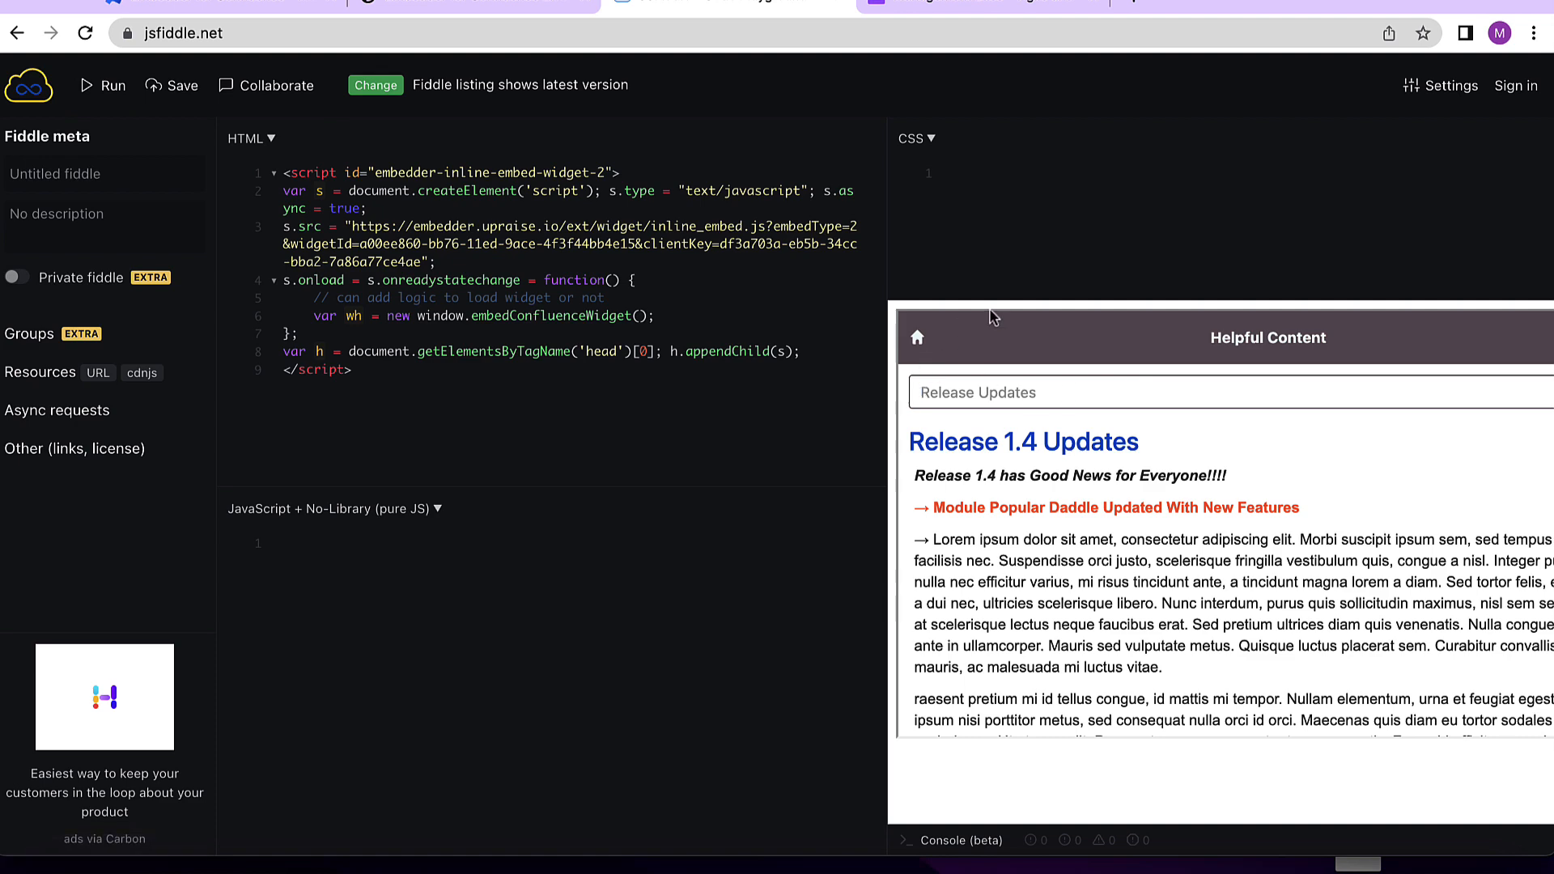
scroll(1158, 607, down, 5)
scroll(1157, 607, up, 5)
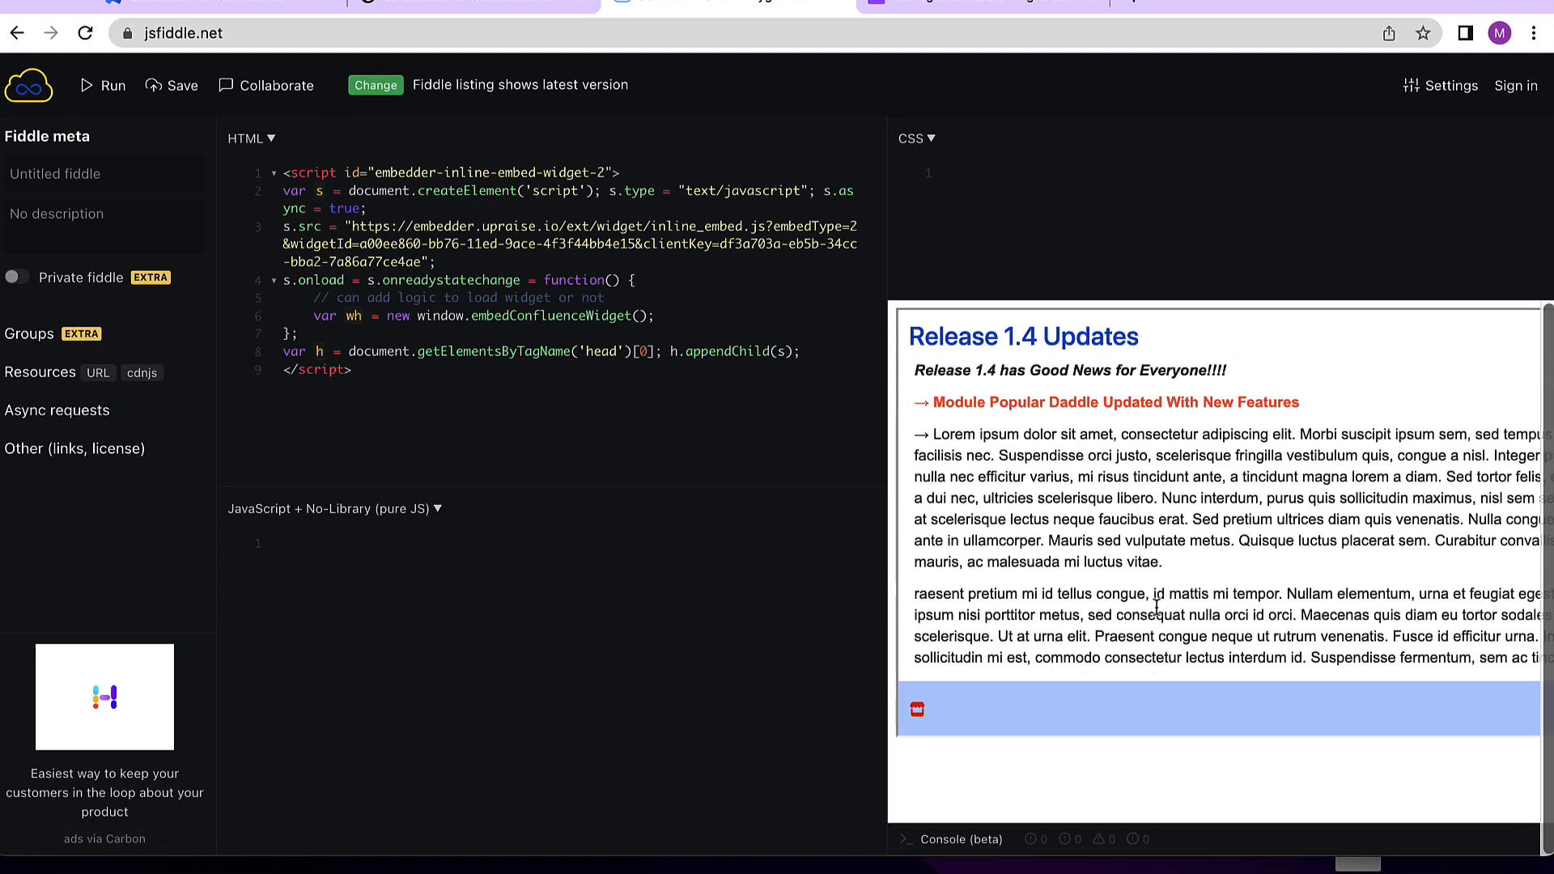
scroll(1158, 608, down, 3)
scroll(1158, 607, down, 3)
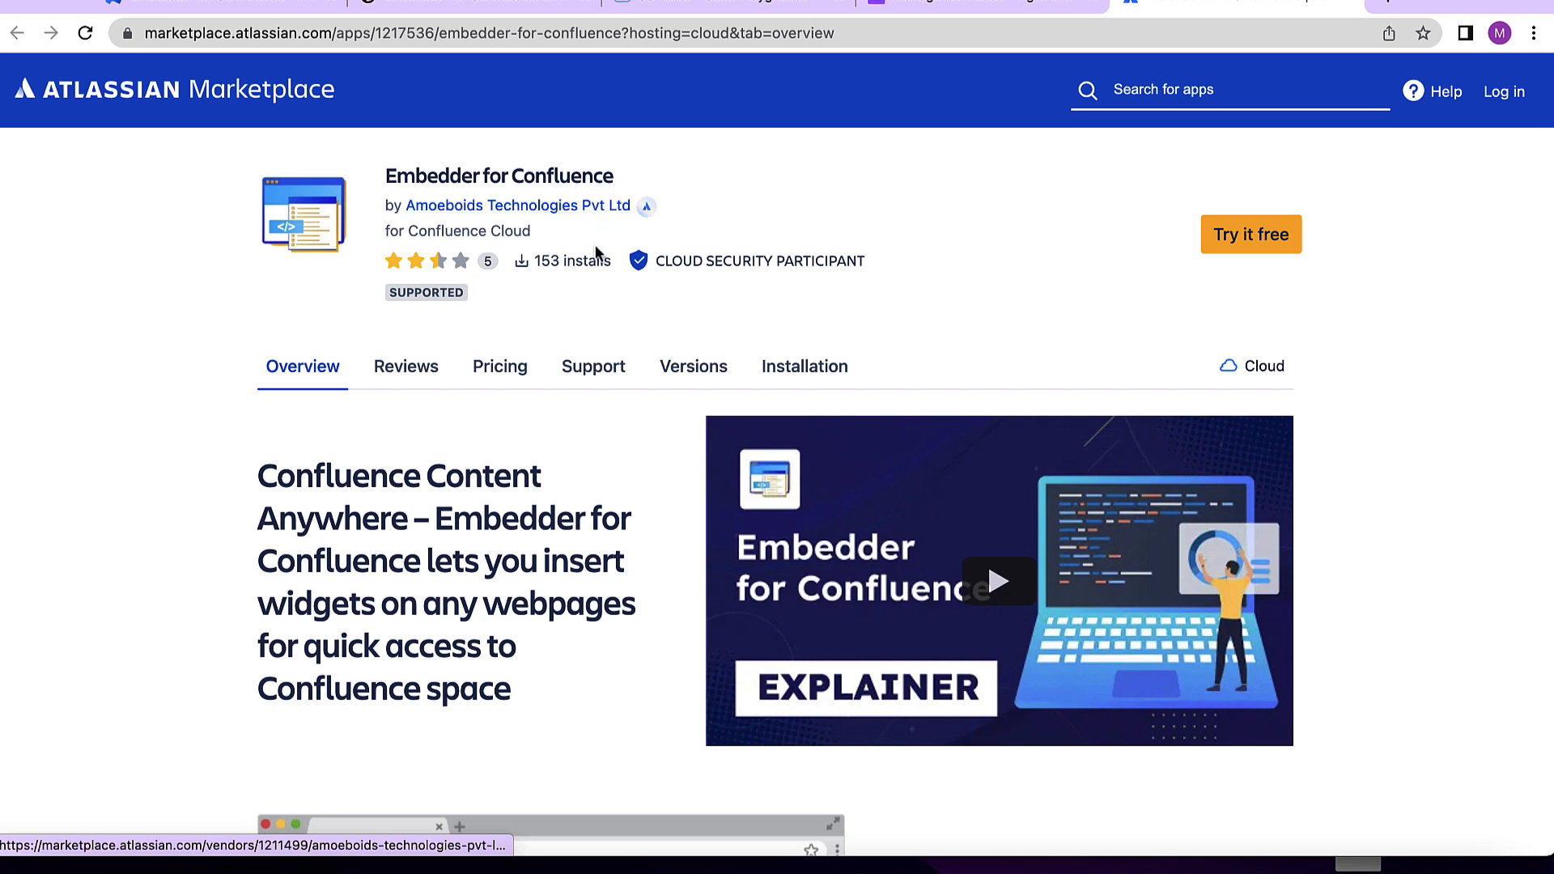
- Browse the Embedder for Confluence Marketplace overview page and its feature details
scroll(526, 284, down, 2)
scroll(372, 344, up, 1)
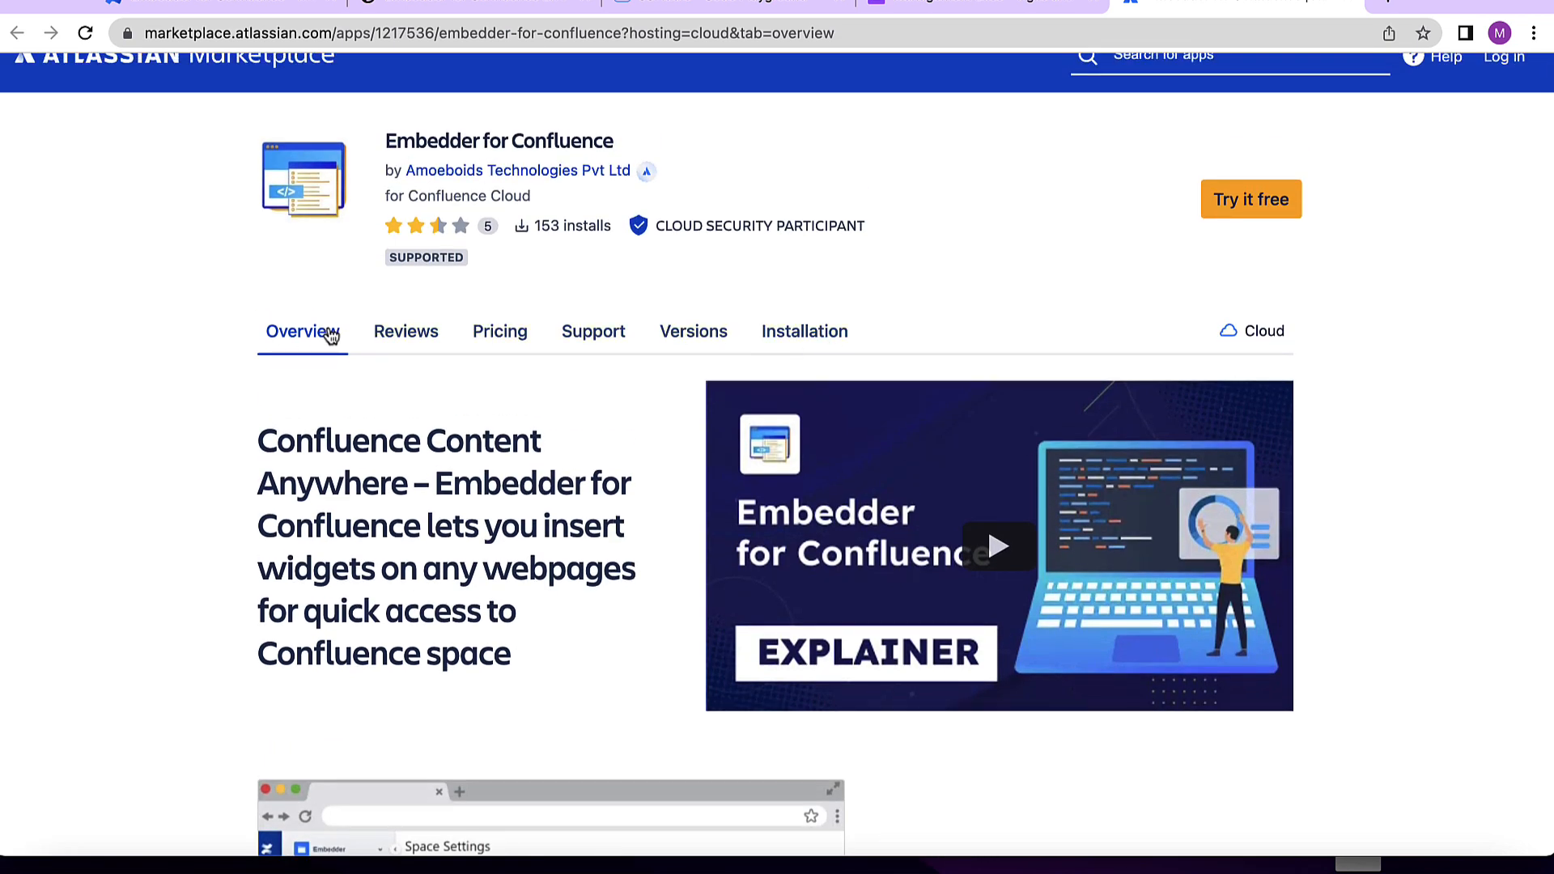
scroll(489, 408, down, 3)
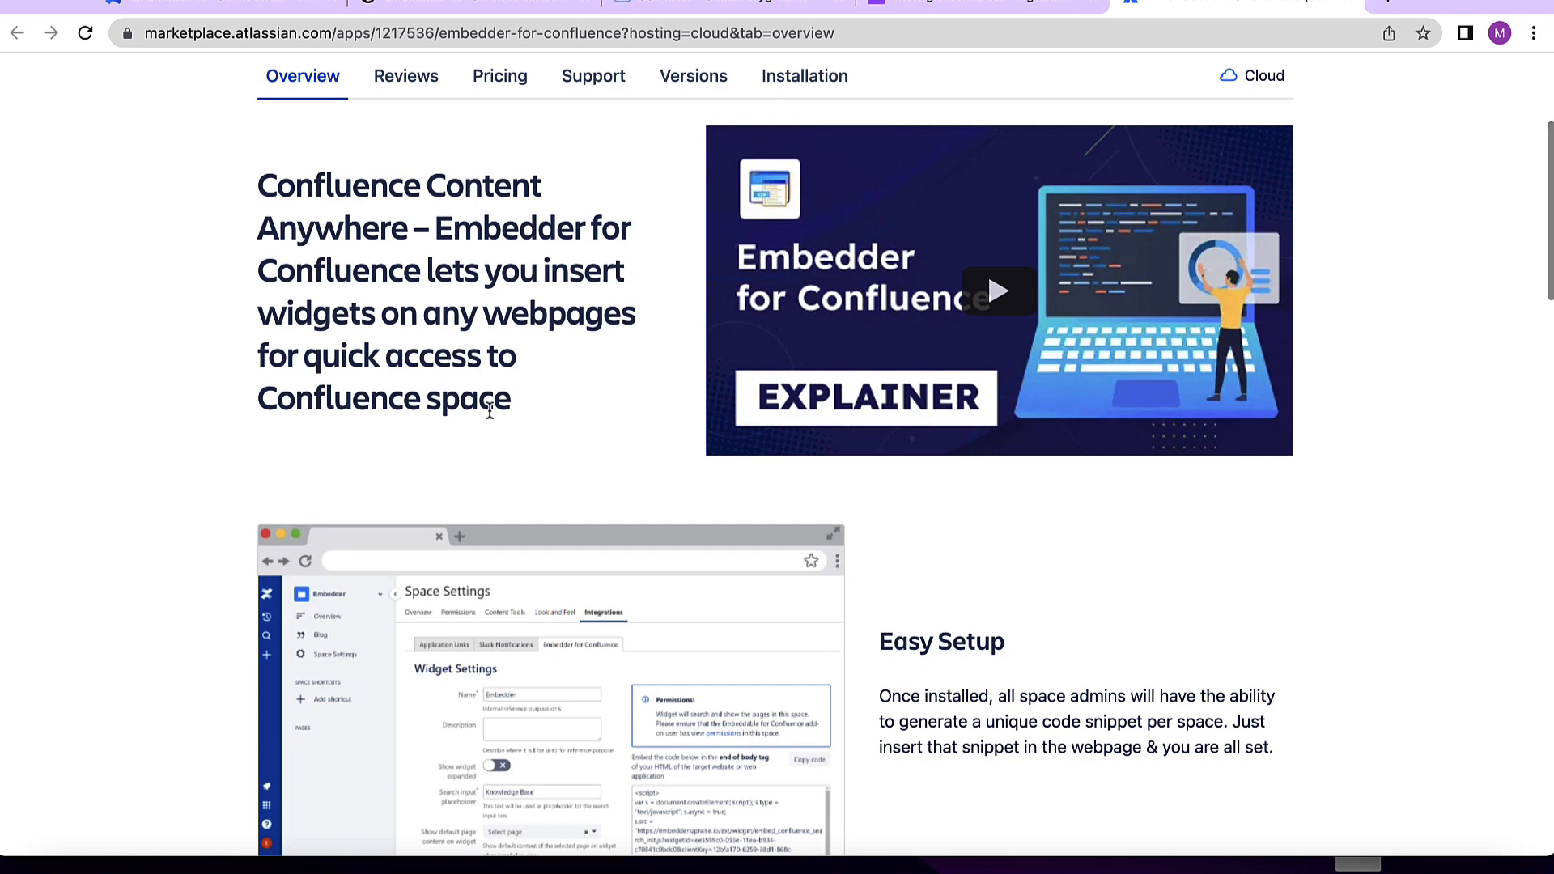
scroll(485, 405, down, 1)
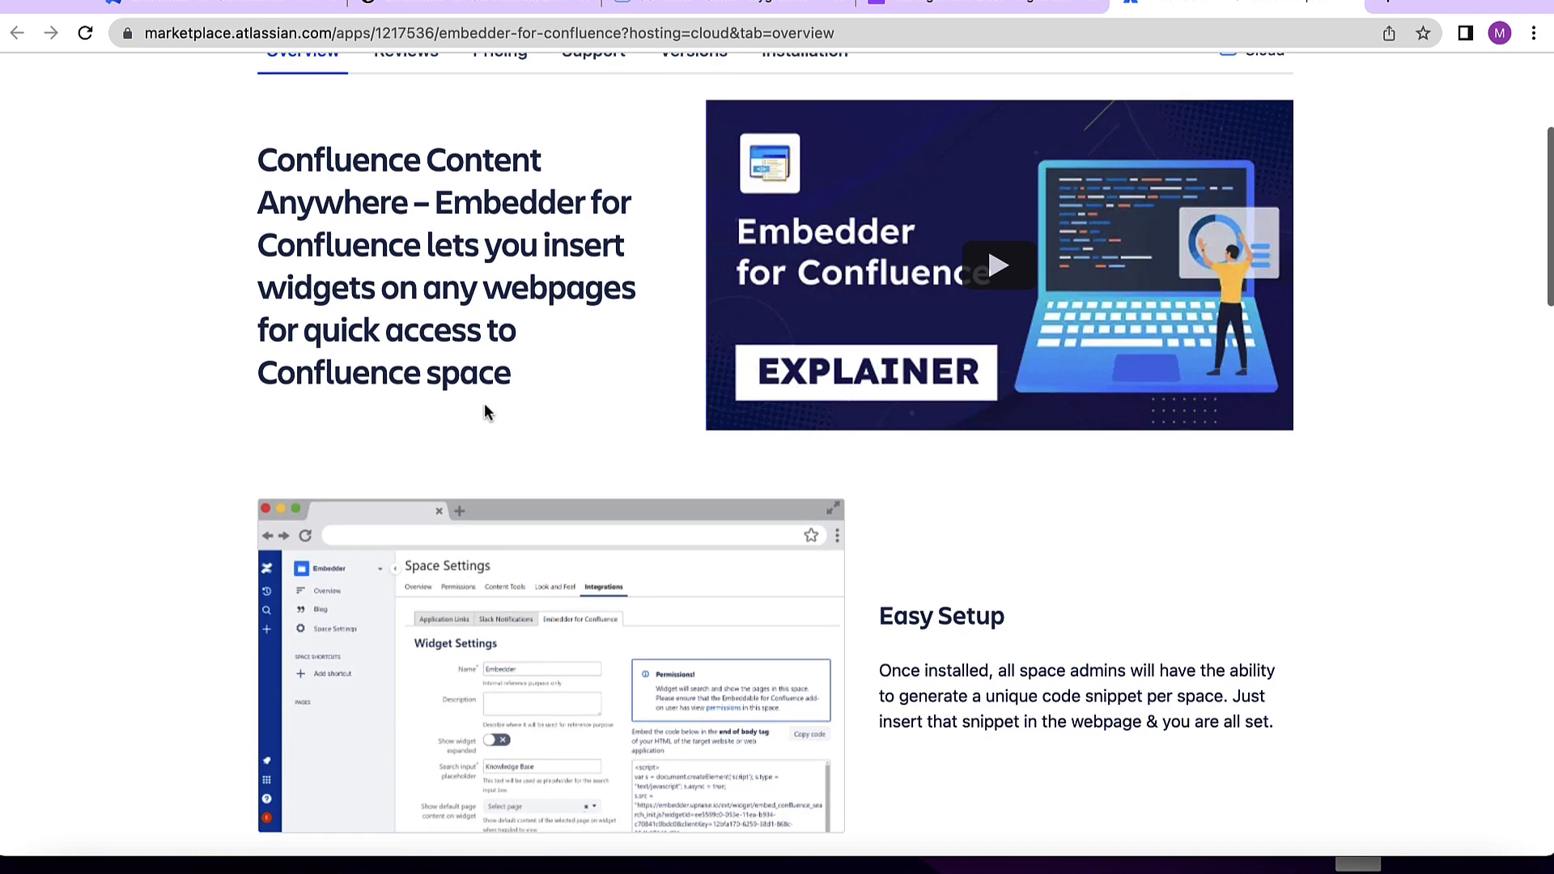
scroll(340, 211, up, 2)
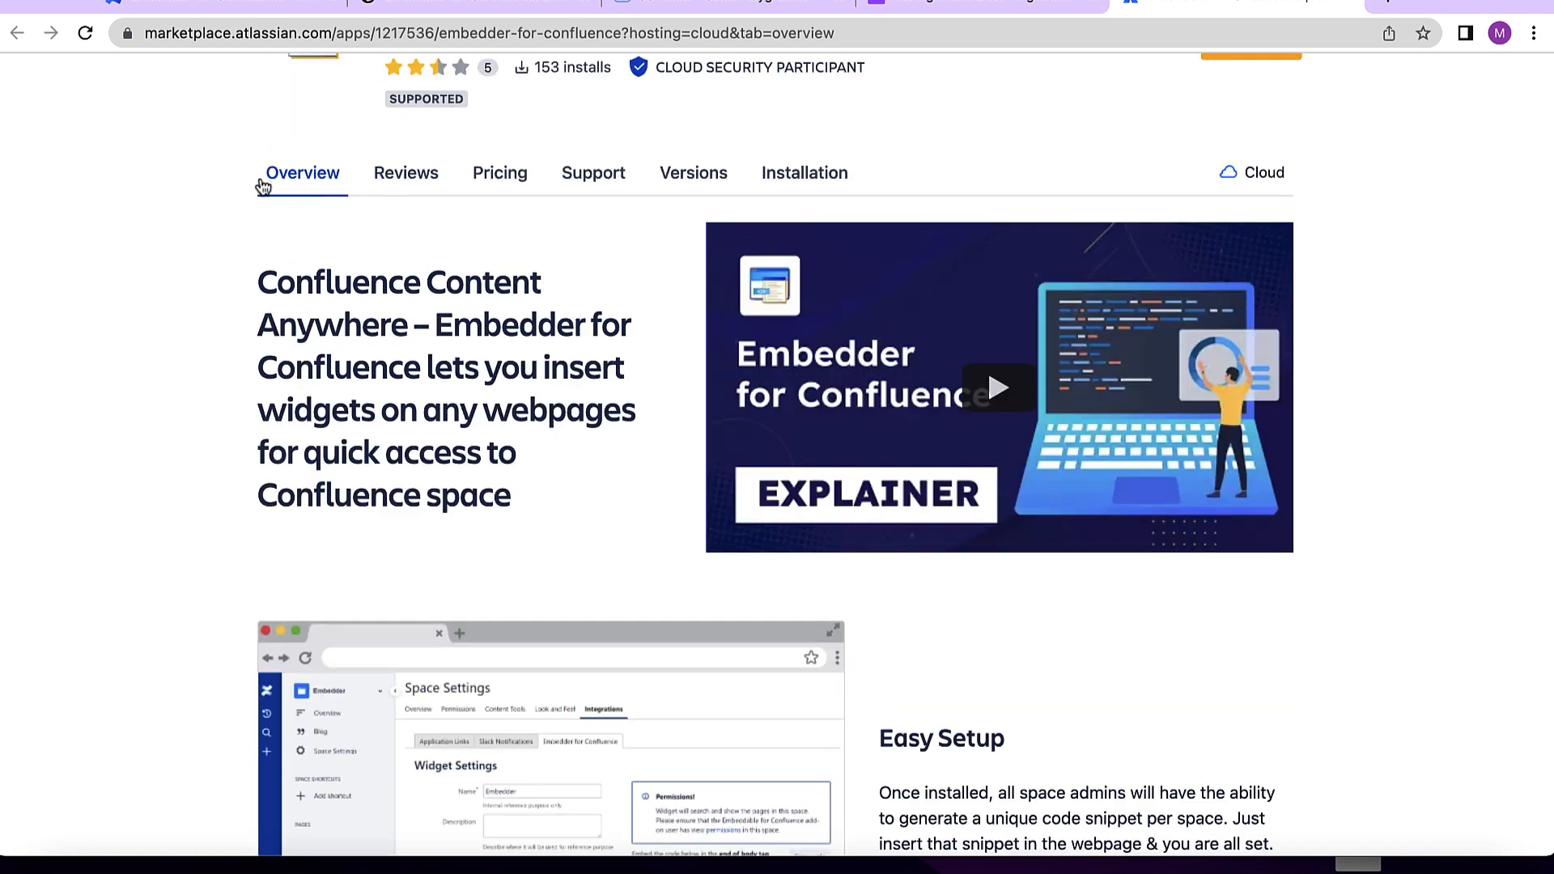
scroll(300, 153, down, 1)
scroll(490, 369, down, 12)
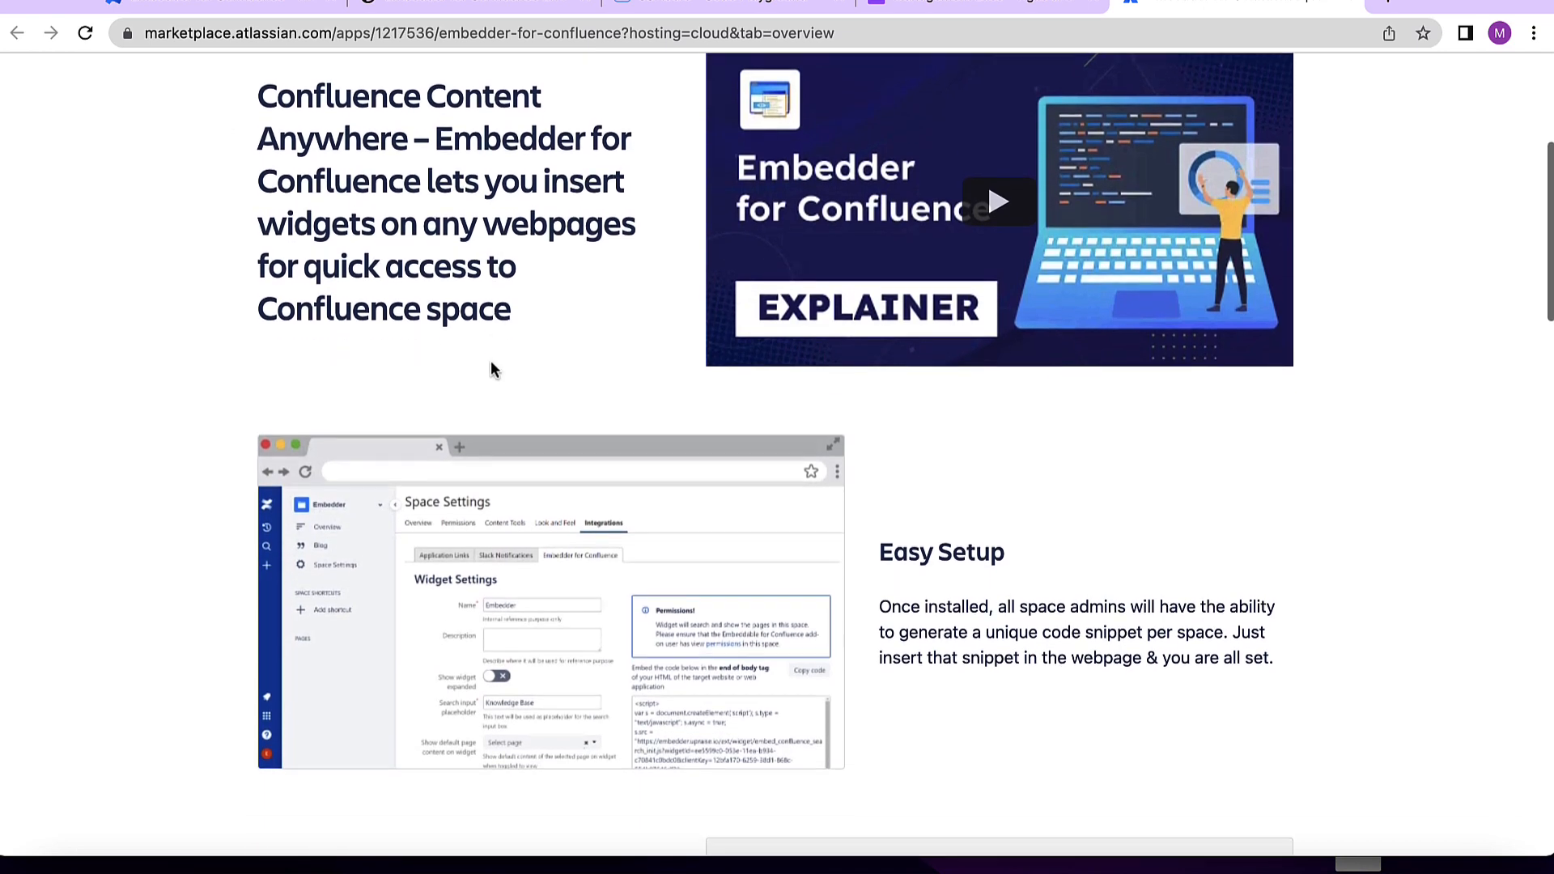
scroll(494, 371, down, 3)
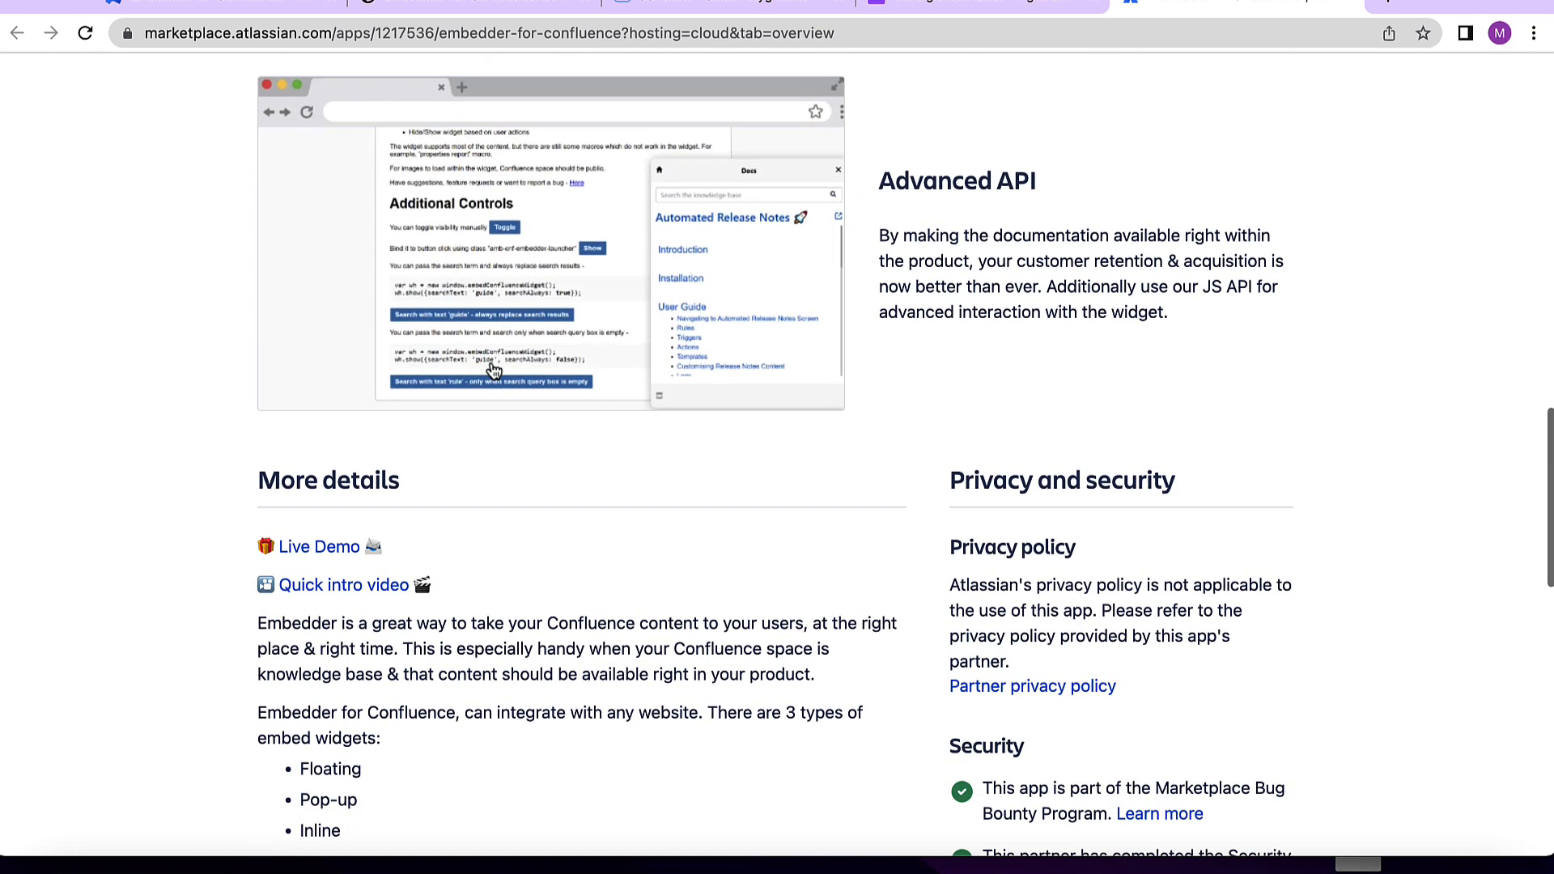
scroll(494, 371, down, 1)
scroll(494, 371, down, 3)
scroll(494, 370, up, 5)
scroll(494, 369, up, 4)
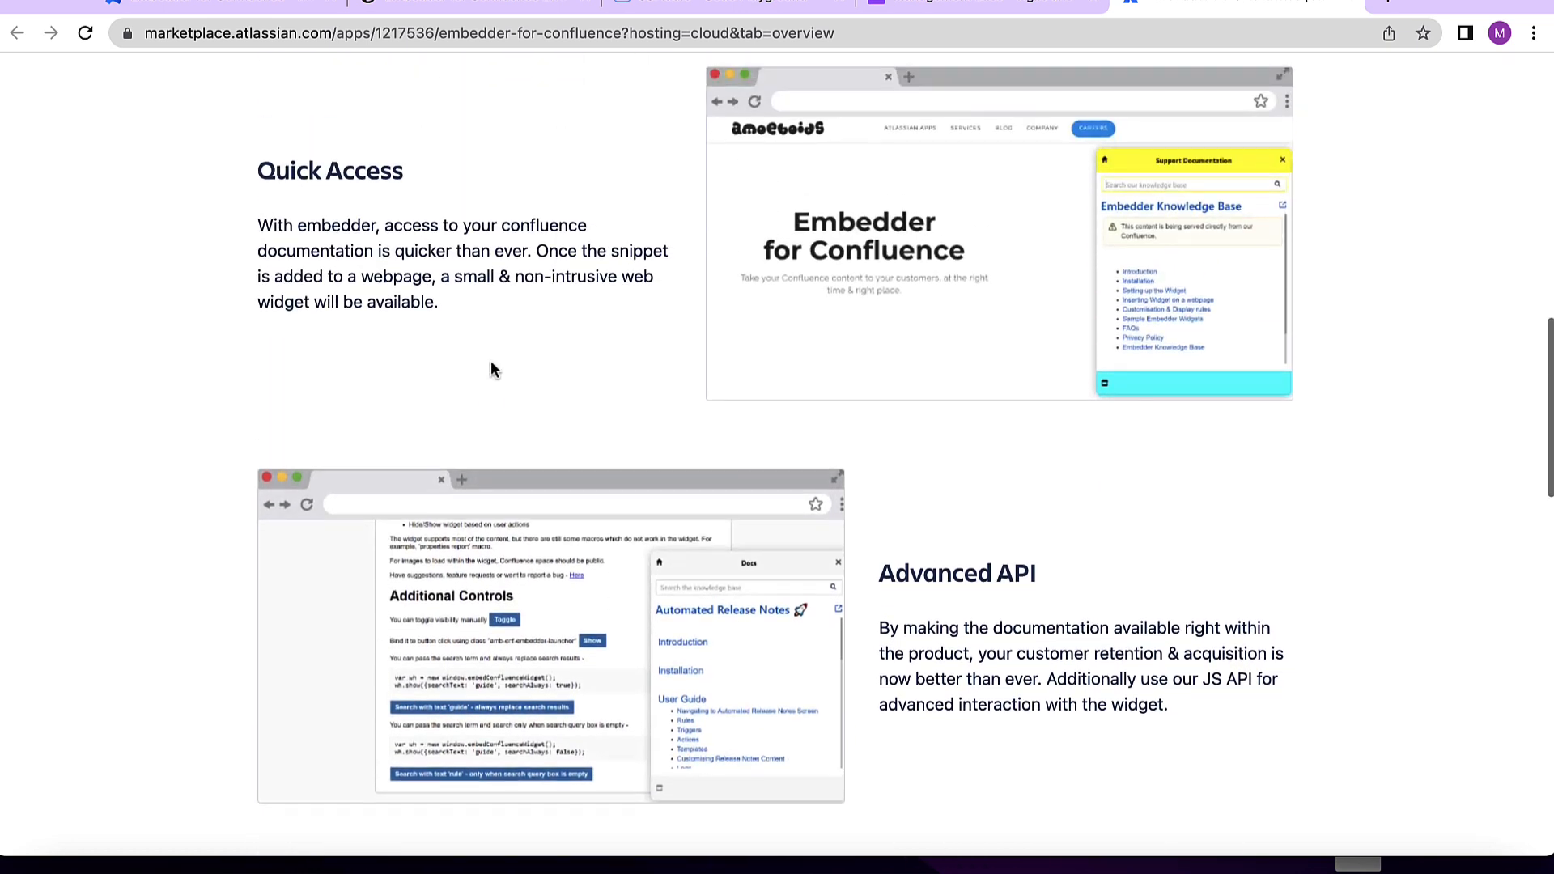
scroll(494, 371, down, 10)
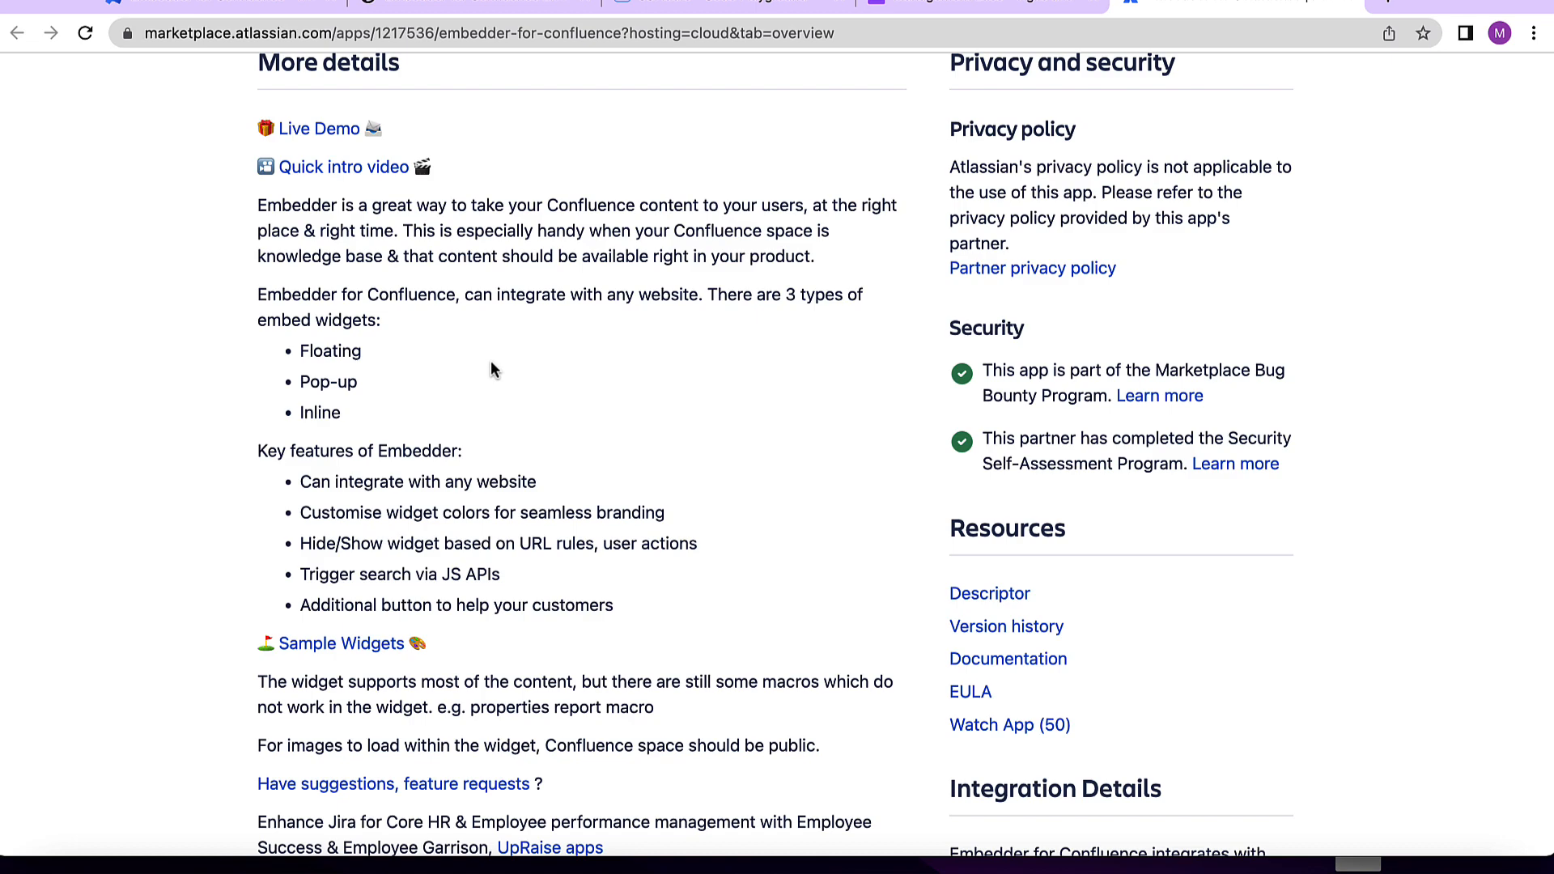
scroll(491, 361, up, 20)
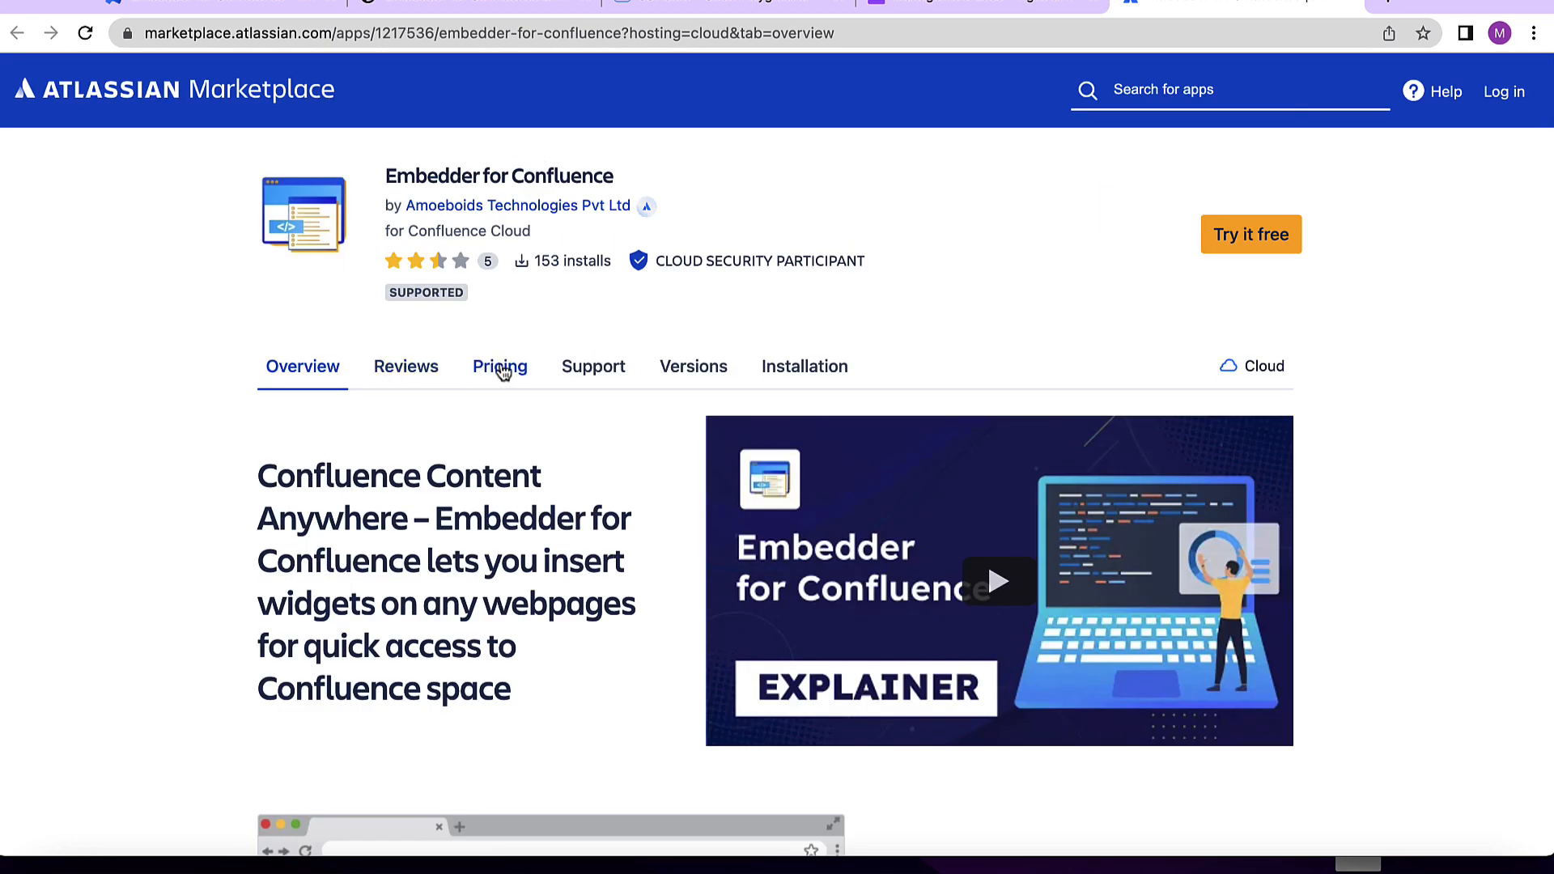
- Open the app's pricing and estimate the cost for 25 users on the annual billing cycle
click(499, 372)
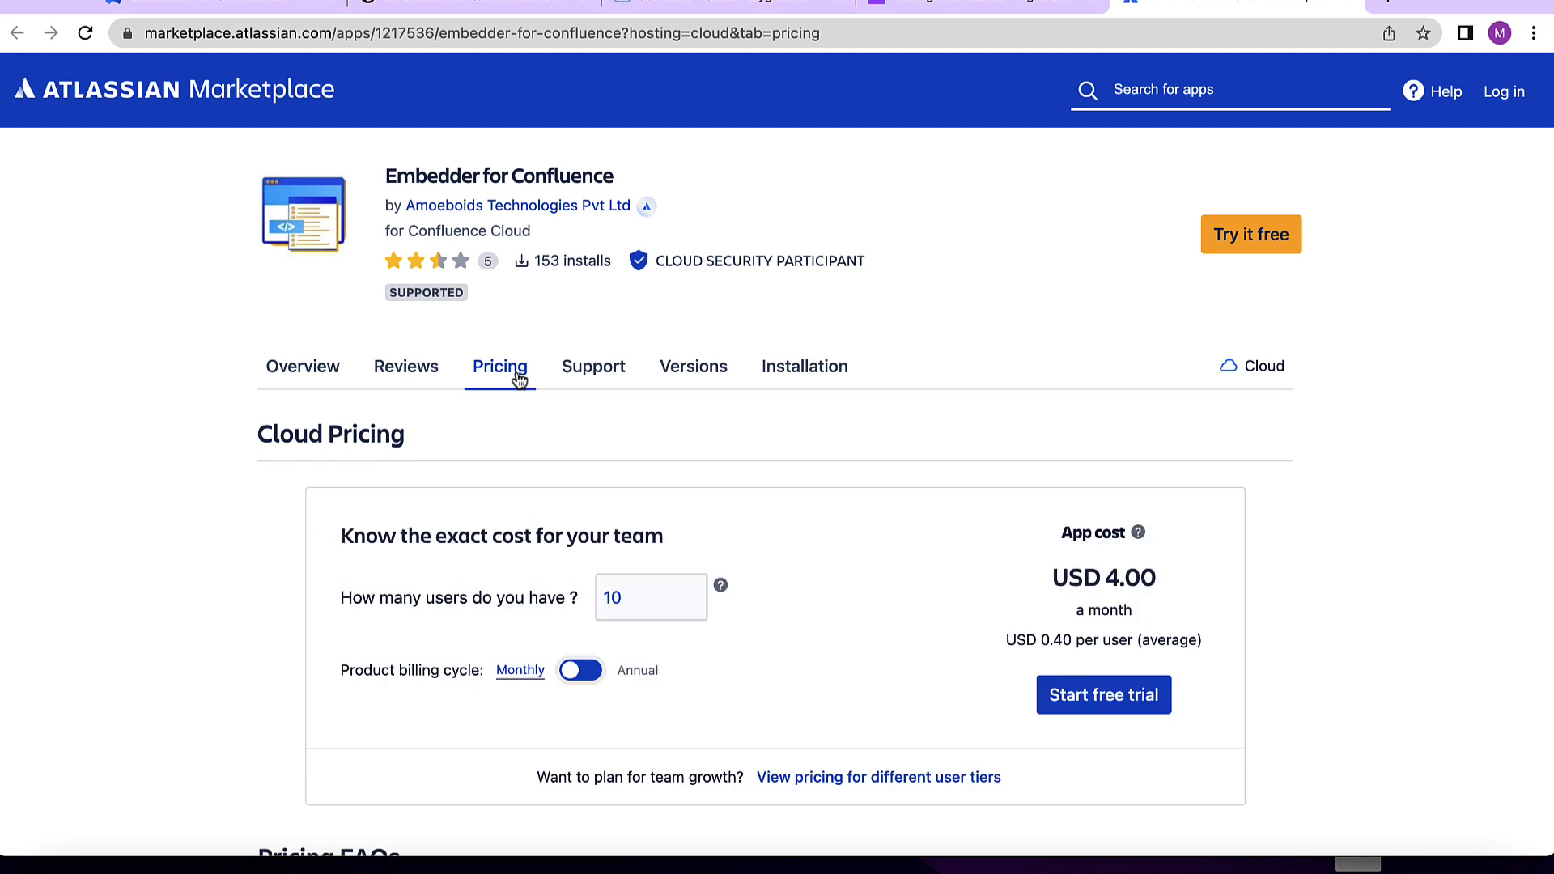
scroll(519, 380, down, 1)
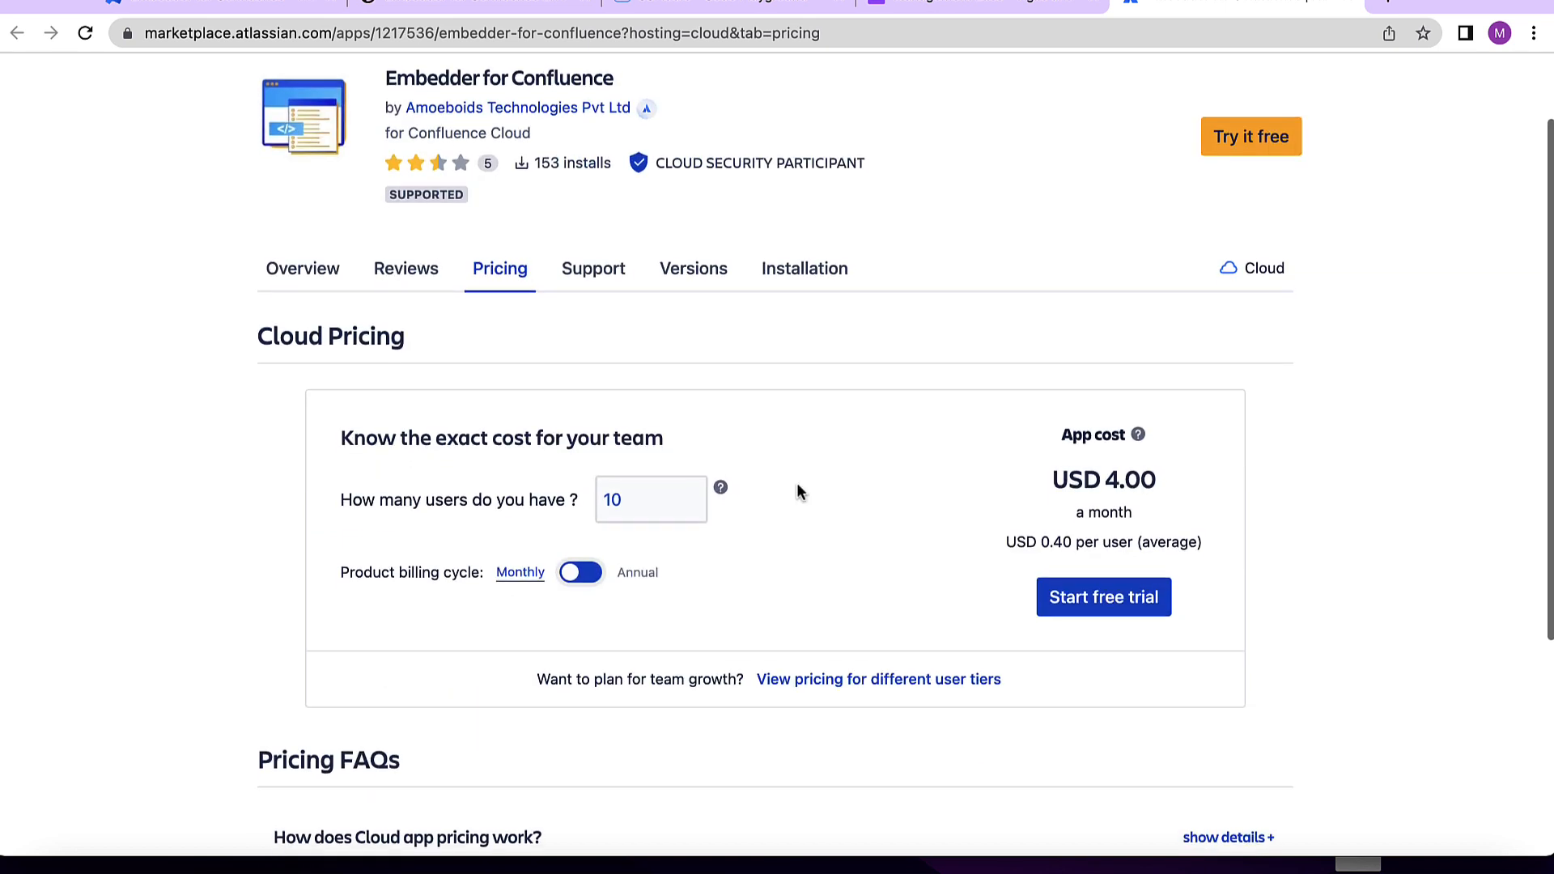
drag(339, 572, 472, 573)
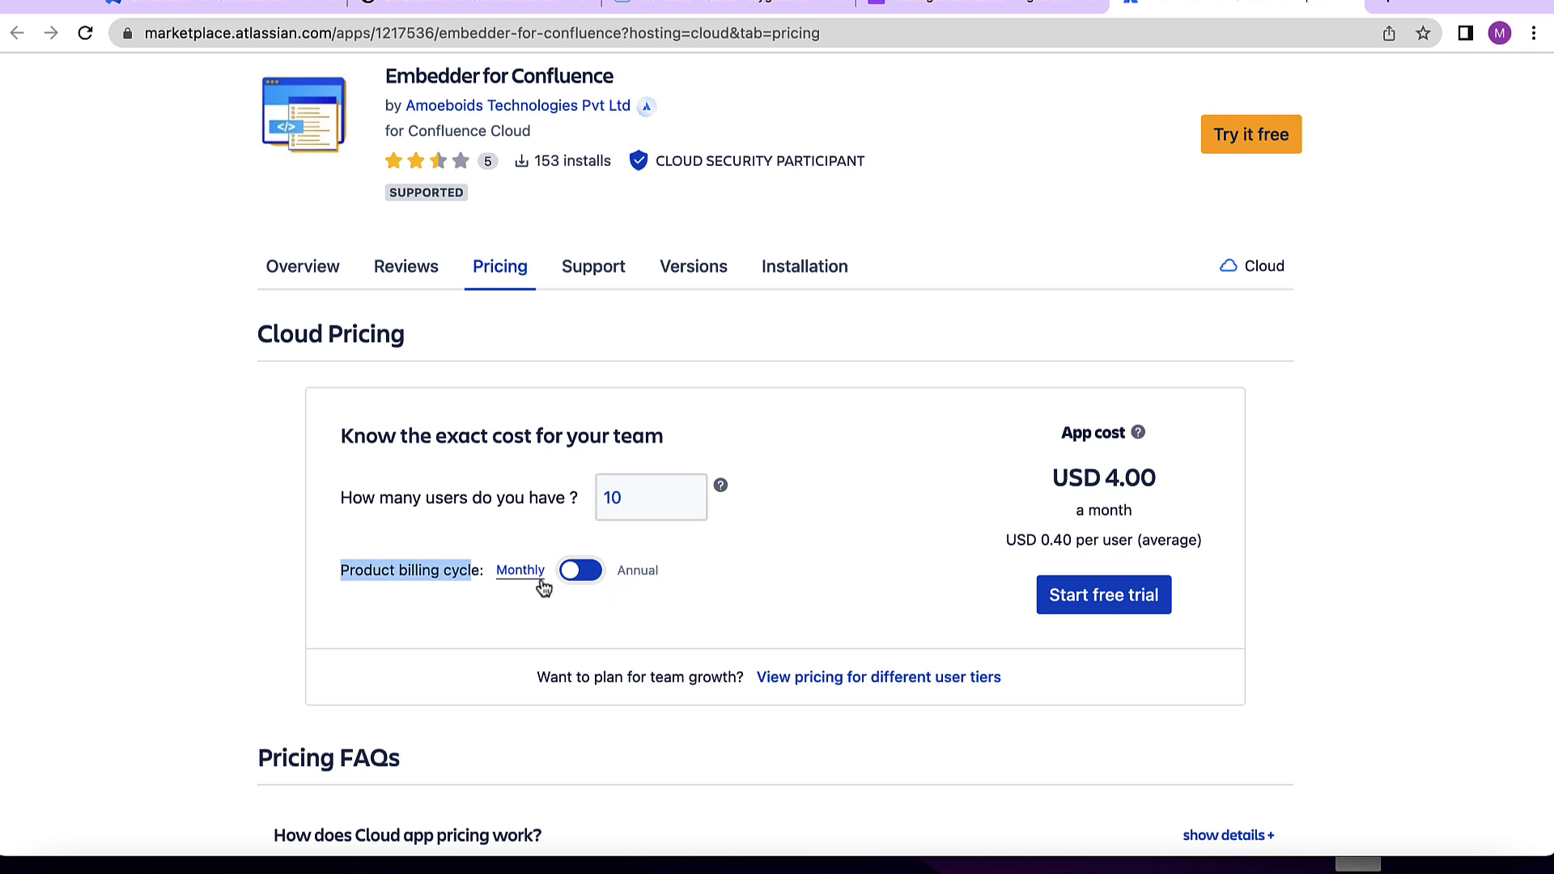
click(657, 499)
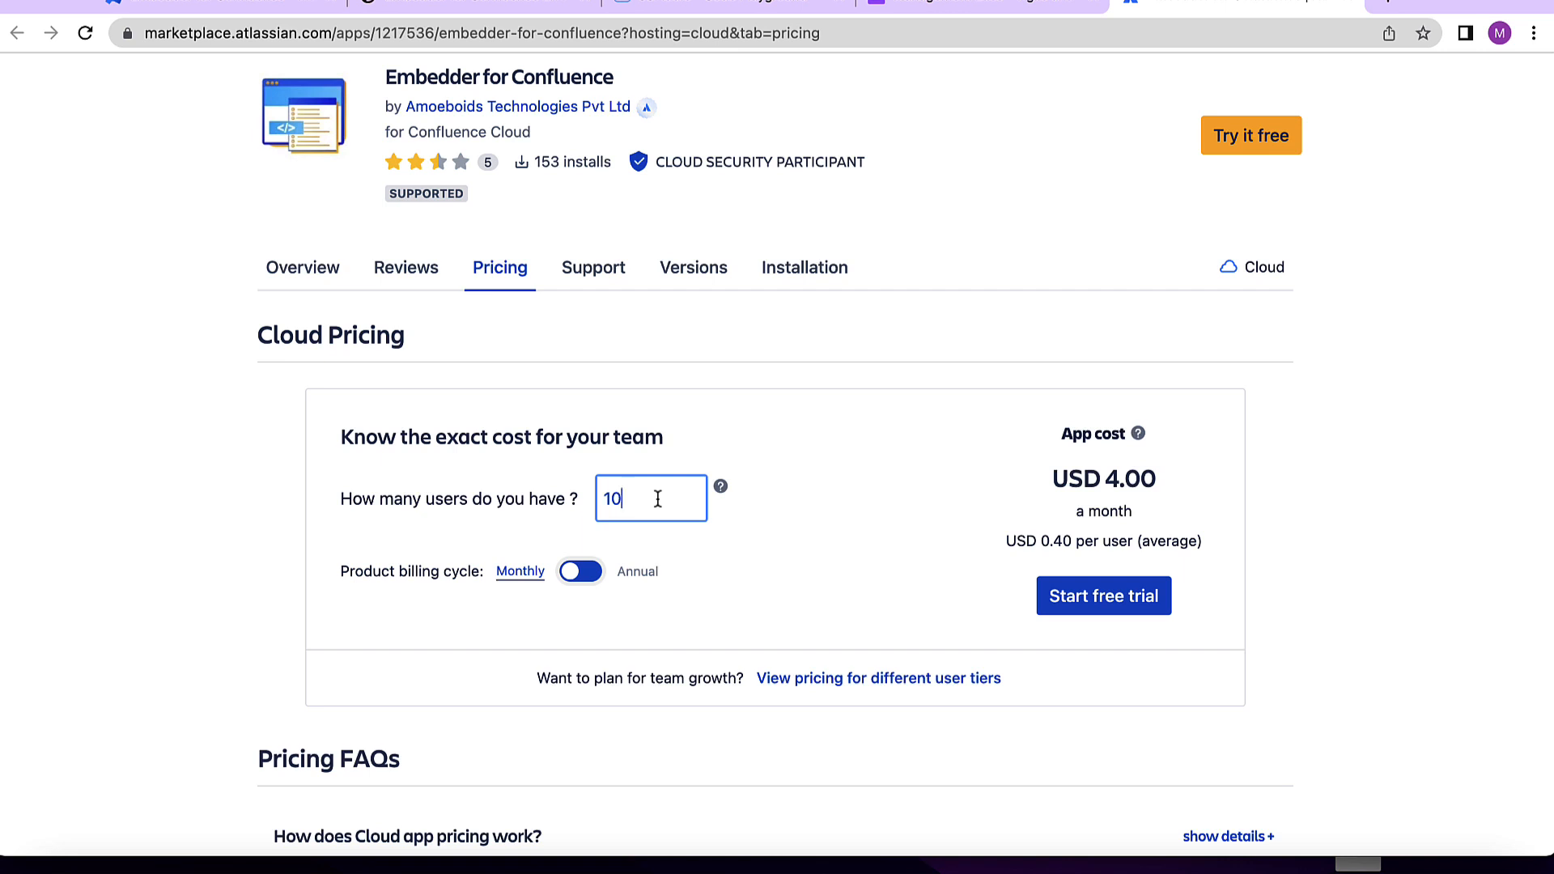
key(BackSpace)
key(BackSpace)
text(25)
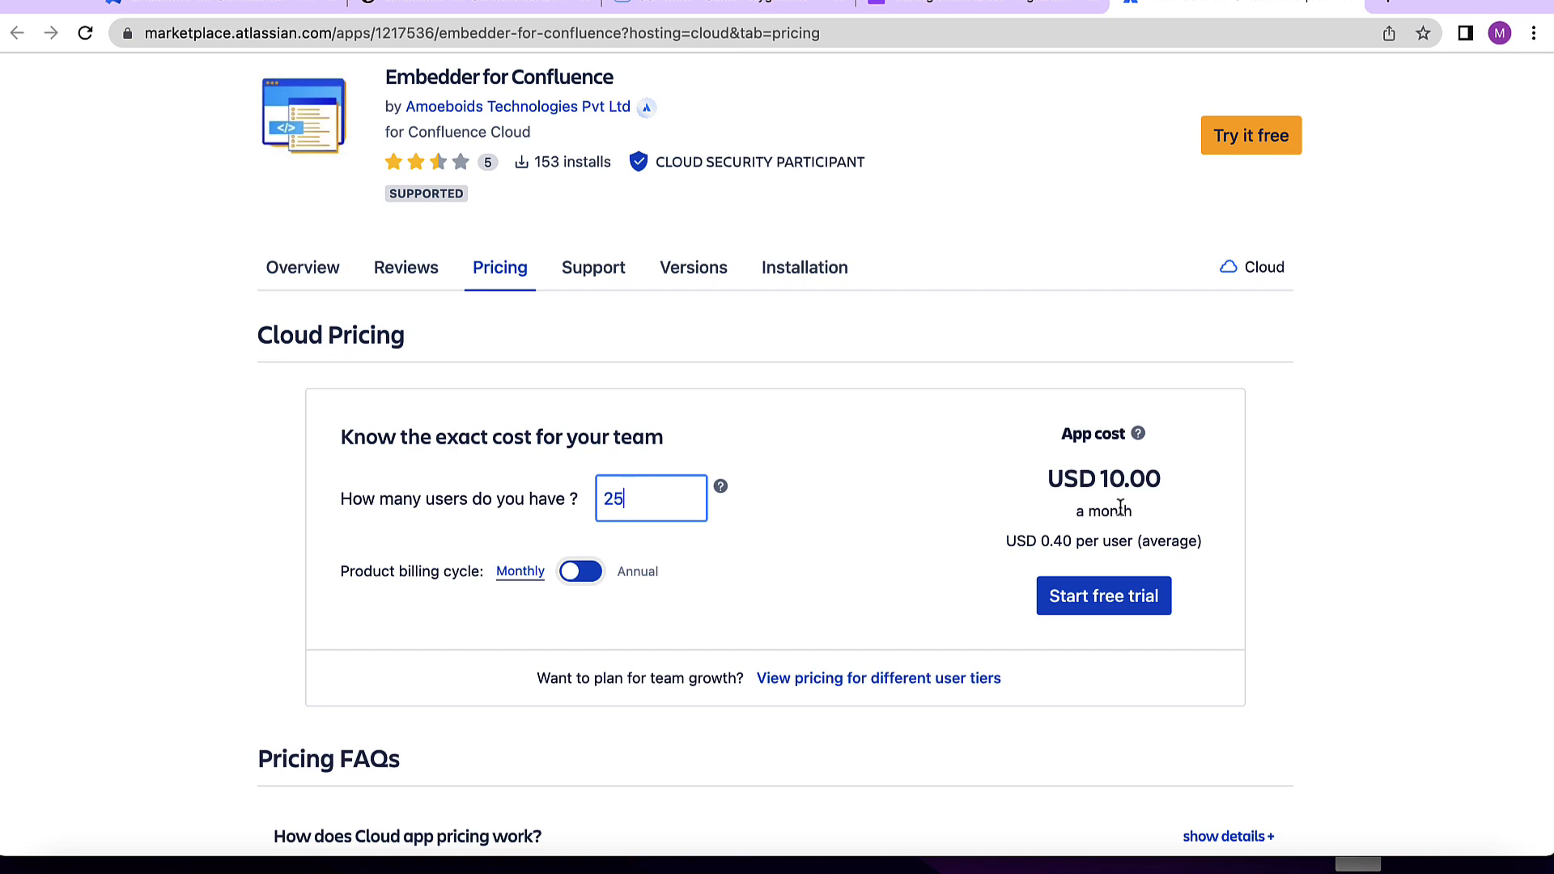
click(653, 449)
click(595, 576)
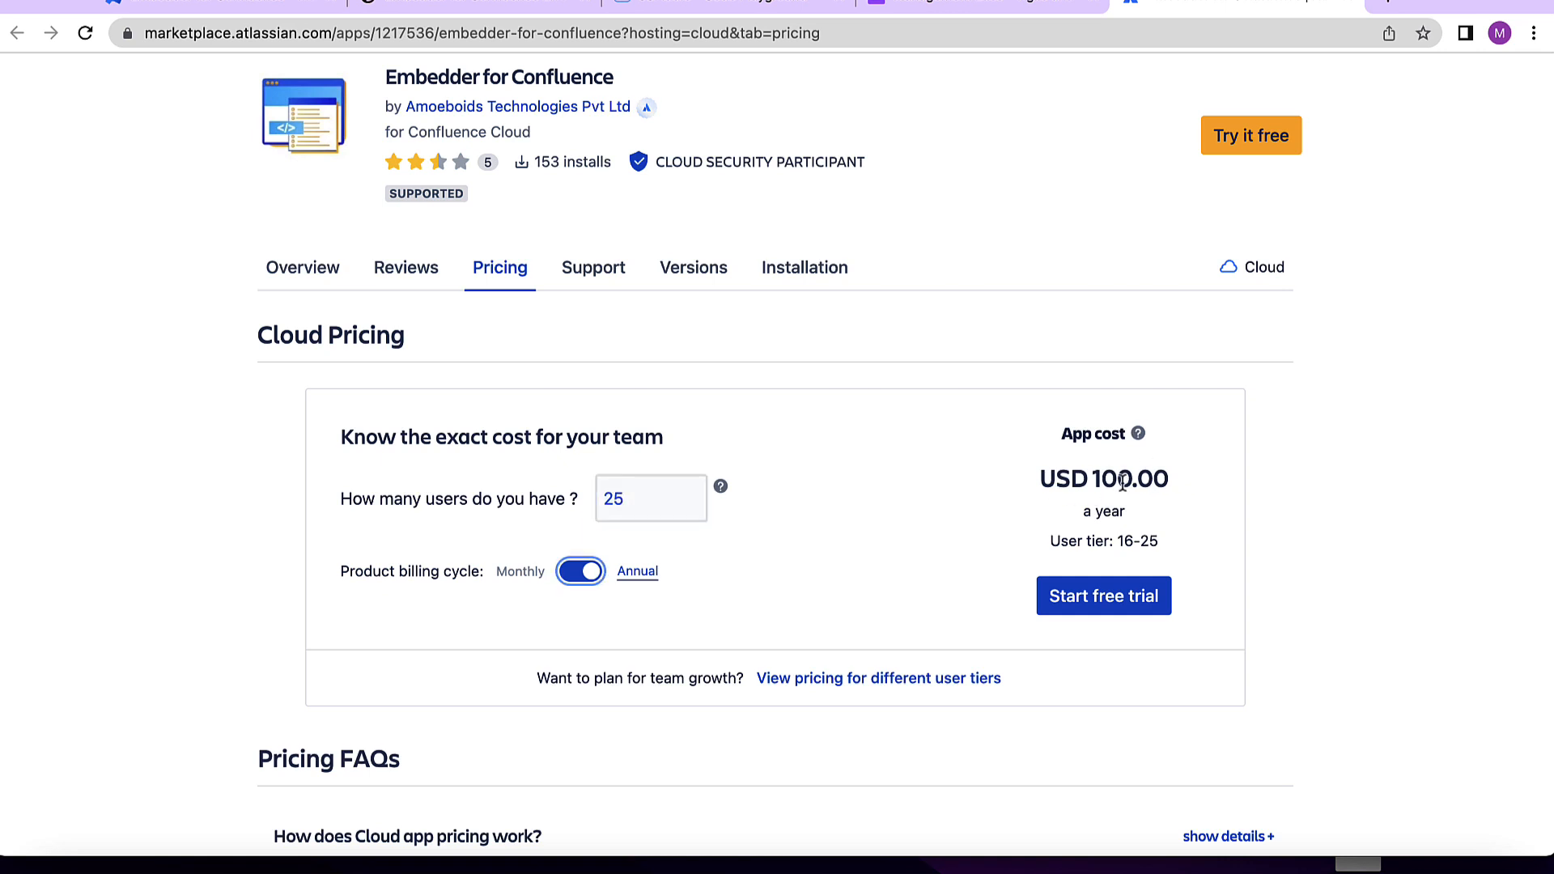
- Open the Support section and highlight the vendor's support hours
click(653, 496)
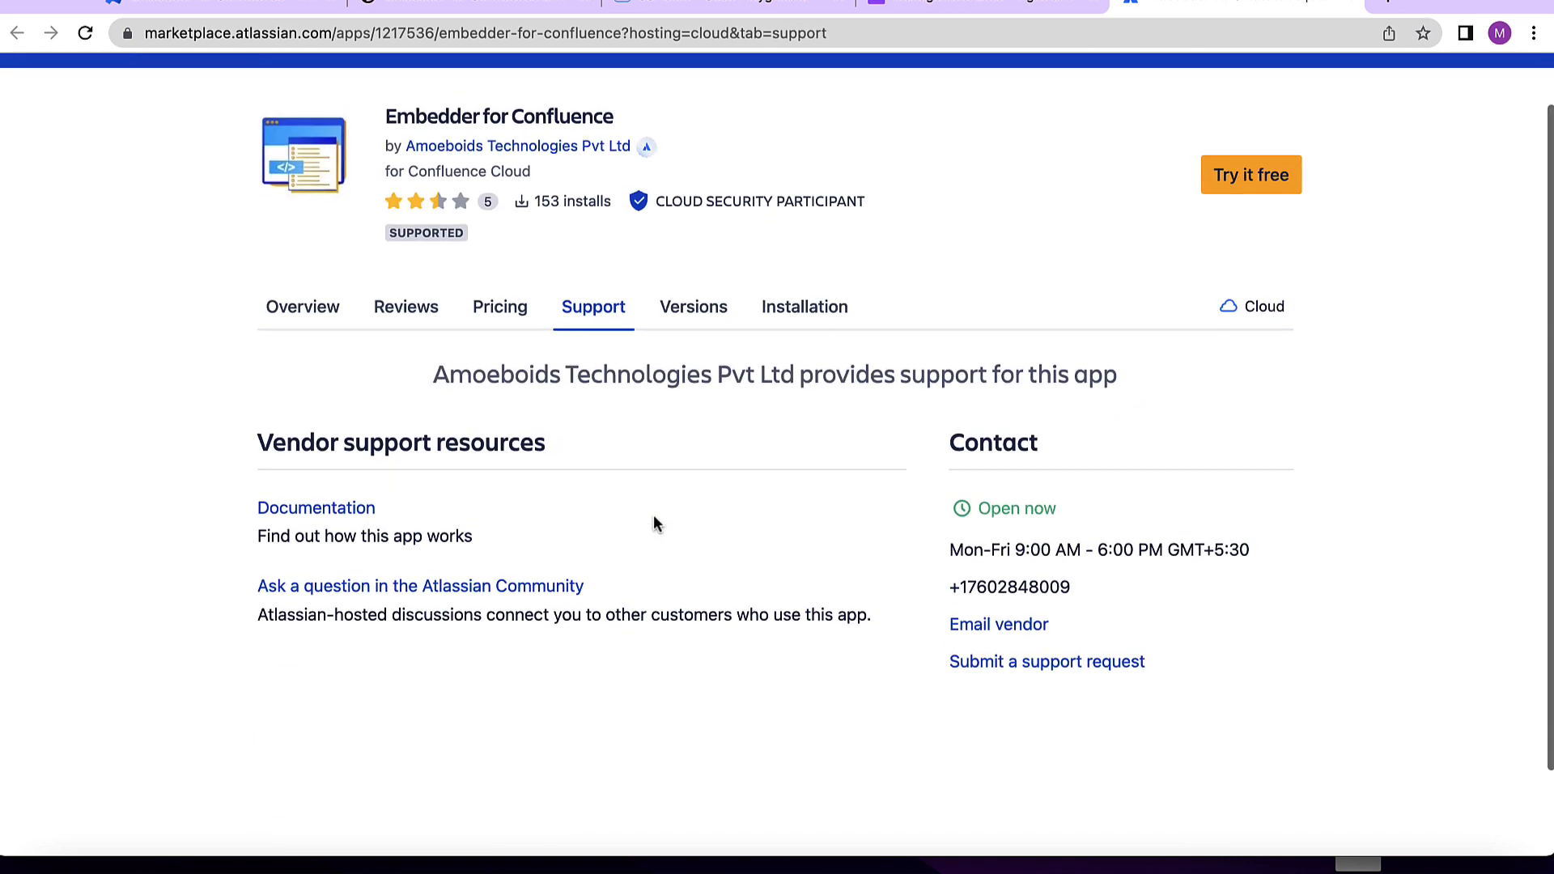
scroll(654, 518, down, 2)
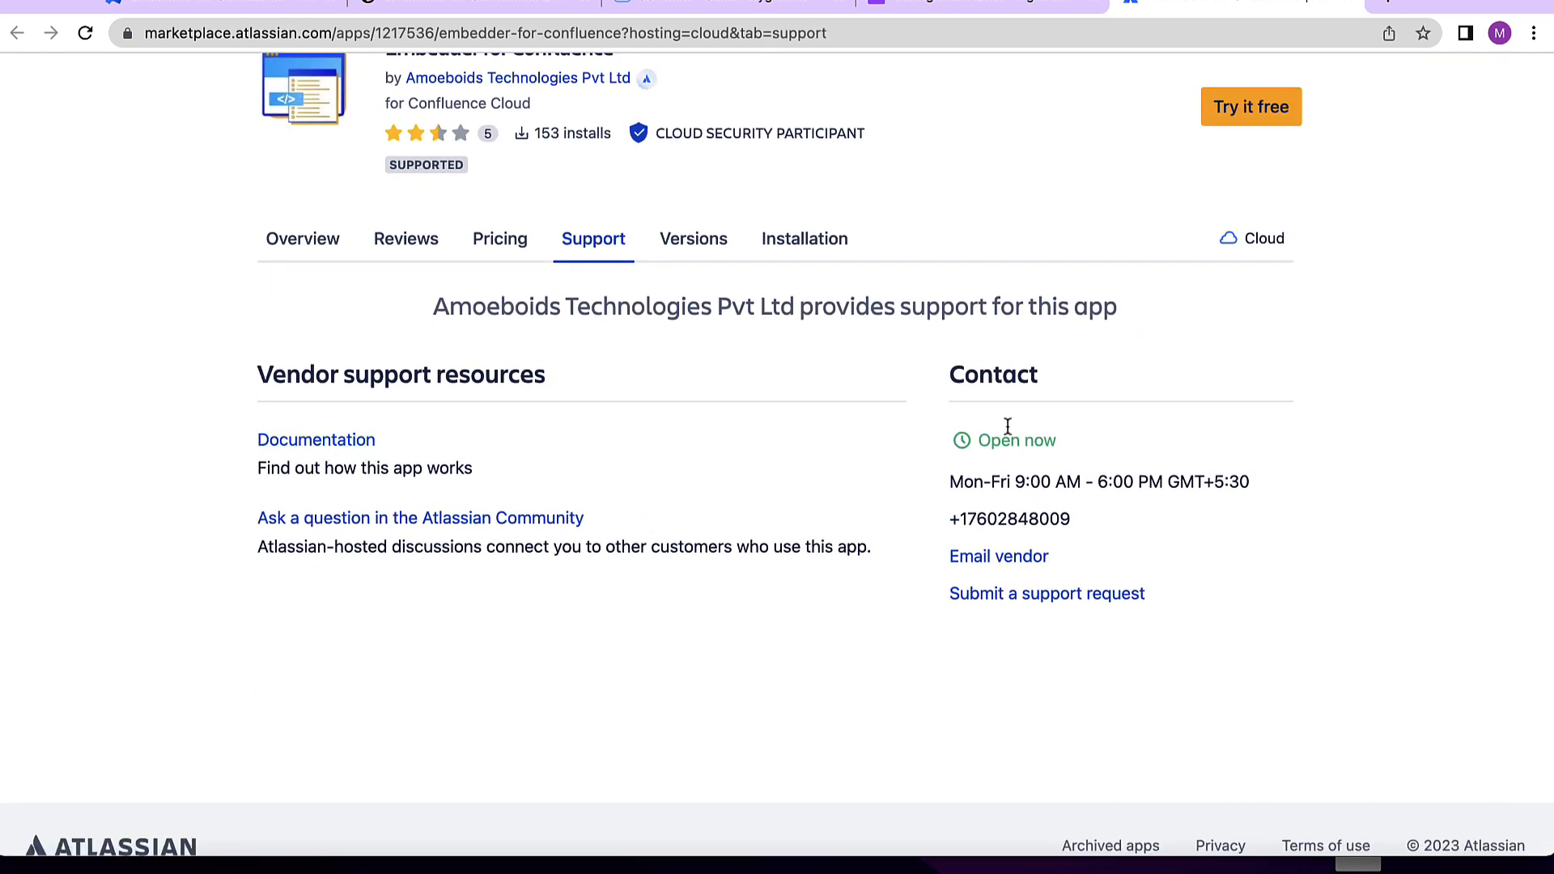
triple_click(1261, 493)
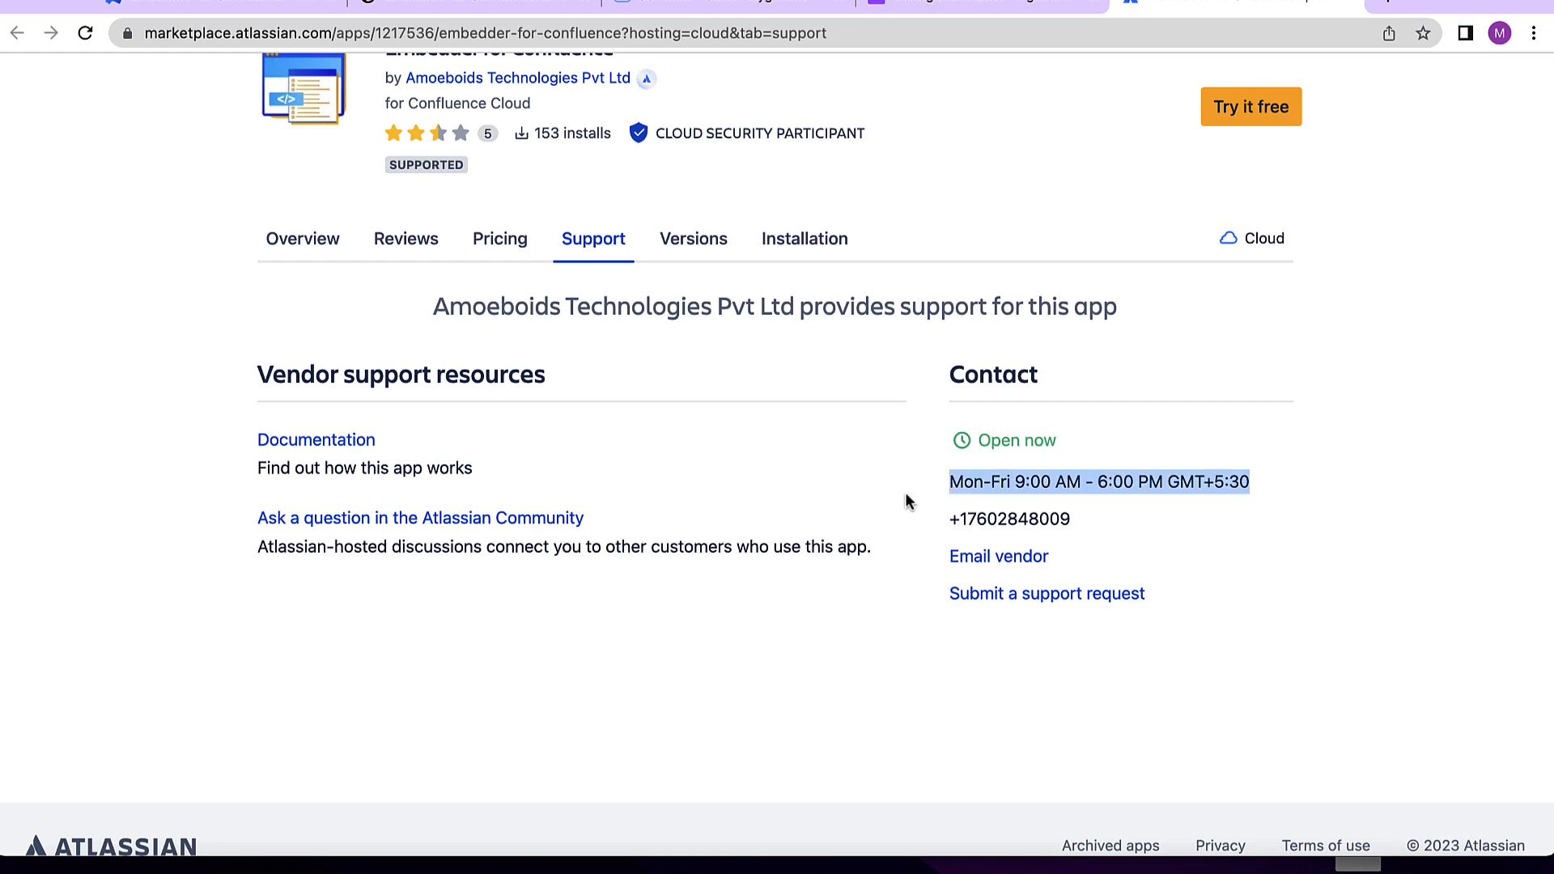
- Open the vendor's Documentation and browse the documentation home page
click(305, 447)
scroll(327, 462, down, 3)
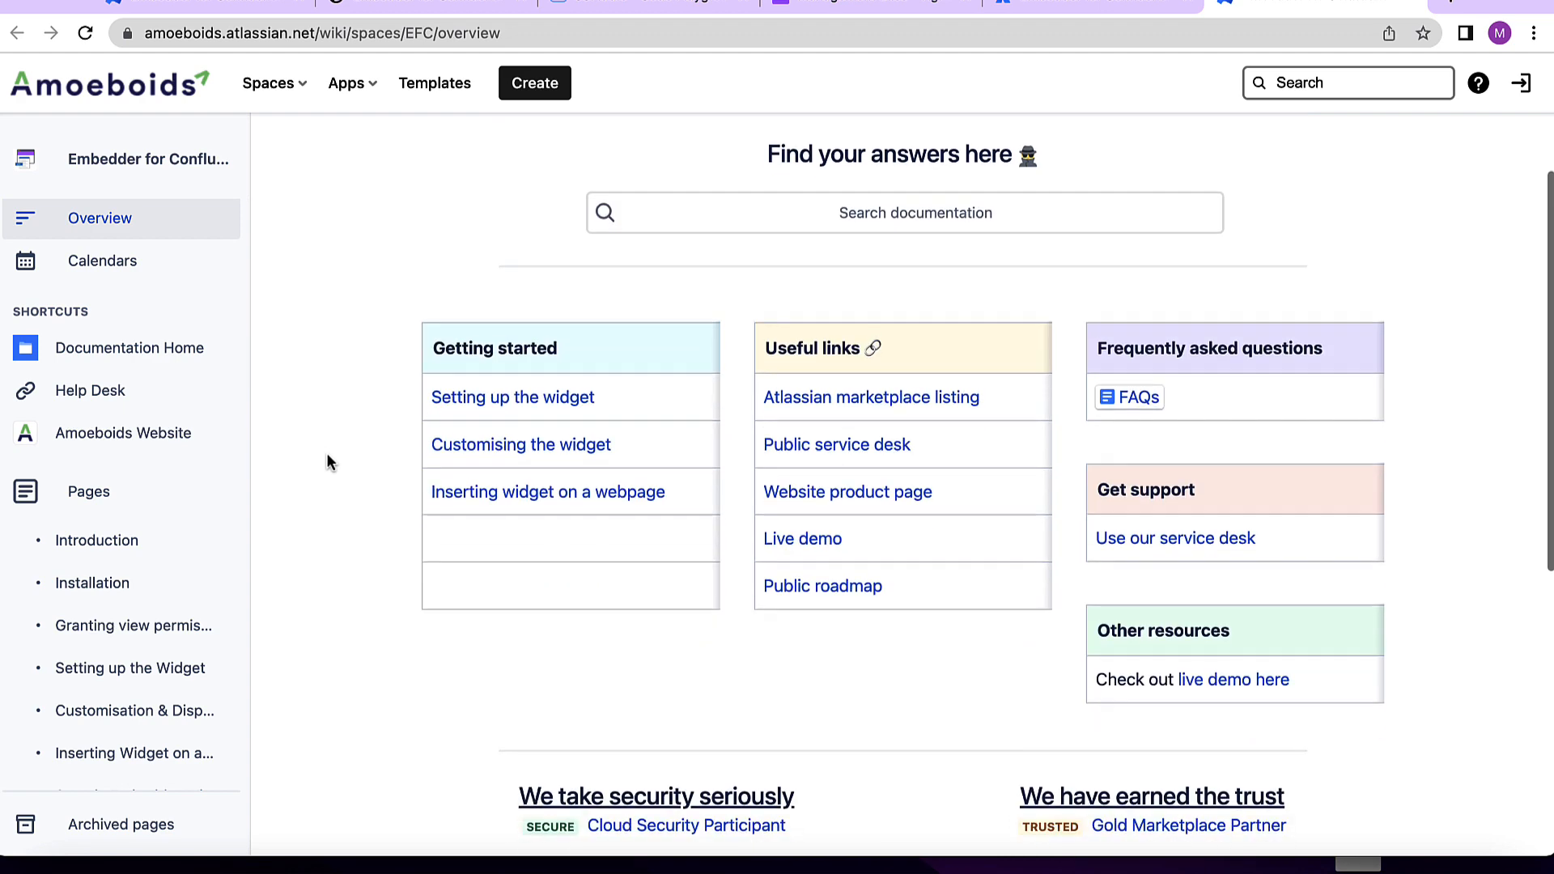
scroll(327, 454, down, 1)
scroll(327, 453, up, 1)
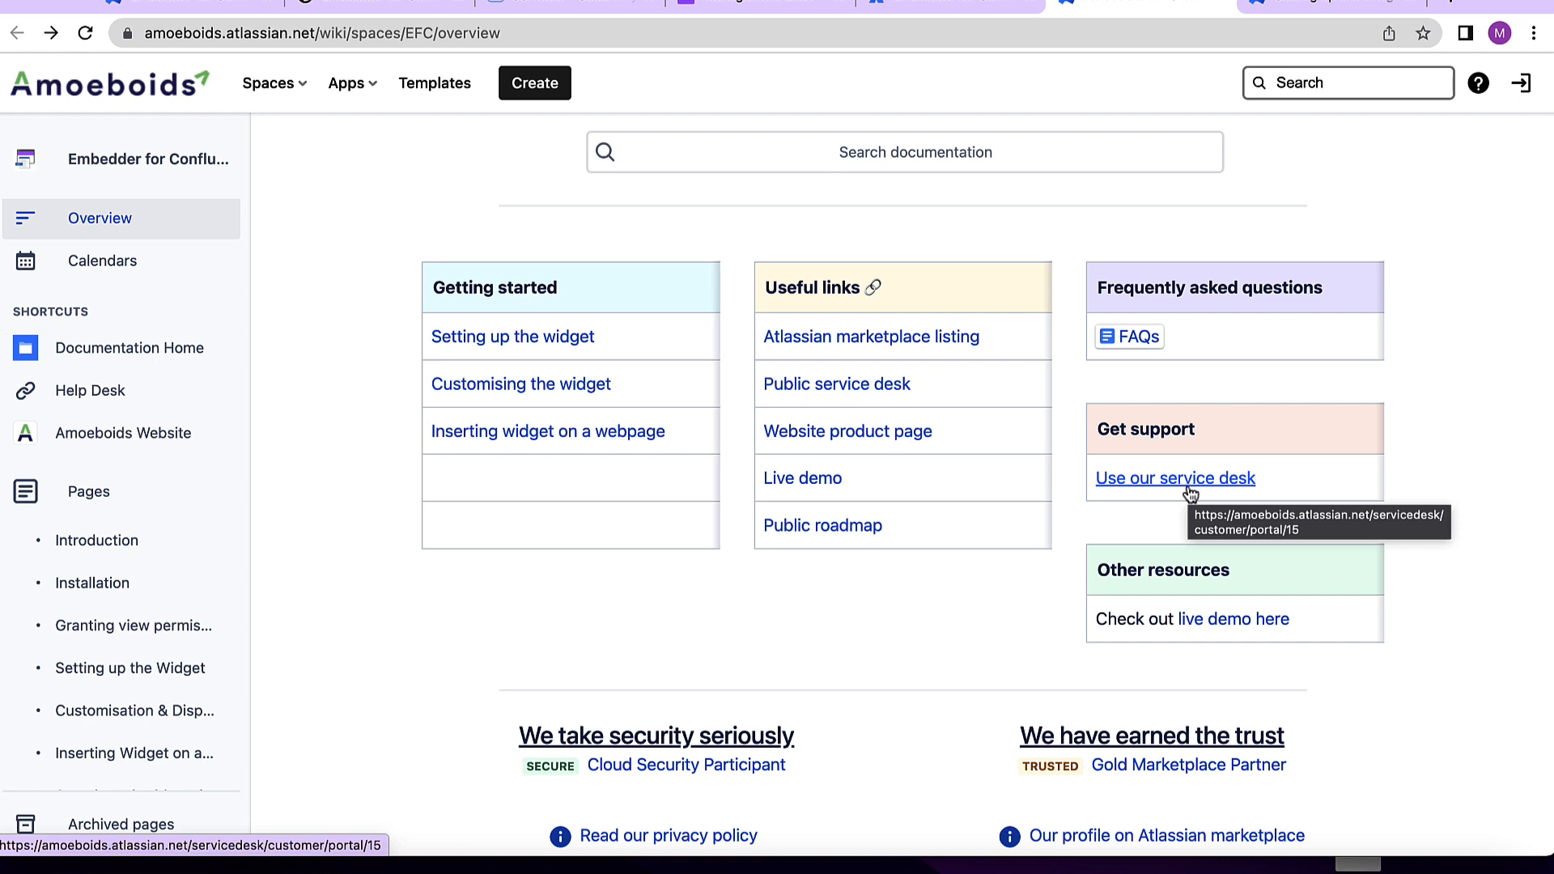
scroll(1017, 605, up, 4)
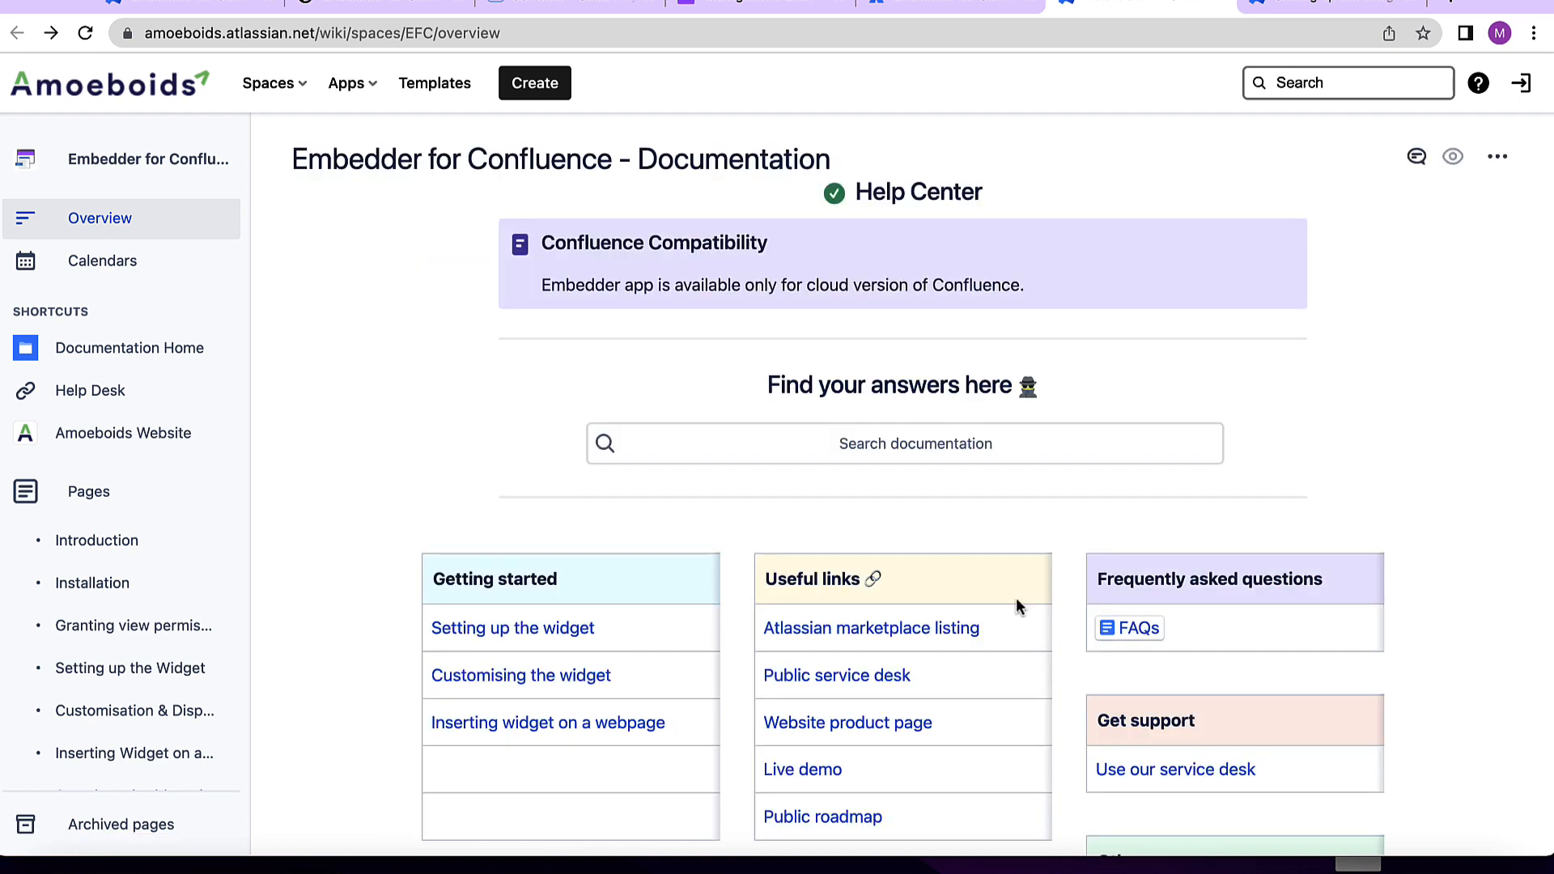